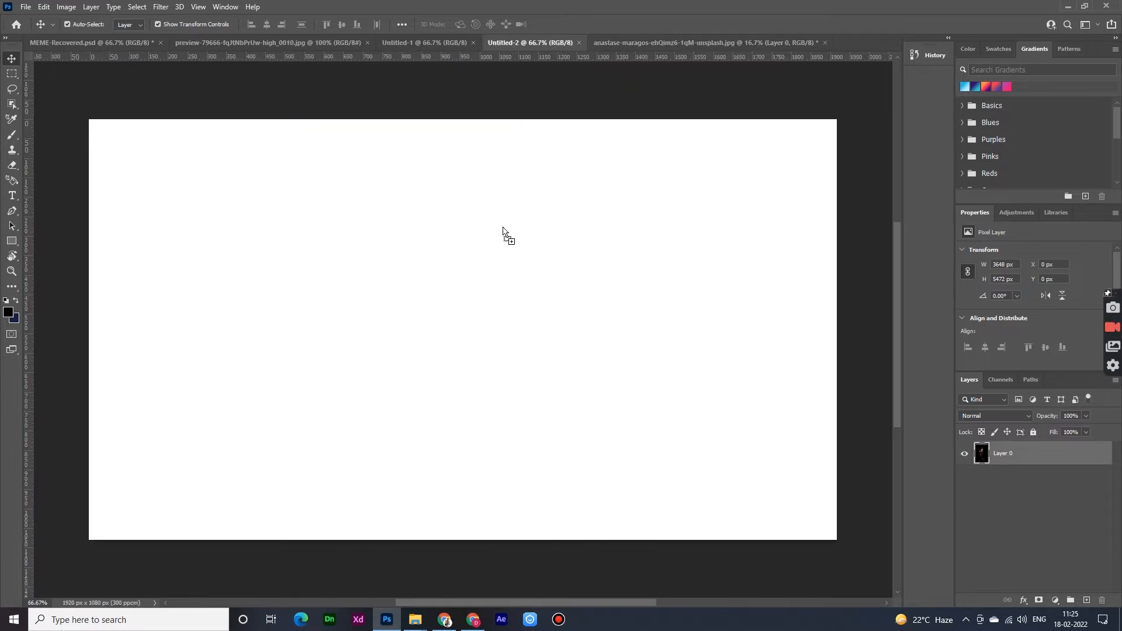
Place the photo of the man at the centre of the blank 1920 × 1080 px document, scaled to 20.32%
scroll(560, 381, down, 3)
drag(725, 317, 538, 332)
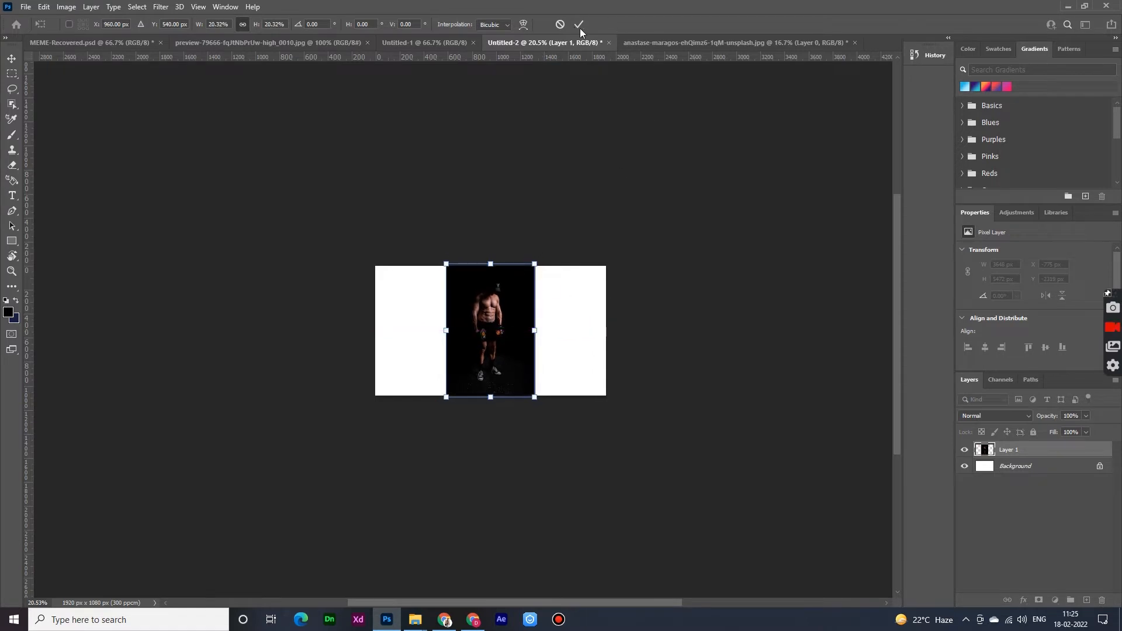
click(579, 24)
Select a full-height rectangular strip about 196 px wide of empty dark background along the photo's right edge
scroll(549, 409, up, 5)
click(12, 74)
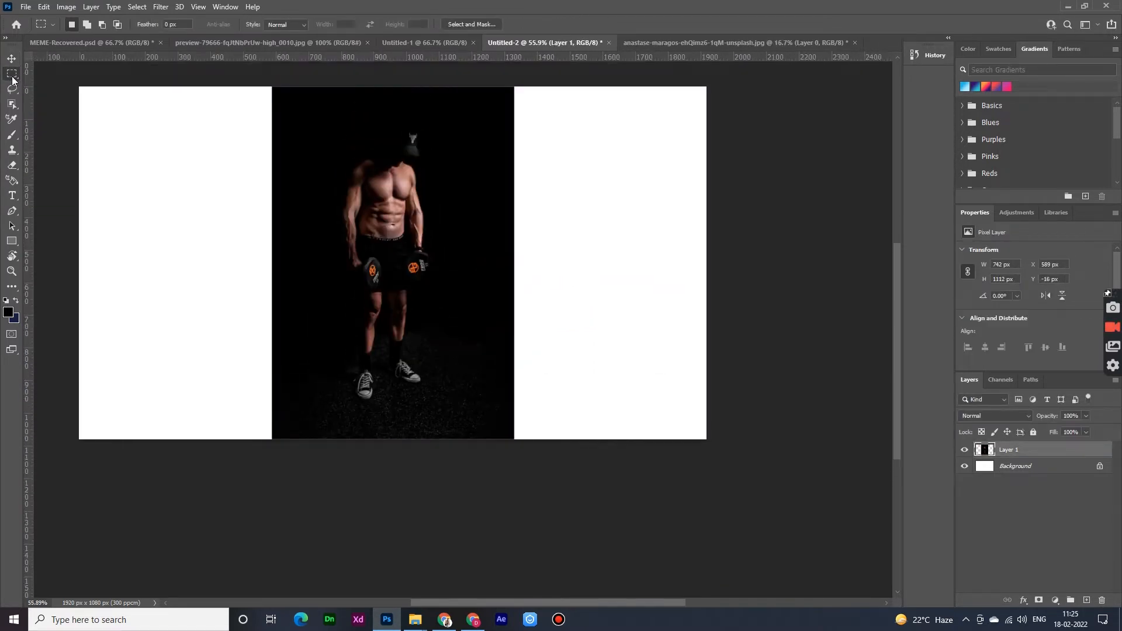
drag(553, 89, 450, 444)
key(v)
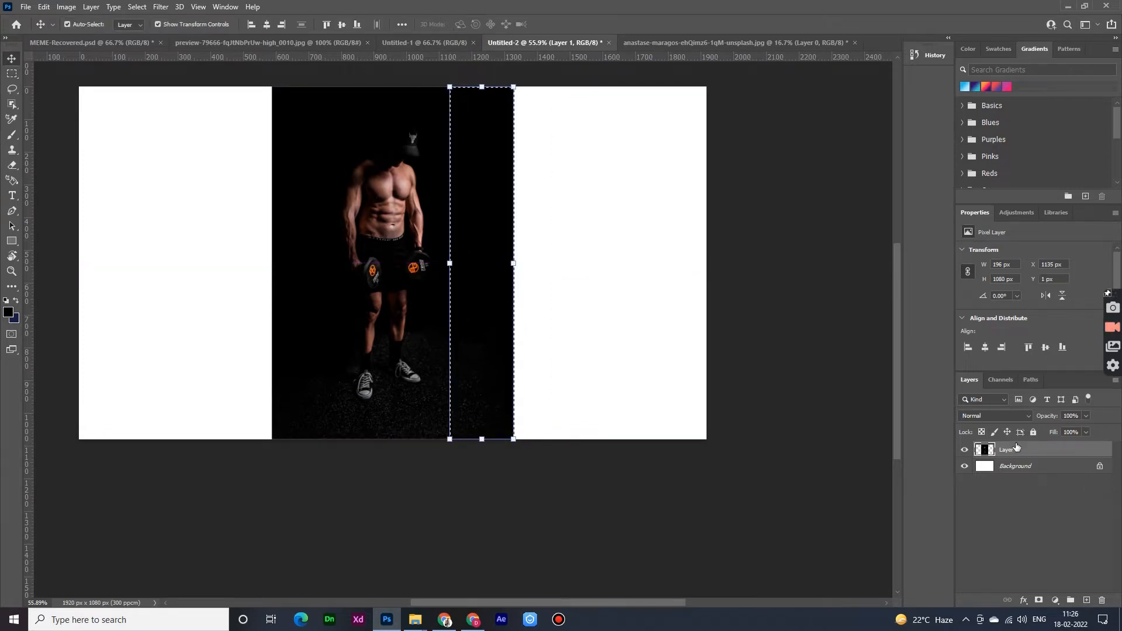
Stretch the selected strip outward to the right to about 274 px wide with Free Transform and deselect it
scroll(469, 146, up, 6)
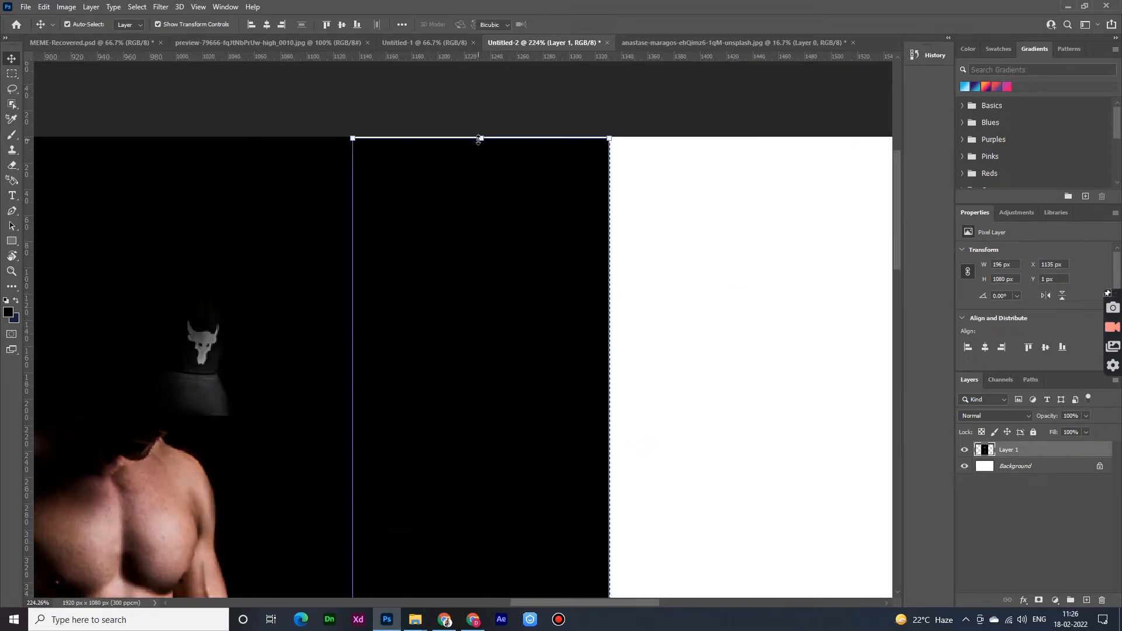
key(ctrl+t)
scroll(539, 430, down, 6)
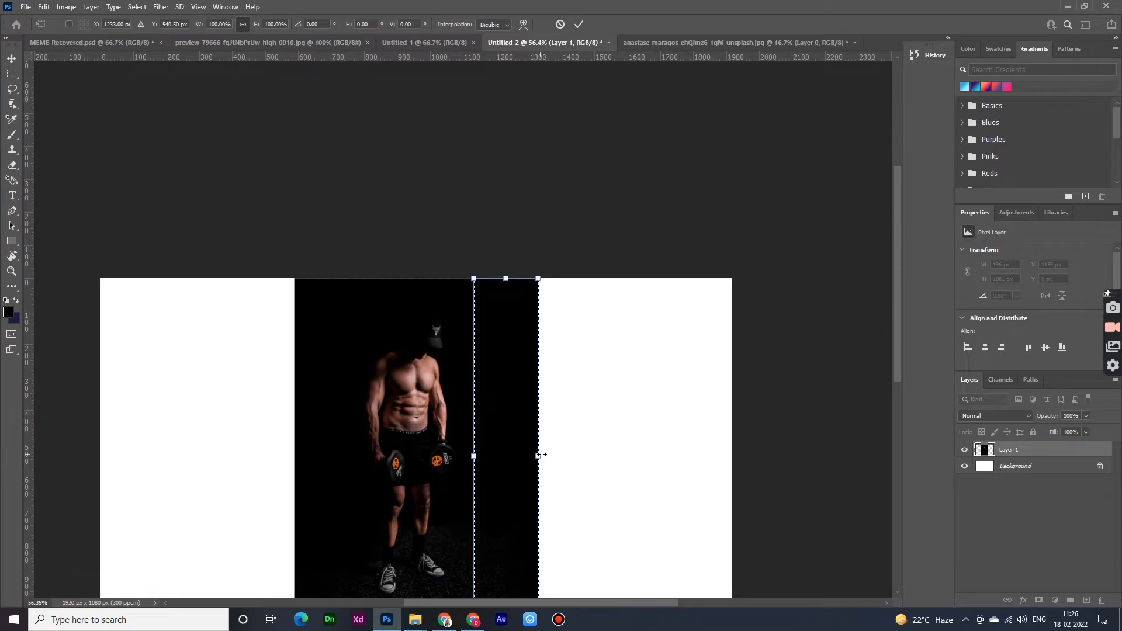
drag(541, 454, 566, 461)
key(Return)
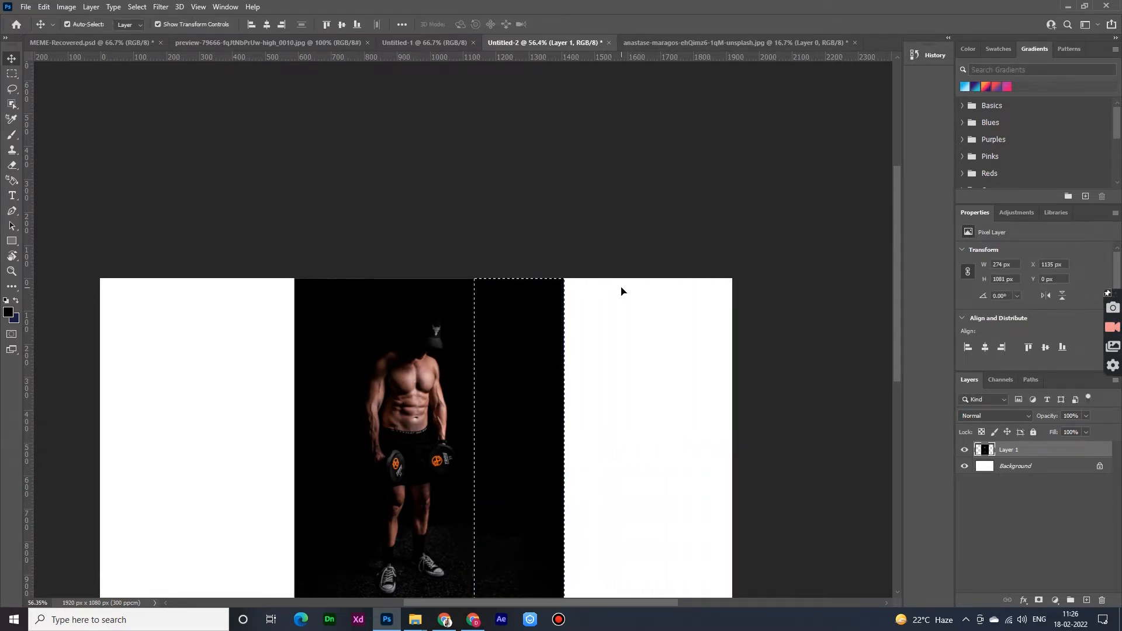
key(ctrl+d)
Add a new layer directly above the Background and fill it with black
scroll(661, 388, down, 3)
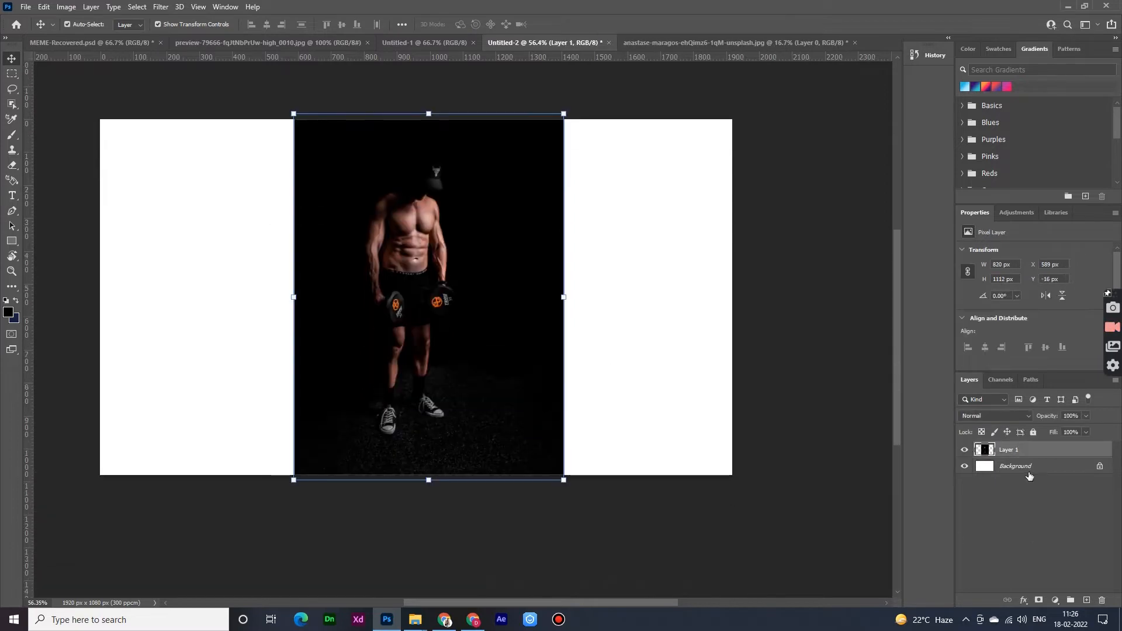
click(1030, 476)
click(1086, 601)
key(alt+BackSpace)
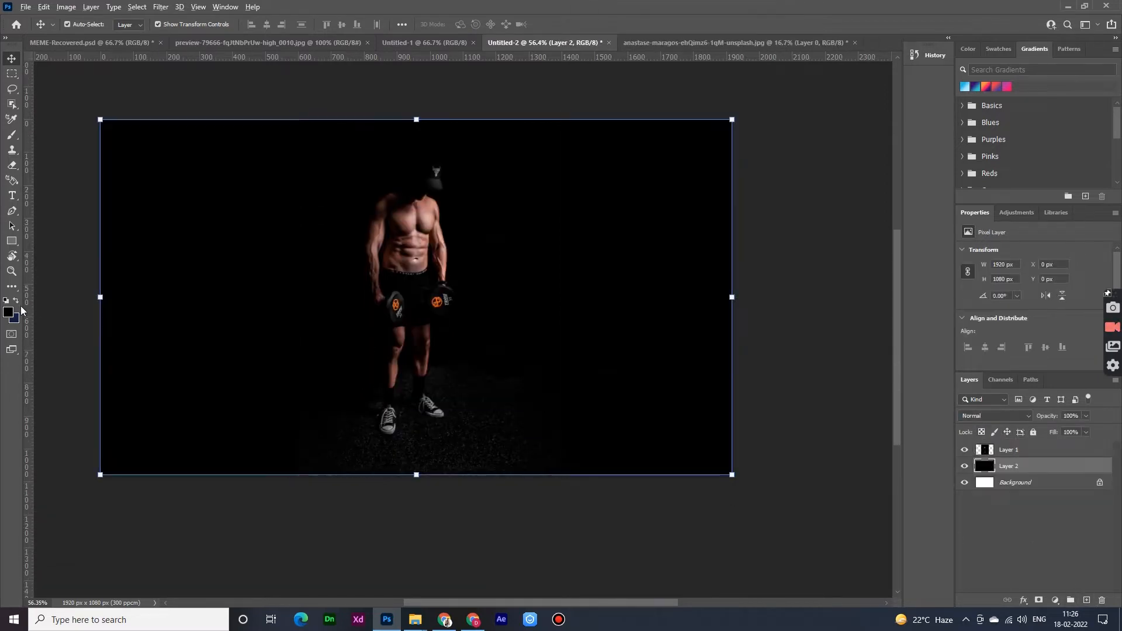
Add a layer mask to the photo layer and brush black over the floor's edges to blend them into the black background
click(527, 451)
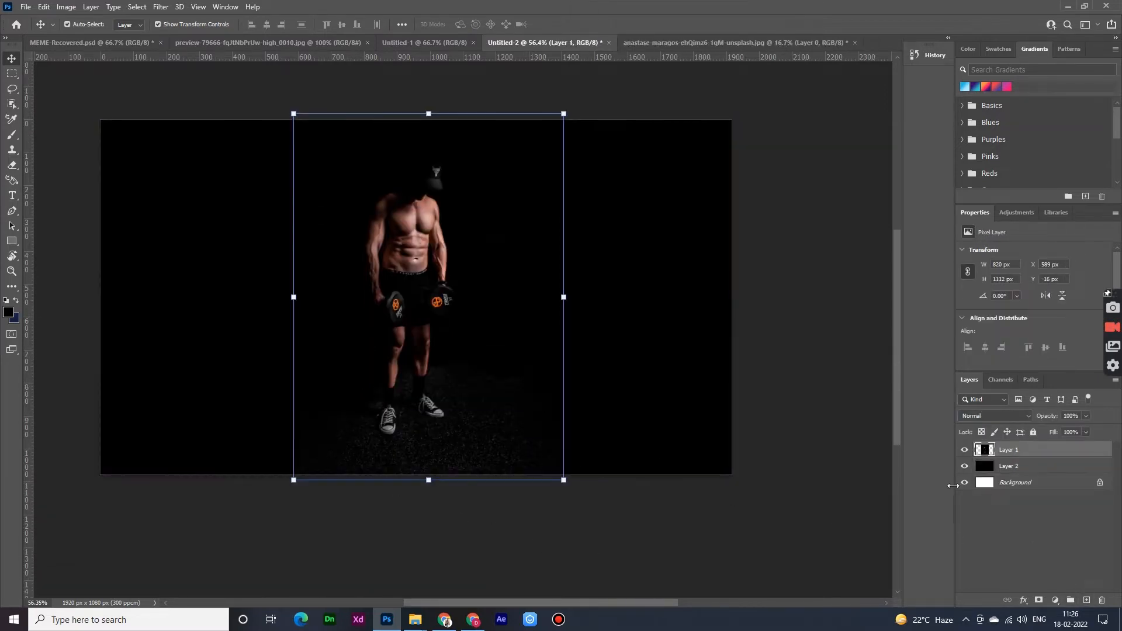
click(1039, 600)
key(b)
key(x)
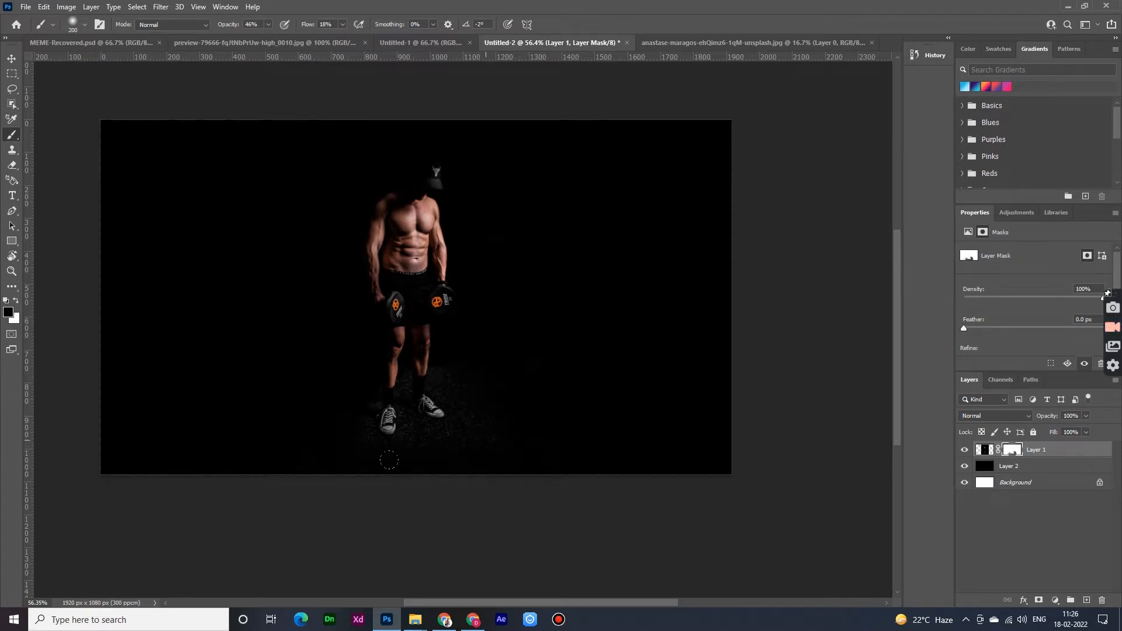
click(8, 57)
click(80, 93)
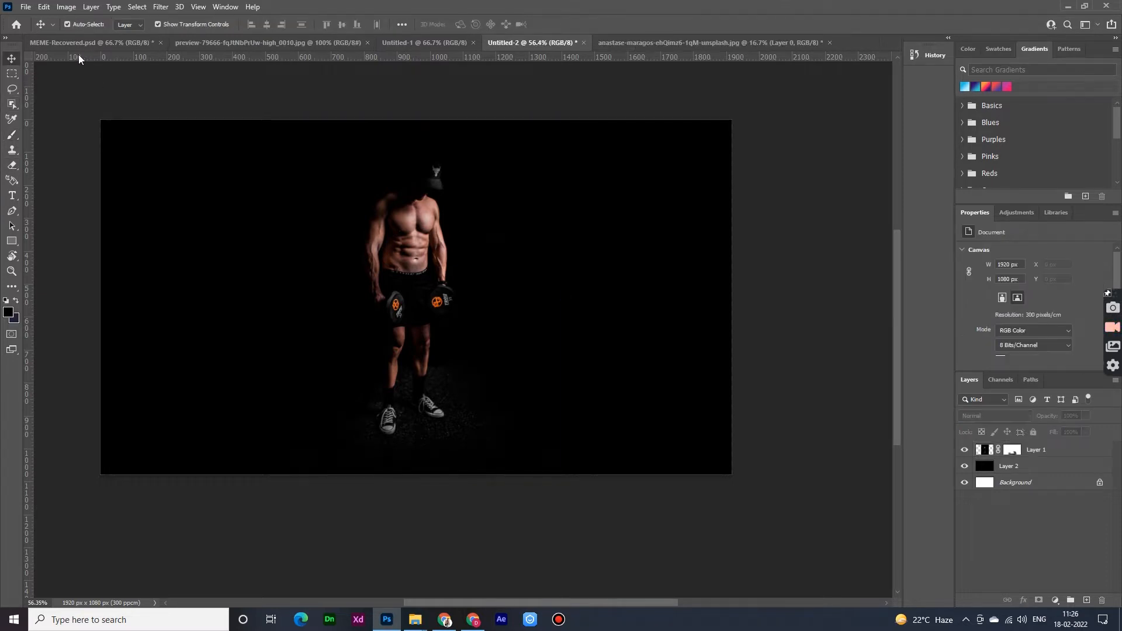
Unlock the smoke image's background layer and bring it into the Untitled-2 composition, scaled to 1920 × 1080 px over the canvas
click(259, 45)
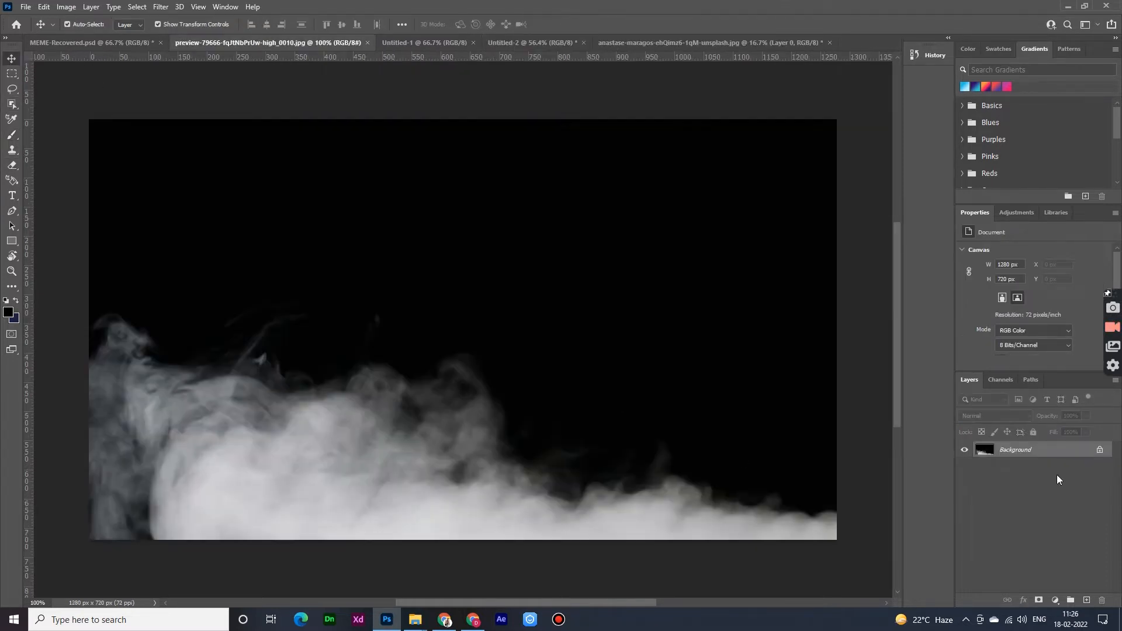
click(1100, 449)
drag(616, 506, 553, 414)
mouse_move(733, 475)
mouse_down()
mouse_move(807, 519)
mouse_move(684, 493)
mouse_move(671, 480)
mouse_move(742, 493)
mouse_up()
key(ctrl+z)
drag(690, 453, 690, 436)
click(579, 24)
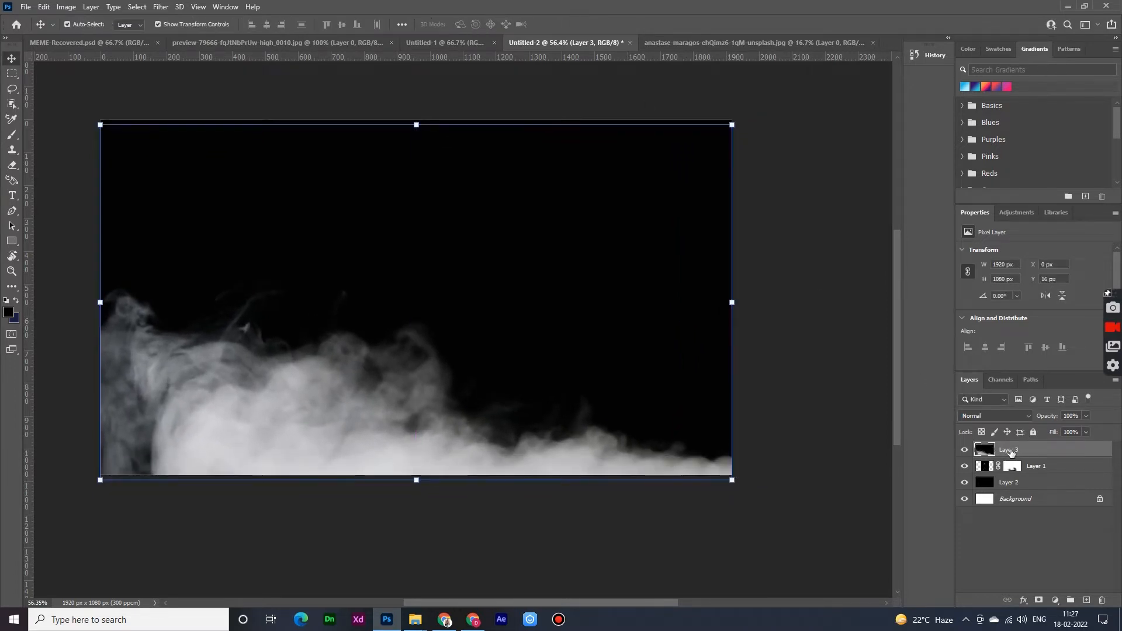
Set the smoke layer's blend mode to Exclusion and clip a Hue/Saturation adjustment layer to it
click(998, 416)
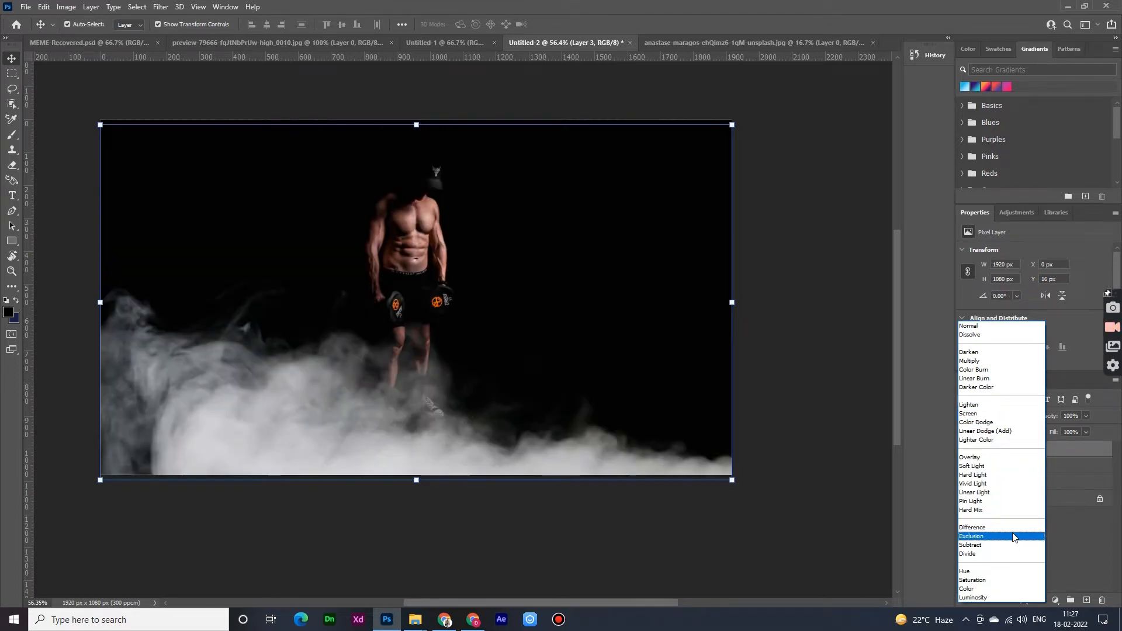
click(1014, 536)
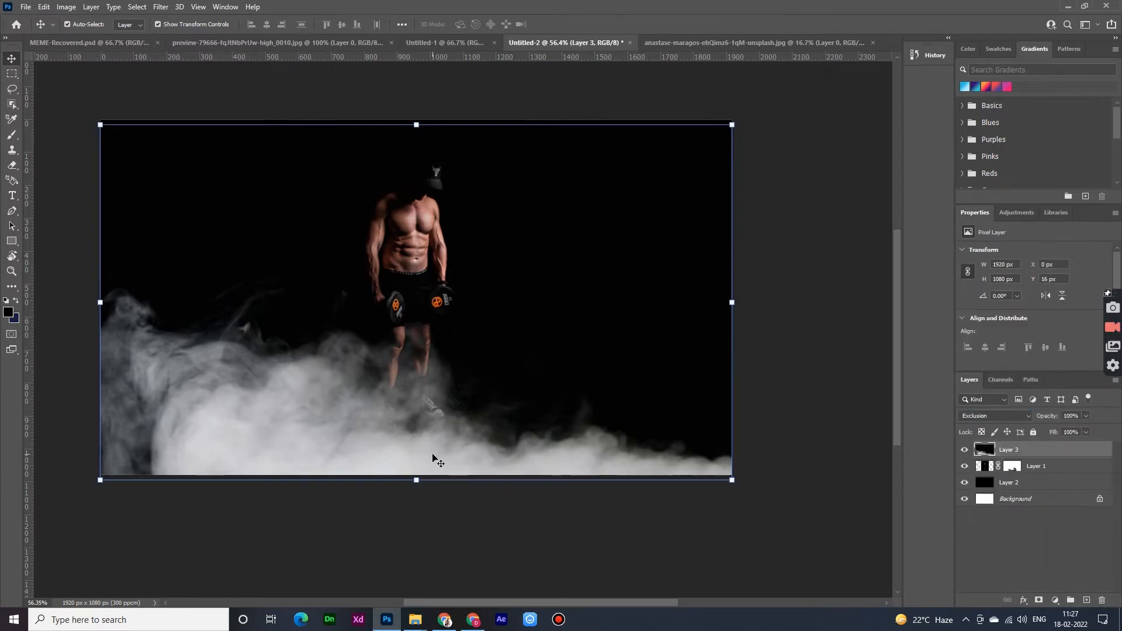
click(1055, 600)
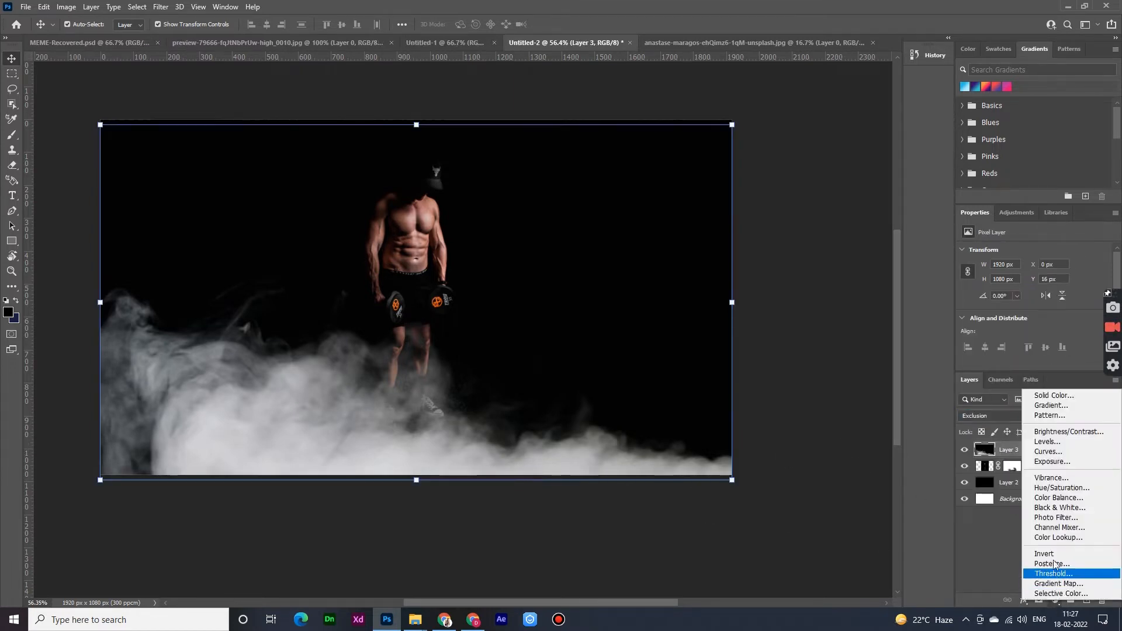
click(1049, 489)
click(1029, 362)
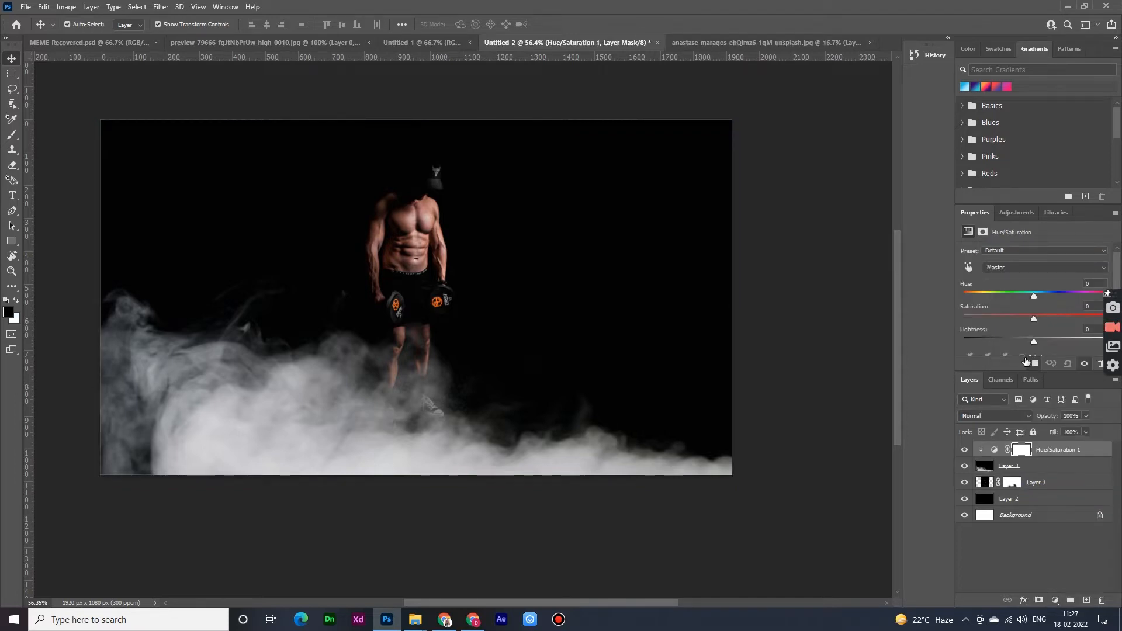
Colorize the smoke purple with the Hue/Saturation adjustment, setting hue to 254 and saturation to 48
scroll(1037, 344, down, 2)
click(1034, 329)
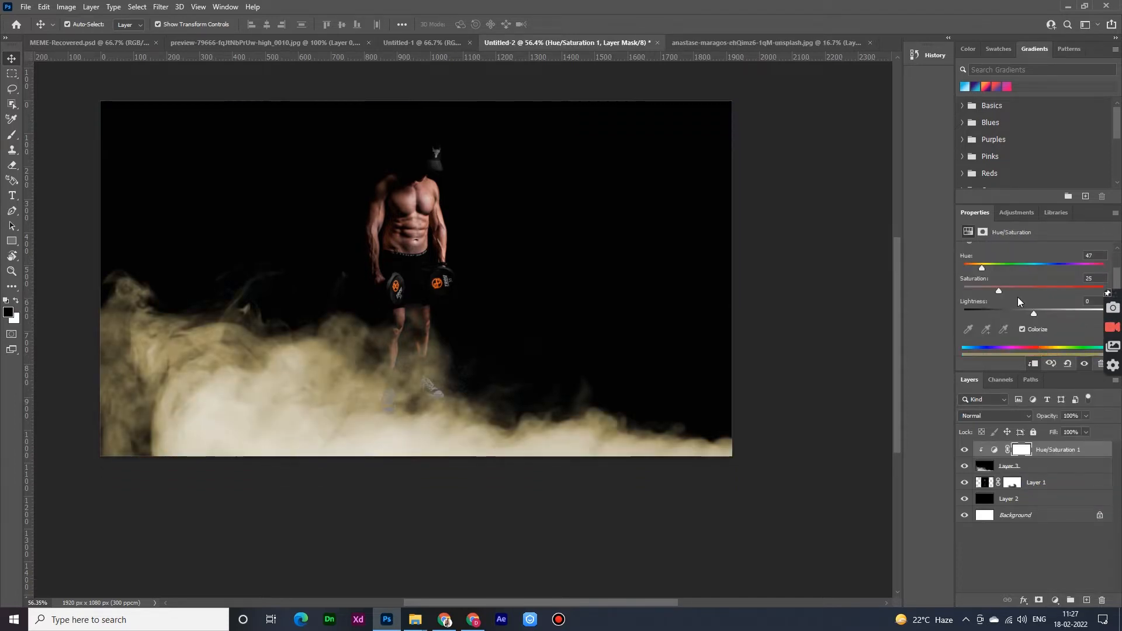
drag(982, 268, 1030, 291)
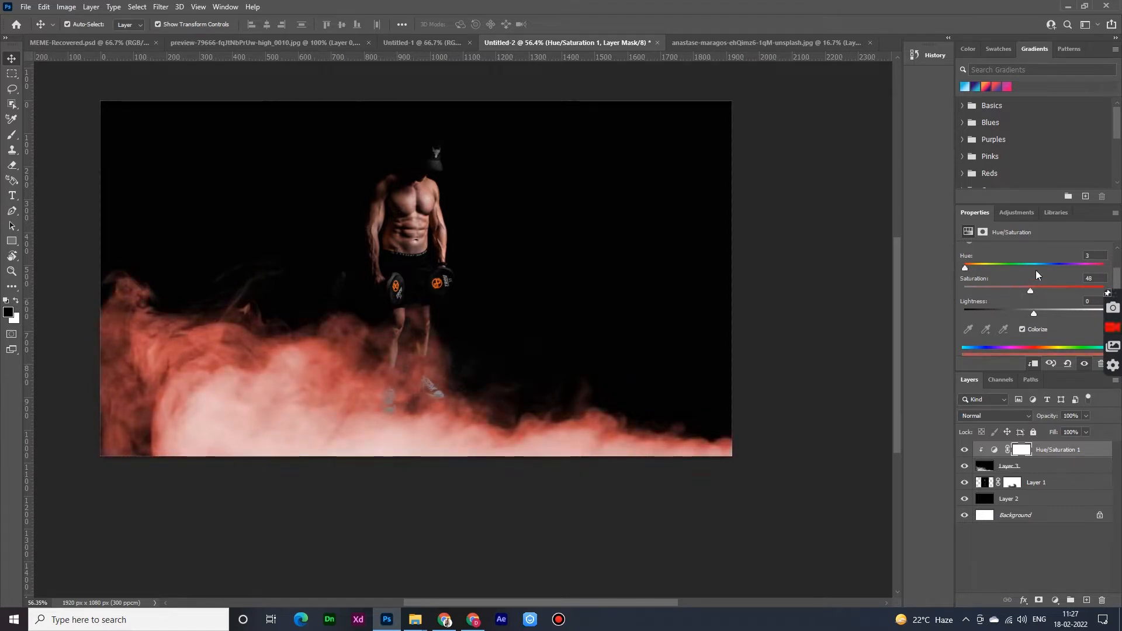
drag(1103, 267, 1062, 279)
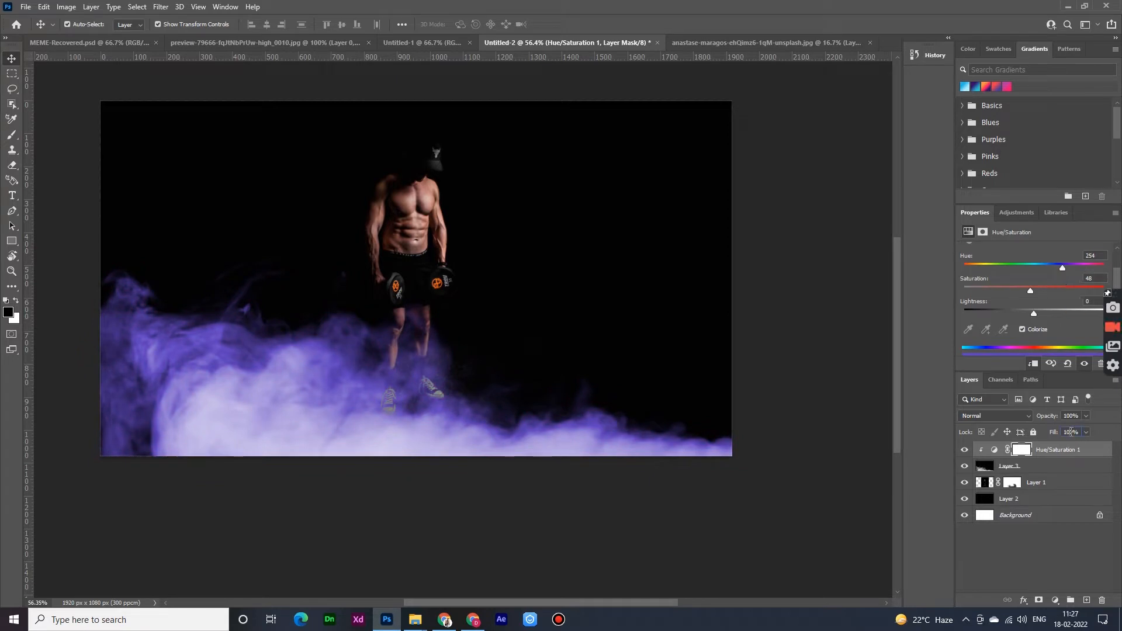
Try a 50% fill on the Hue/Saturation layer and restore it to 100%
click(1071, 432)
text(50)
key(Return)
text(100)
key(Return)
Try reduced fill and opacity values on the smoke layer and return both to 100%
click(995, 466)
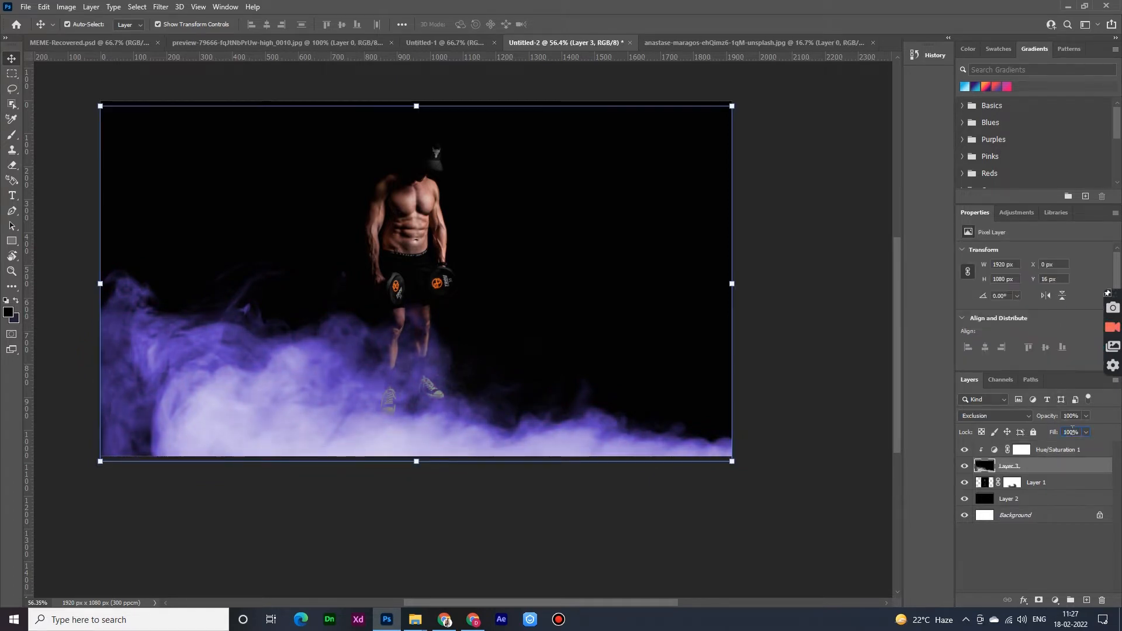
scroll(1073, 431, down, 9)
scroll(1073, 431, up, 2)
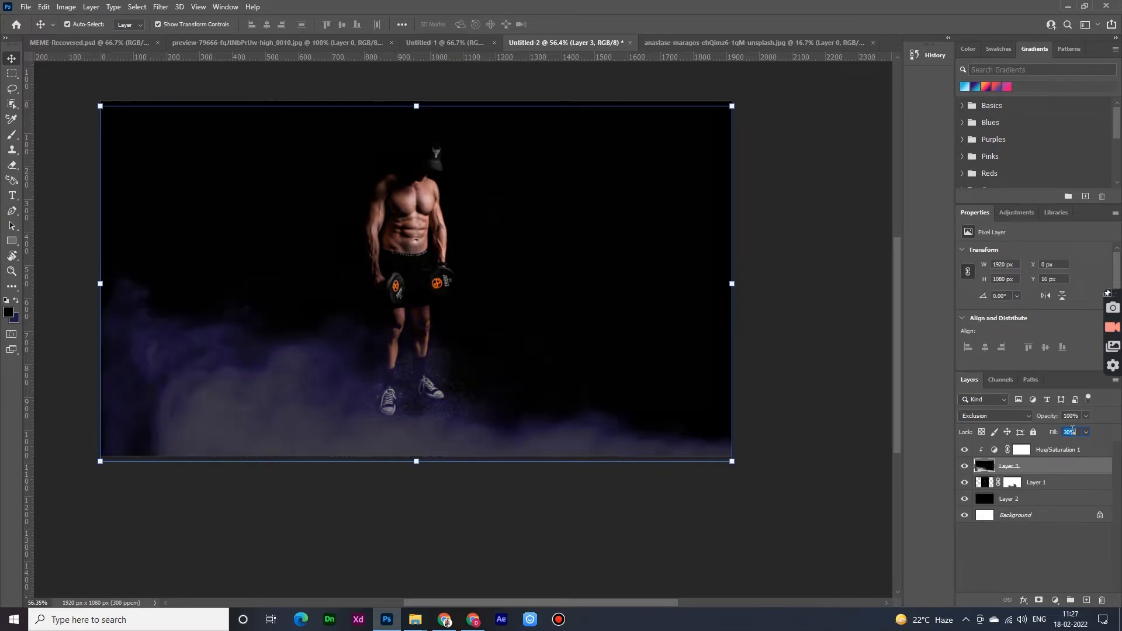
scroll(1072, 430, up, 4)
scroll(1073, 430, down, 3)
scroll(1073, 431, up, 6)
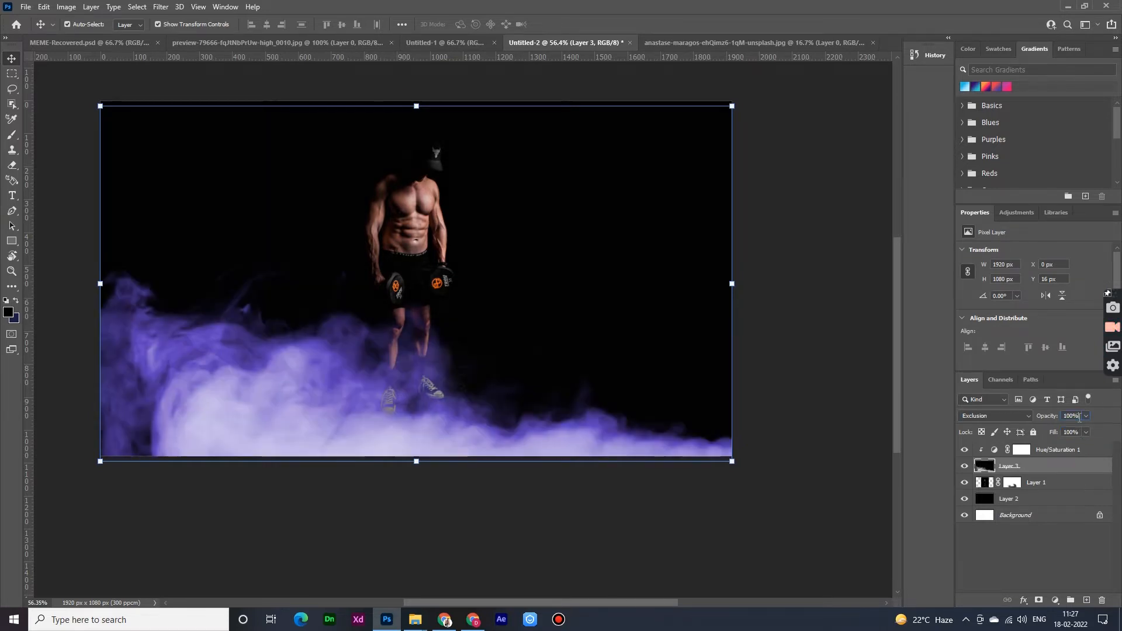
scroll(1080, 417, down, 7)
scroll(1046, 421, up, 7)
scroll(776, 473, down, 5)
scroll(613, 463, up, 6)
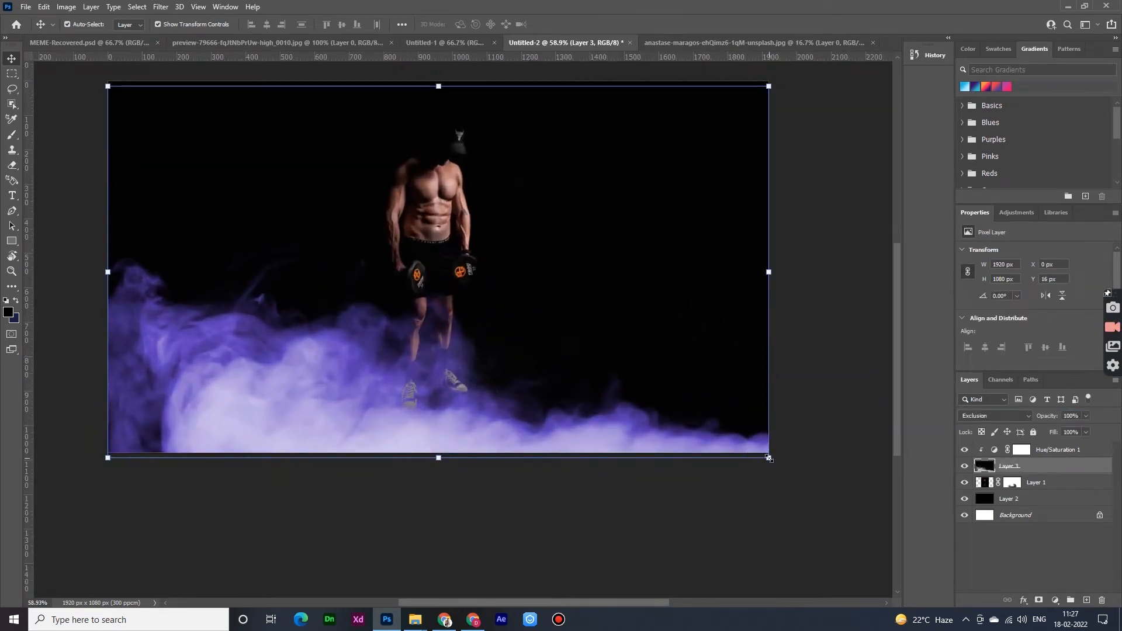
Scale the smoke down to about 1143 × 643 px in the canvas's lower-right area and add a layer mask to it
drag(769, 459, 696, 450)
key(Return)
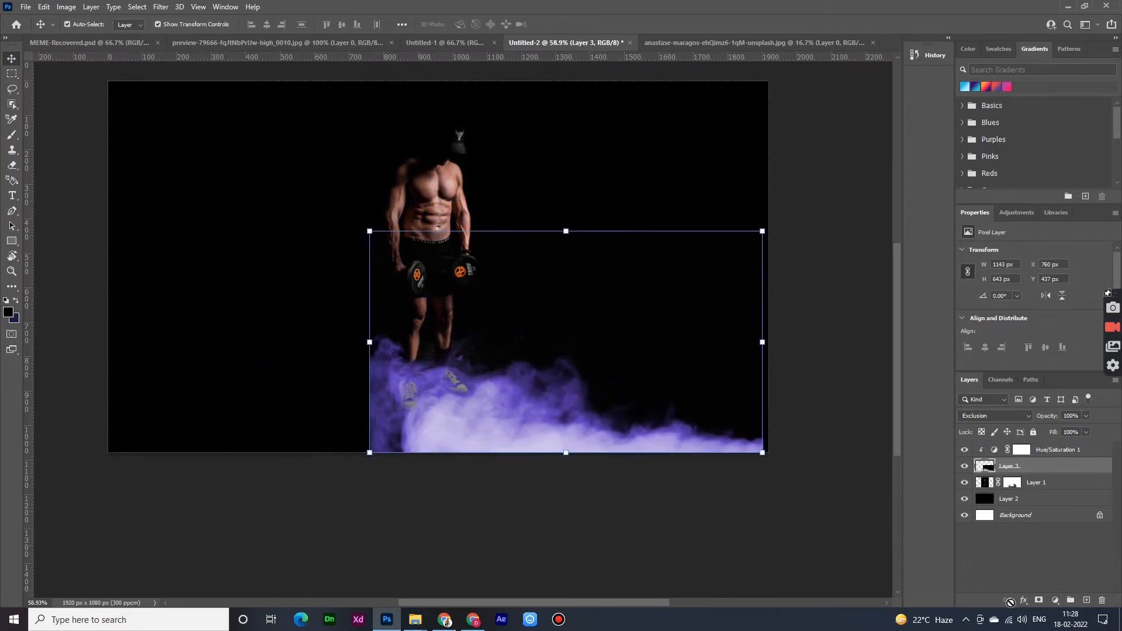
click(1040, 602)
Brush black on the smoke's mask to fade its hard left and upper edges and clear it from the man's shoes
key(b)
drag(337, 455, 337, 331)
drag(656, 214, 731, 222)
drag(417, 384, 447, 252)
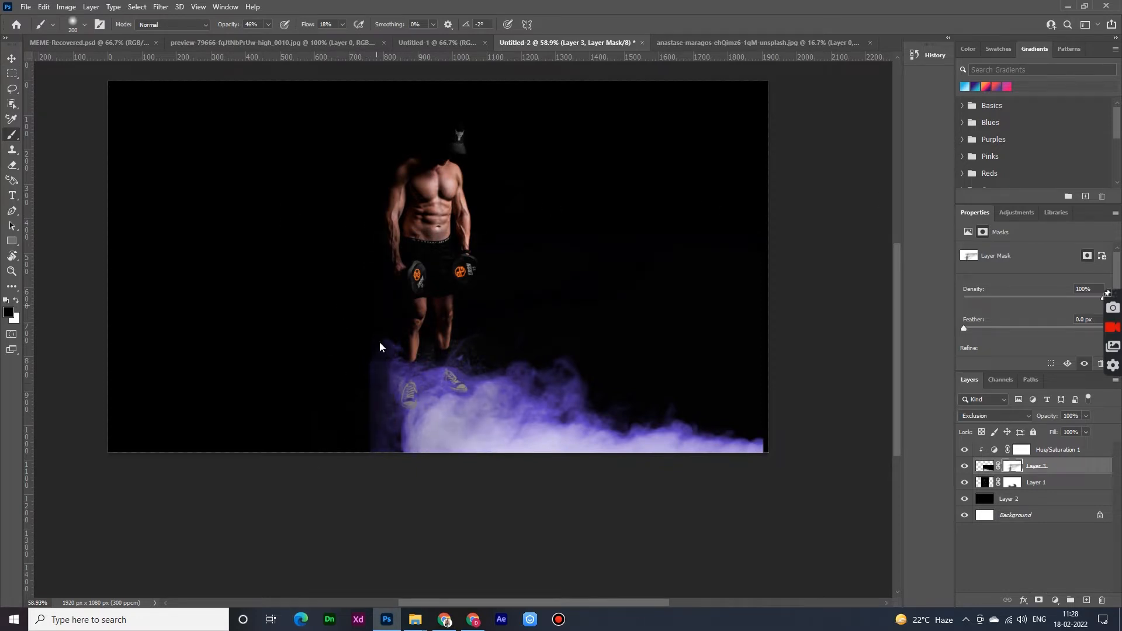
mouse_move(380, 347)
mouse_down()
mouse_move(363, 416)
mouse_move(338, 332)
mouse_up()
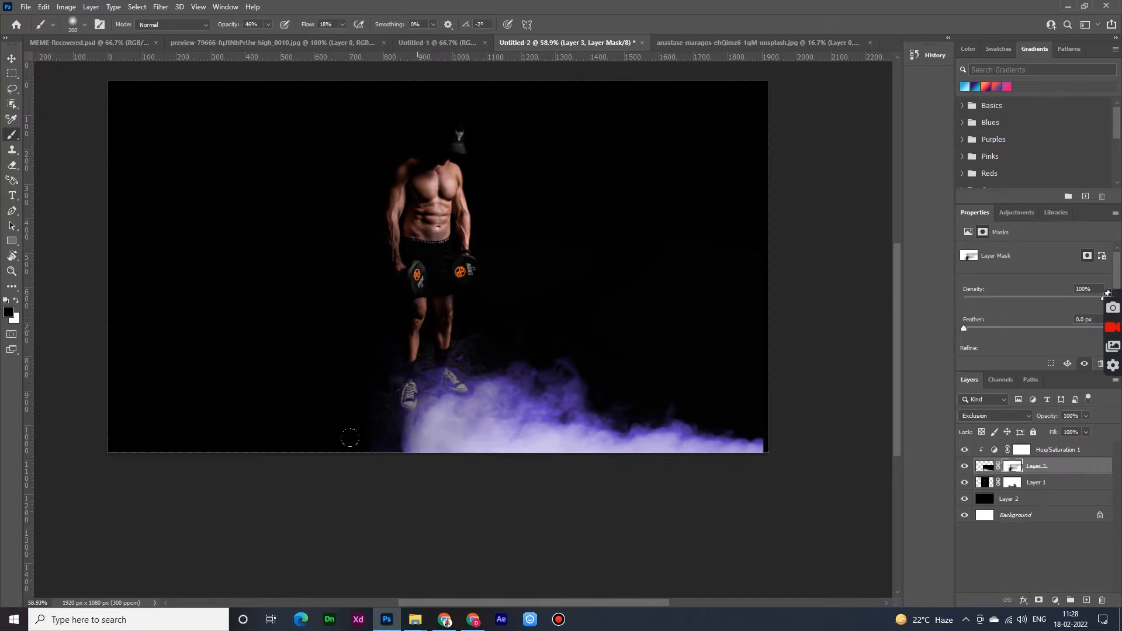
drag(285, 440, 479, 424)
Enlarge the masked smoke to about 1250 × 703 px, reaching the canvas's lower-right corner
click(11, 60)
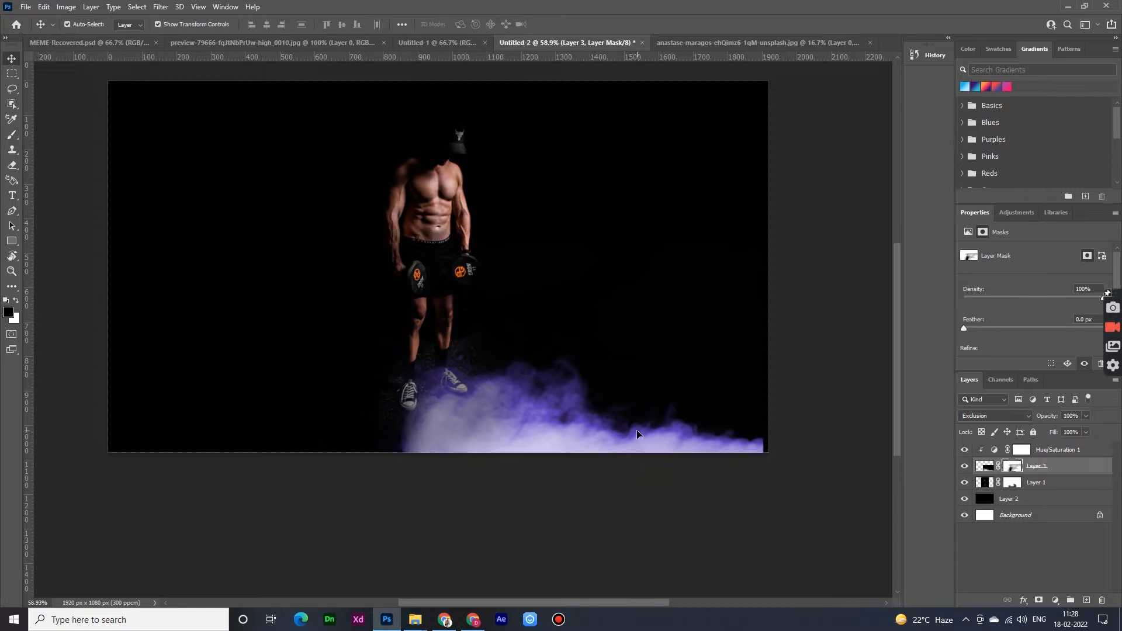
drag(374, 453, 338, 471)
Try placing a copy of the smoke over the canvas's lower-left area beneath the Hue/Saturation adjustment, and undo it
drag(444, 444, 157, 446)
click(579, 24)
key(ctrl+t)
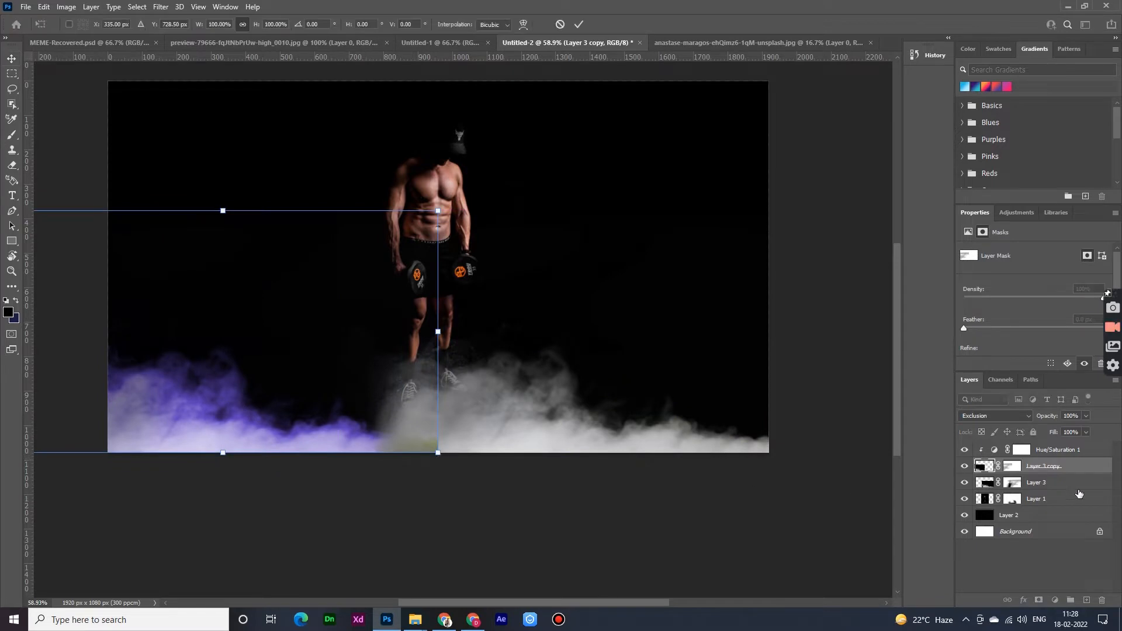
key(Escape)
key(ctrl+z)
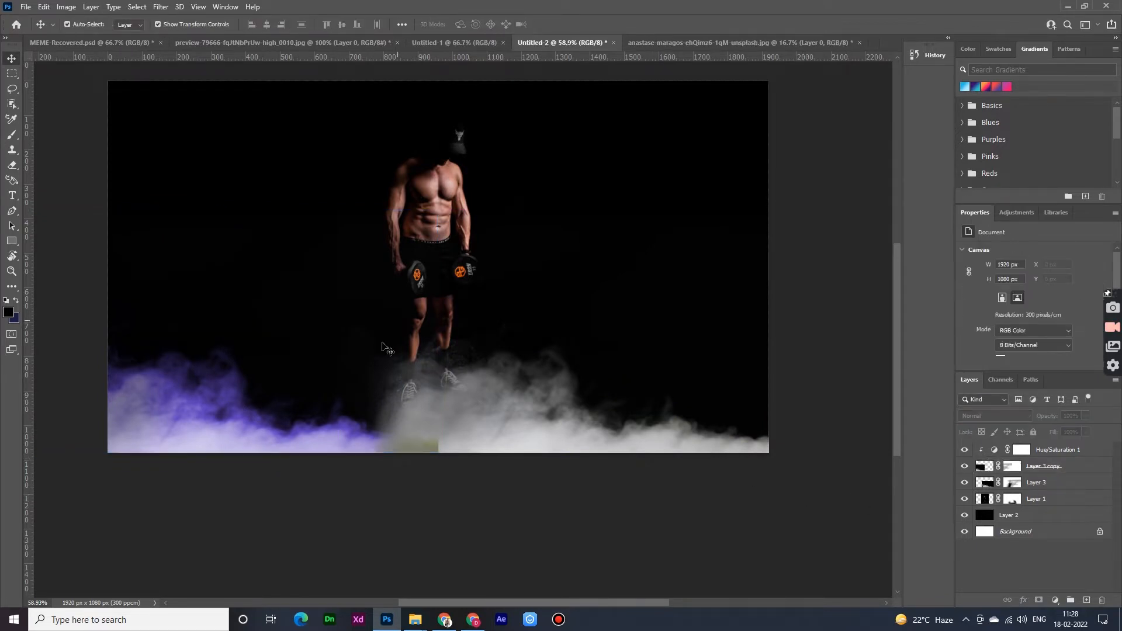
Duplicate the smoke layer together with its mask and put the copy above the Hue/Saturation layer
click(1030, 467)
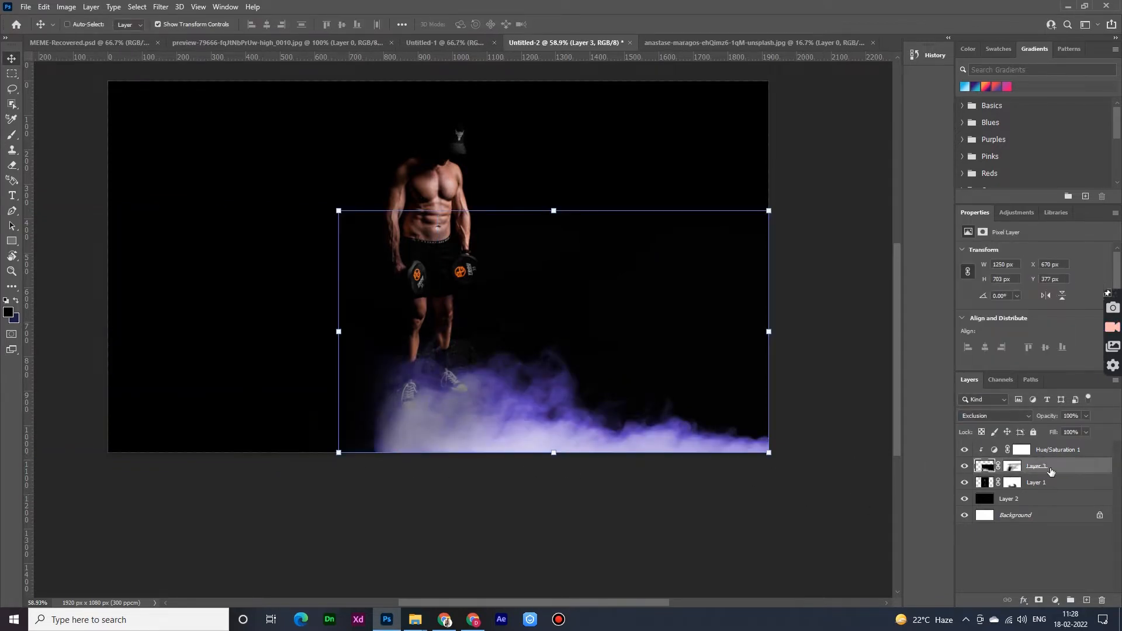
key(ctrl+shift+z)
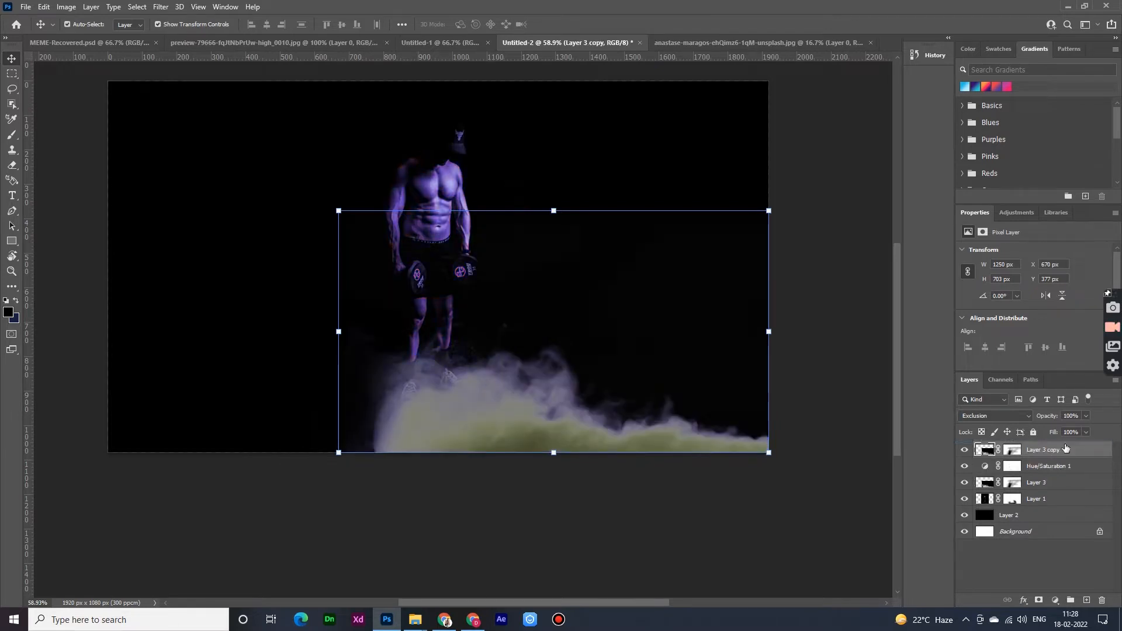
Flip the smoke copy horizontally and move it to the canvas's lower-left area, at X -290 px and Y 377 px
drag(703, 444, 328, 417)
key(ctrl+t)
right_click(543, 359)
click(585, 571)
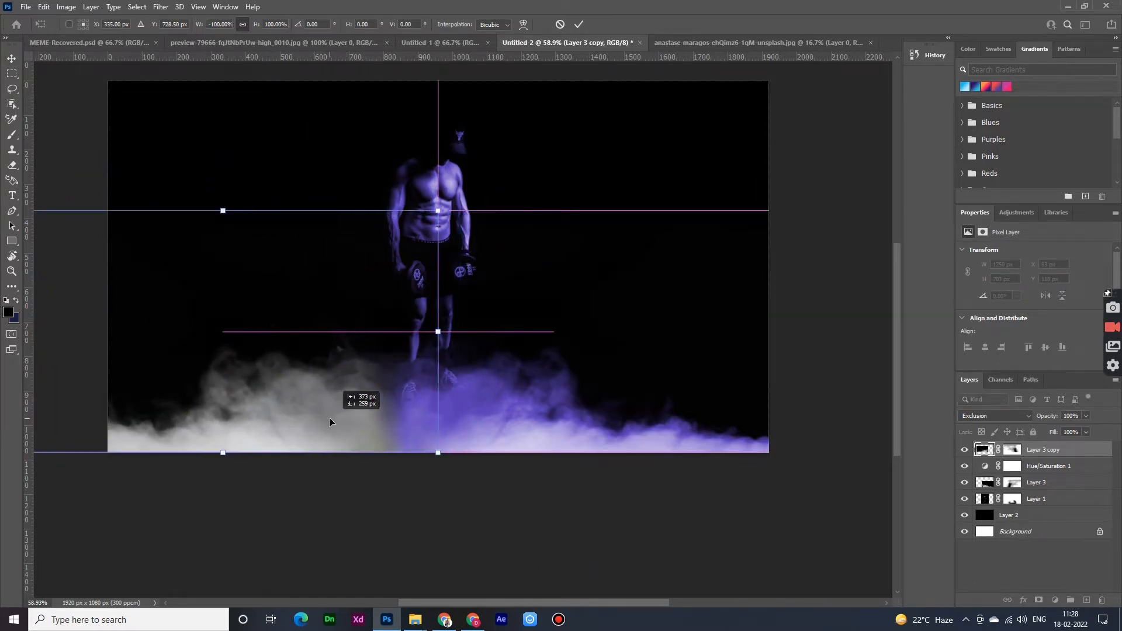
key(Return)
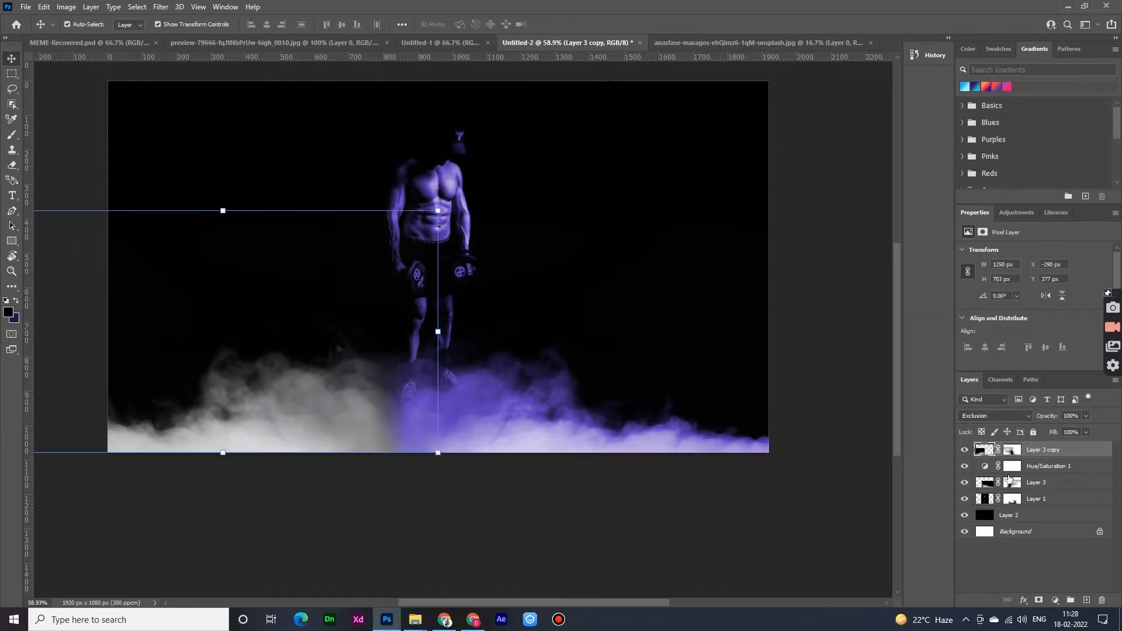
Clip the Hue/Saturation adjustment to the original smoke layer again
alt+click(1038, 474)
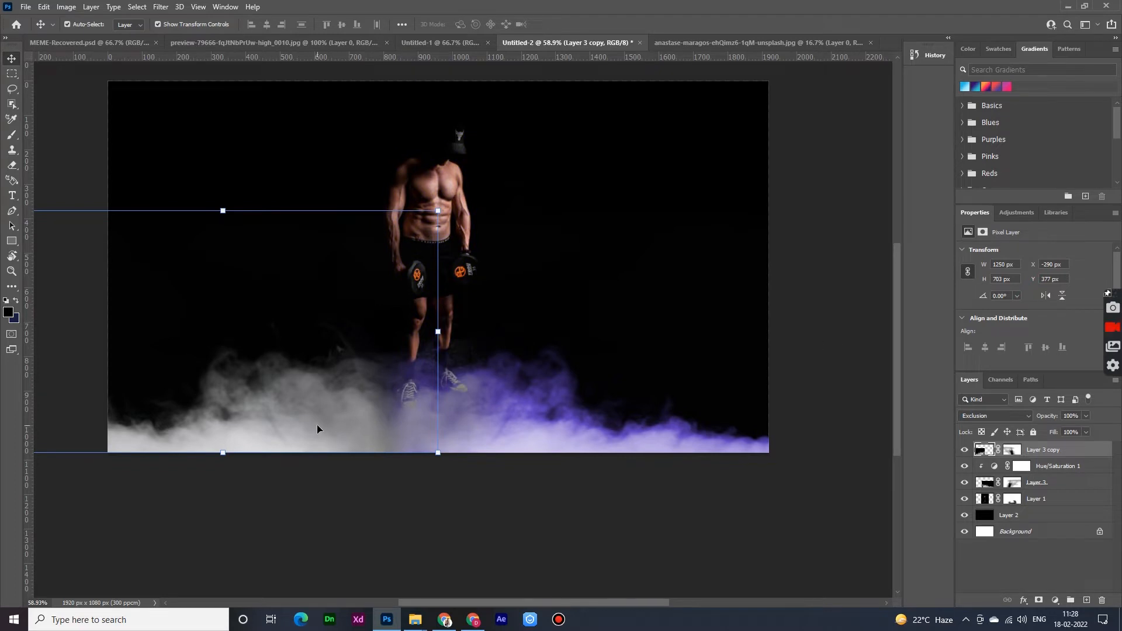
Move the smoke copy to X -251 px and Y 393 px, and add a Hue/Saturation adjustment clipped to it
mouse_move(317, 425)
mouse_down()
mouse_move(233, 427)
mouse_move(333, 429)
mouse_up()
click(1055, 600)
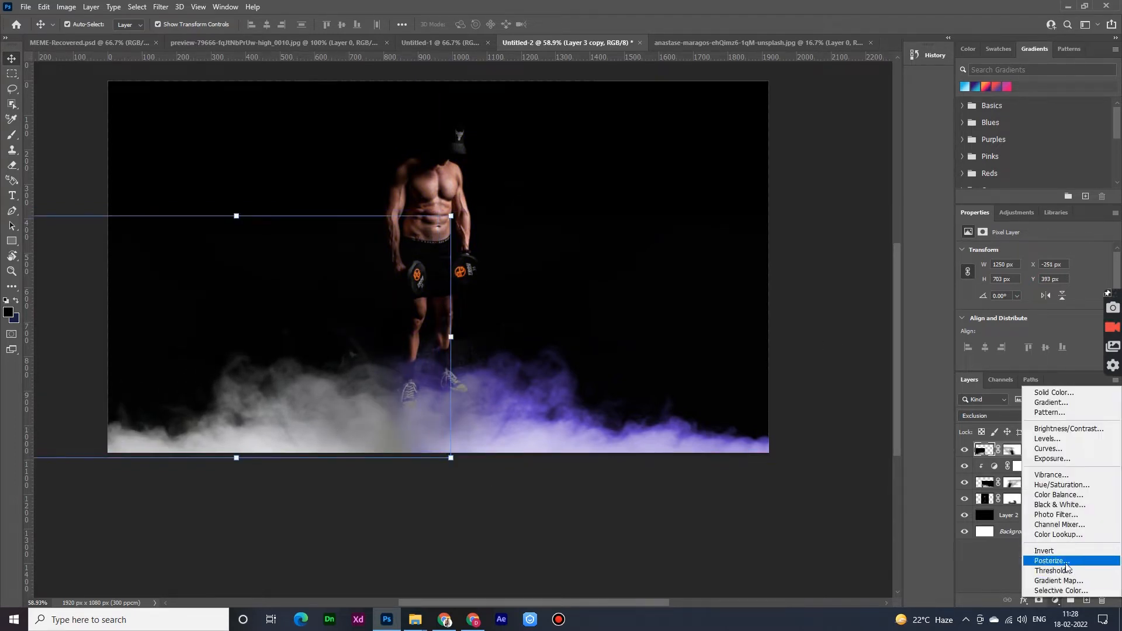
click(1060, 485)
alt+click(1044, 458)
scroll(1029, 351, down, 1)
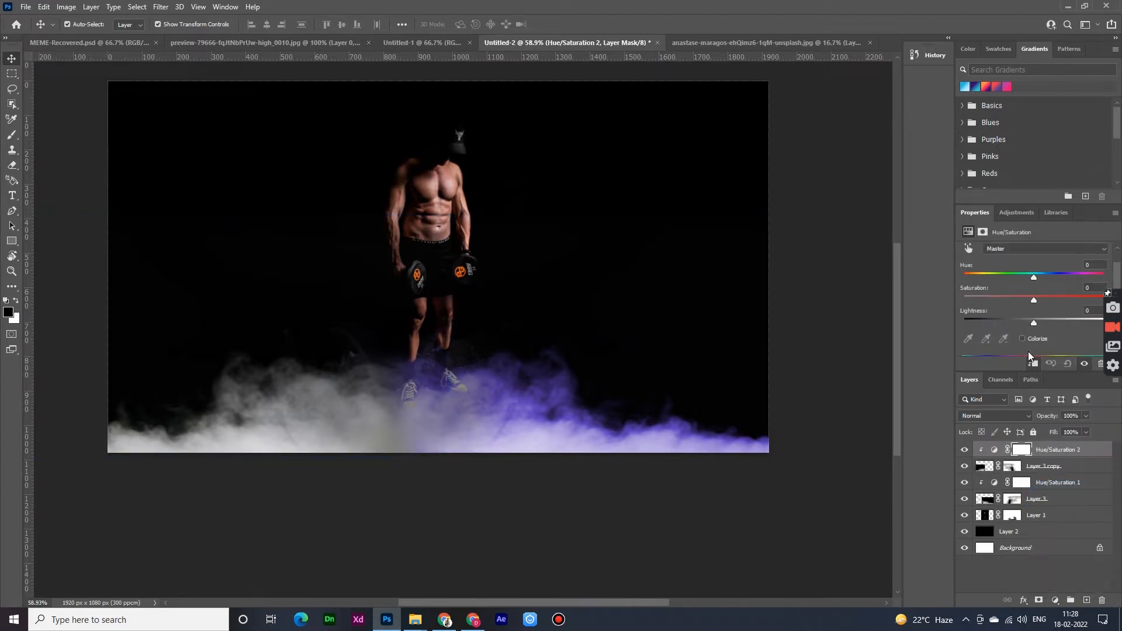
Colorize the smoke copy pinkish red through its Hue/Saturation adjustment with hue 344 and a muted saturation
click(1029, 339)
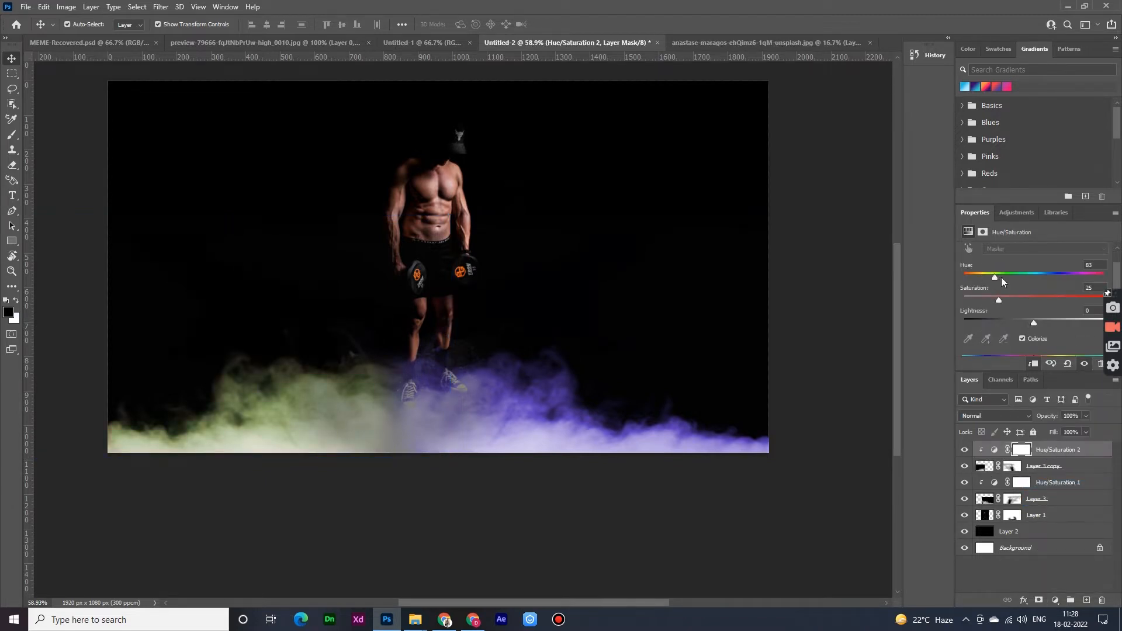
drag(1001, 281, 1093, 286)
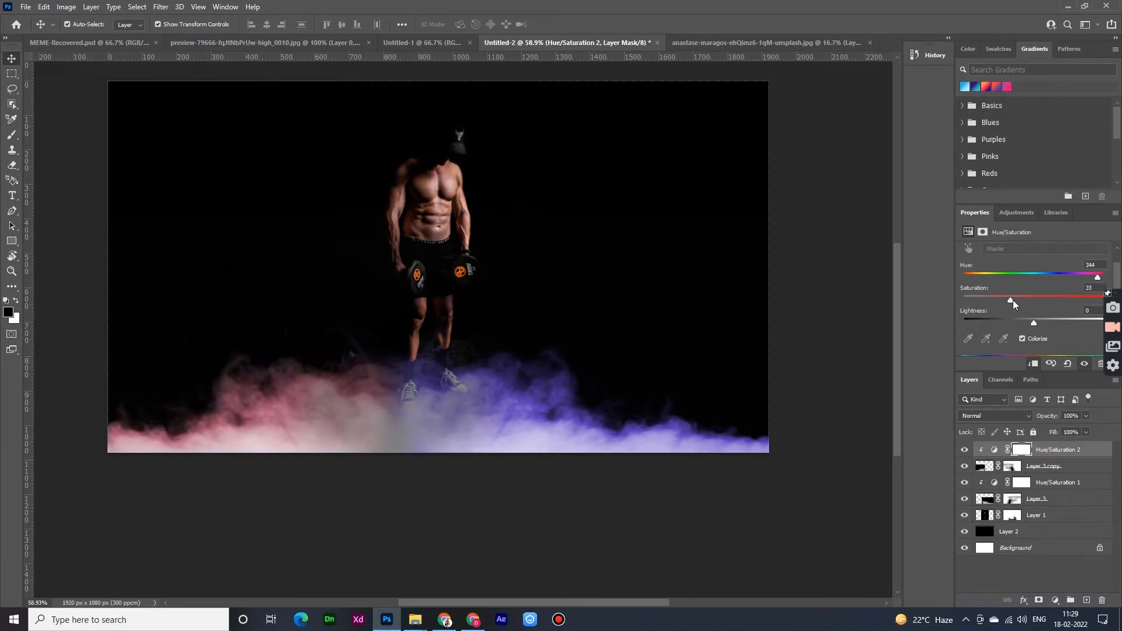
mouse_move(1012, 300)
mouse_down()
mouse_move(1036, 299)
mouse_move(995, 302)
mouse_up()
Lower the fill of both smoke layers to 80%
click(1059, 466)
key(shift+Down)
key(shift+Down)
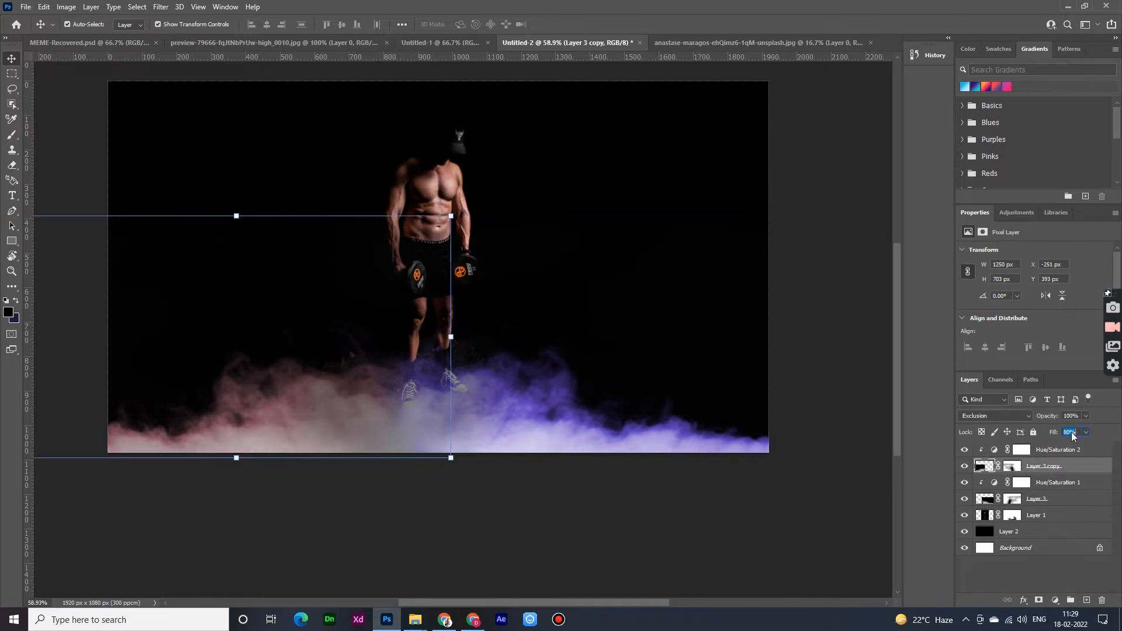
click(710, 436)
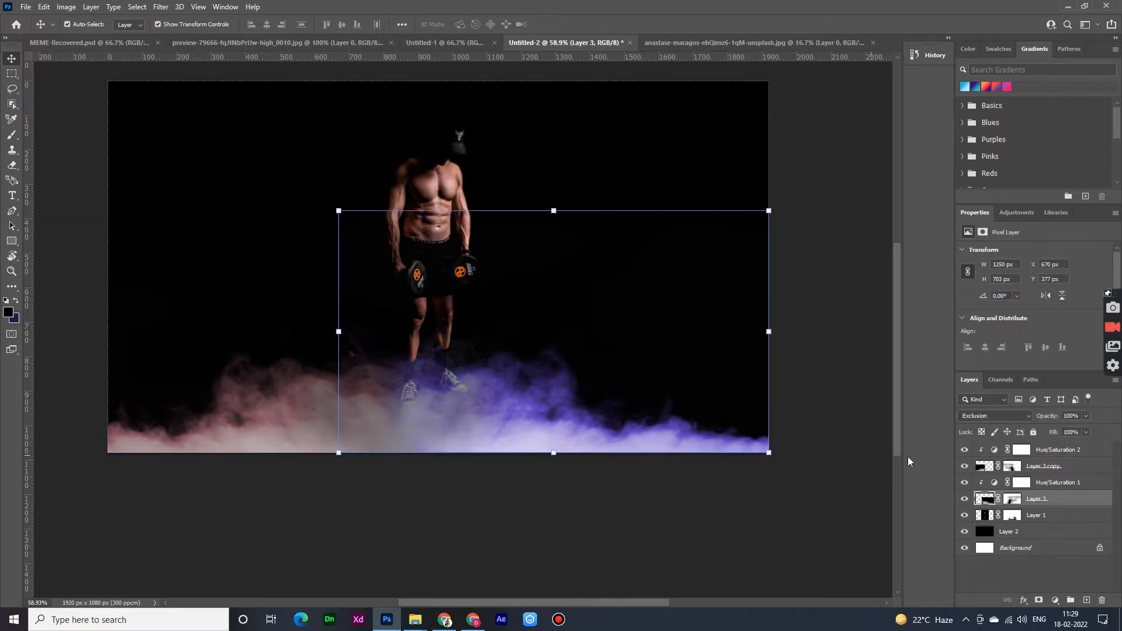
click(1072, 432)
key(shift+Down)
key(shift+Down)
click(674, 579)
Group the man layer, both smoke layers and their Hue/Saturation adjustments, and name the group Smoke
scroll(639, 501, down, 6)
scroll(639, 501, up, 3)
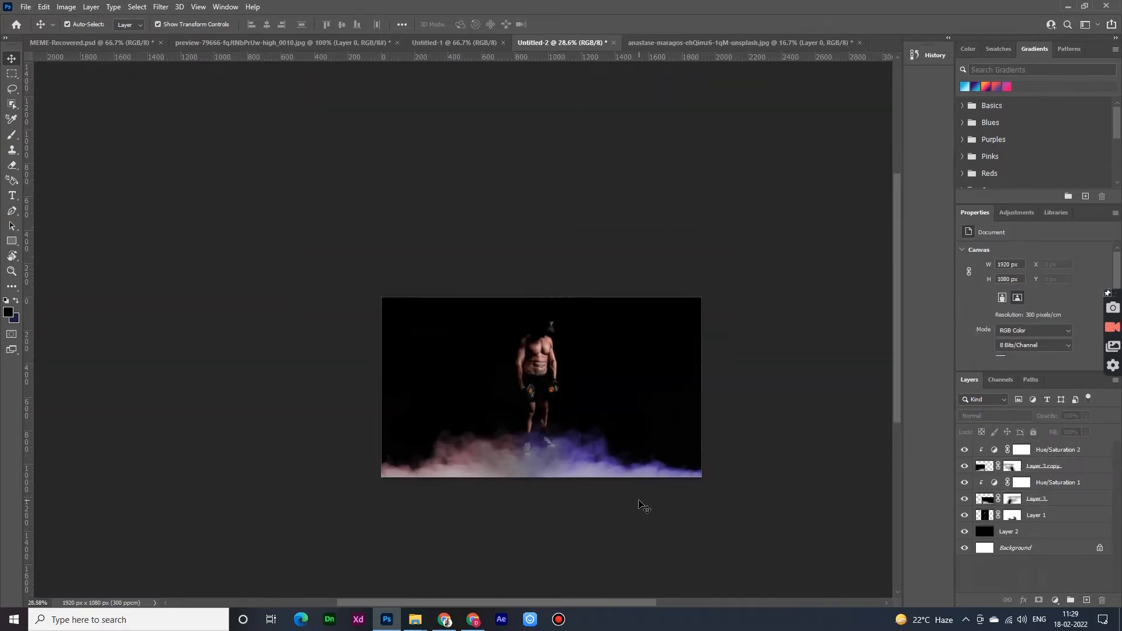
scroll(643, 506, up, 2)
click(1052, 515)
shift+click(1057, 449)
key(ctrl+g)
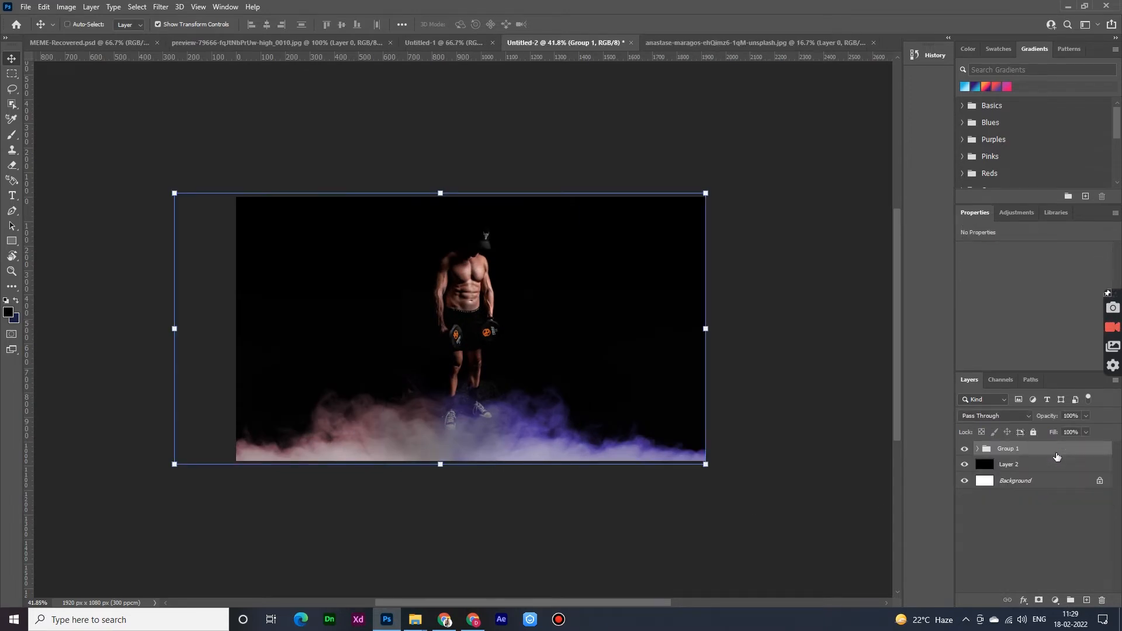
double_click(1008, 448)
text(Smoke)
key(Return)
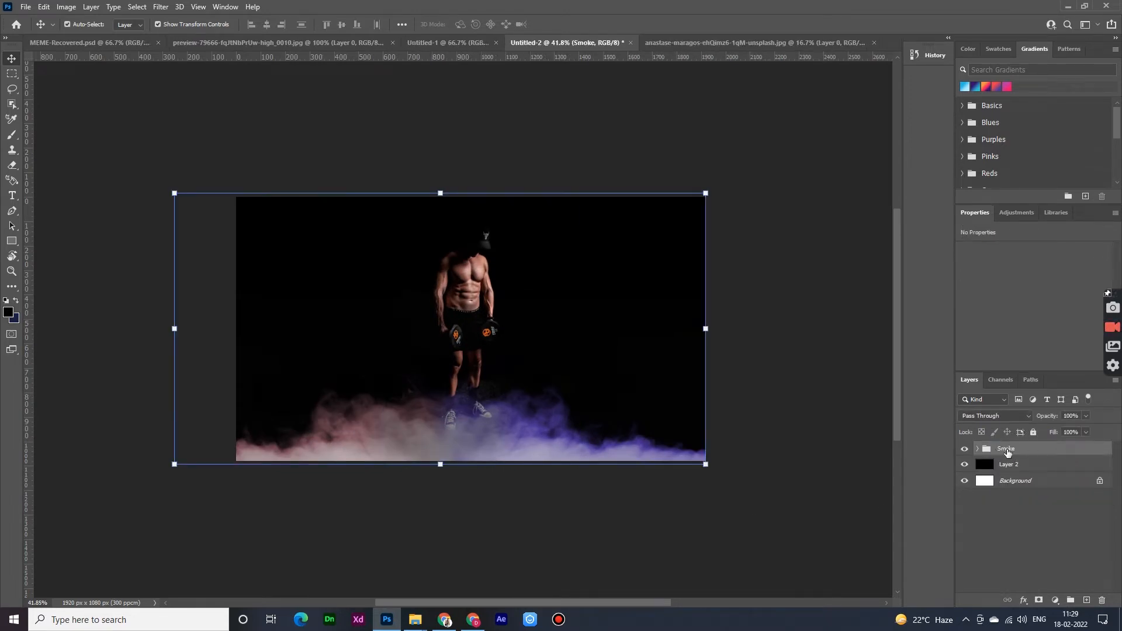
Take the man layer out of the Smoke group and place it directly beneath the group
click(978, 448)
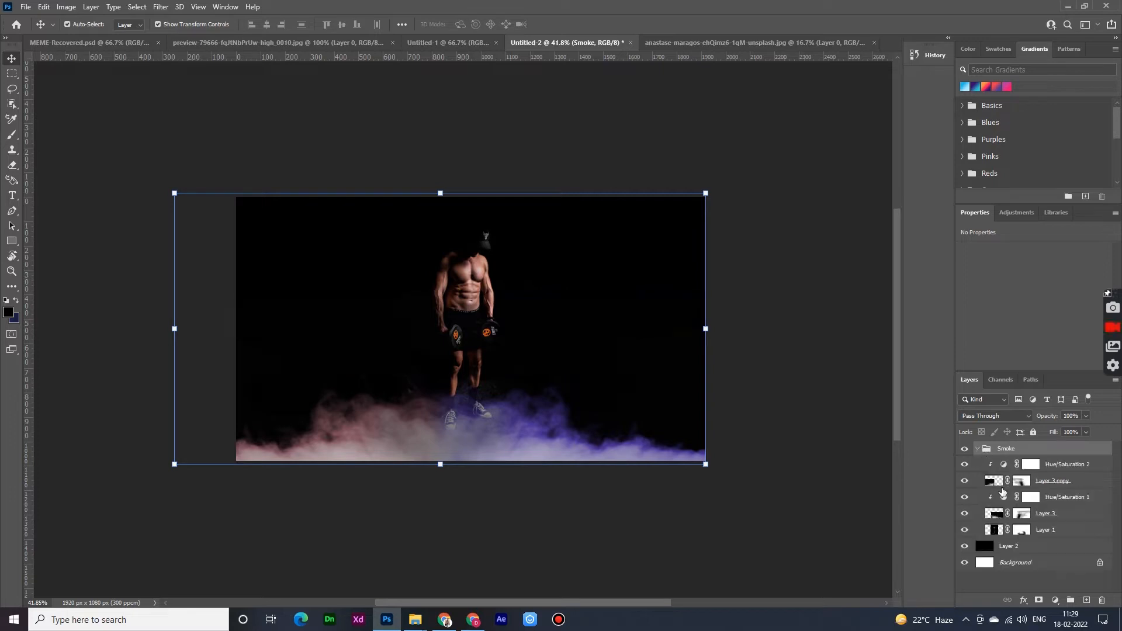
drag(1064, 534, 1065, 550)
click(977, 448)
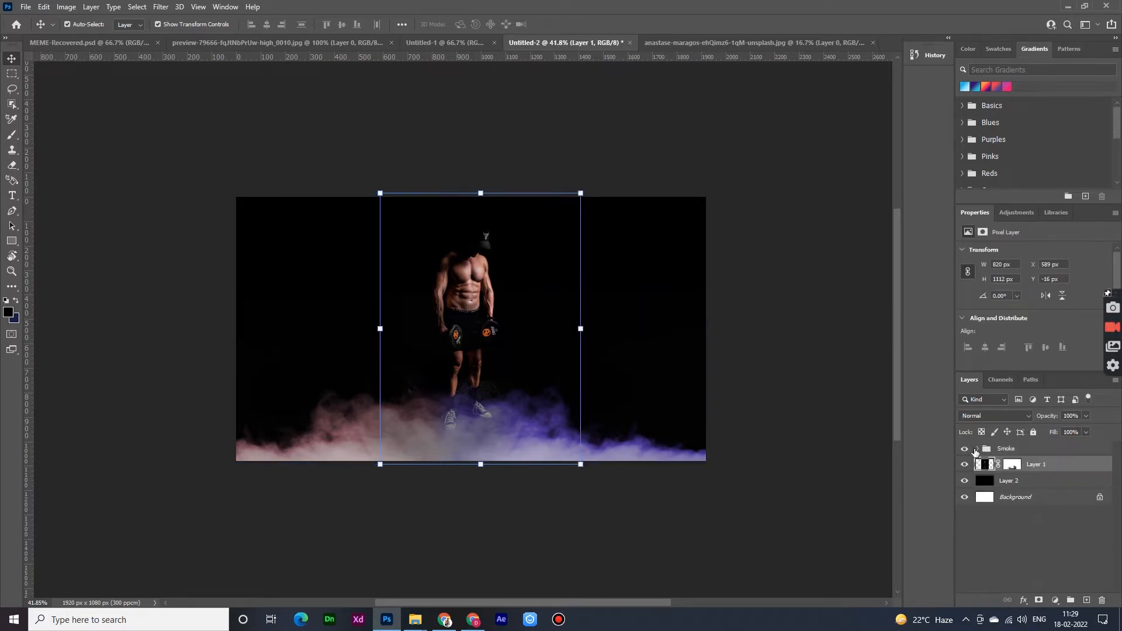
Hide and show the Smoke group to compare the image with and without the smoke
click(965, 449)
click(714, 408)
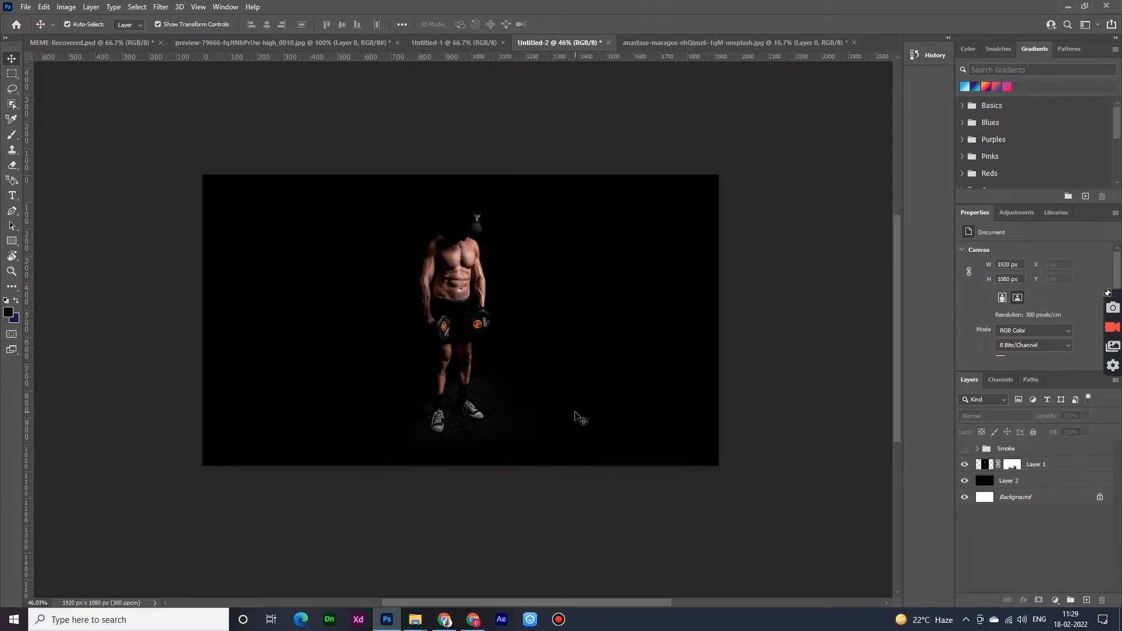
scroll(576, 417, up, 3)
click(965, 449)
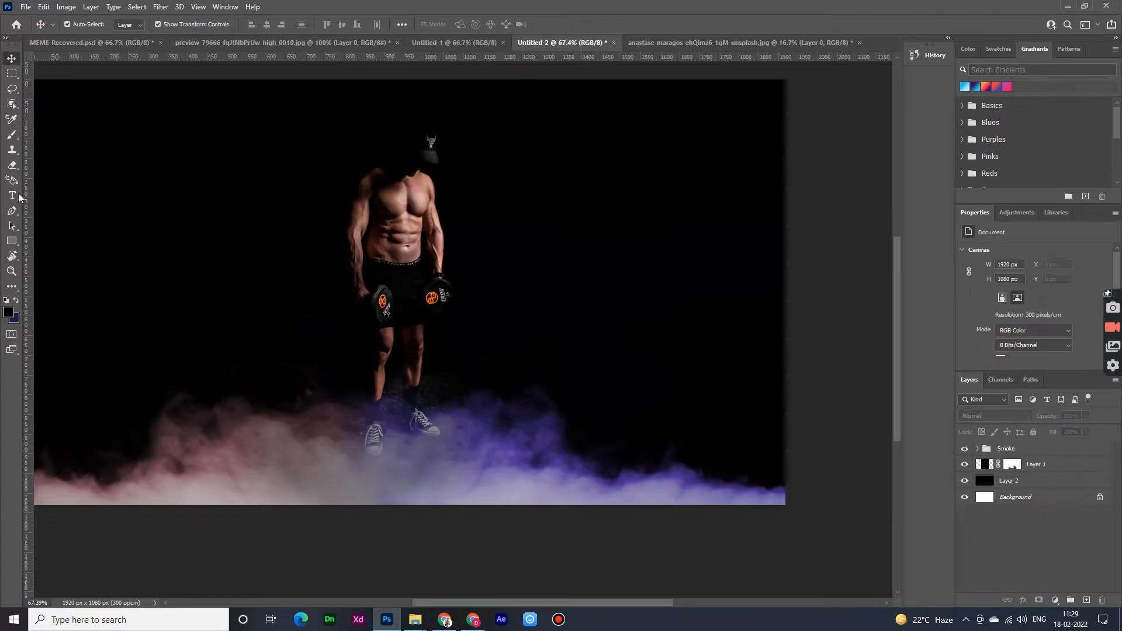
Add the text LIMITLESS on the dark background beside the man and color it white (ffffff)
key(t)
click(146, 255)
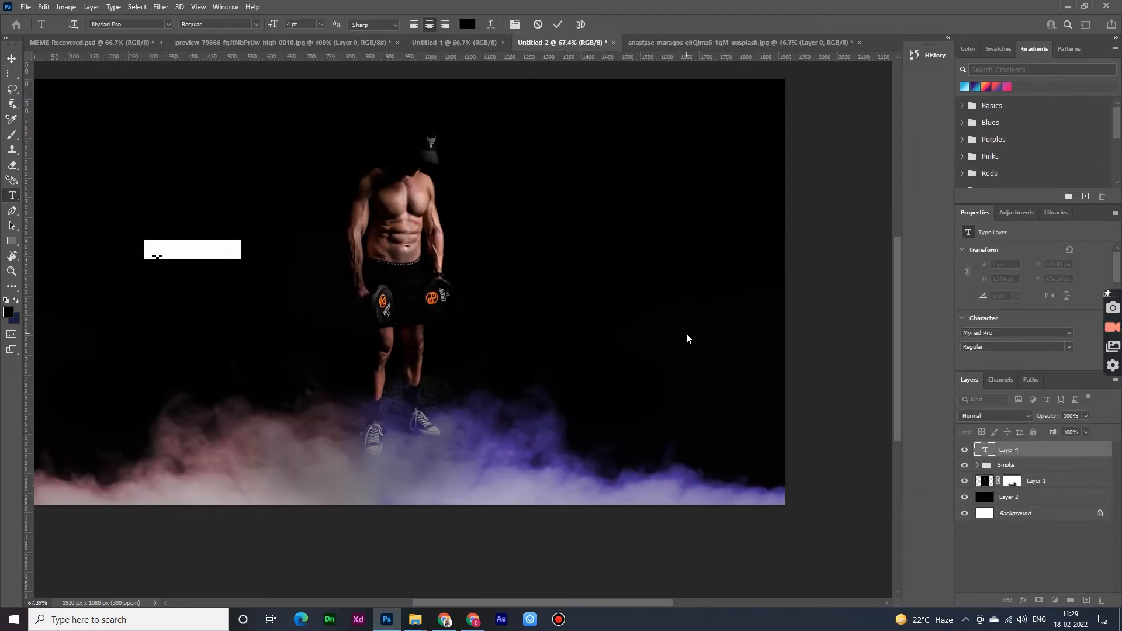
key(BackSpace)
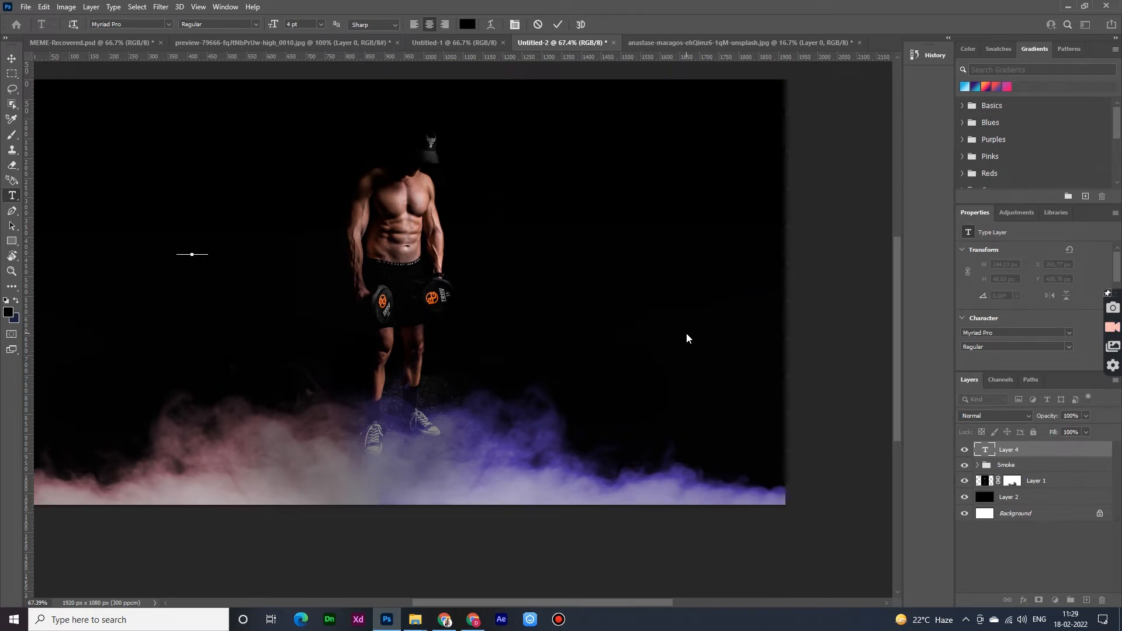
text(eIMITLESS)
key(ctrl+a)
click(467, 24)
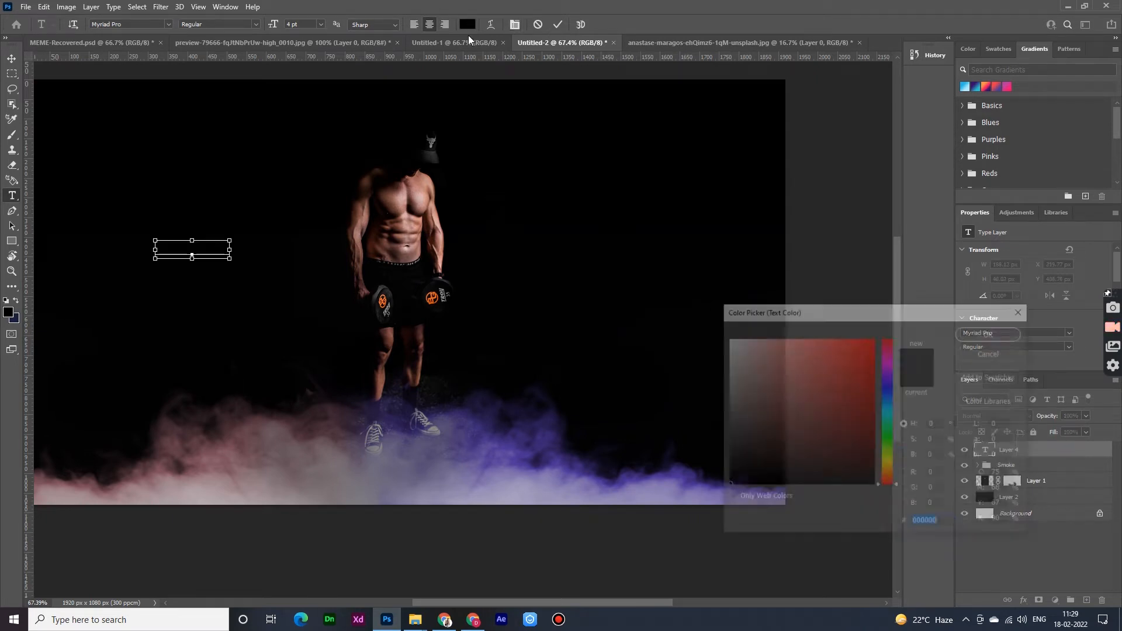
text(ffffff)
click(990, 333)
key(ctrl+Return)
key(v)
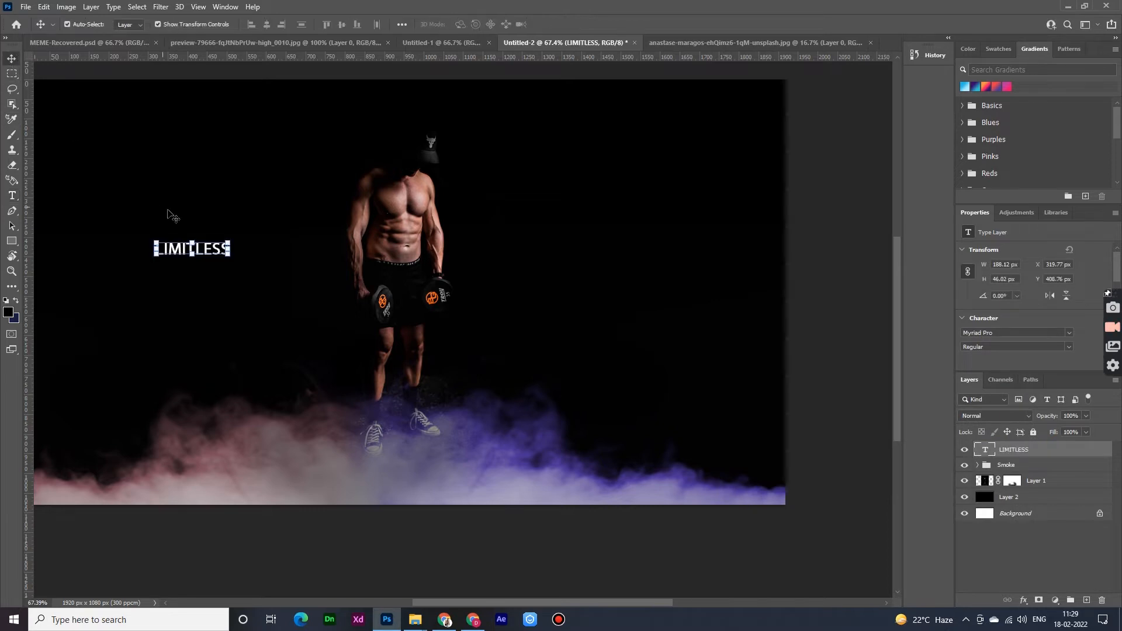
Enlarge the LIMITLESS text to about 1513 × 370 px and place it across the man at about X 166 px, Y 308 px
drag(234, 259, 746, 376)
drag(627, 346, 549, 317)
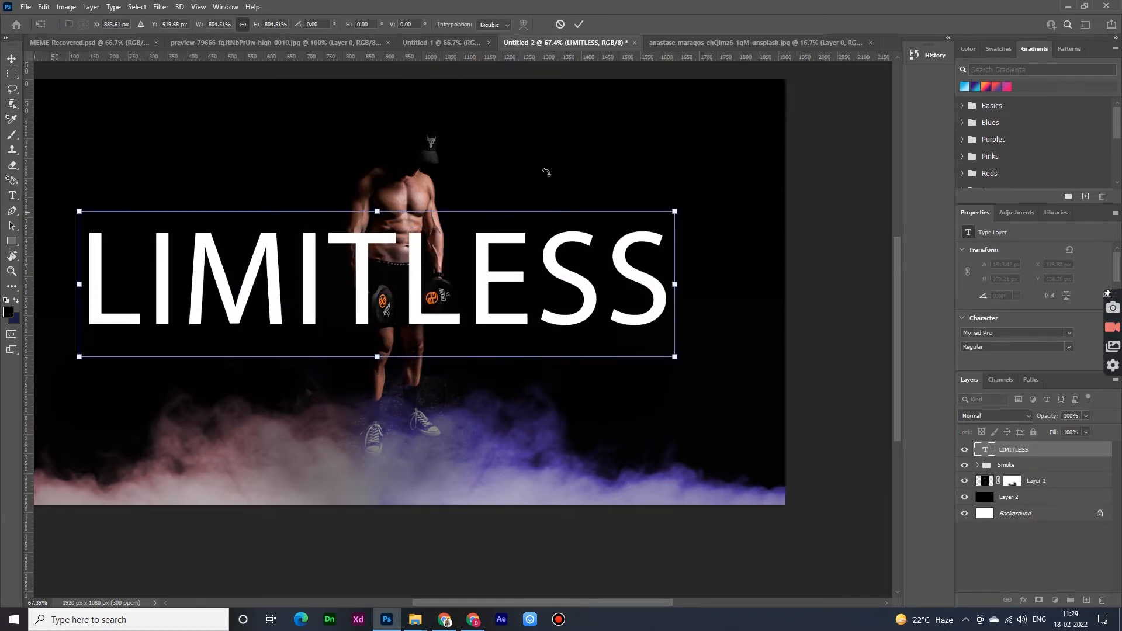
click(579, 24)
scroll(555, 443, down, 2)
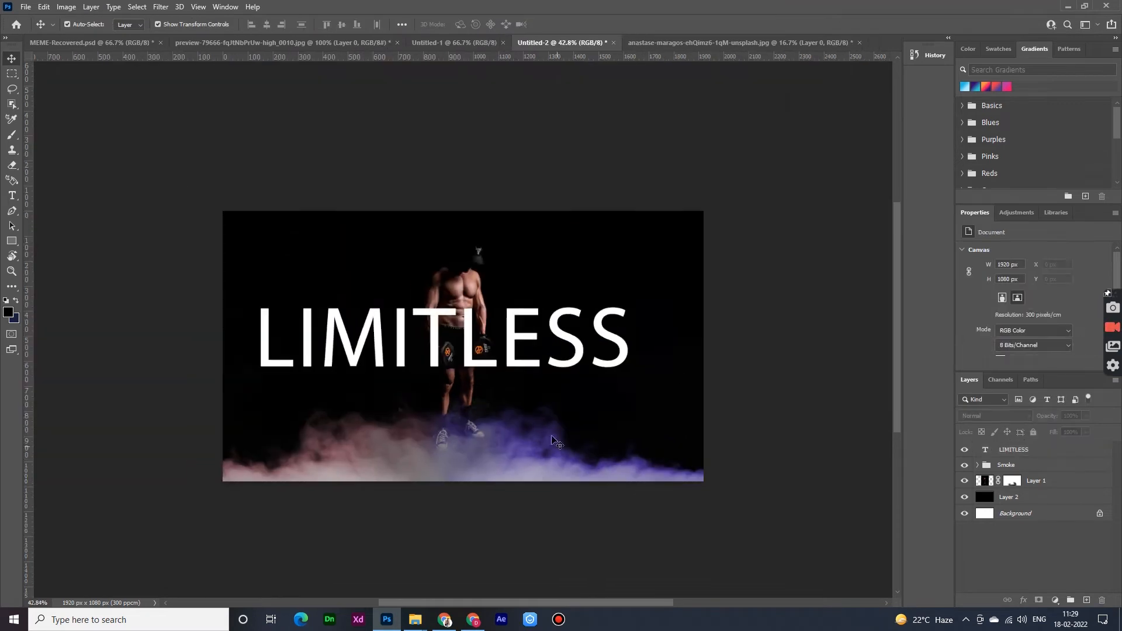
drag(467, 339, 479, 339)
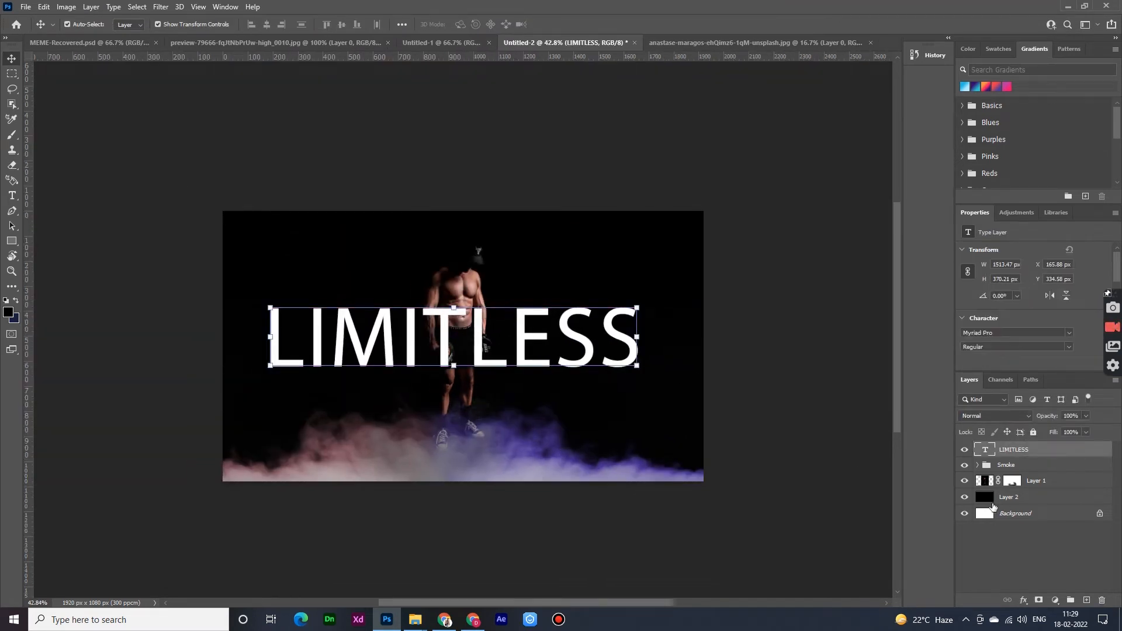
click(864, 447)
scroll(671, 436, up, 1)
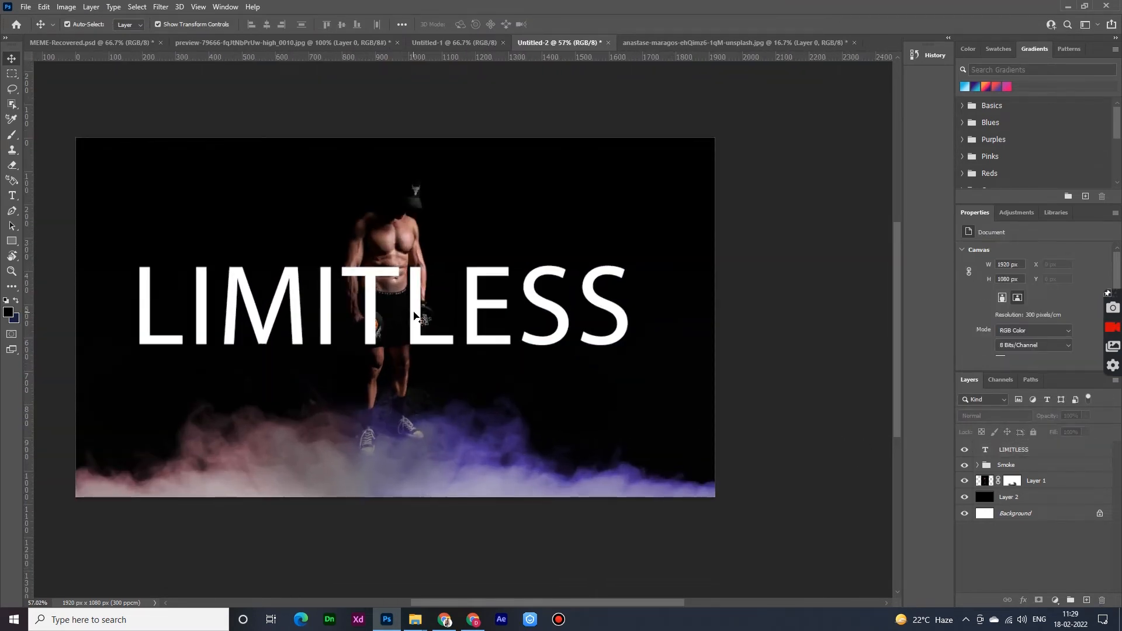
drag(414, 315, 413, 307)
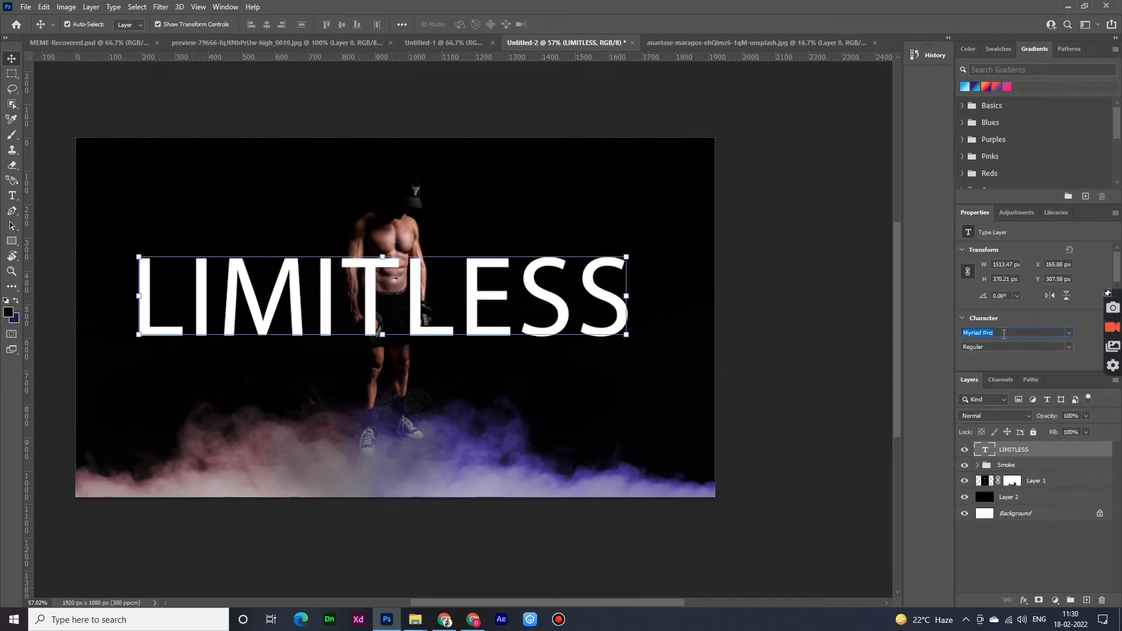
Try out different fonts on the LIMITLESS text and set it to Retroica Regular
key(Down)
key(Down)
key(Down)
key(Down)
key(Down)
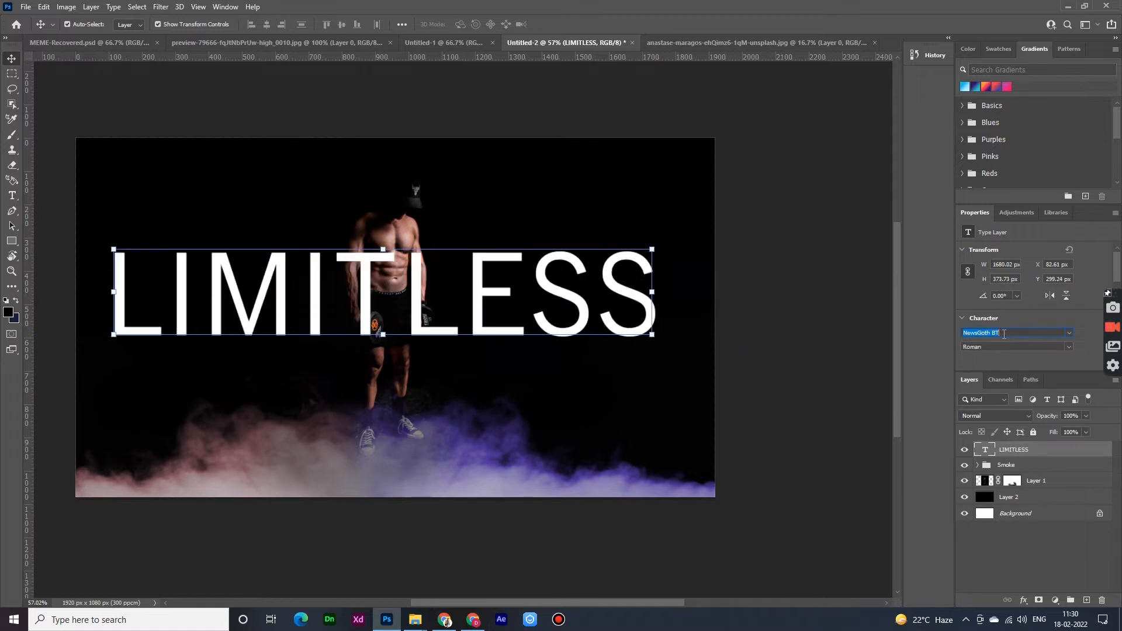
key(Down)
key(Down)
key(Down)
key(Down)
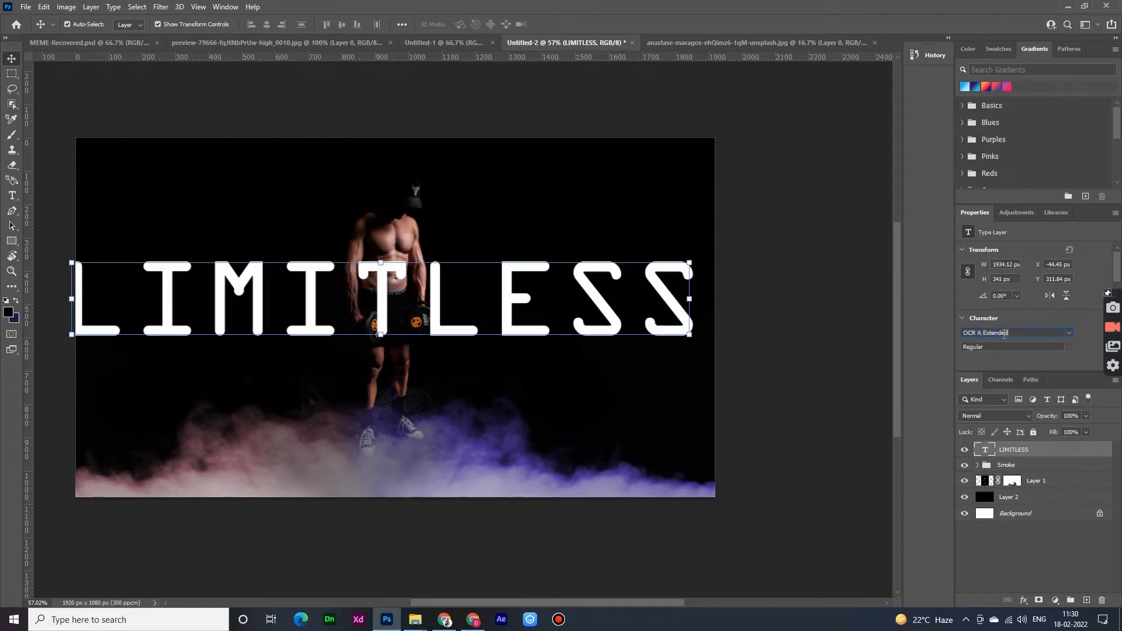
key(Down)
key(Down)
key(Down)
key(Down)
key(Down)
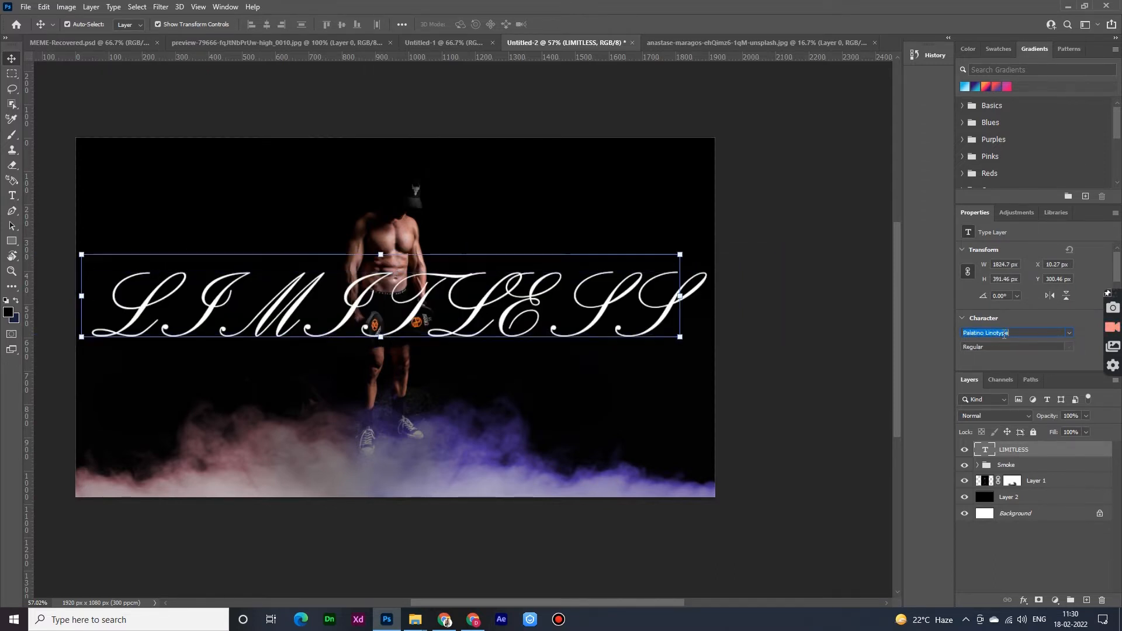
key(Down)
key(Down)
key(Down)
key(Down)
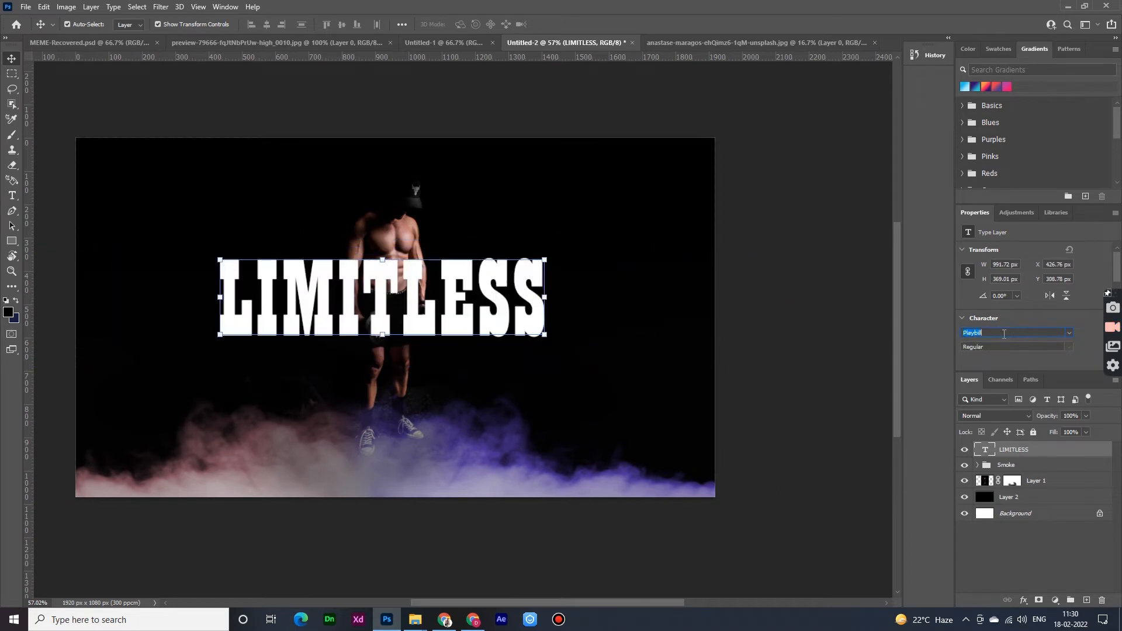
key(Down)
key(Down)
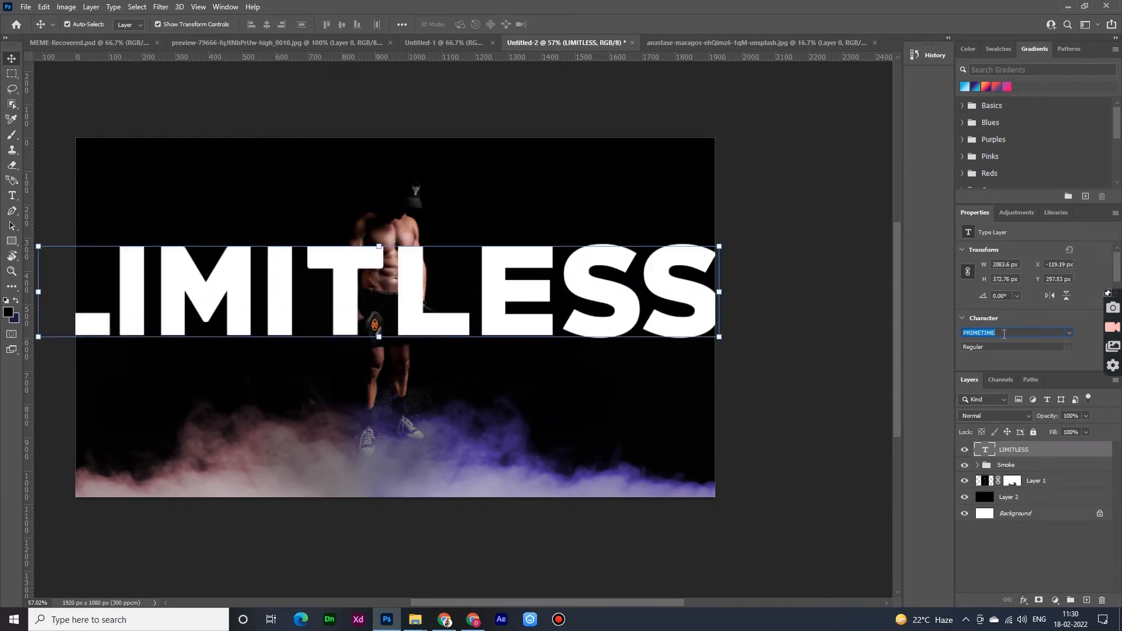
key(Down)
key(Down)
key(Down)
key(Down)
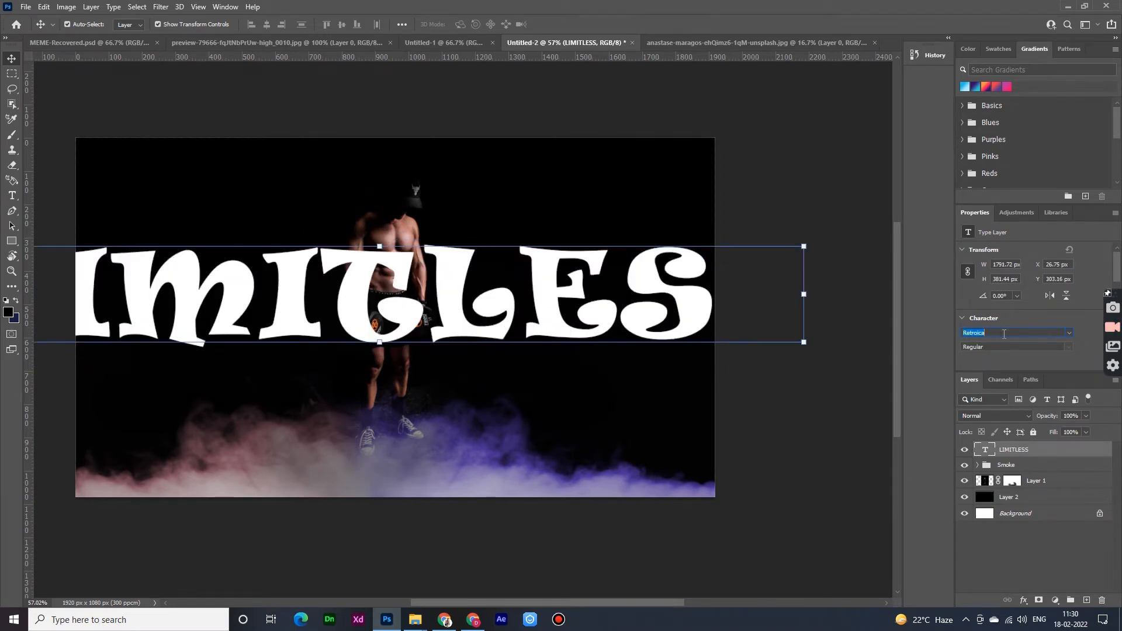
key(Up)
key(Up)
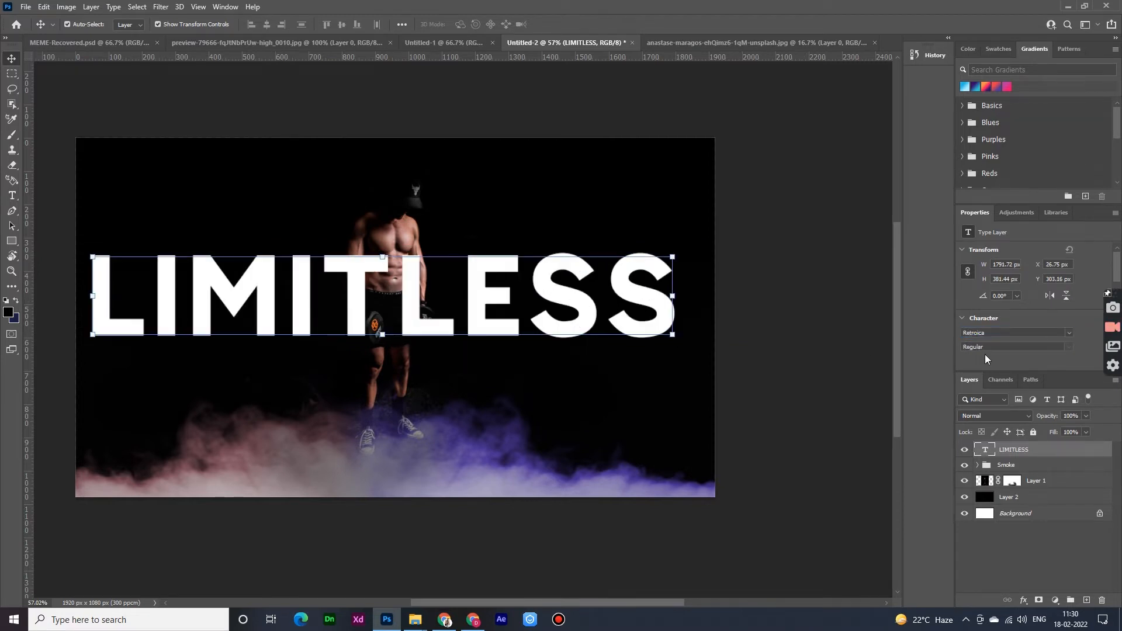
Set the LIMITLESS text to 25 pt with 120 tracking, and move it to about X 140 px, Y 368 px
scroll(979, 353, down, 1)
scroll(984, 327, down, 11)
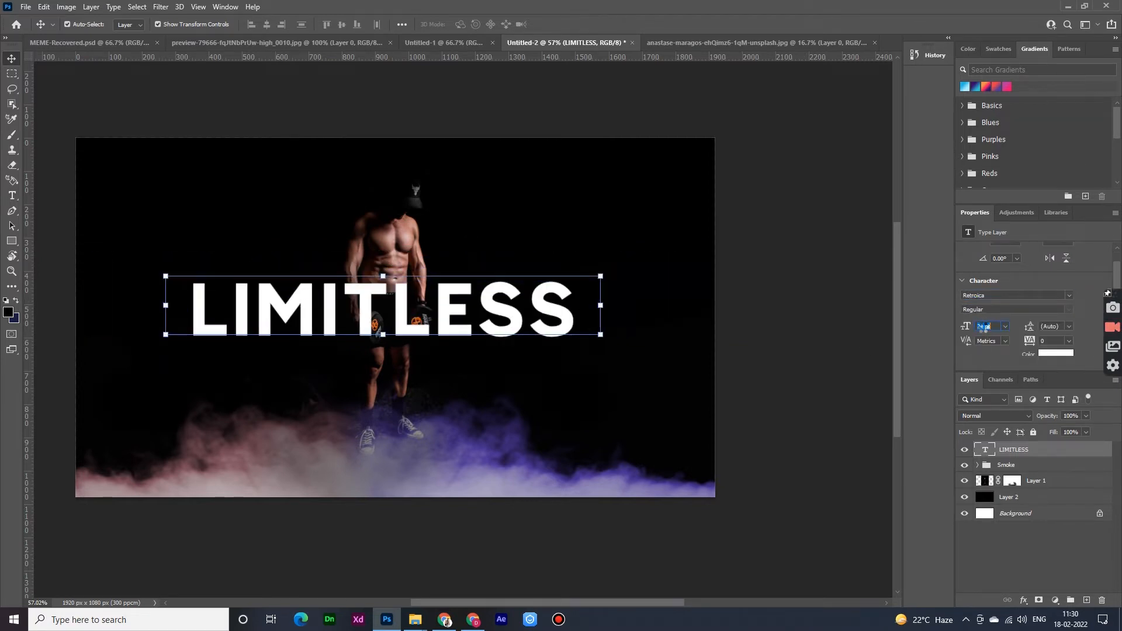
scroll(984, 327, up, 4)
drag(1030, 341, 1070, 345)
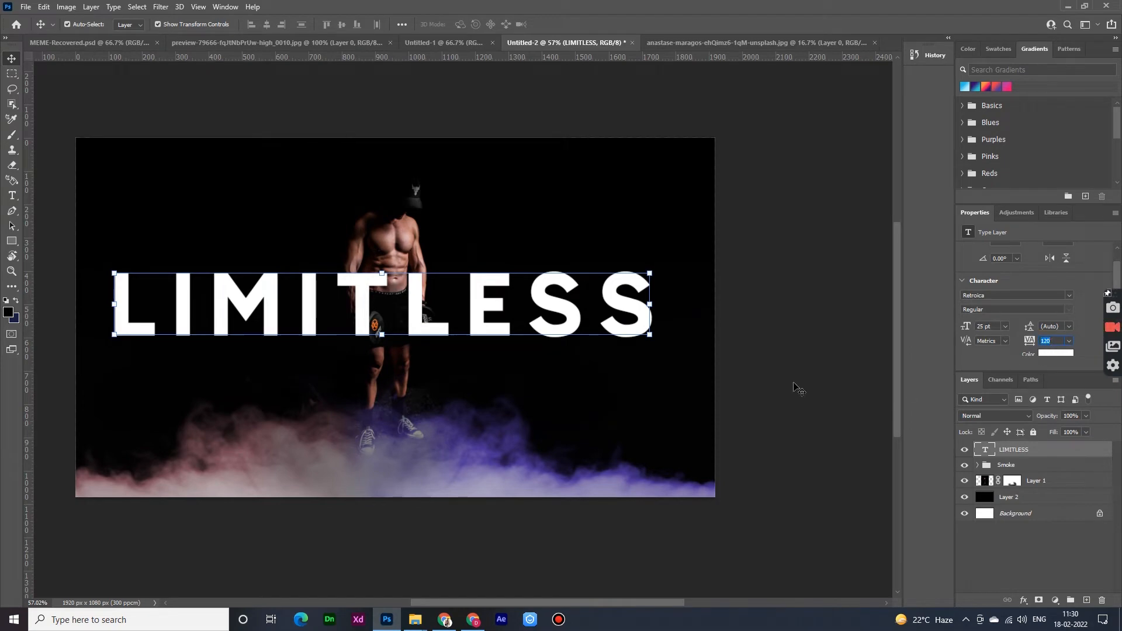
drag(512, 303, 526, 303)
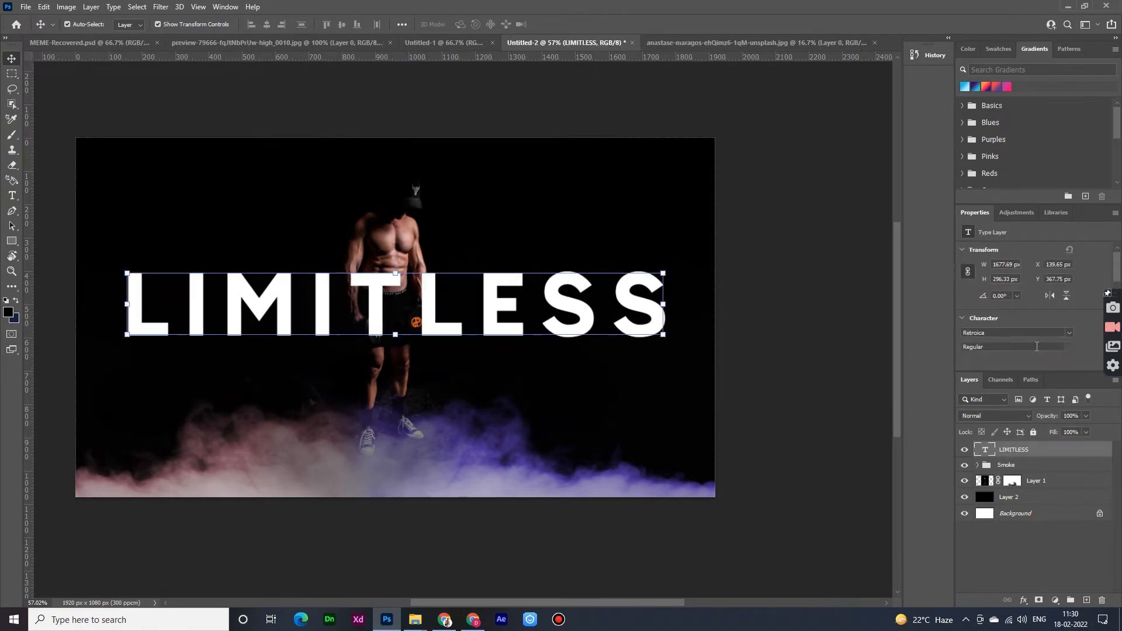
Change the LIMITLESS text's font to Swis721 Blk BT Black and set its size to 22 pt
click(1070, 336)
key(Down)
key(Down)
key(Down)
key(Down)
key(Down)
key(Down)
key(Down)
key(Down)
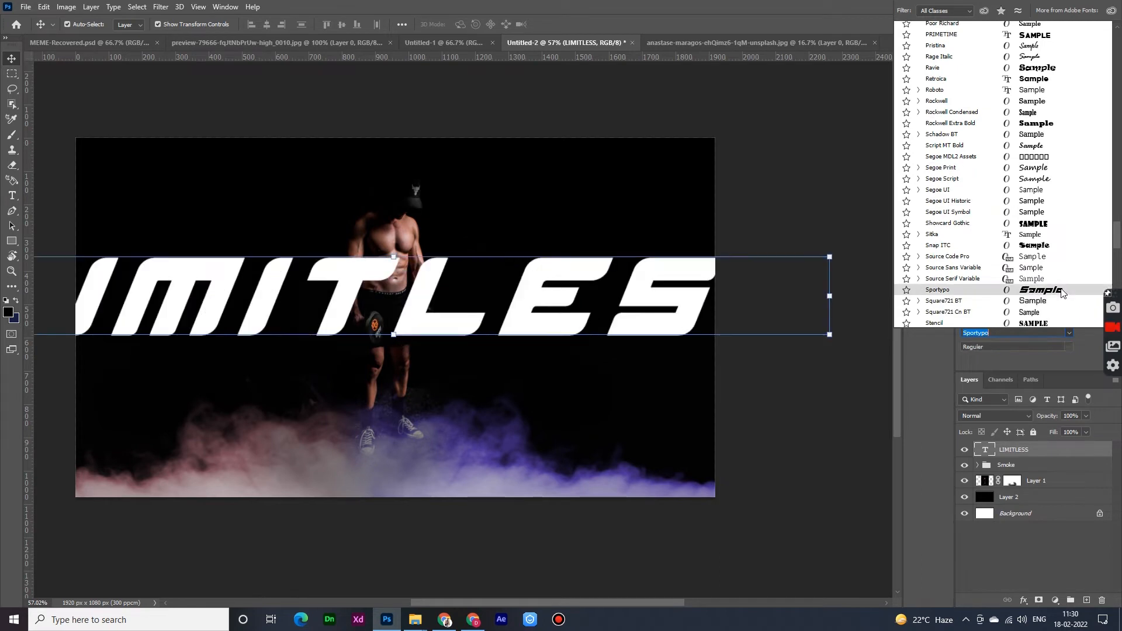
scroll(1061, 291, down, 2)
click(1044, 260)
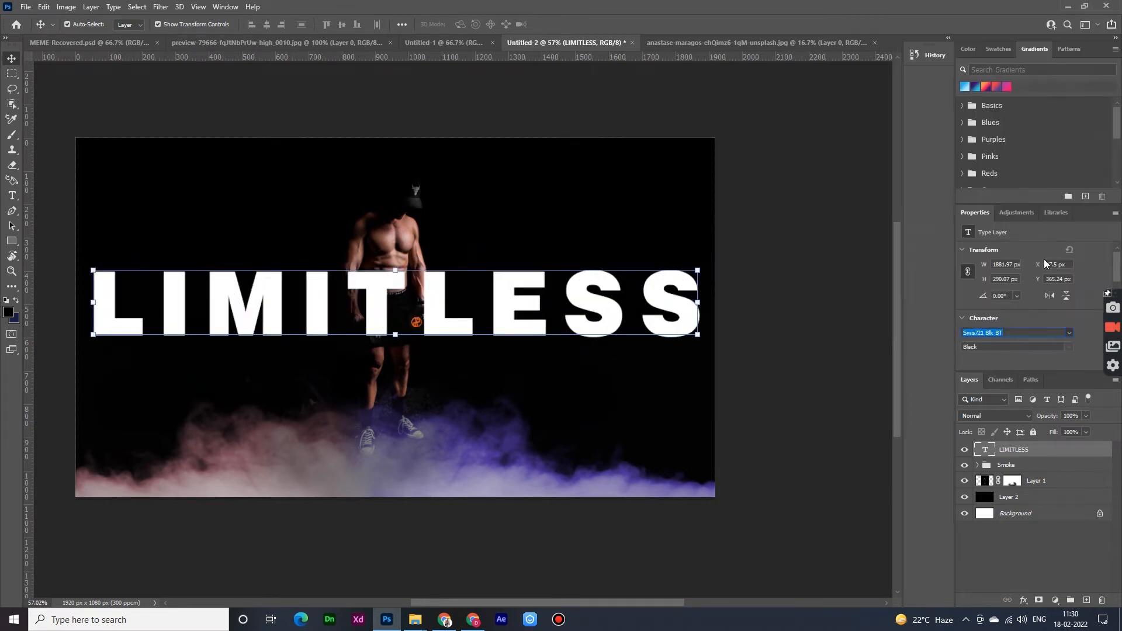
scroll(969, 353, down, 1)
drag(965, 317, 947, 317)
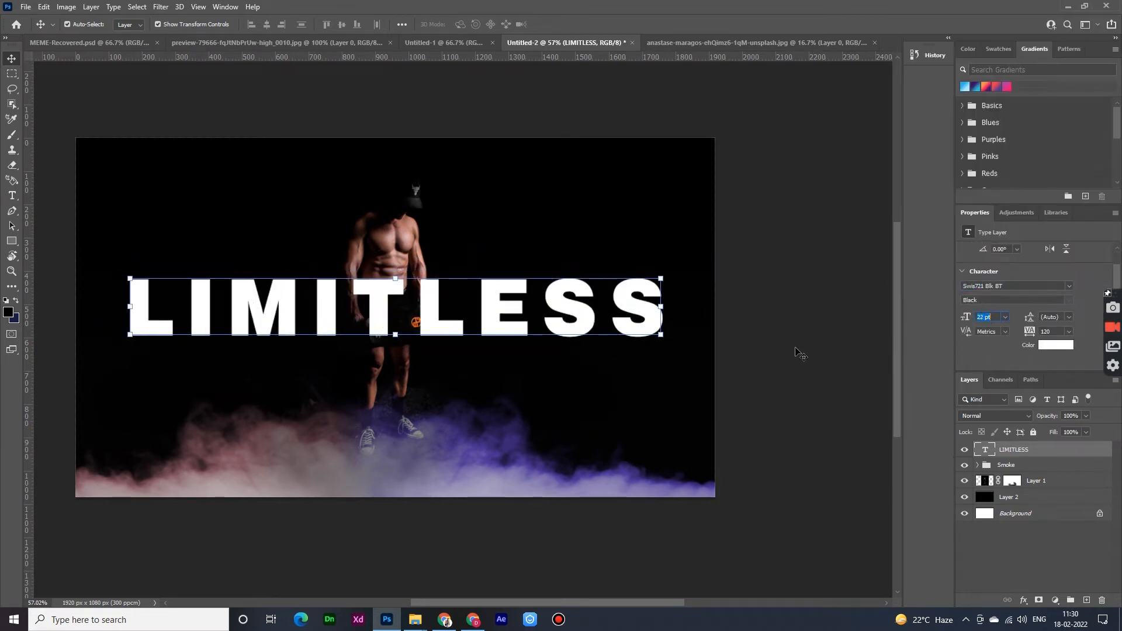
Change the LIMITLESS text's font to Franklin Gothic Demi Regular
scroll(587, 338, down, 4)
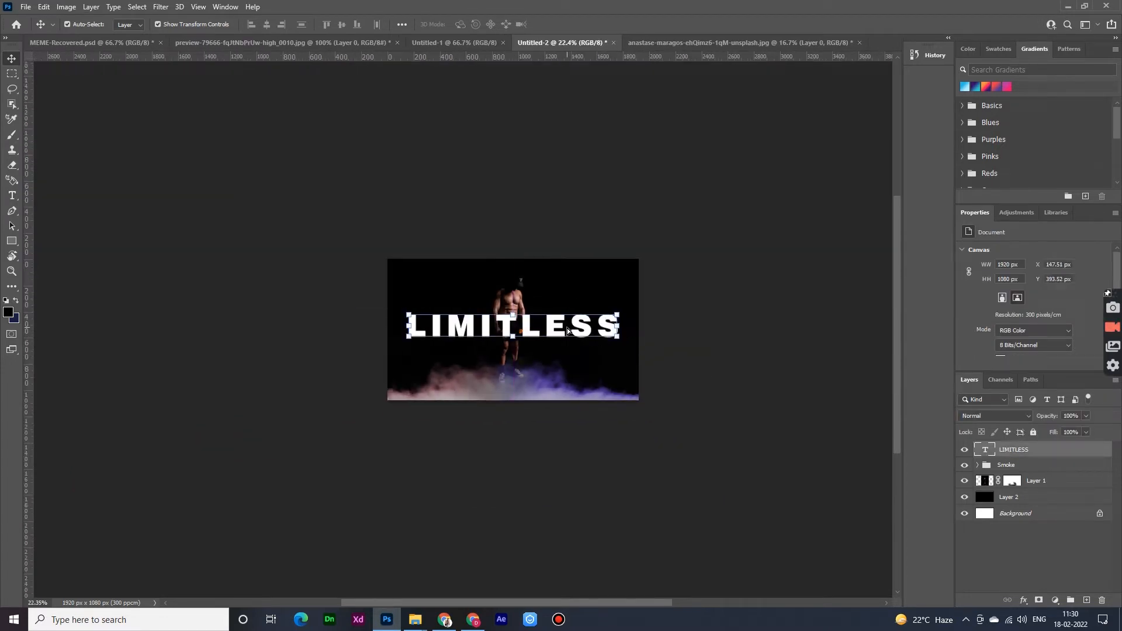
click(567, 331)
click(1069, 333)
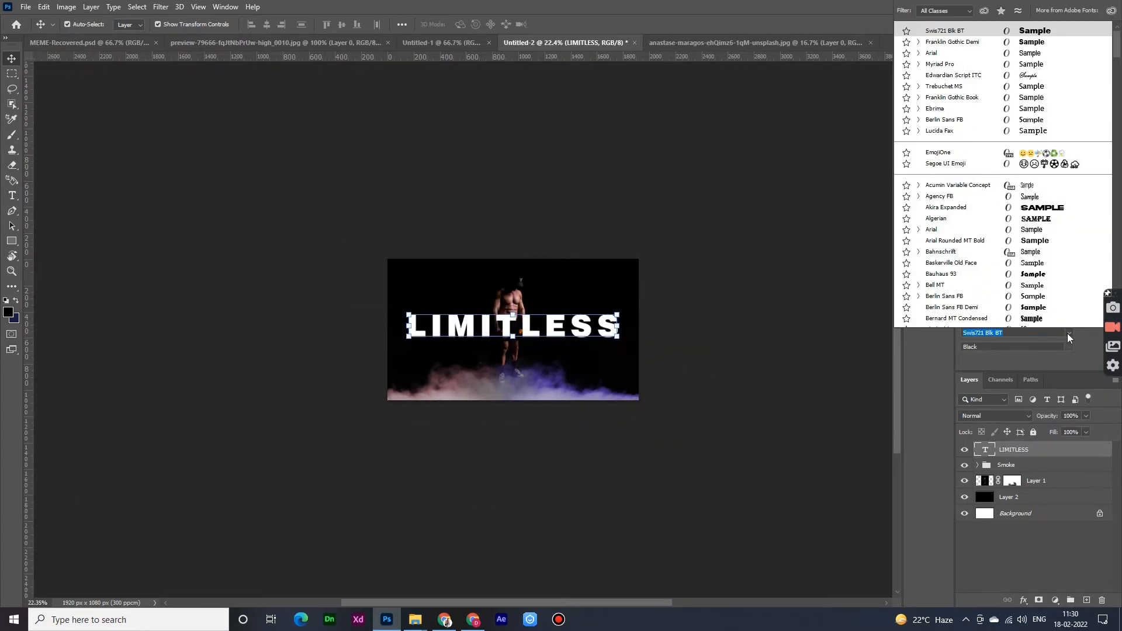
click(1045, 44)
key(ctrl+t)
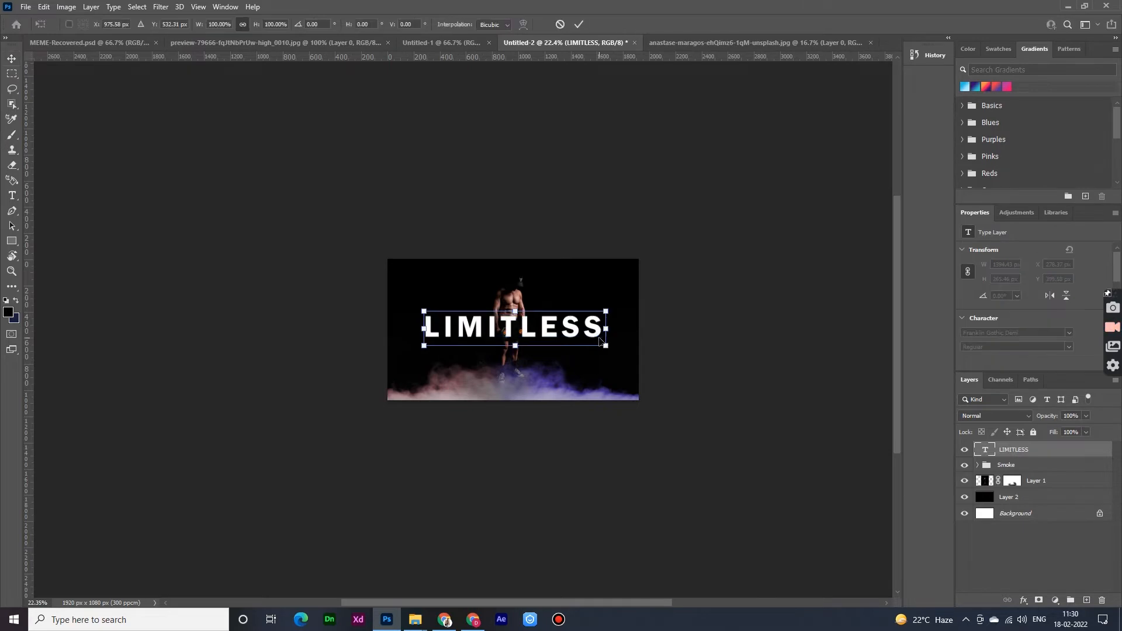
mouse_move(599, 339)
mouse_down()
mouse_move(630, 335)
mouse_move(600, 340)
mouse_up()
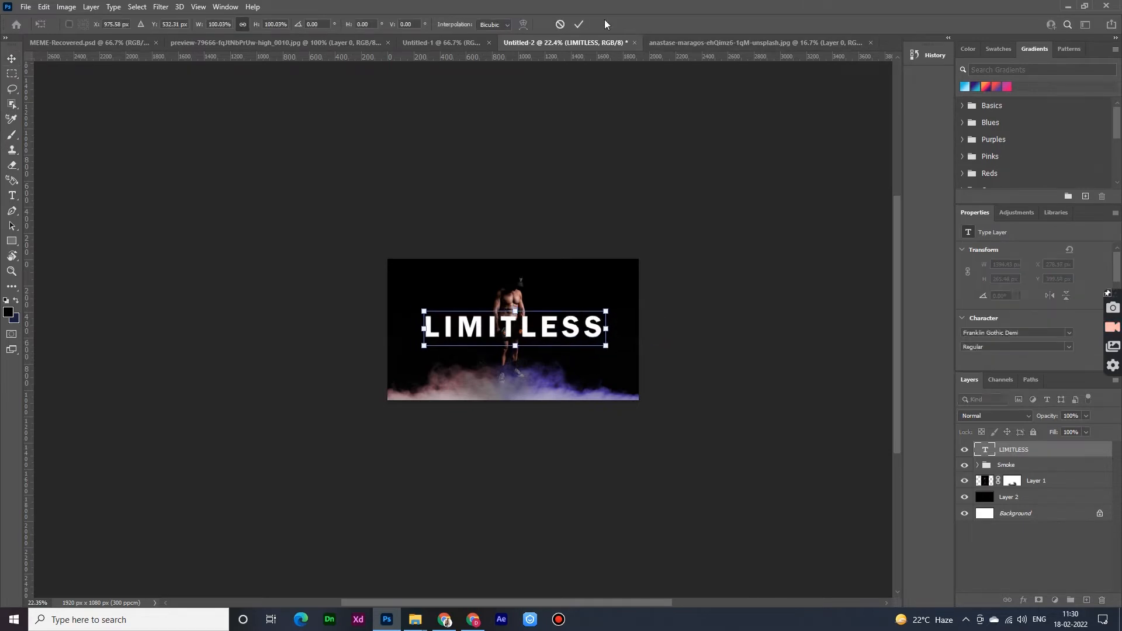
click(756, 272)
scroll(579, 360, up, 5)
scroll(470, 334, up, 1)
click(427, 316)
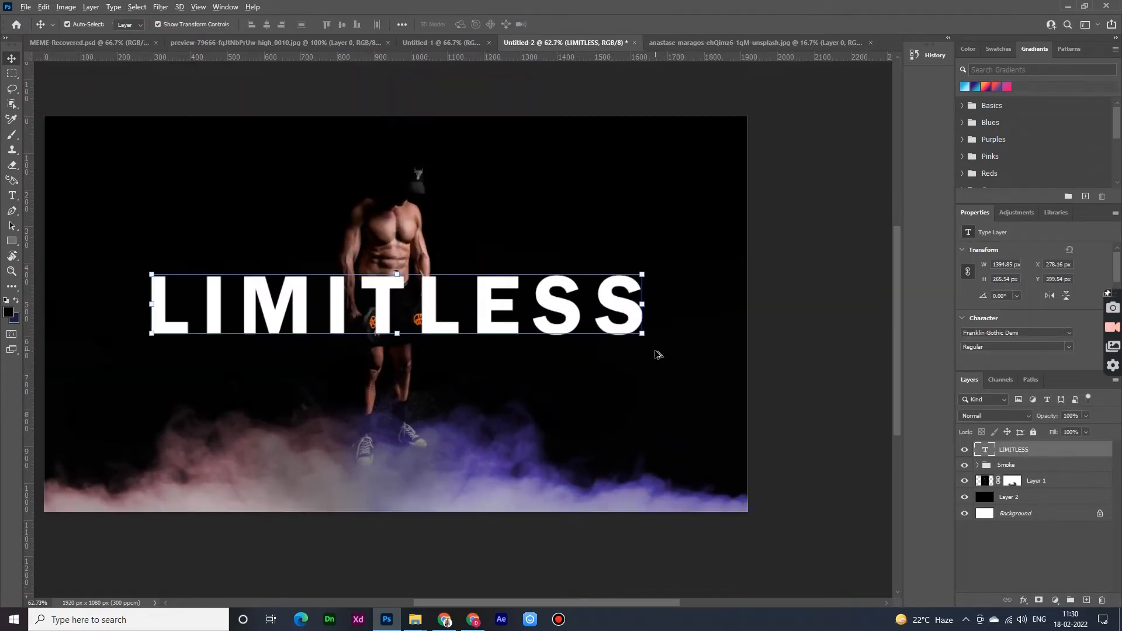
scroll(656, 352, down, 2)
click(741, 350)
Add a colorized Hue/Saturation adjustment directly above Layer 1, below the Smoke group, with hue 235 and saturation 44
click(1055, 600)
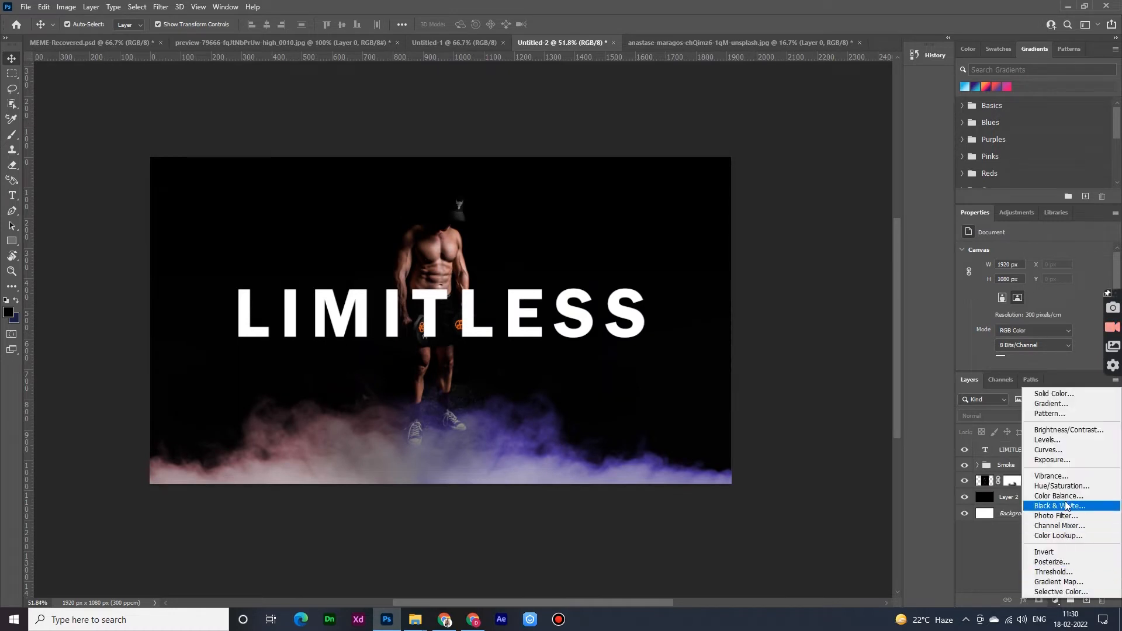
click(1046, 489)
scroll(1029, 359, down, 2)
click(1020, 319)
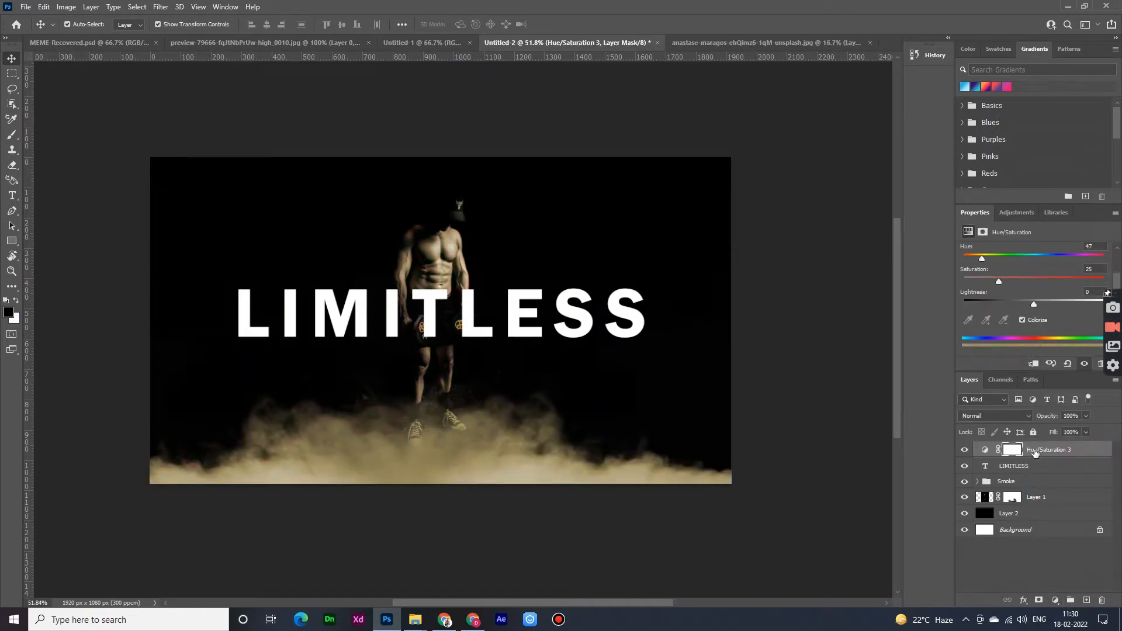
drag(1035, 453, 1037, 493)
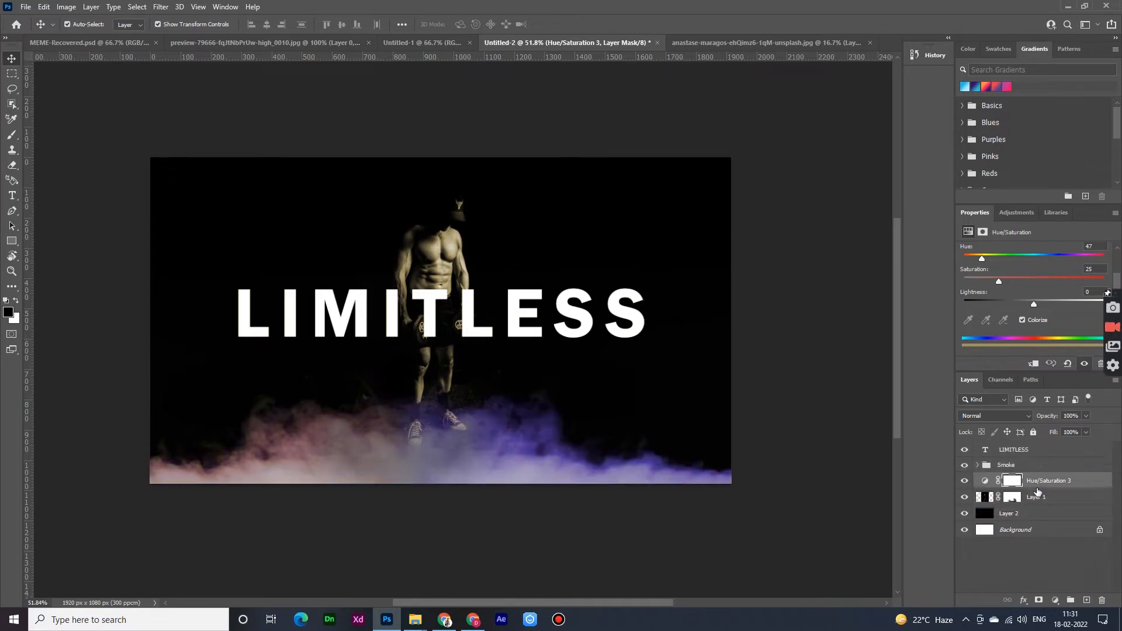
drag(981, 258, 1026, 279)
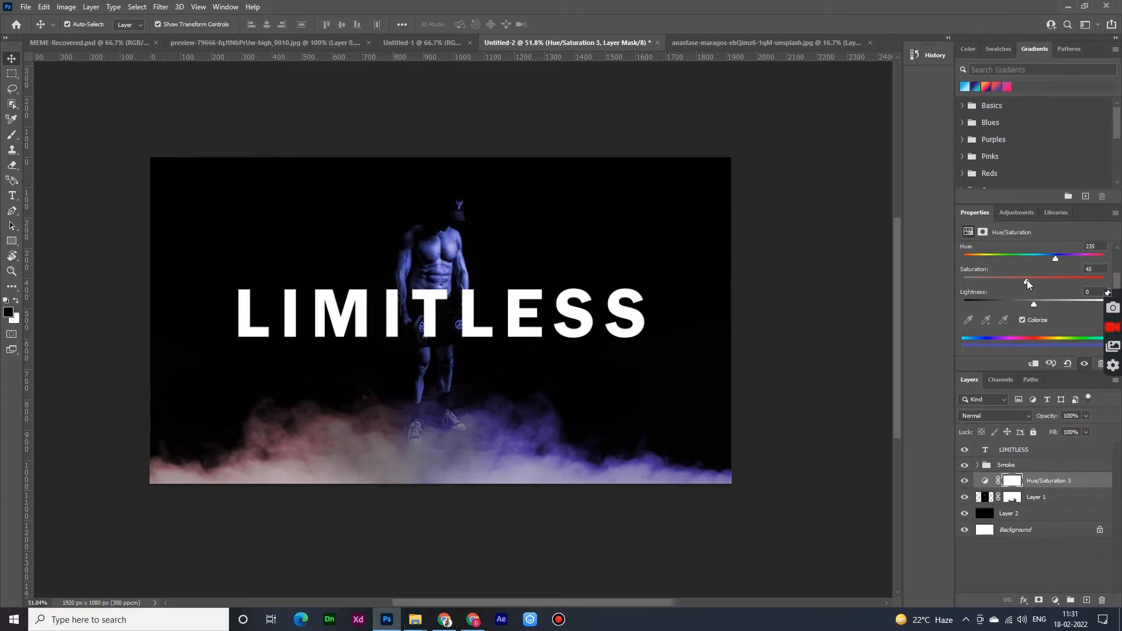
Paint the blue tint off the left half of the man on the adjustment's mask, and duplicate the adjustment with its mask inverted
key(b)
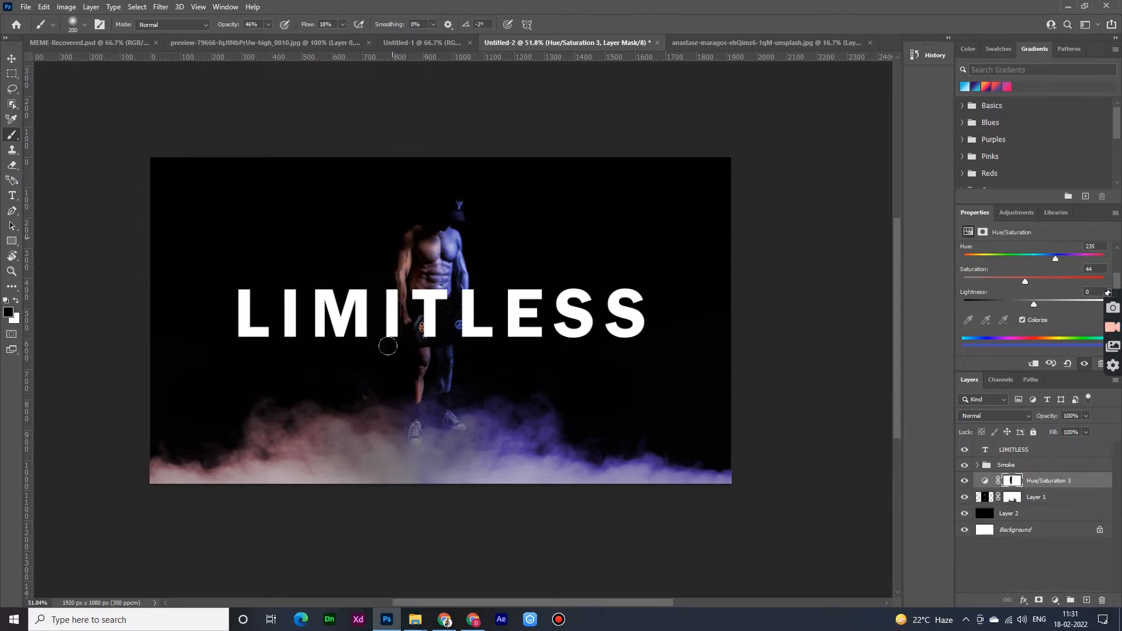
key(ctrl+j)
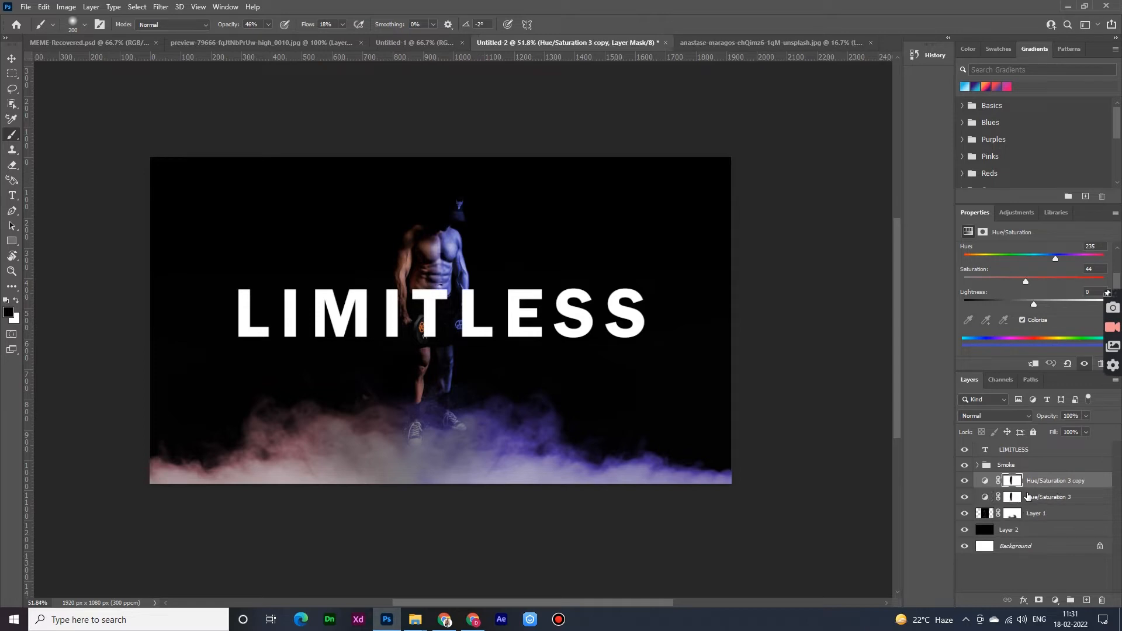
click(1015, 484)
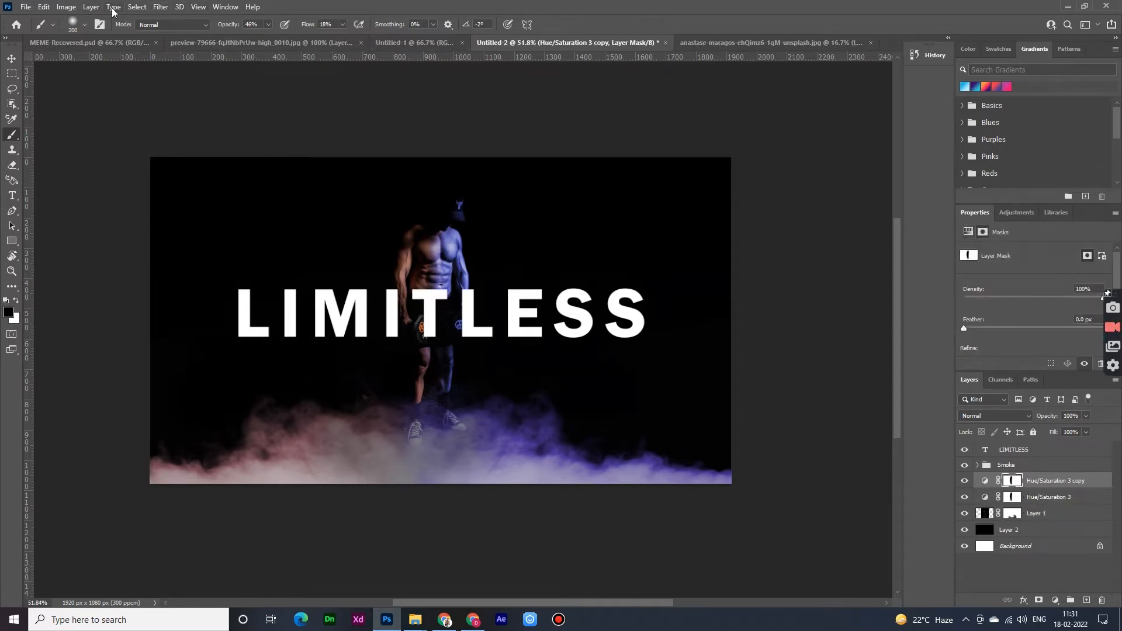
click(70, 8)
mouse_move(85, 37)
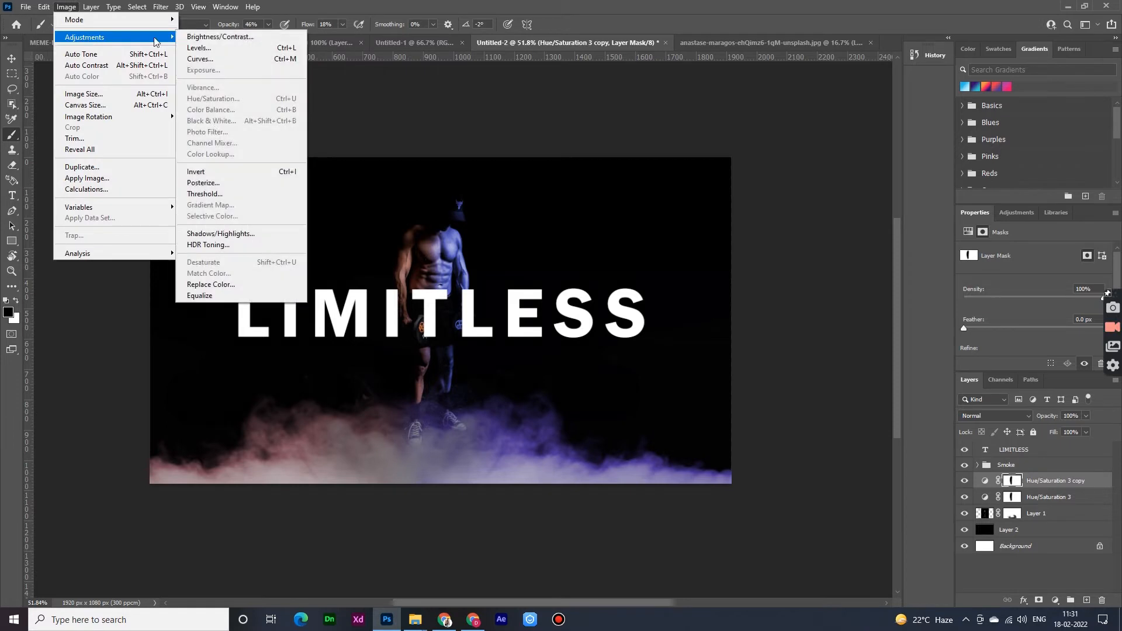
click(204, 169)
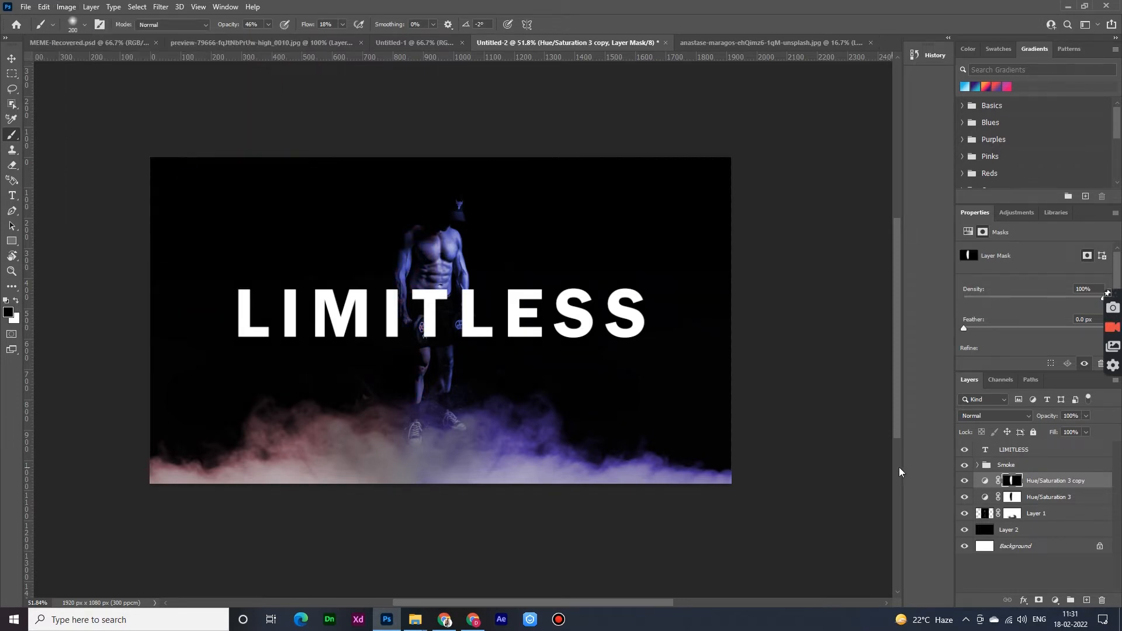
Set the duplicated Hue/Saturation adjustment to hue 12 and saturation 57 to tint the man's other half orange
click(986, 483)
drag(1044, 298, 969, 293)
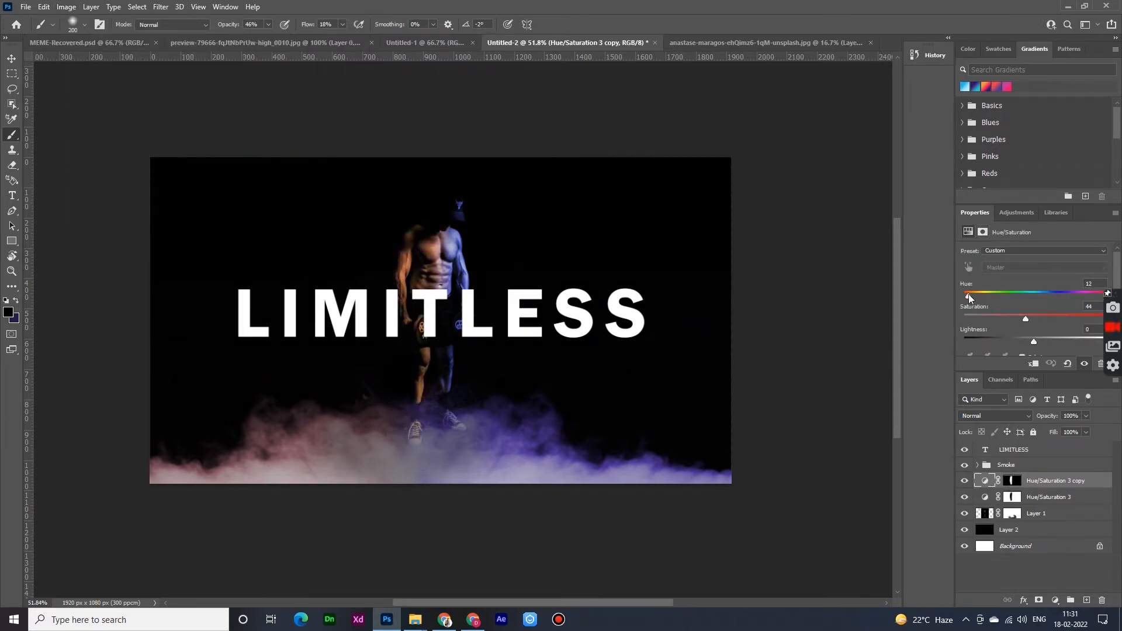
drag(1025, 318, 1043, 318)
click(11, 59)
click(69, 109)
Set the LIMITLESS text to the Italic style and move it up to about Y 360 px
scroll(571, 356, up, 5)
click(489, 307)
scroll(486, 310, down, 7)
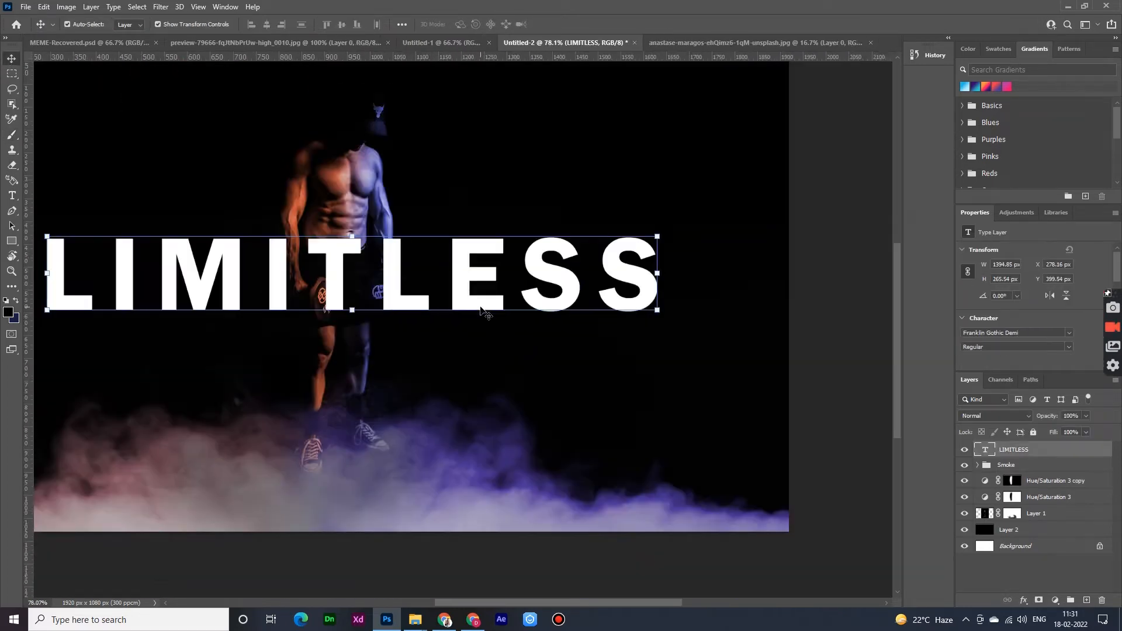
click(1072, 348)
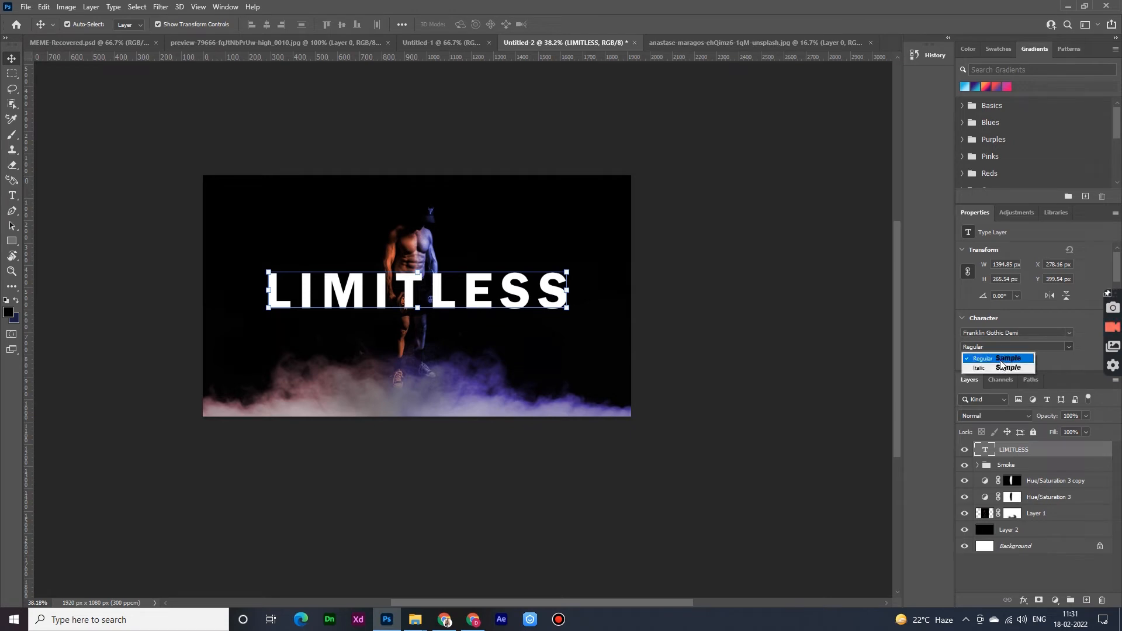
click(854, 319)
click(1069, 348)
click(1023, 368)
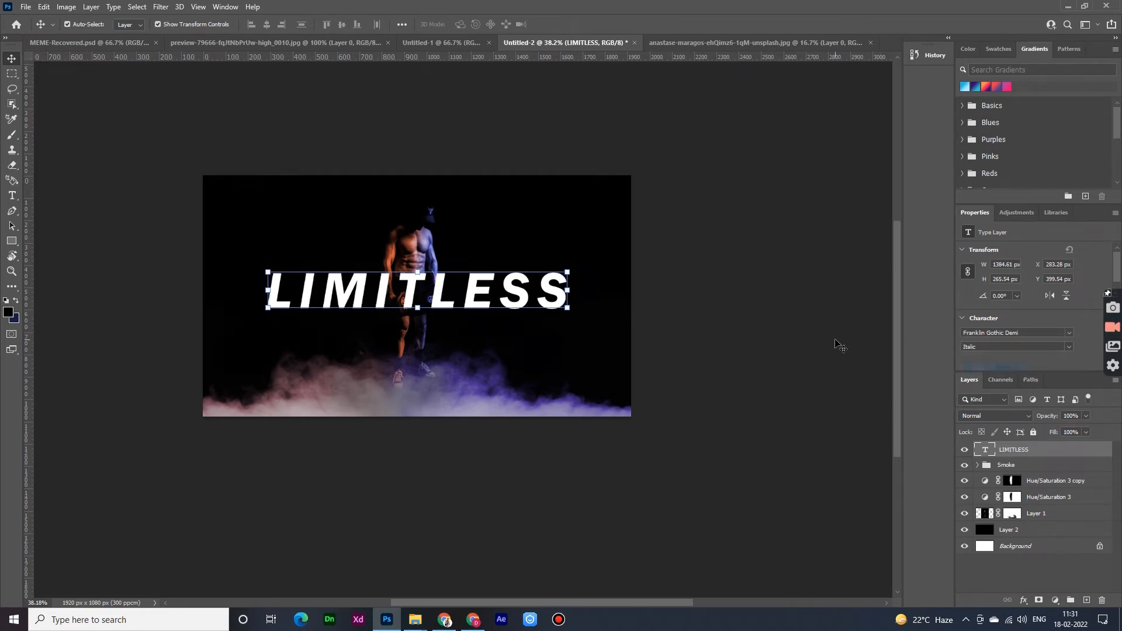
click(839, 344)
drag(463, 304, 463, 298)
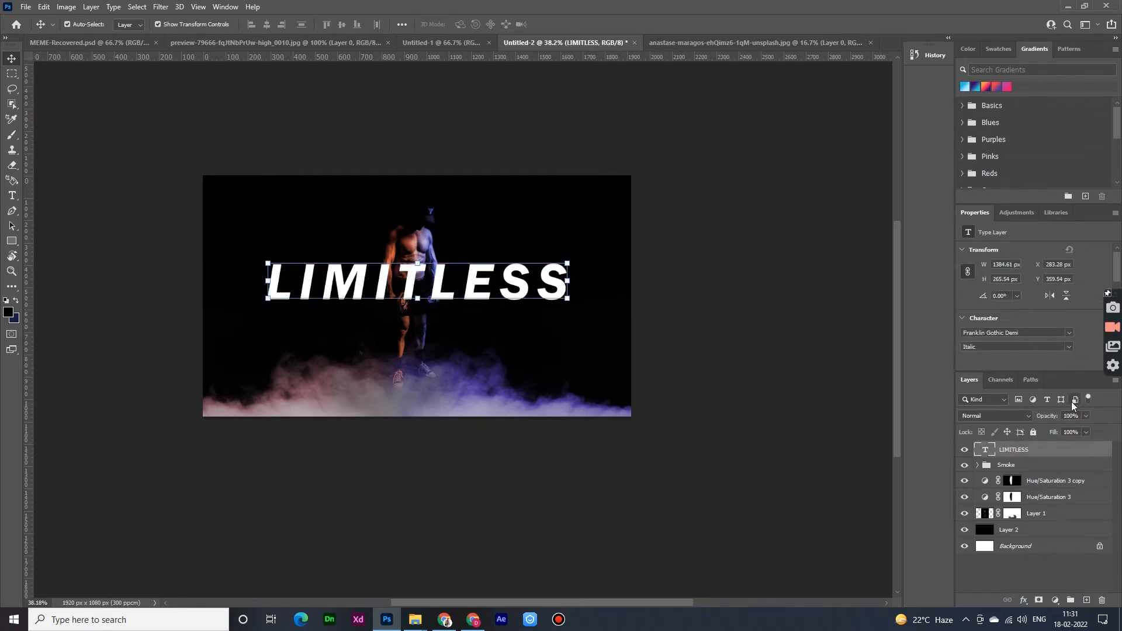
Try the Multiply blend mode on the LIMITLESS text and place its layer below Layer 1
click(1015, 416)
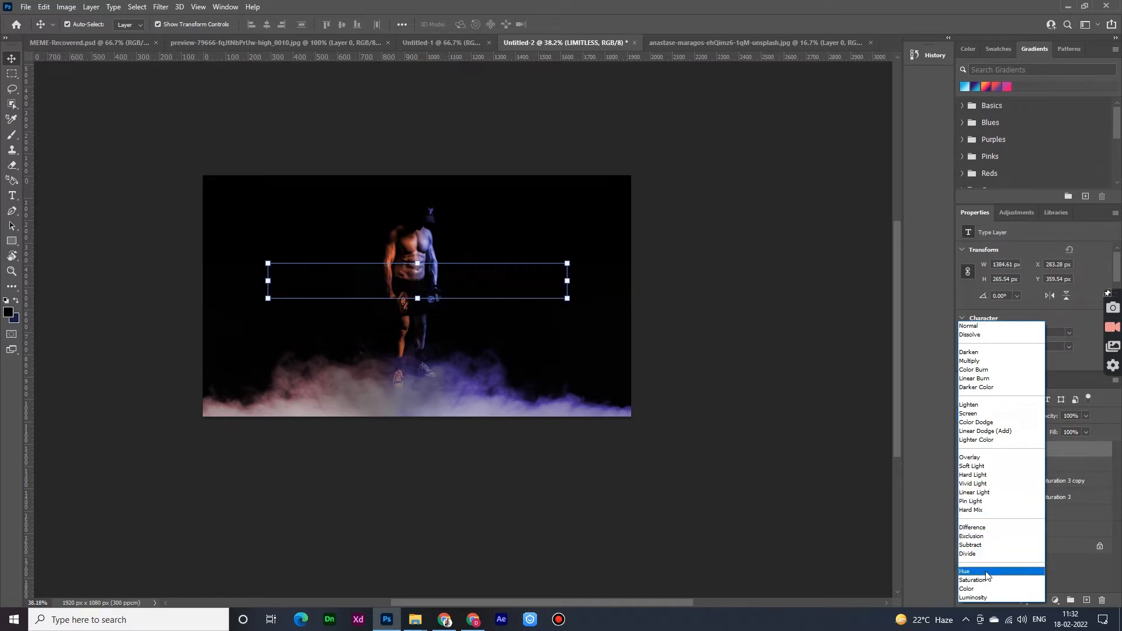
click(982, 360)
click(983, 417)
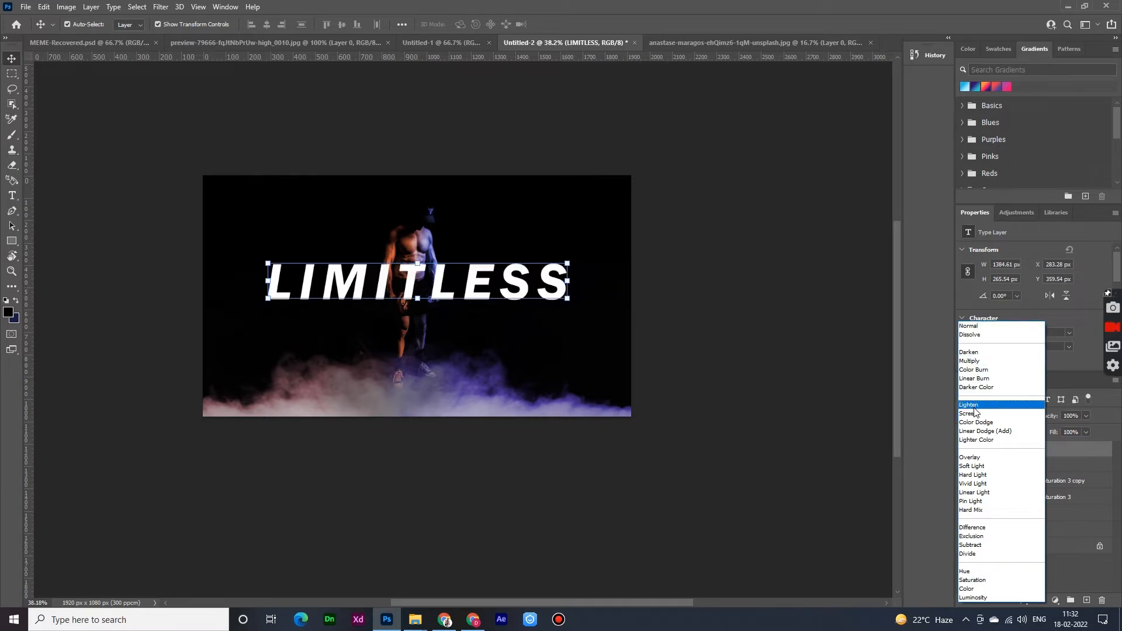
click(953, 470)
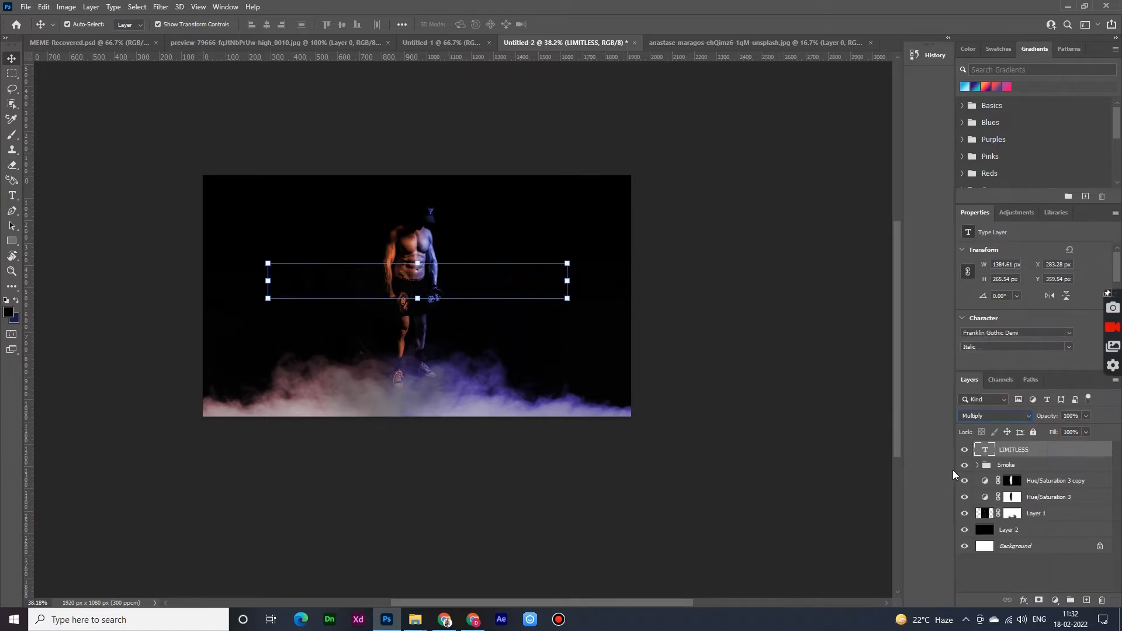
drag(1017, 454, 1024, 524)
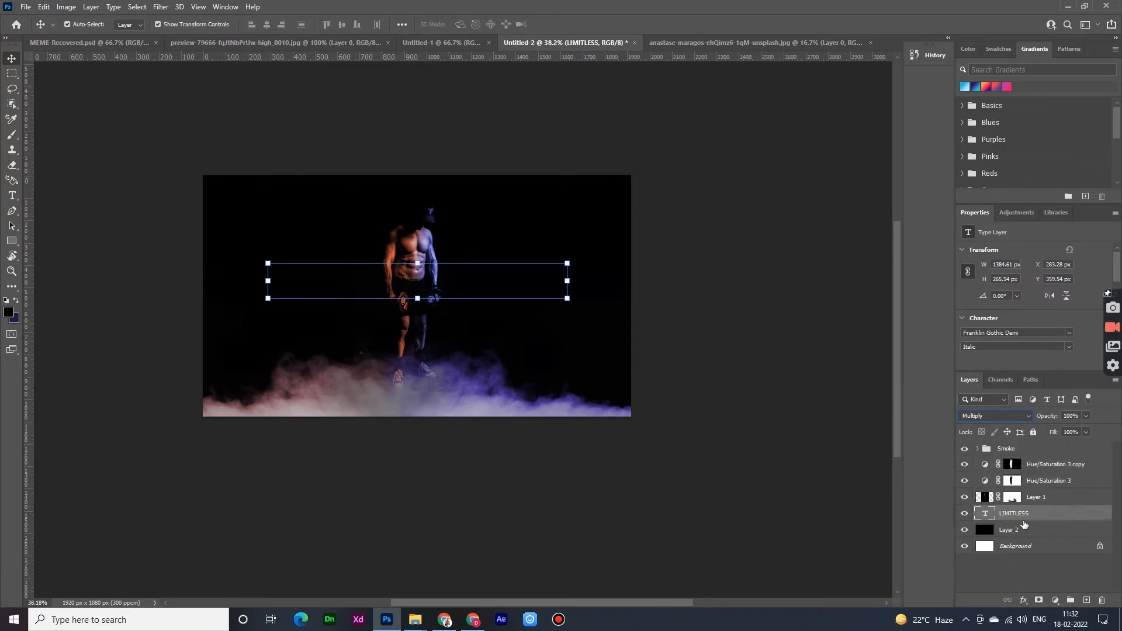
Group Layer 1 with its two Hue/Saturation adjustments and name the group "background"
click(1036, 497)
shift+click(1043, 466)
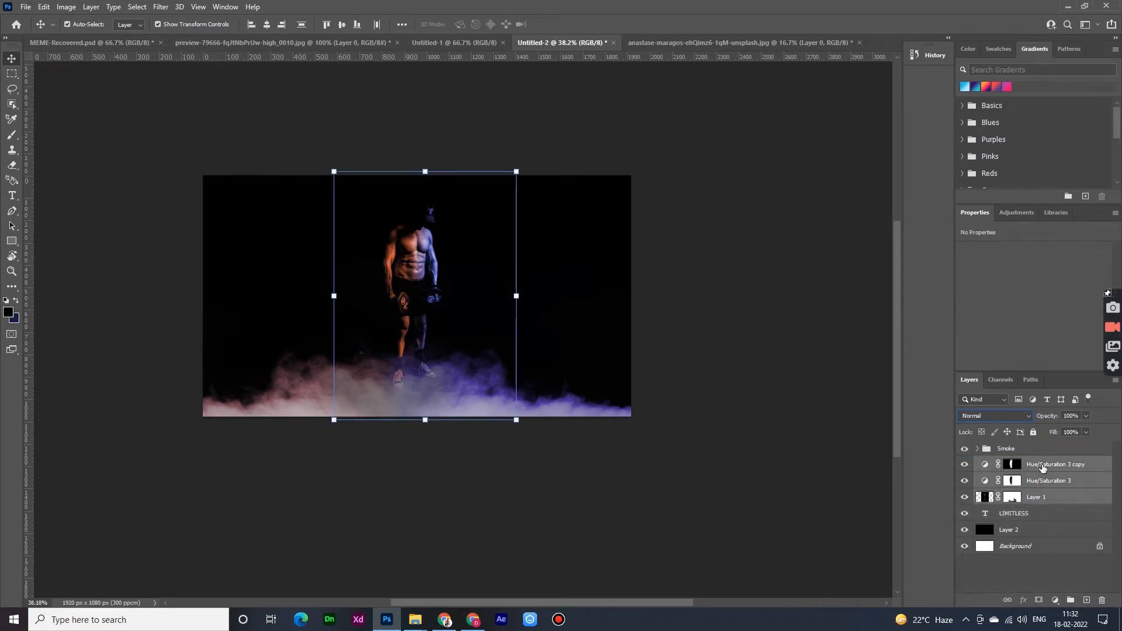
key(ctrl+g)
double_click(1003, 464)
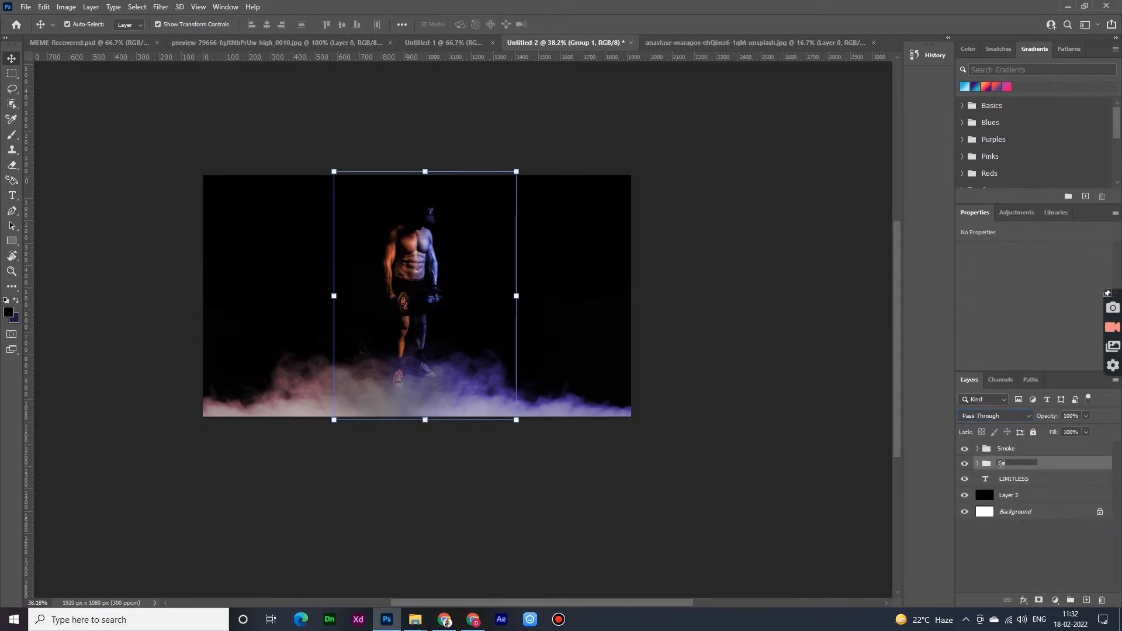
text(background)
key(Return)
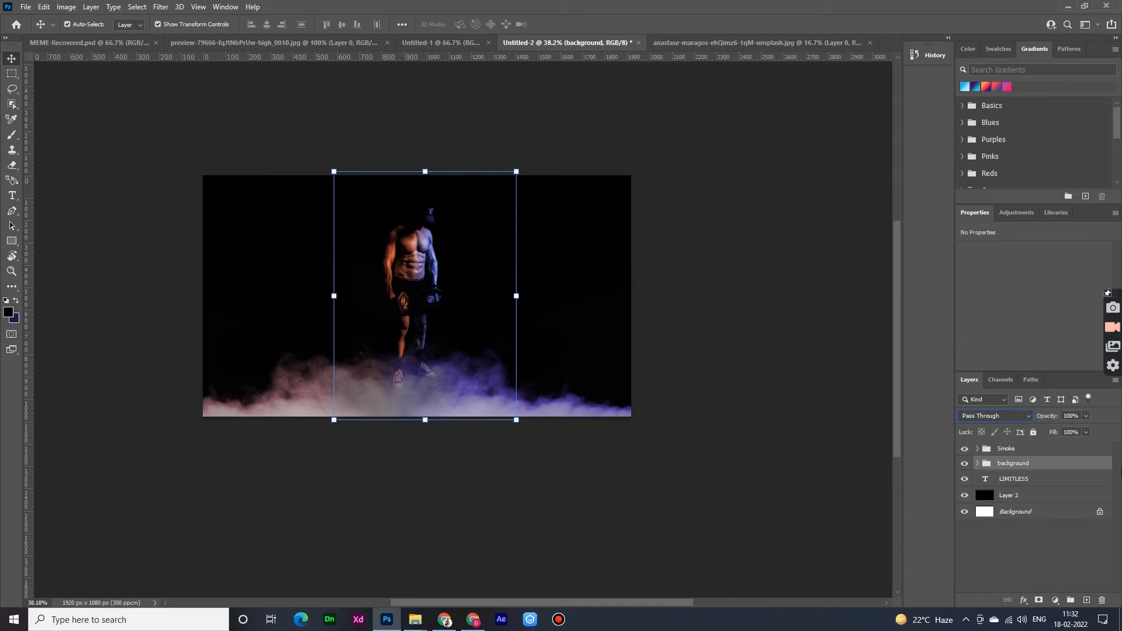
Move the LIMITLESS layer between the Smoke and background groups and set its blend mode to Normal
drag(1032, 481, 1031, 457)
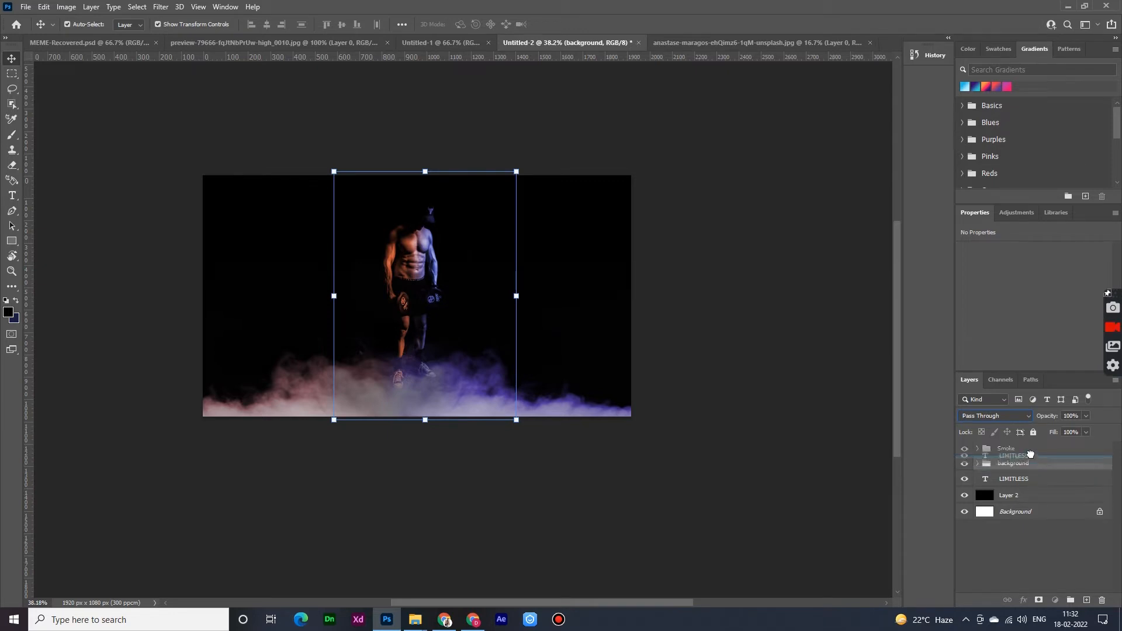
click(983, 415)
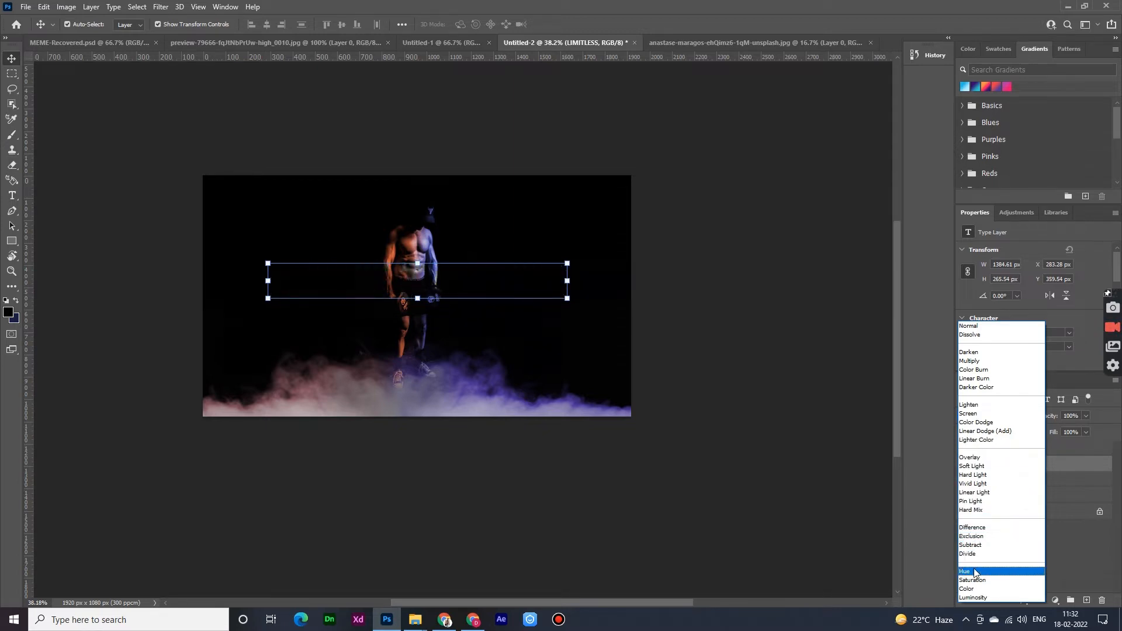
click(890, 459)
click(996, 416)
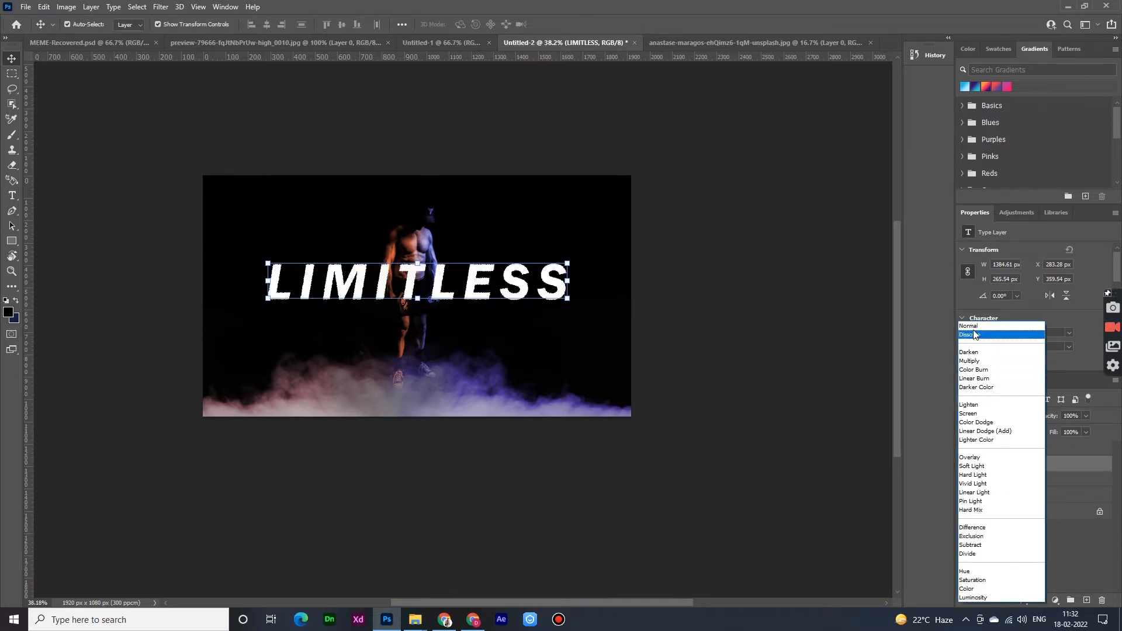
click(973, 325)
Lower the LIMITLESS layer's fill to 30%
key(shift+Down)
key(shift+Down)
key(shift+Down)
key(shift+Down)
key(shift+Down)
key(shift+Down)
key(shift+Down)
key(shift+Down)
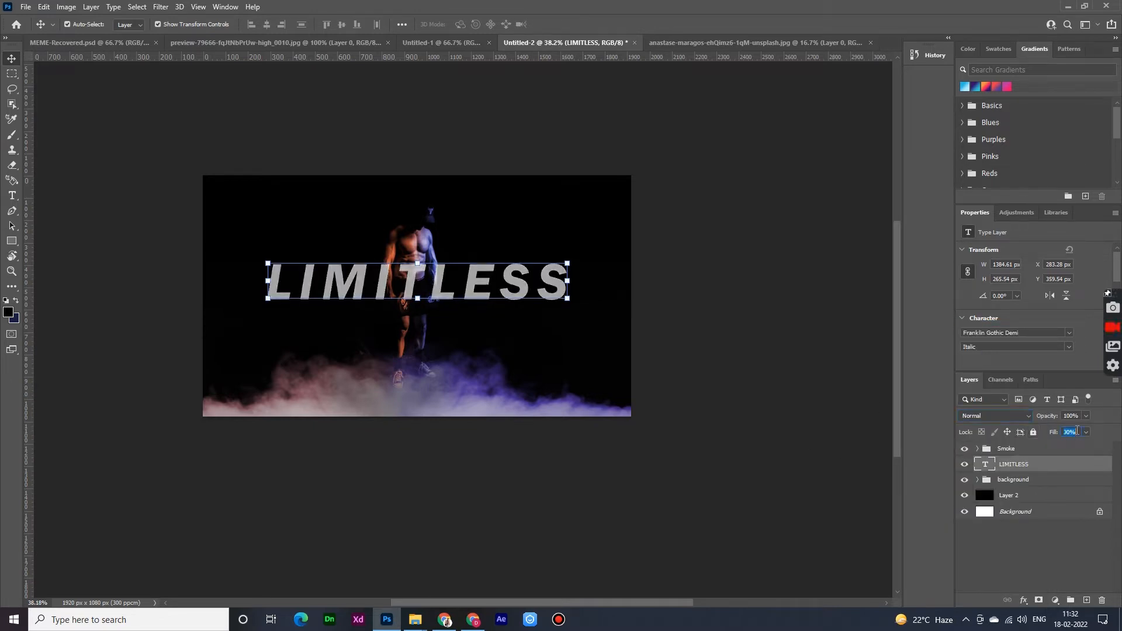
key(shift+Up)
click(884, 435)
scroll(703, 376, down, 6)
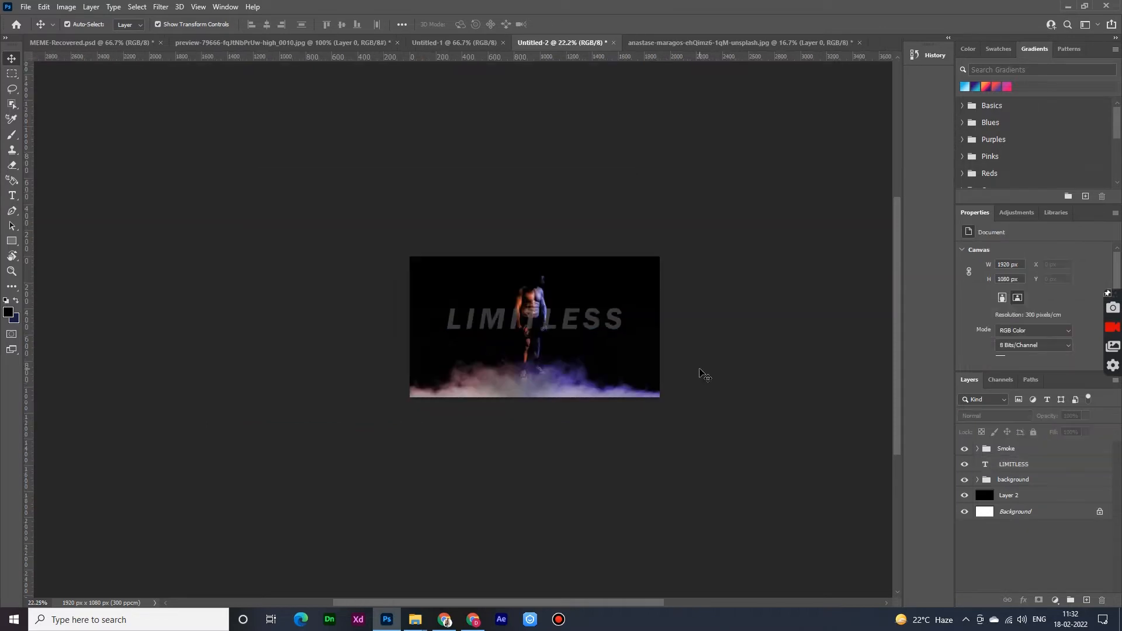
scroll(608, 353, up, 7)
click(600, 305)
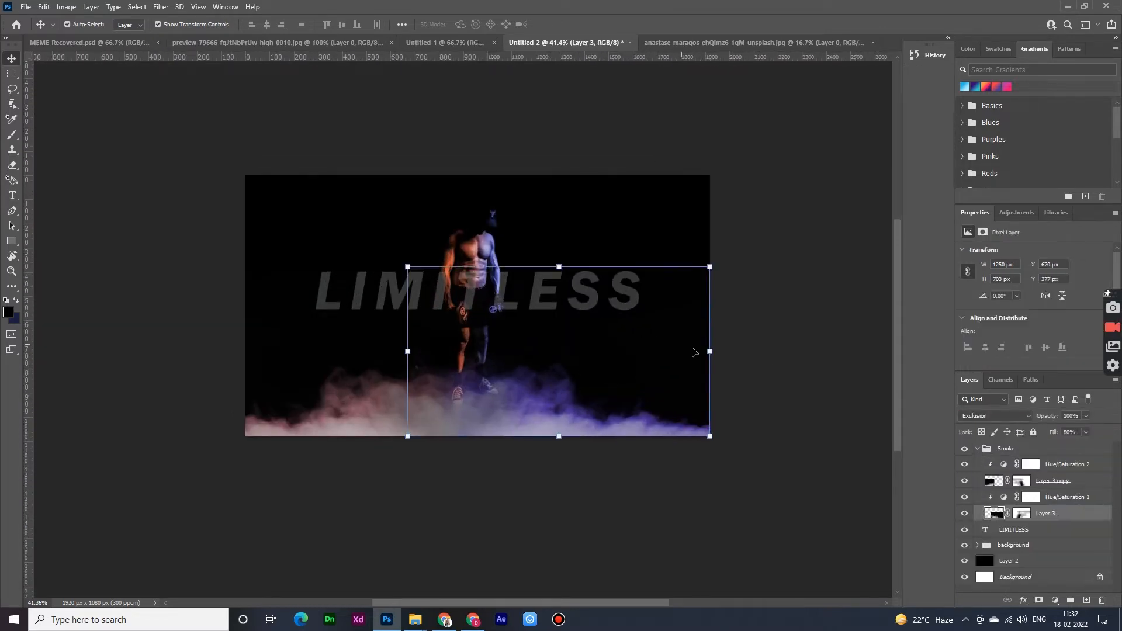
click(720, 354)
click(547, 426)
click(746, 266)
scroll(642, 287, down, 6)
scroll(622, 329, up, 3)
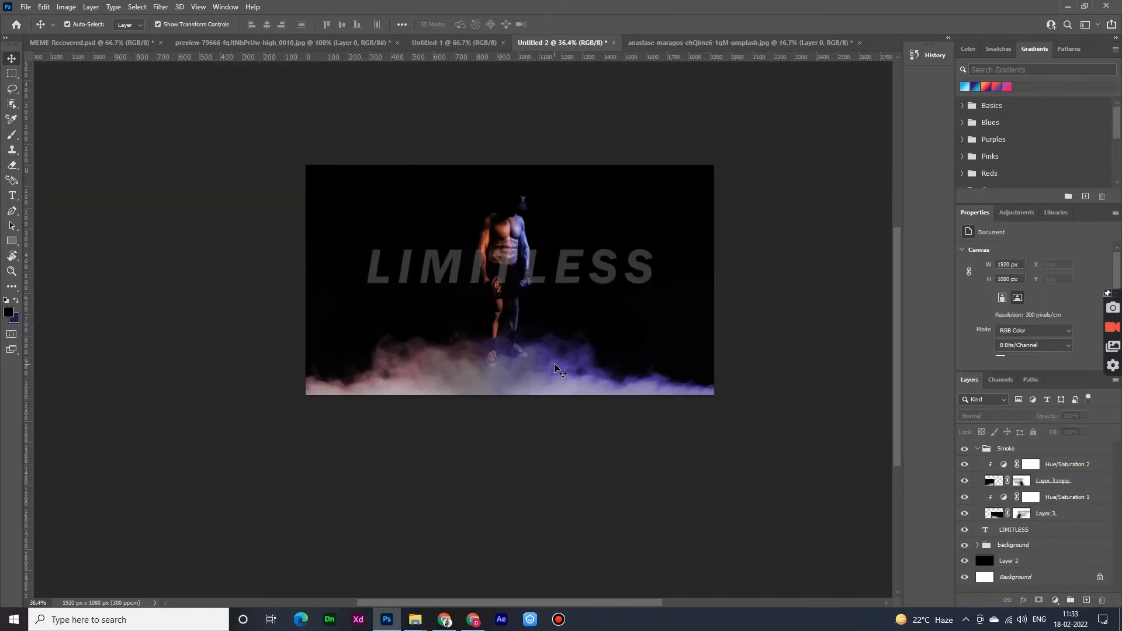
click(503, 218)
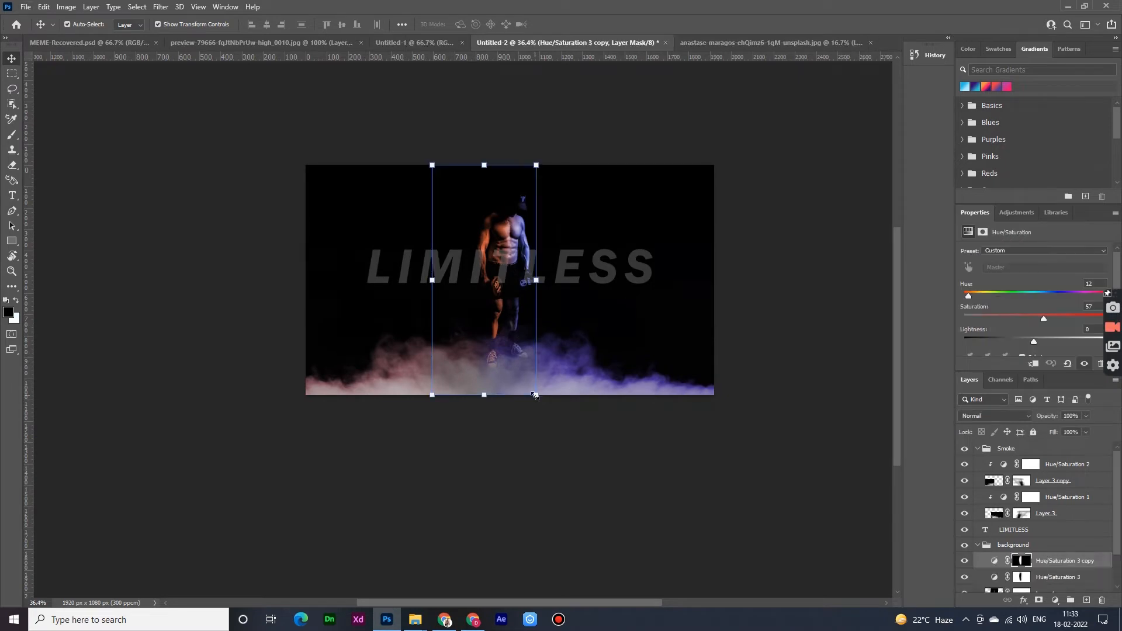
scroll(1034, 572, down, 2)
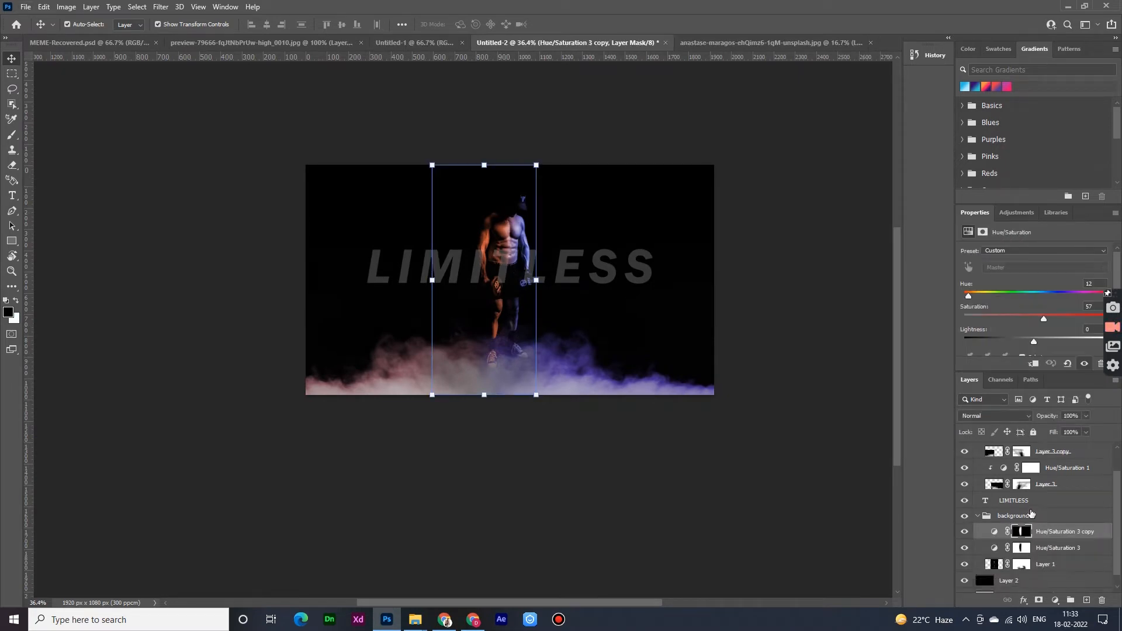
Enlarge the background group to about 133% and reposition it to keep the man near the middle of the canvas
click(1033, 514)
drag(604, 400, 636, 444)
drag(485, 222, 491, 230)
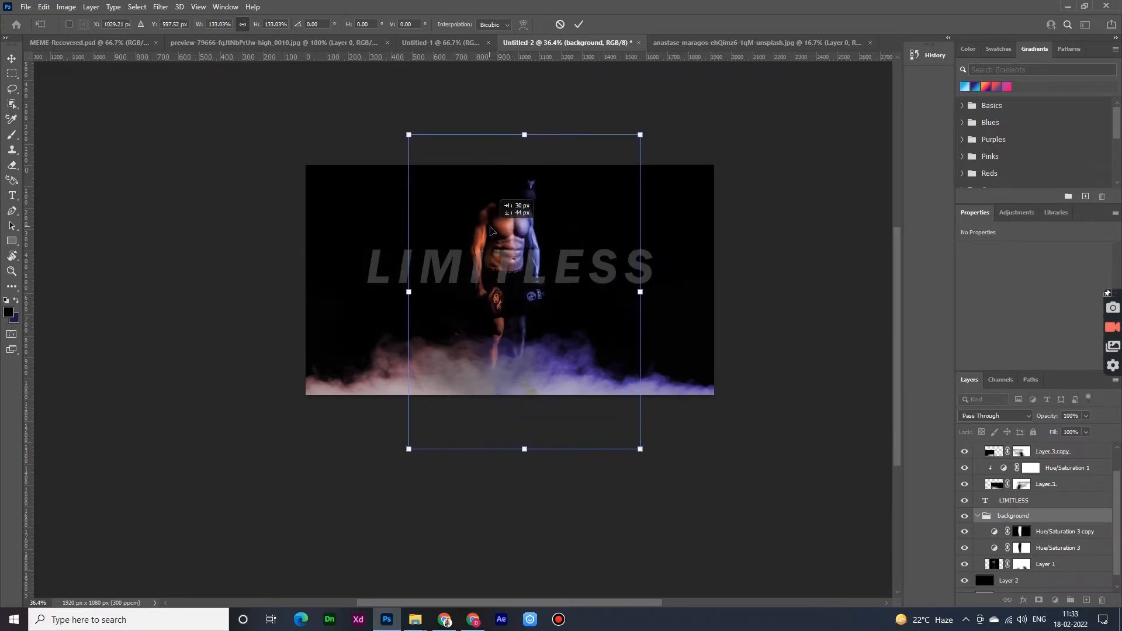
click(578, 25)
scroll(626, 293, down, 1)
scroll(626, 293, up, 1)
click(596, 275)
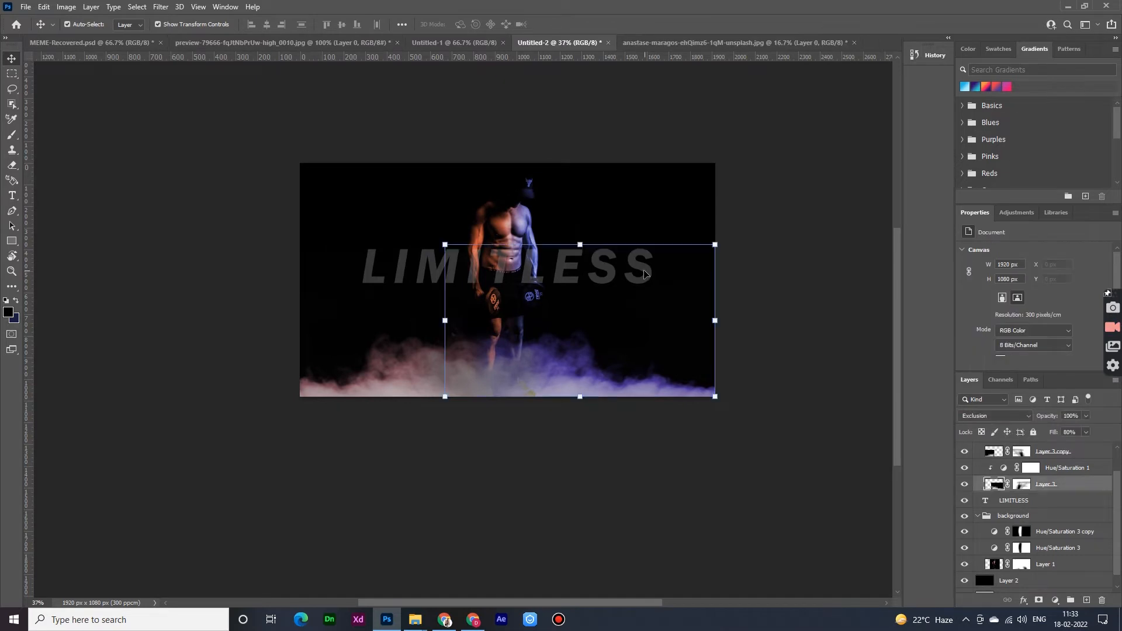
scroll(1055, 526, up, 1)
Move the two Hue/Saturation adjustments from the background group to the top of the Smoke group
click(1038, 449)
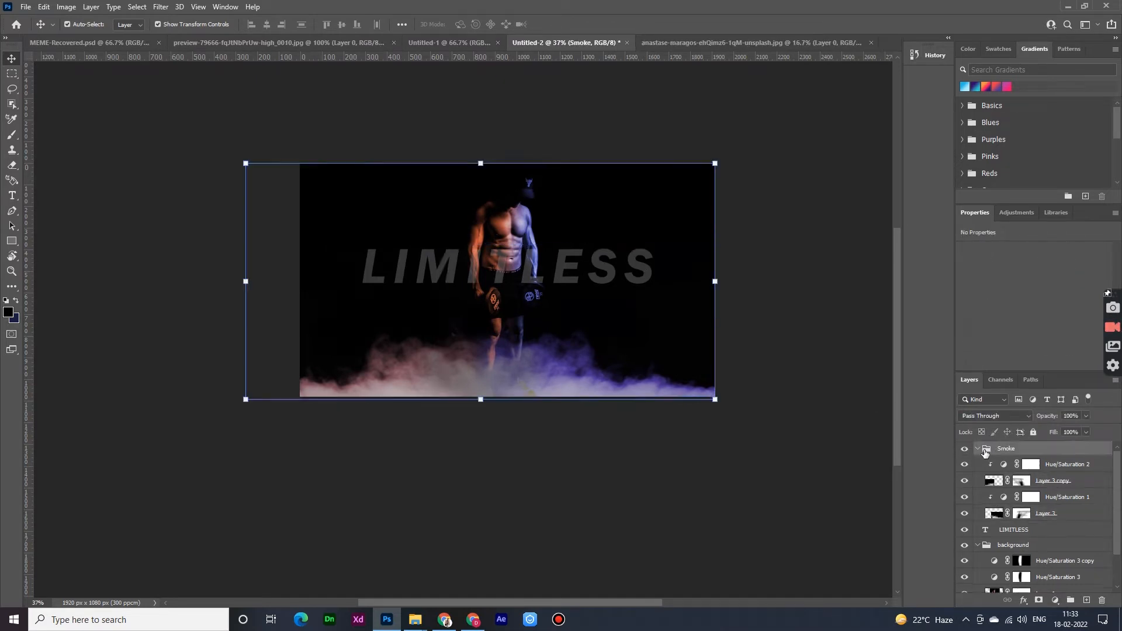
click(978, 449)
click(1052, 513)
shift+click(1052, 496)
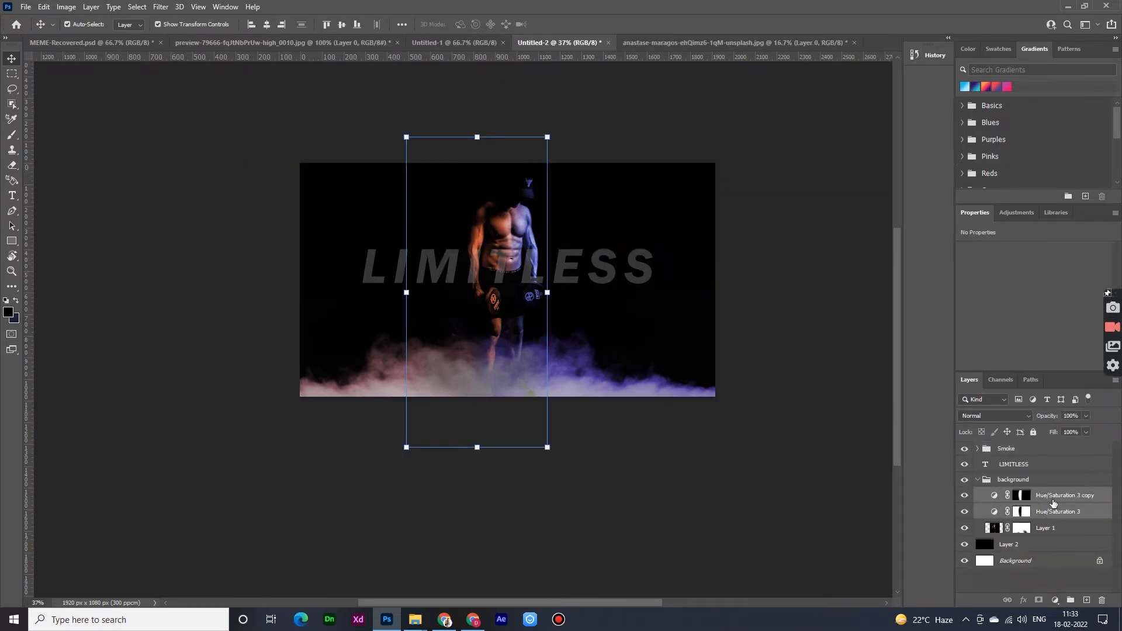
key(Delete)
click(1035, 449)
click(718, 497)
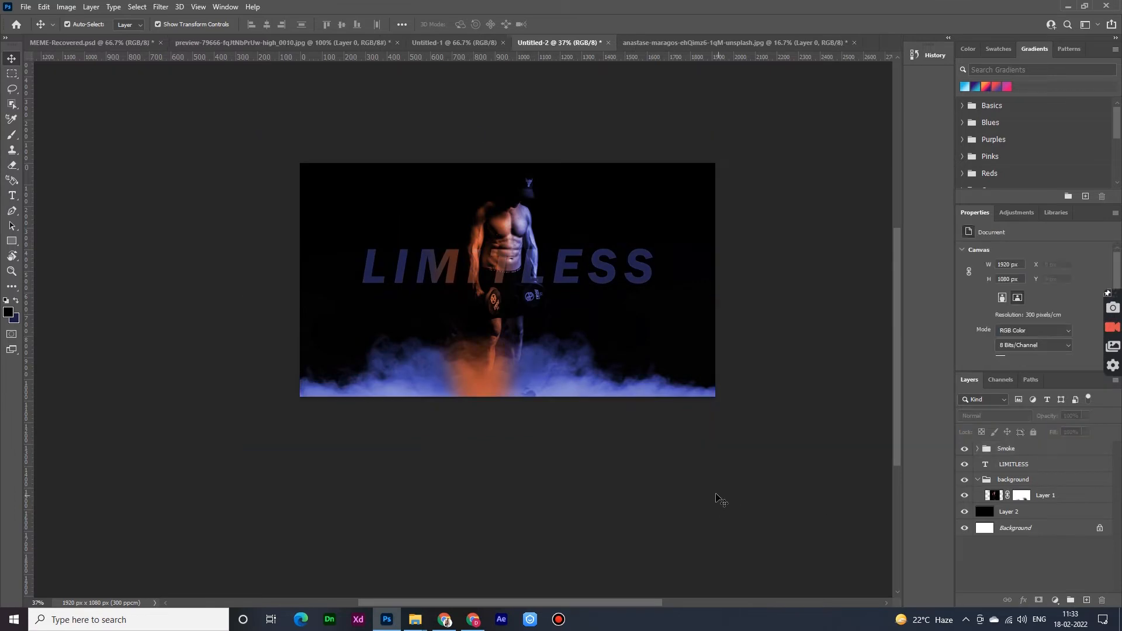
Paint black on the Hue/Saturation 3 copy mask to remove the orange tint from the smoke around the man's feet
click(504, 385)
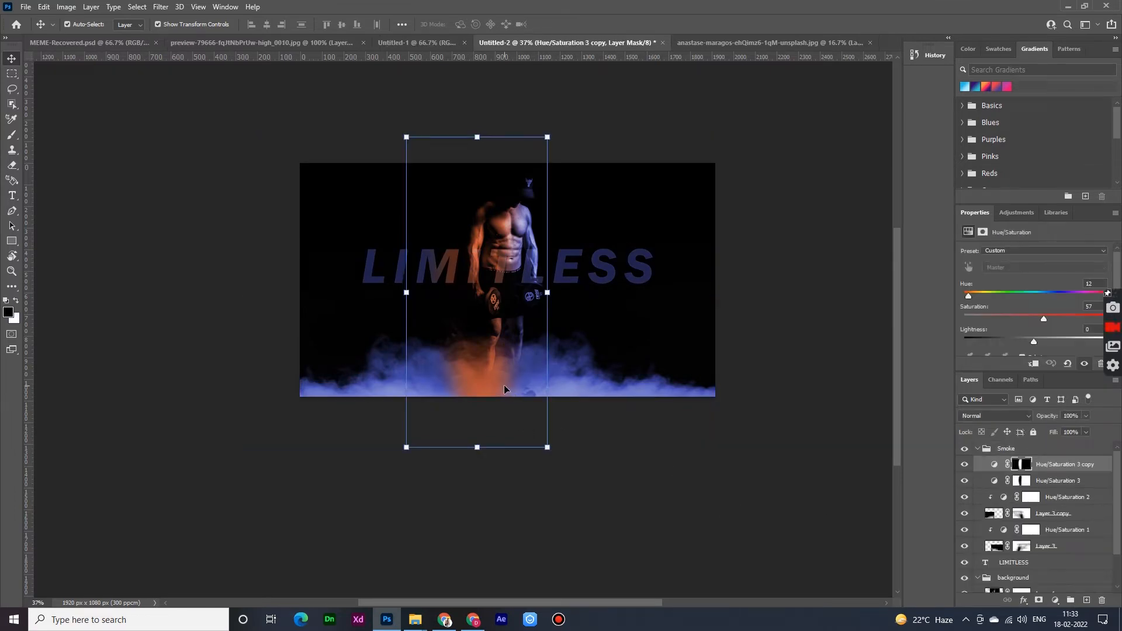
scroll(504, 384, up, 1)
scroll(431, 400, up, 1)
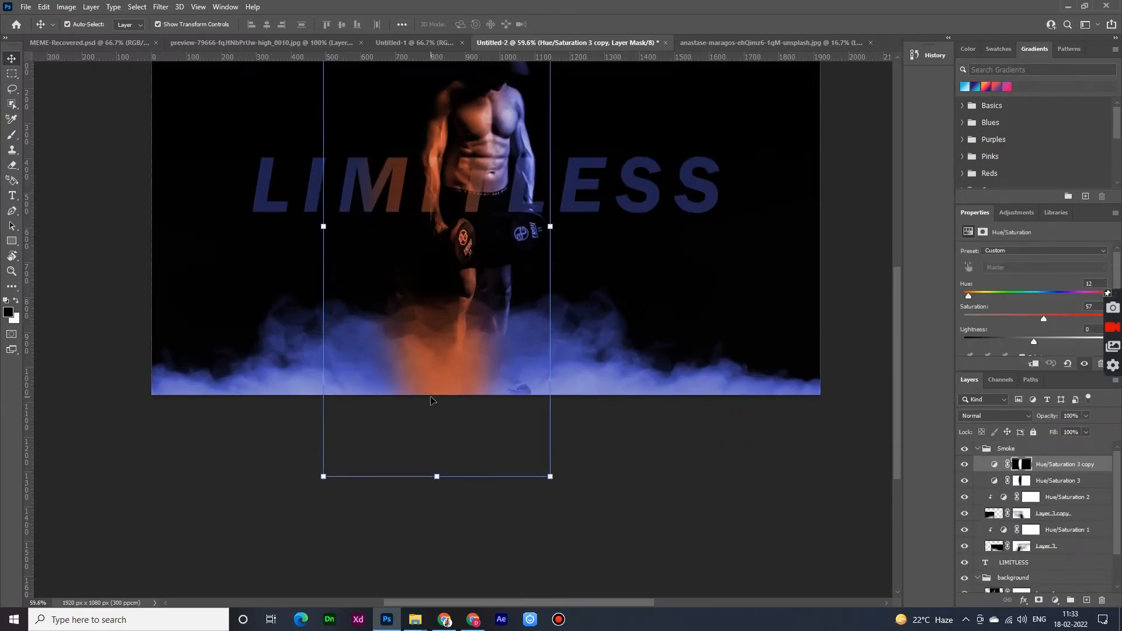
key(b)
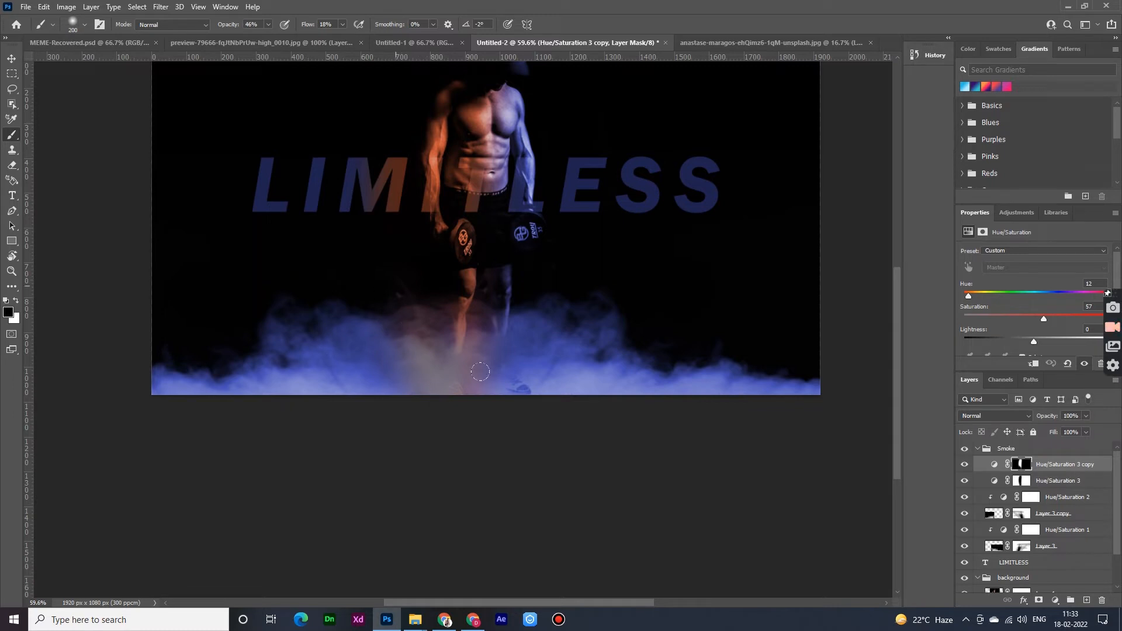
scroll(404, 371, down, 5)
scroll(432, 399, up, 2)
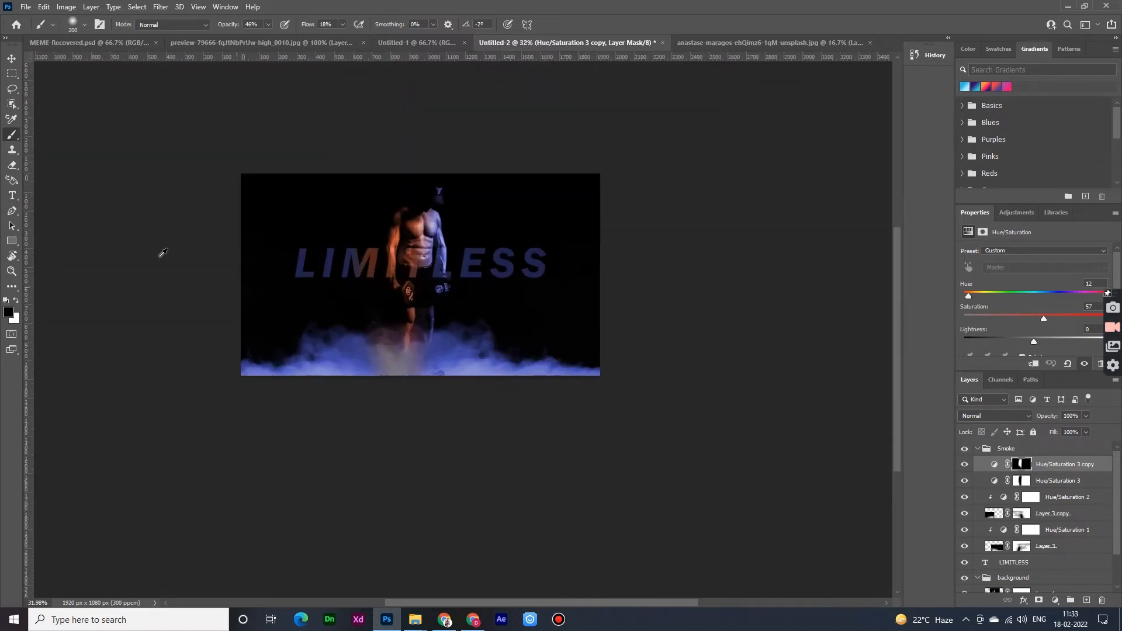
Compare the image with and without Hue/Saturation 3, and move that adjustment above Hue/Saturation 3 copy
click(11, 58)
click(287, 369)
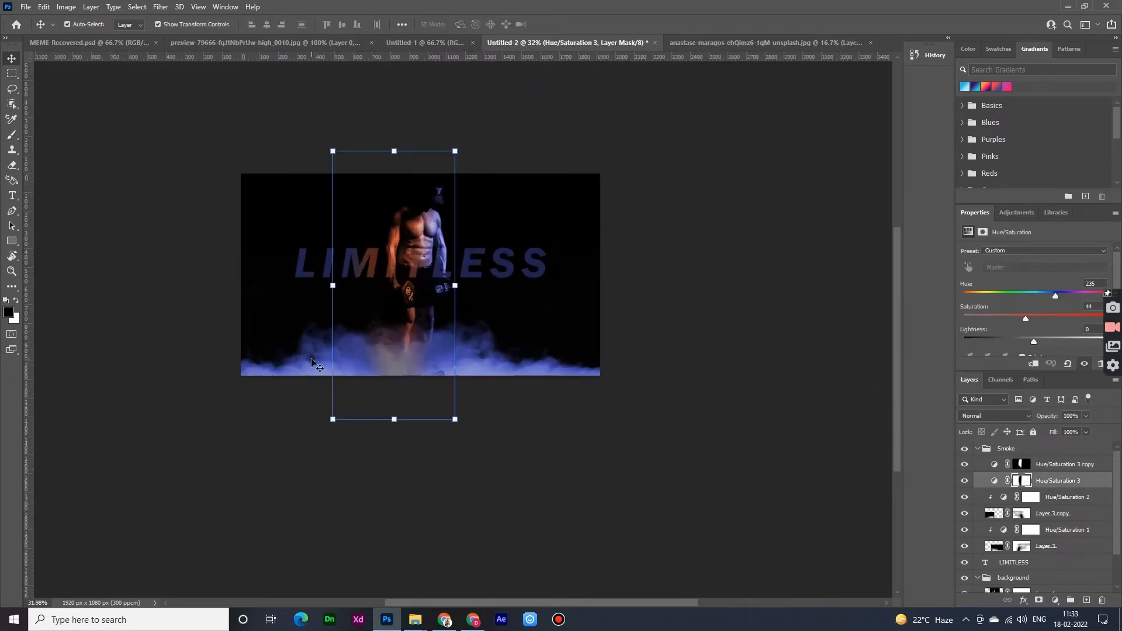
click(965, 481)
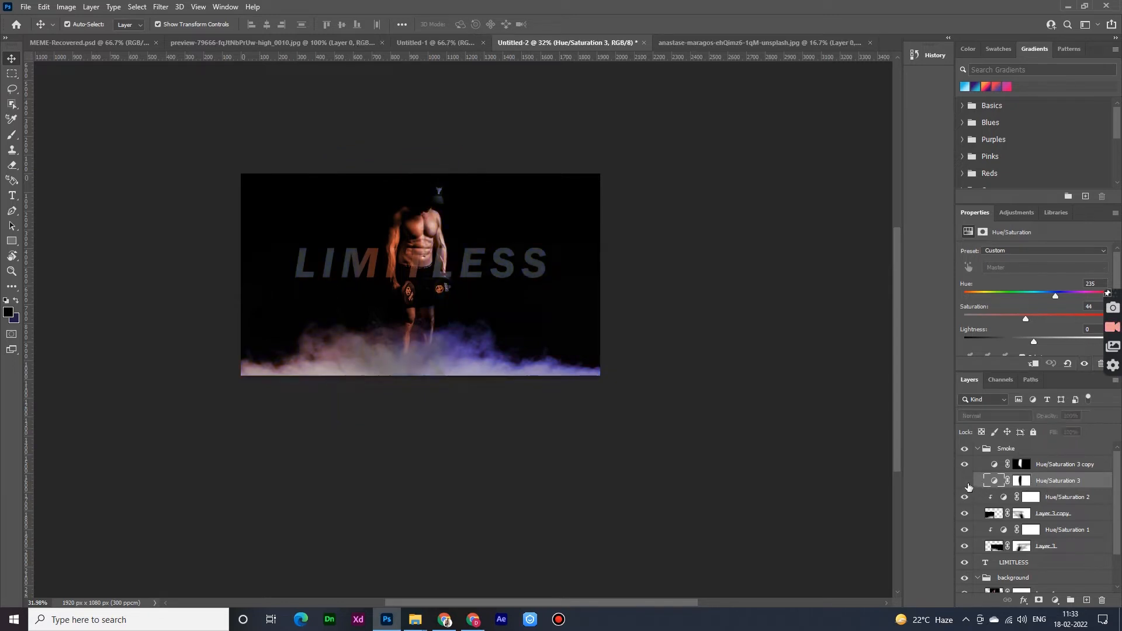
click(965, 482)
click(965, 481)
click(965, 482)
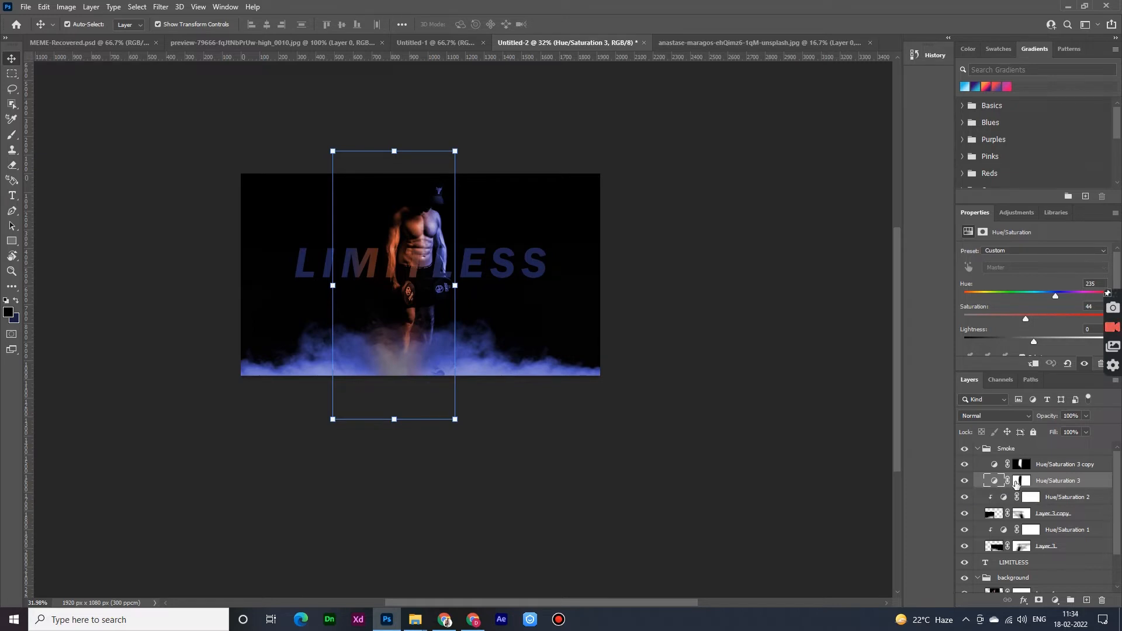
drag(1040, 483, 1042, 460)
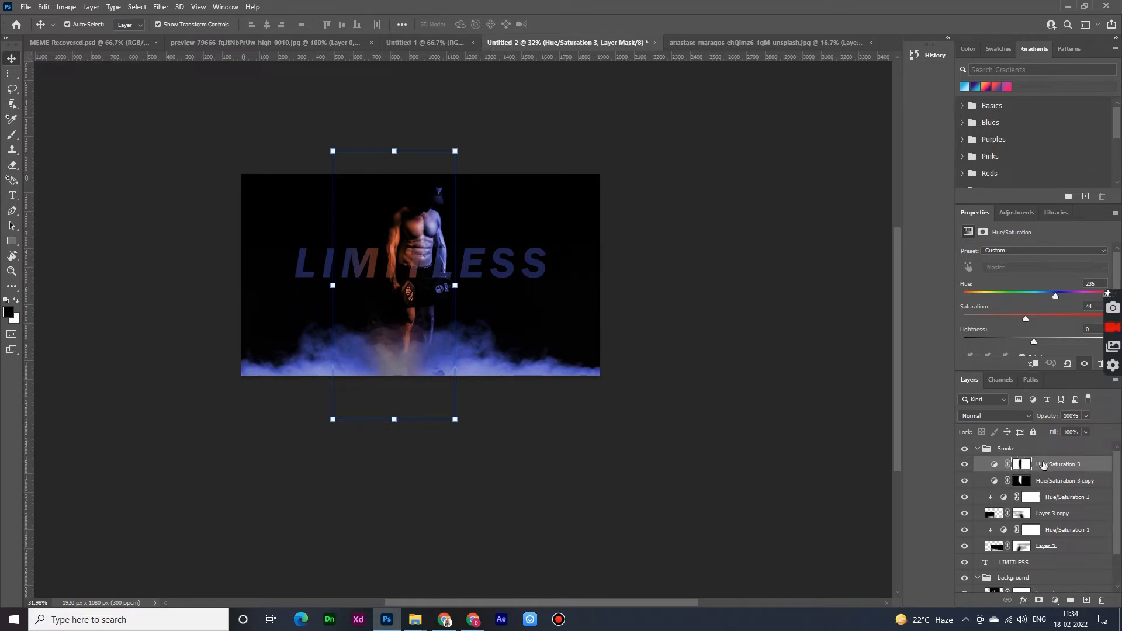
click(713, 442)
scroll(648, 418, down, 4)
scroll(602, 401, up, 5)
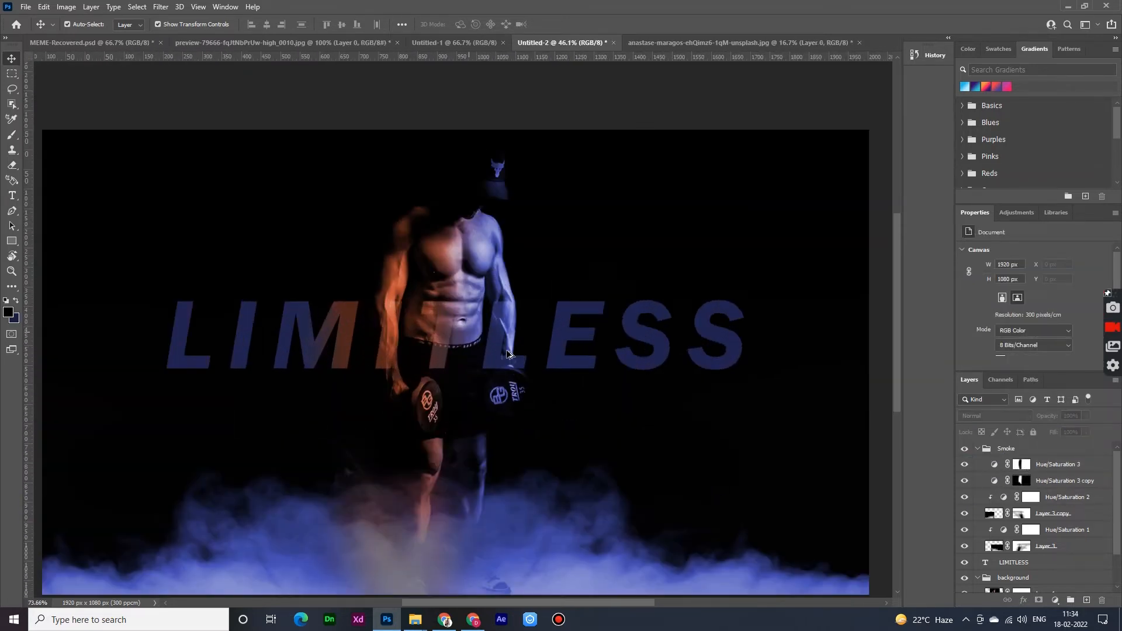
drag(487, 349, 514, 352)
scroll(514, 353, down, 3)
Paint white on the Hue/Saturation 3 copy mask over the area left of the man and adjust that layer's saturation
click(637, 544)
click(368, 366)
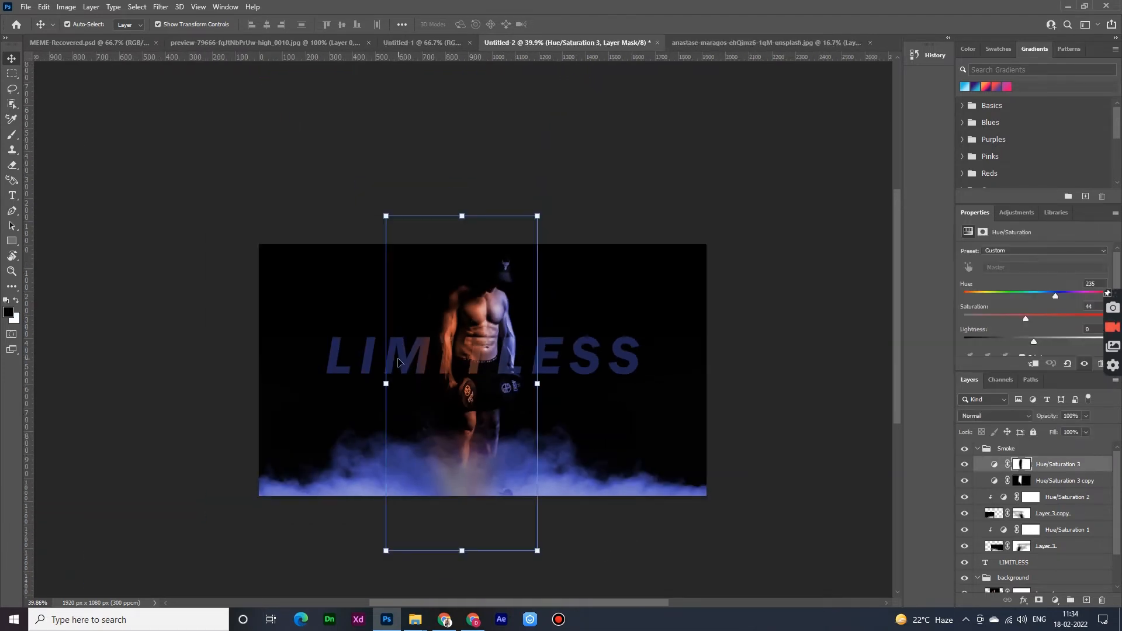
click(965, 464)
click(964, 464)
click(1022, 481)
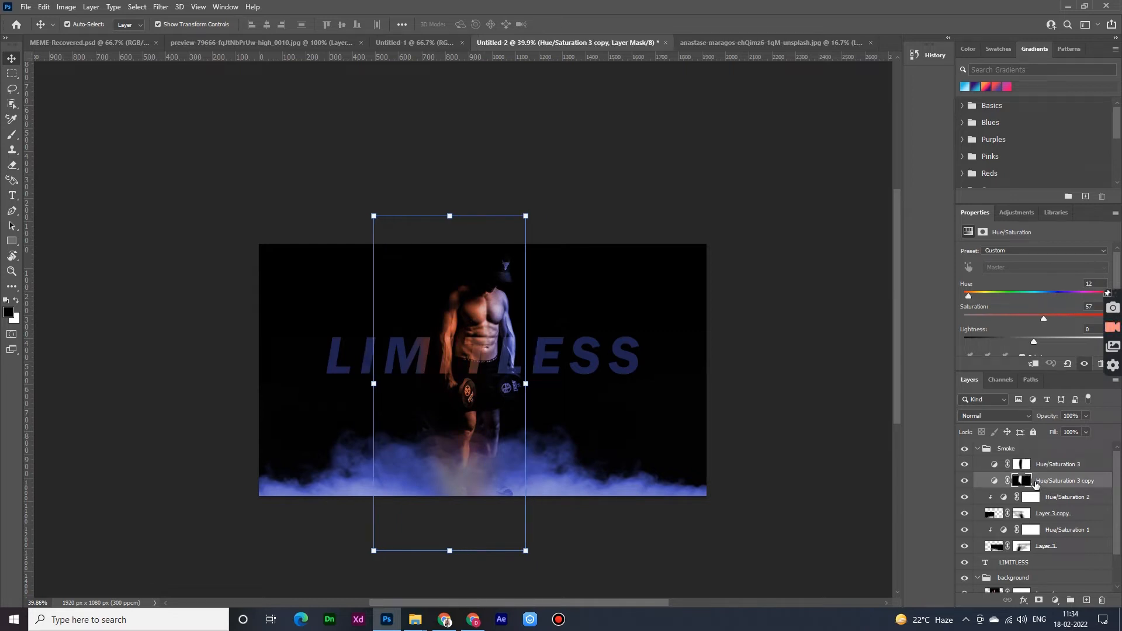
key(b)
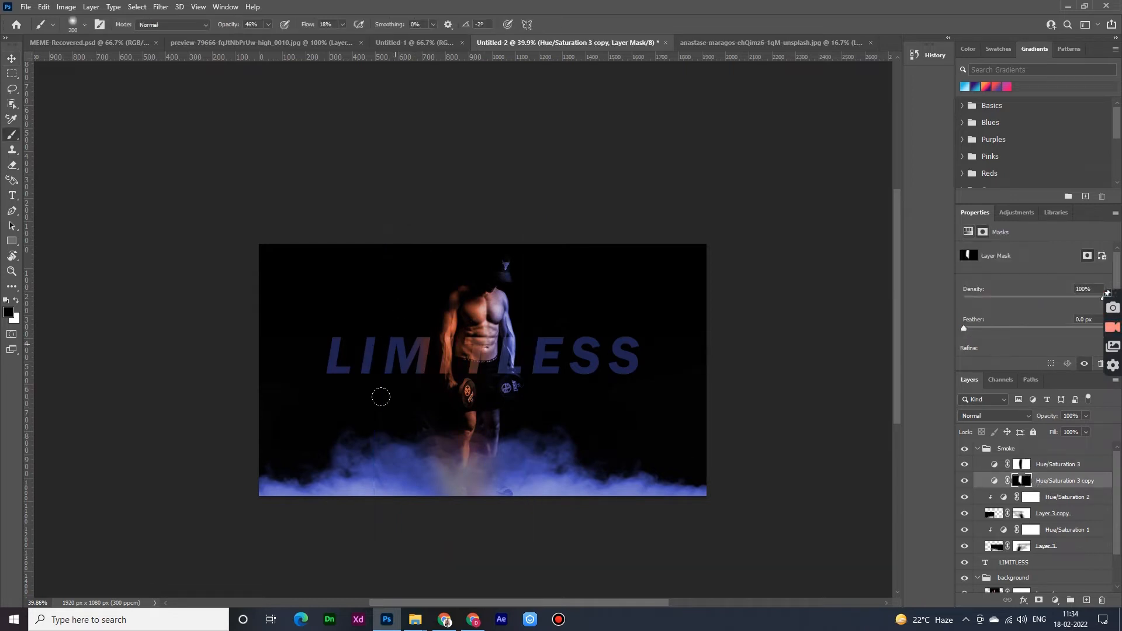
click(16, 301)
mouse_move(375, 383)
mouse_down()
mouse_move(383, 303)
mouse_move(378, 328)
mouse_move(371, 305)
mouse_up()
click(995, 480)
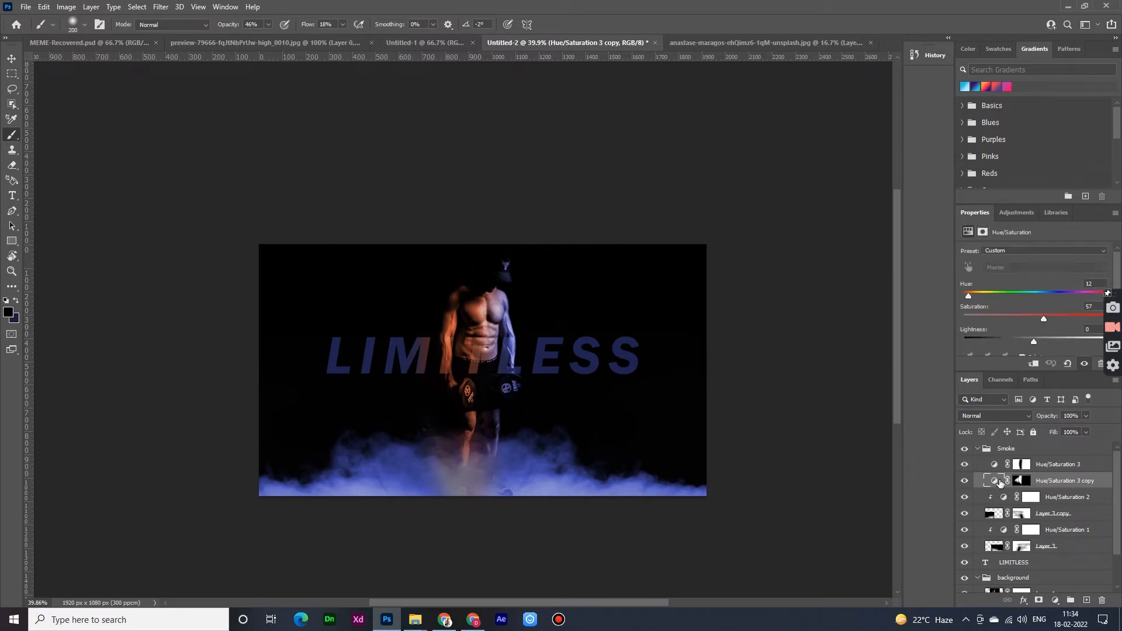
drag(1054, 318, 1047, 318)
Examine the whole composition at reduced size and enlarged
click(1032, 563)
scroll(610, 485, down, 5)
scroll(602, 526, up, 3)
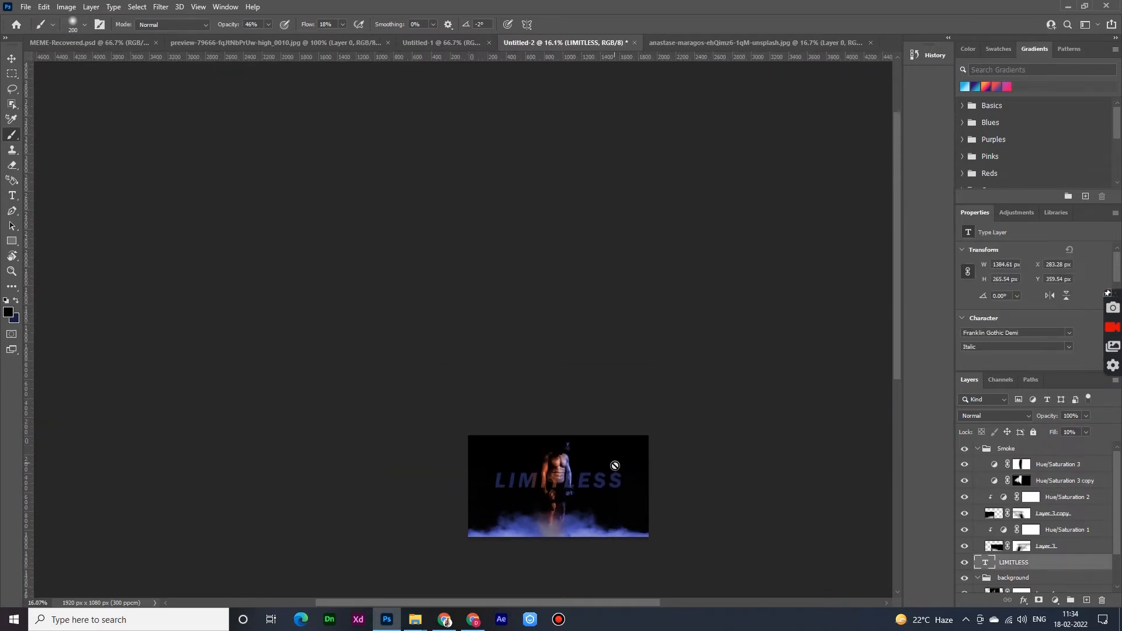
scroll(605, 523, down, 3)
scroll(605, 514, up, 1)
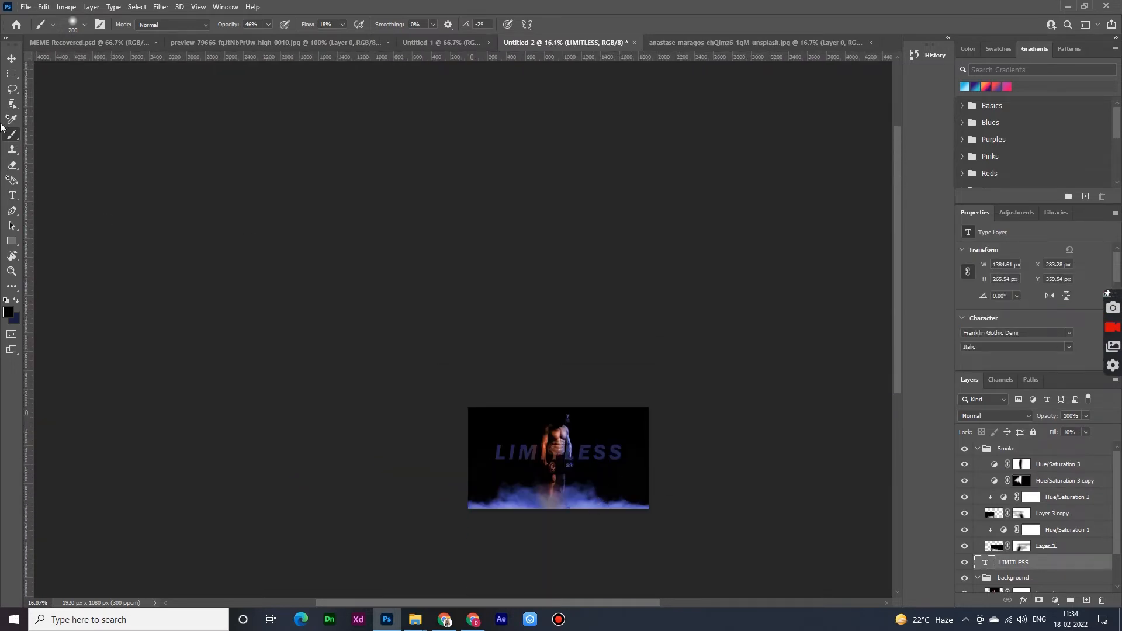
click(11, 58)
click(283, 230)
scroll(564, 553, up, 1)
scroll(625, 480, down, 1)
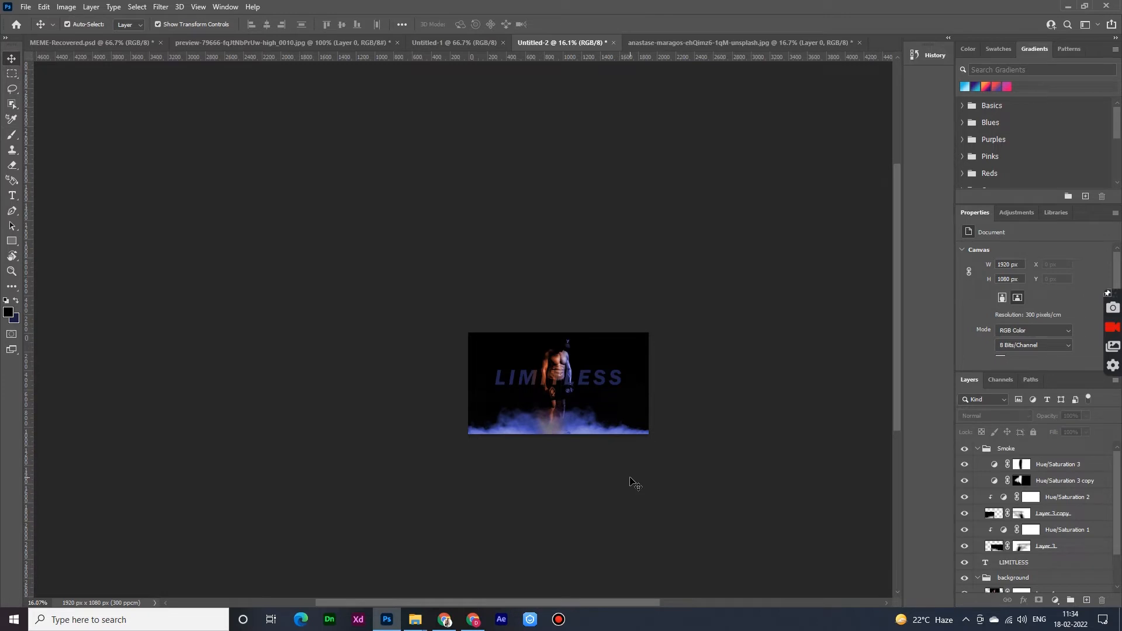
scroll(602, 466, left, 4)
scroll(672, 471, down, 5)
right_click(686, 384)
click(718, 398)
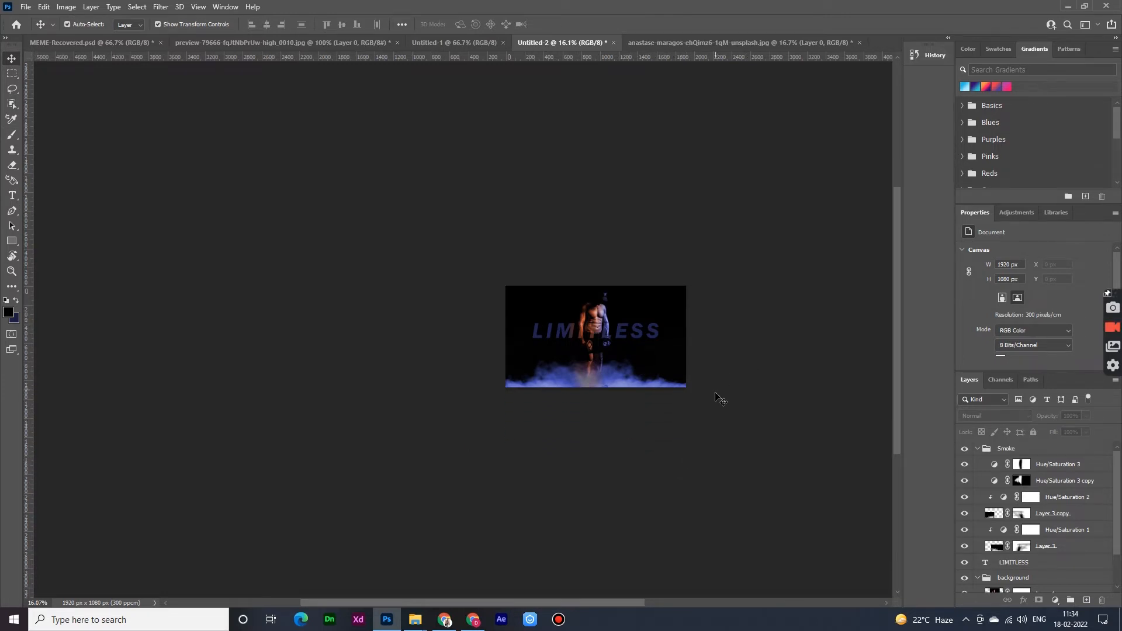
click(602, 362)
click(60, 280)
click(12, 271)
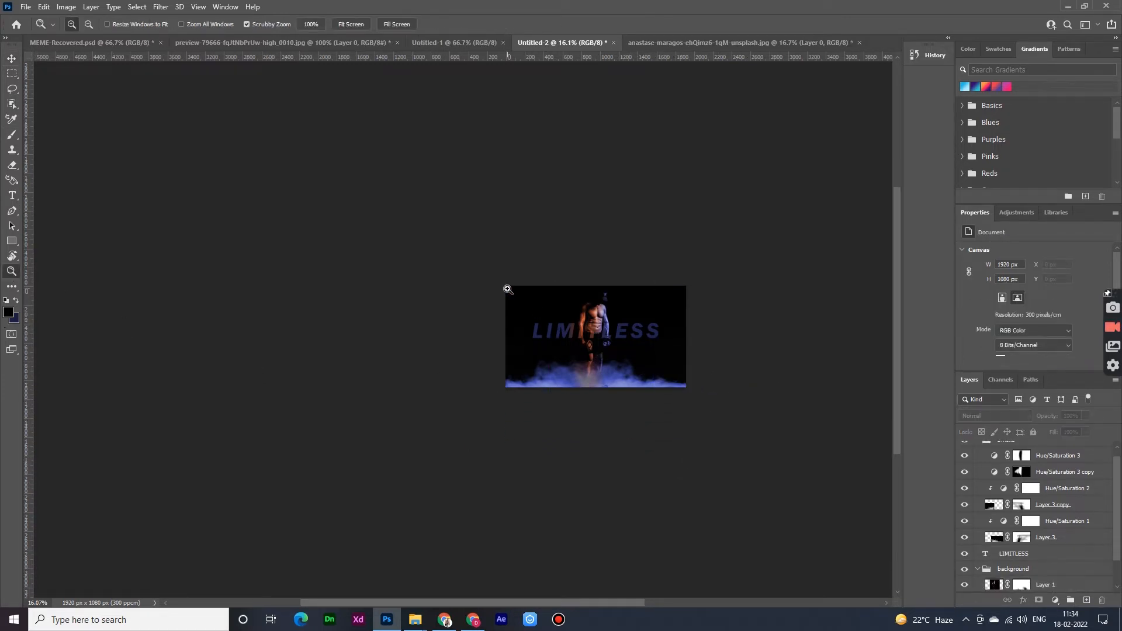
drag(508, 288, 560, 501)
drag(513, 601, 621, 603)
drag(300, 343, 339, 363)
drag(485, 608, 521, 601)
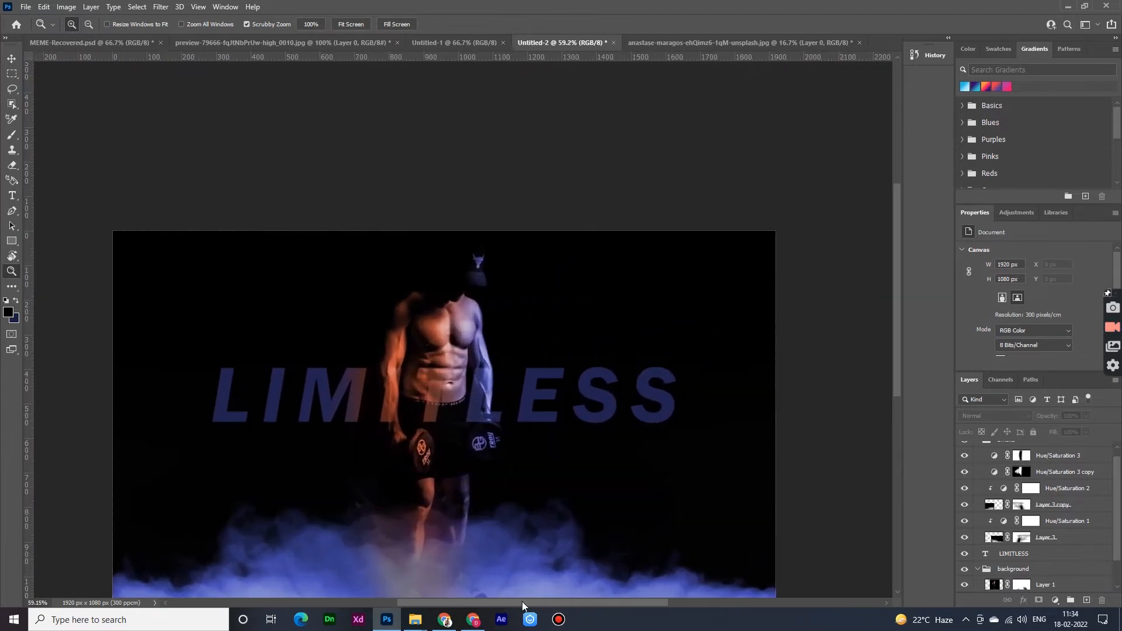
scroll(514, 484, down, 3)
Open the New_Zealand_Rugby_Union_logo.svg.png image
click(12, 58)
click(25, 6)
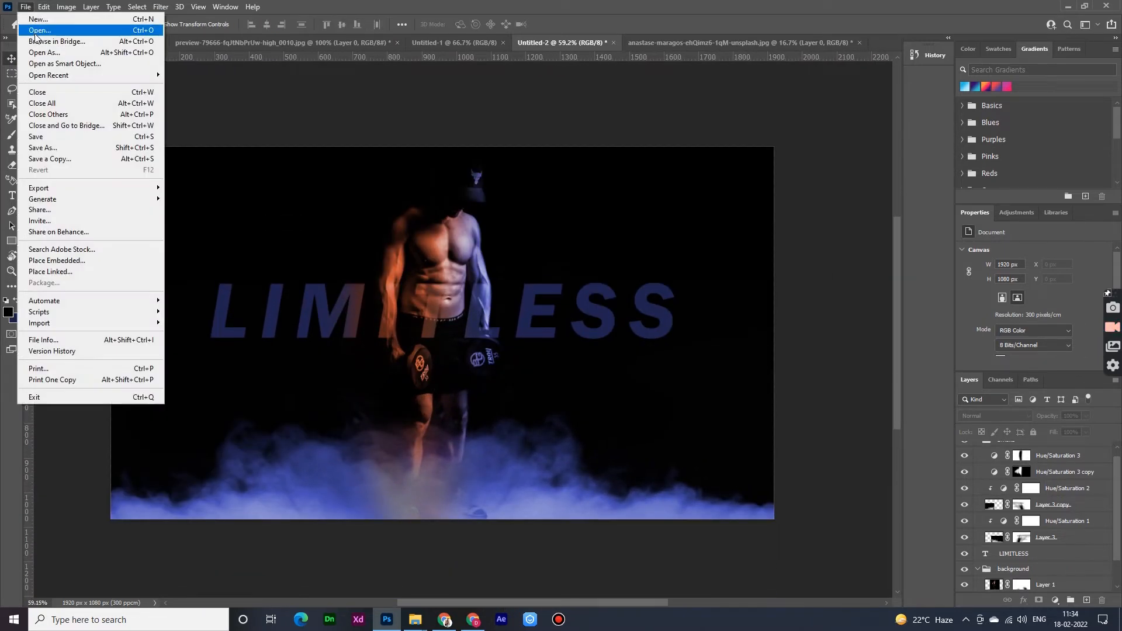
click(42, 27)
double_click(193, 111)
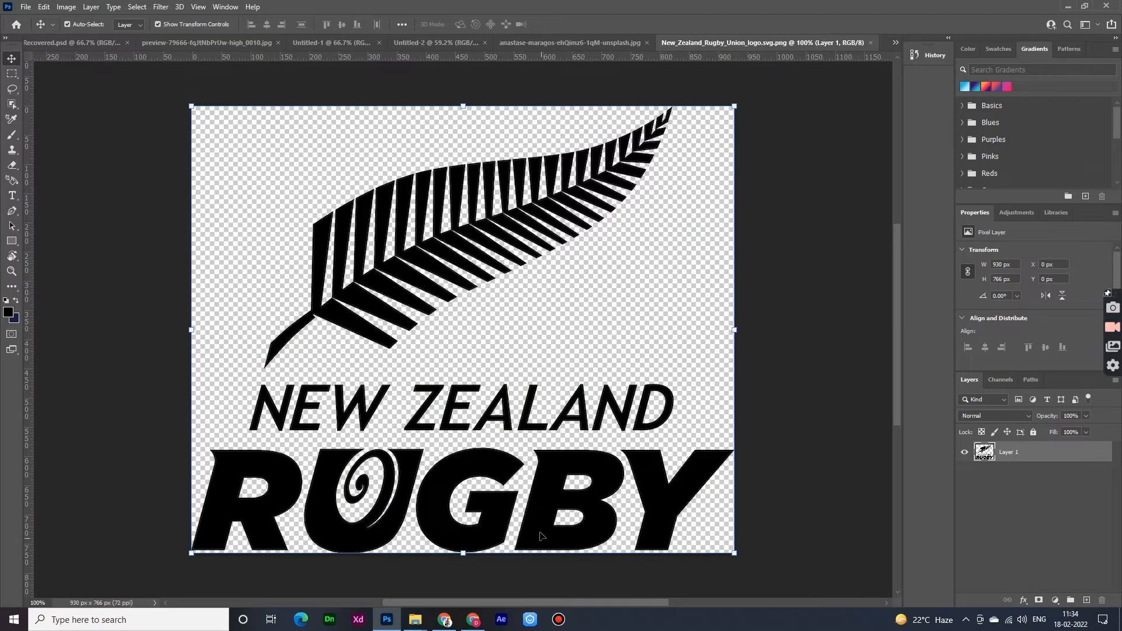
Place the rugby logo in the composite's upper right corner, scaled down to about 110 × 91 px
drag(541, 536, 572, 335)
drag(710, 445, 743, 180)
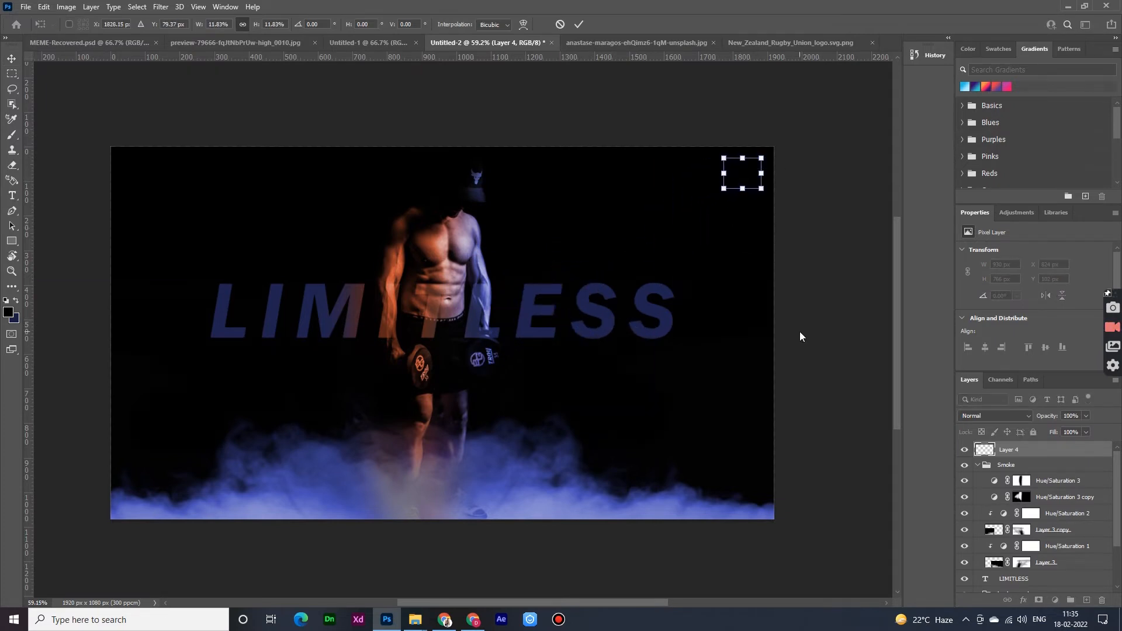
key(Return)
Add a white (ffffff) Solid Color fill layer above the rugby logo and clip it to the logo layer
click(1024, 601)
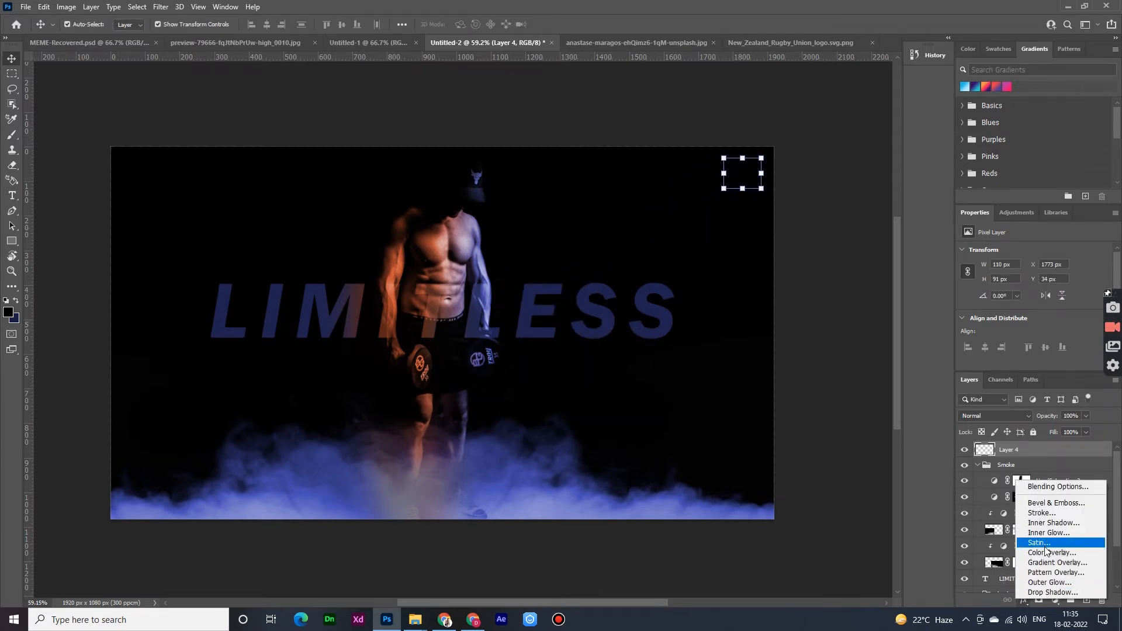
click(1055, 600)
click(1055, 601)
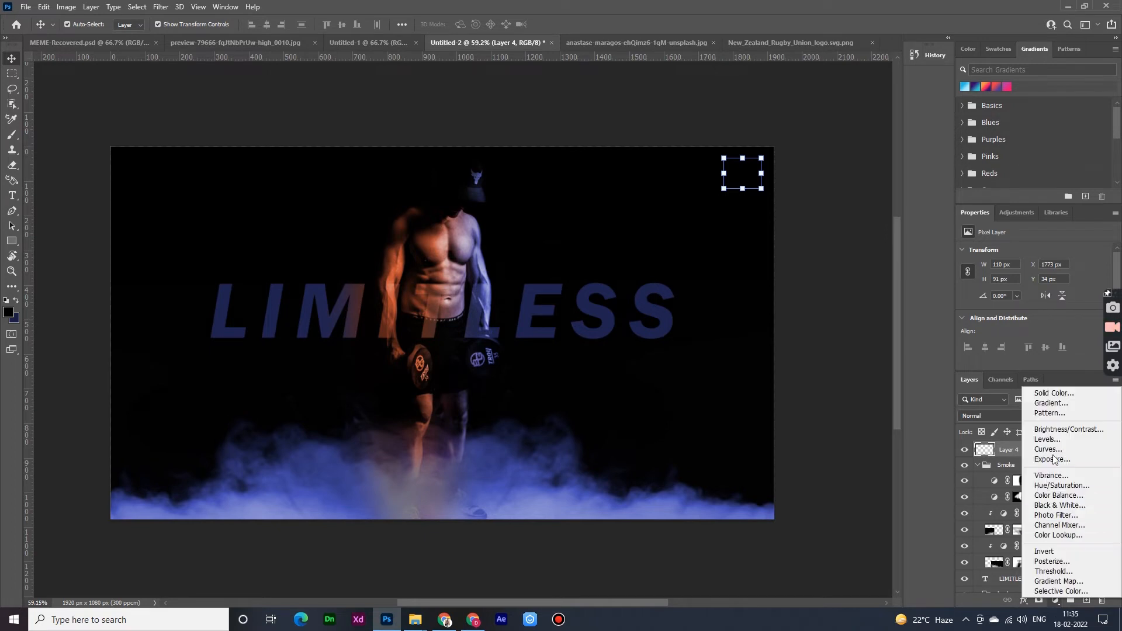
click(1055, 393)
text(ffffff)
key(Return)
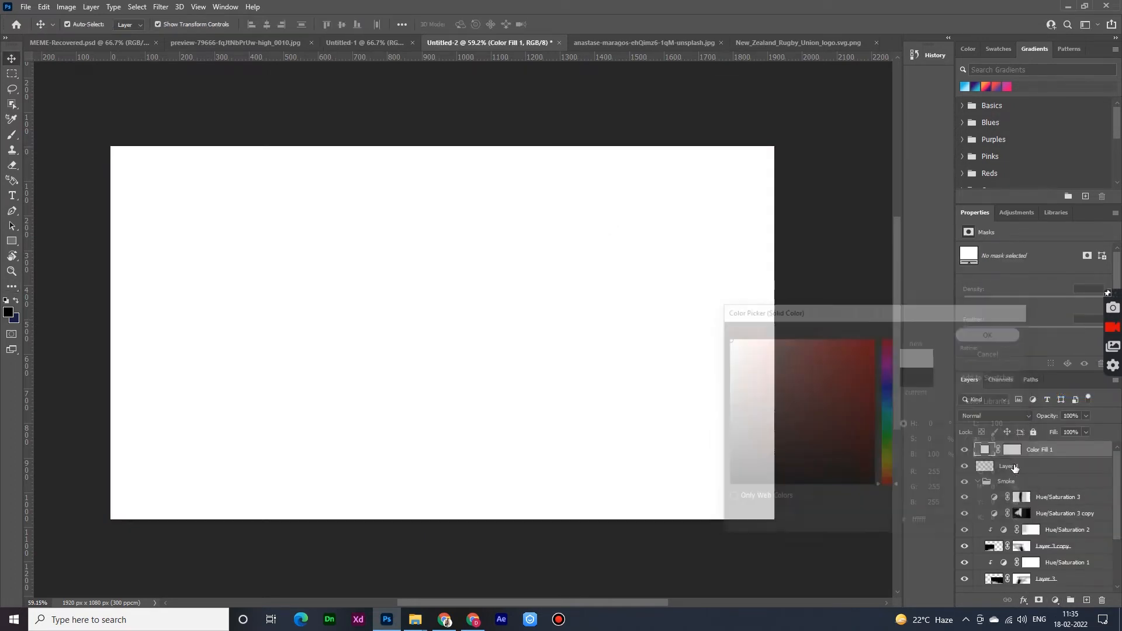
alt+click(1024, 458)
click(868, 394)
scroll(756, 297, down, 4)
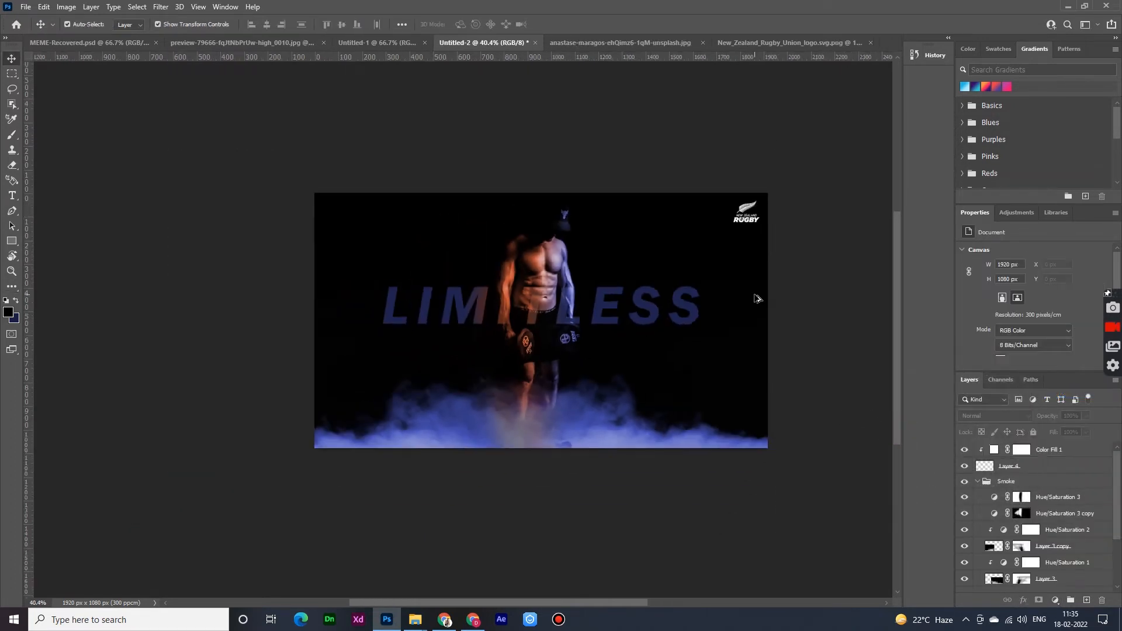
scroll(755, 297, up, 2)
scroll(675, 404, down, 3)
scroll(675, 404, up, 4)
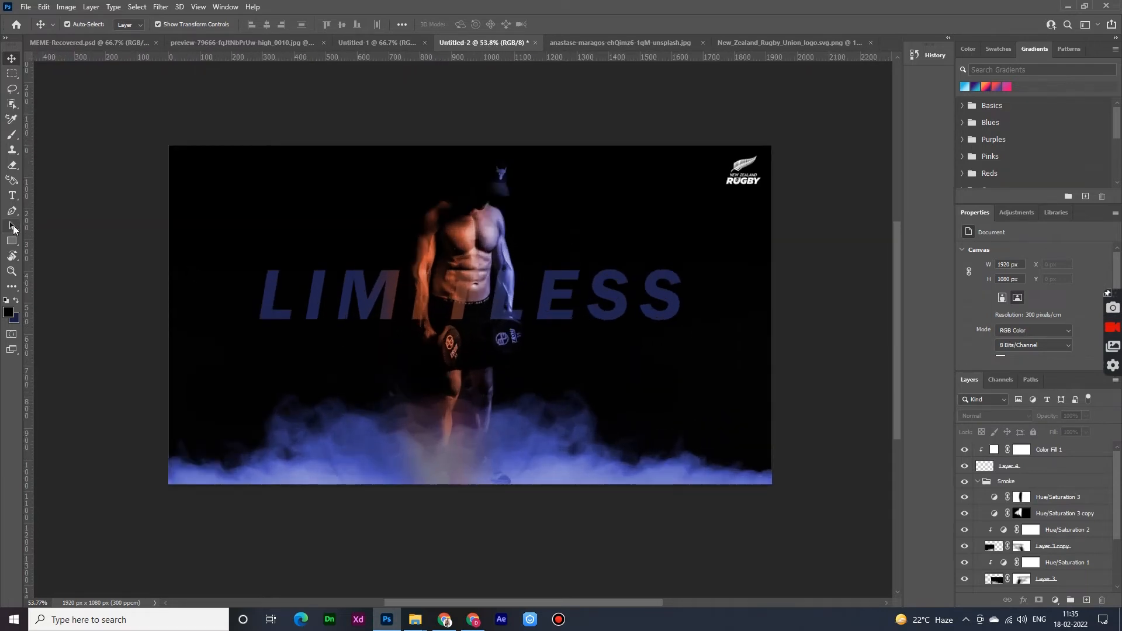
click(12, 229)
click(12, 196)
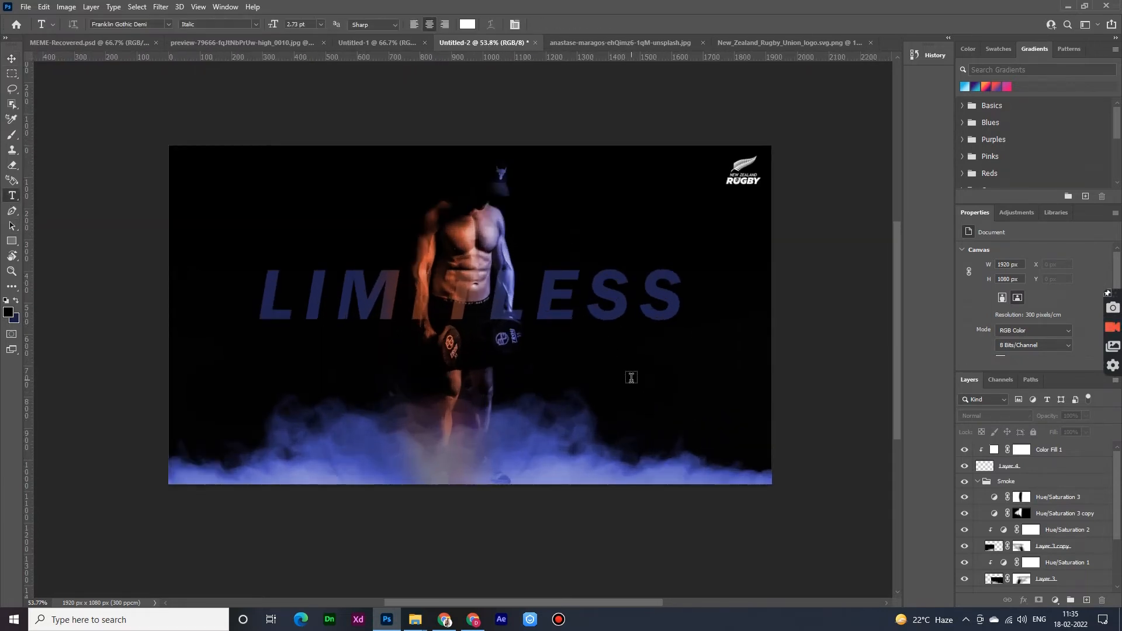
drag(563, 335, 694, 347)
click(12, 59)
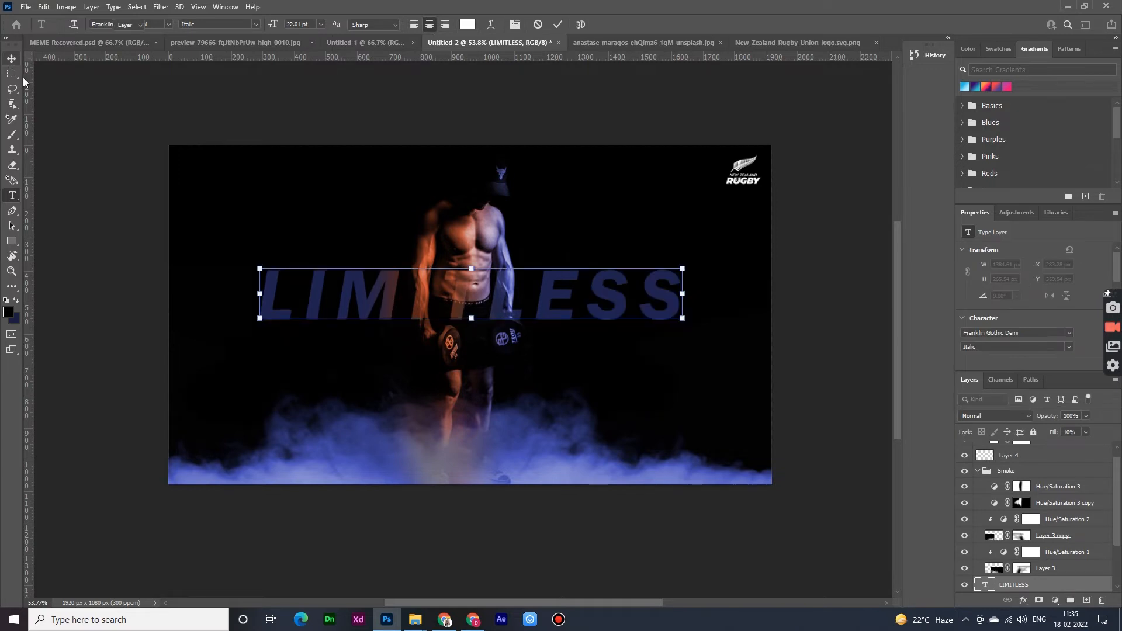
click(802, 442)
Add a Lorem ipsum paragraph text box about 553 × 102 px below the end of LIMITLESS, with the font style set to Regular
key(t)
drag(575, 361, 749, 394)
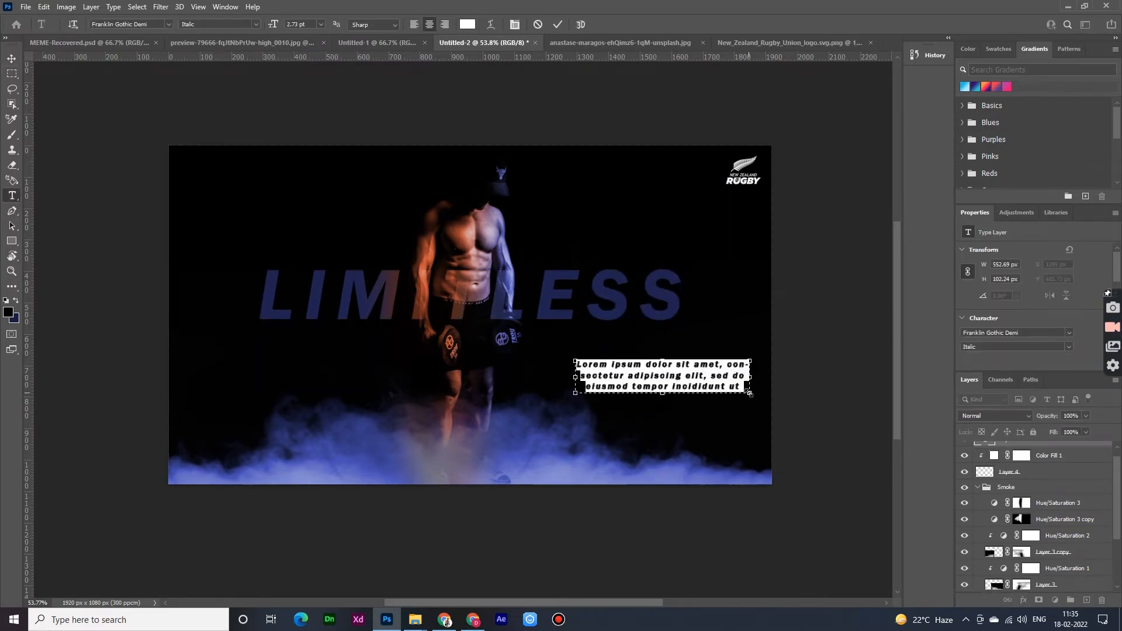
click(1069, 347)
click(994, 358)
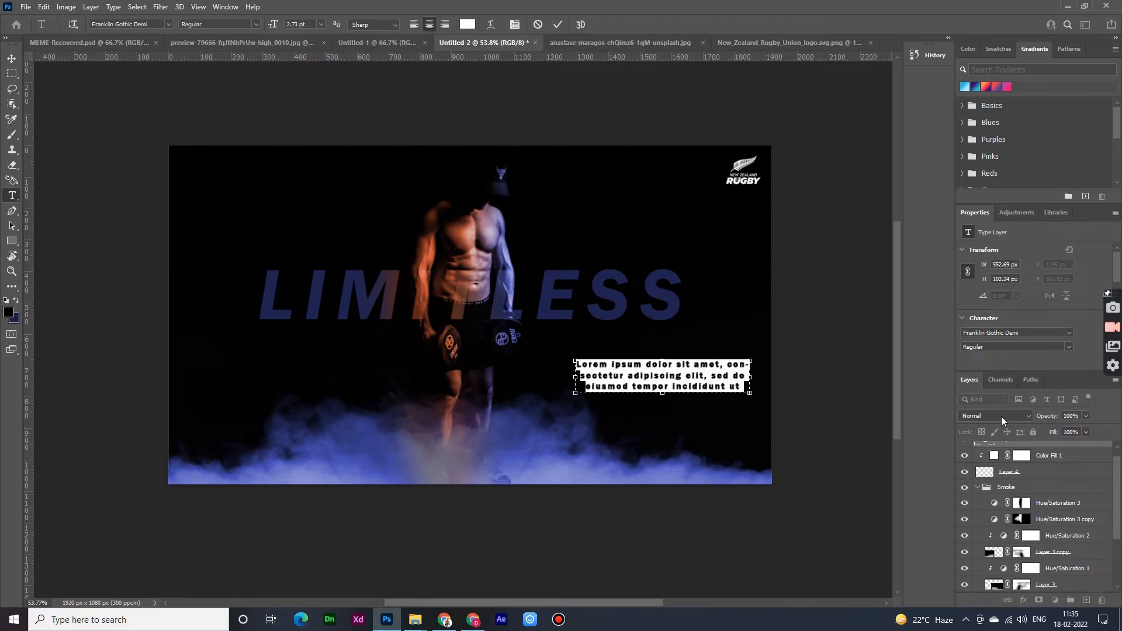
Set the Lorem ipsum paragraph's font size to 2 pt and its tracking to 0
scroll(989, 352, down, 1)
double_click(991, 325)
text(2)
key(Return)
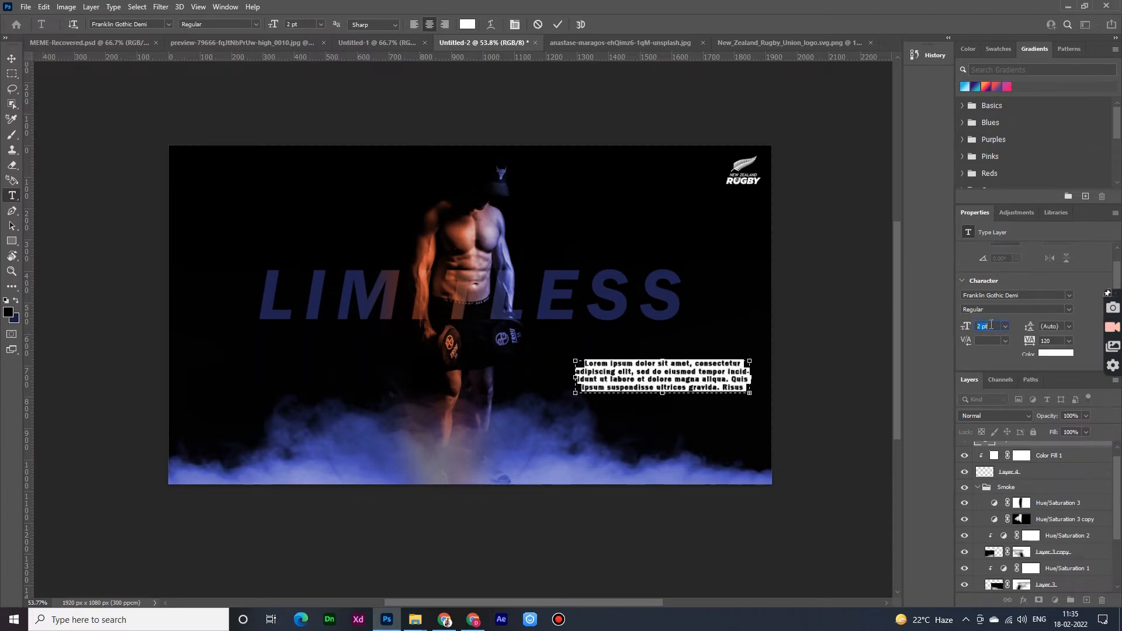
click(1058, 340)
scroll(1058, 340, down, 6)
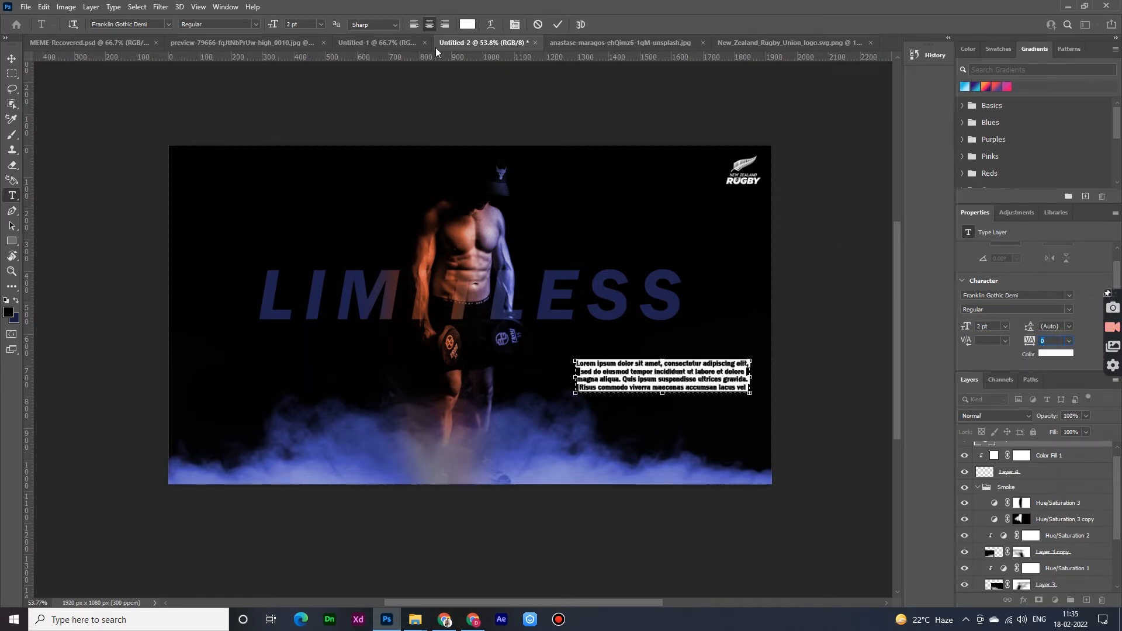
Left-align the paragraph and resize its text box to about 460 × 139 px
drag(751, 377, 707, 375)
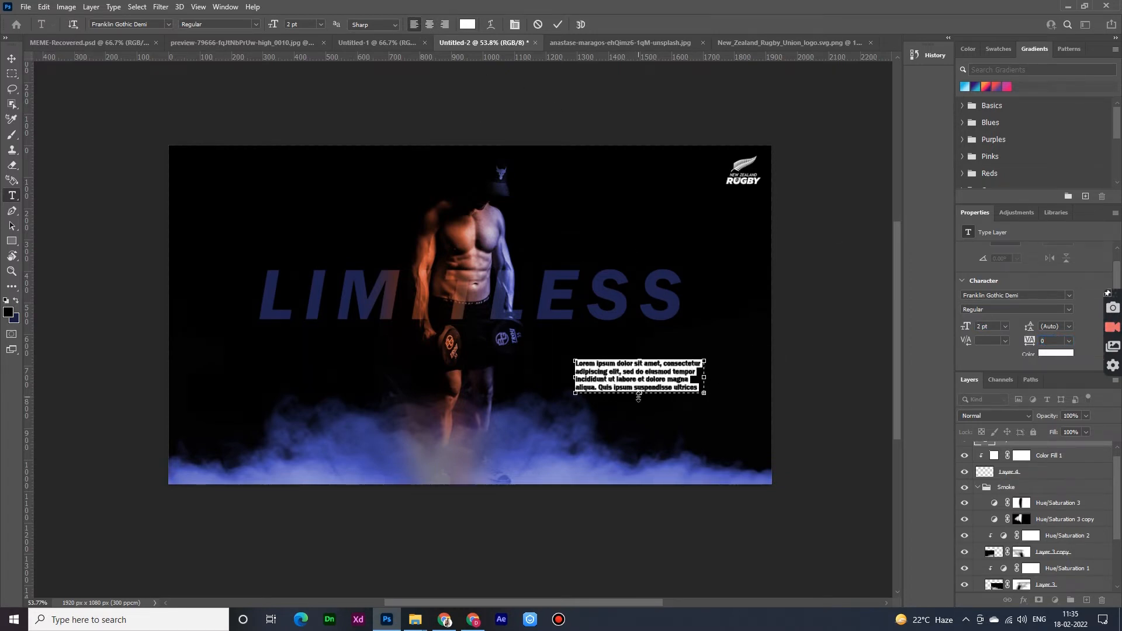
drag(639, 393, 639, 406)
drag(714, 384, 723, 383)
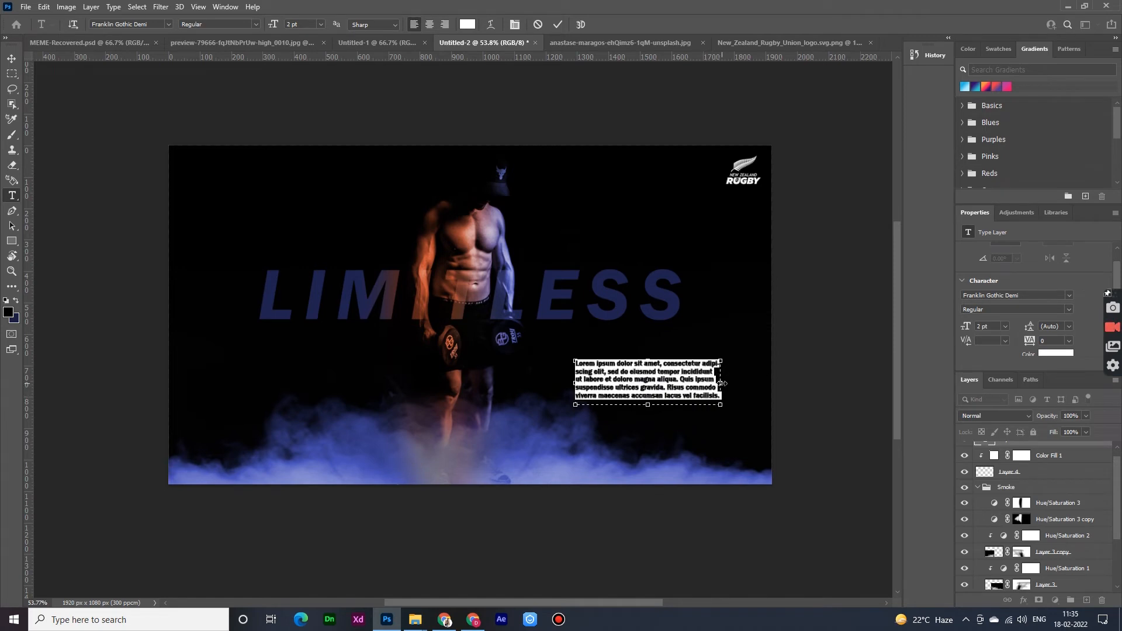
Duplicate the Lorem ipsum paragraph so that one copy sits directly above the other
click(11, 58)
drag(652, 390, 616, 343)
click(618, 445)
scroll(616, 425, up, 4)
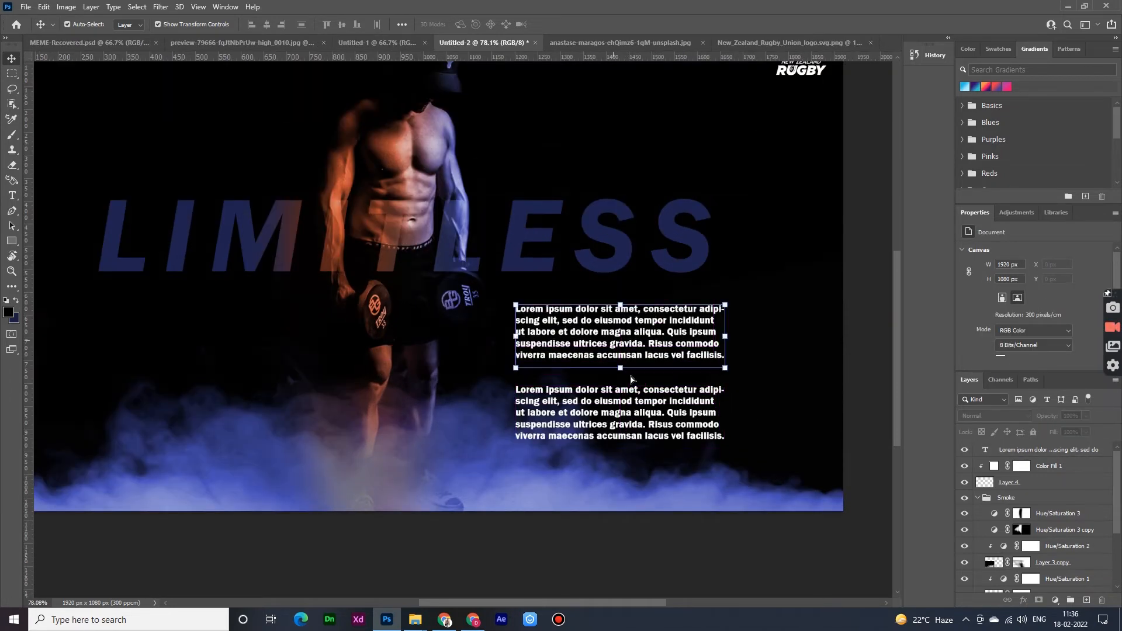
Set the lower paragraph's font size to 1.5 pt and shorten its text box to about 77 px high
double_click(648, 418)
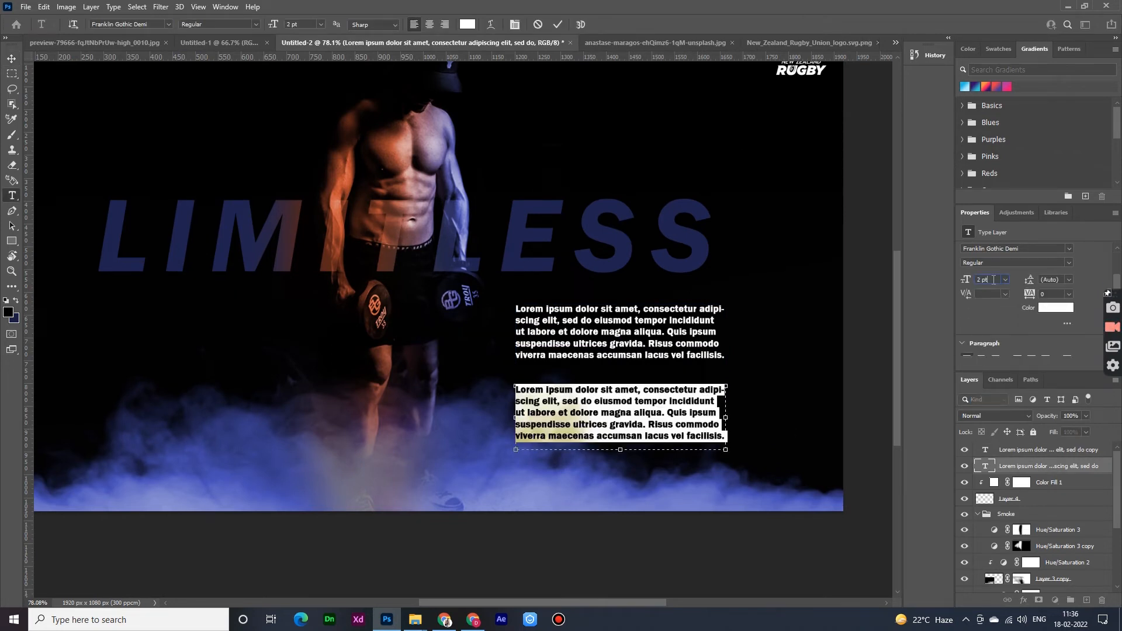
text(1.5)
key(Return)
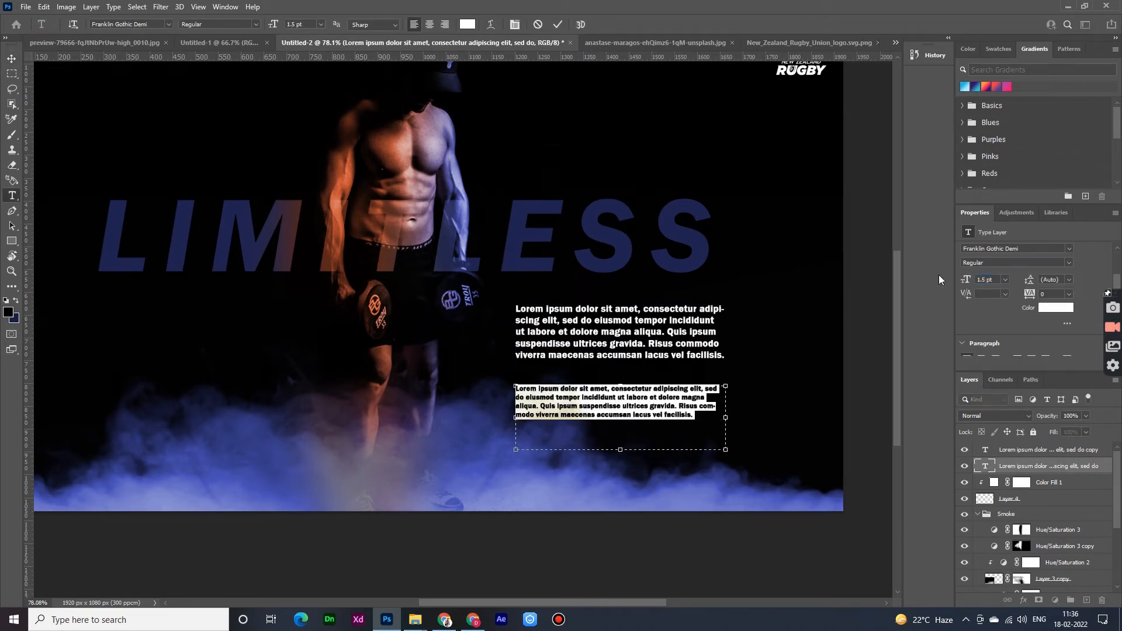
drag(620, 449, 620, 421)
click(558, 25)
Trim the upper paragraph to "Lorem ipsum dolor sit" and set its font size to 4 pt as a heading
click(625, 312)
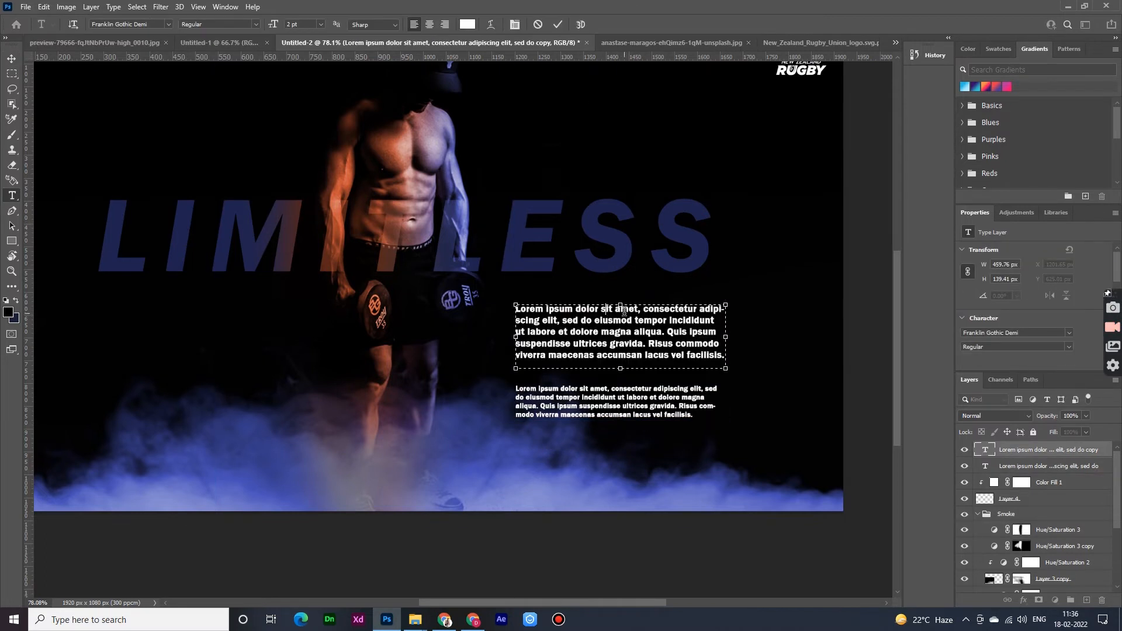
drag(635, 310, 776, 376)
key(BackSpace)
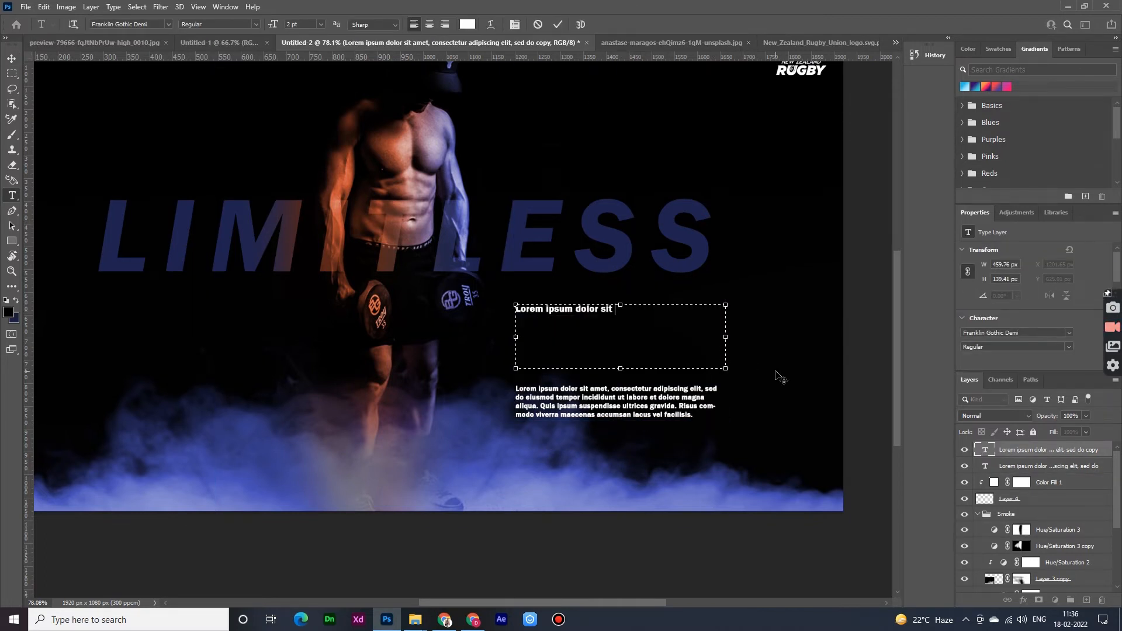
key(ctrl+a)
scroll(994, 349, down, 1)
key(Up)
key(Up)
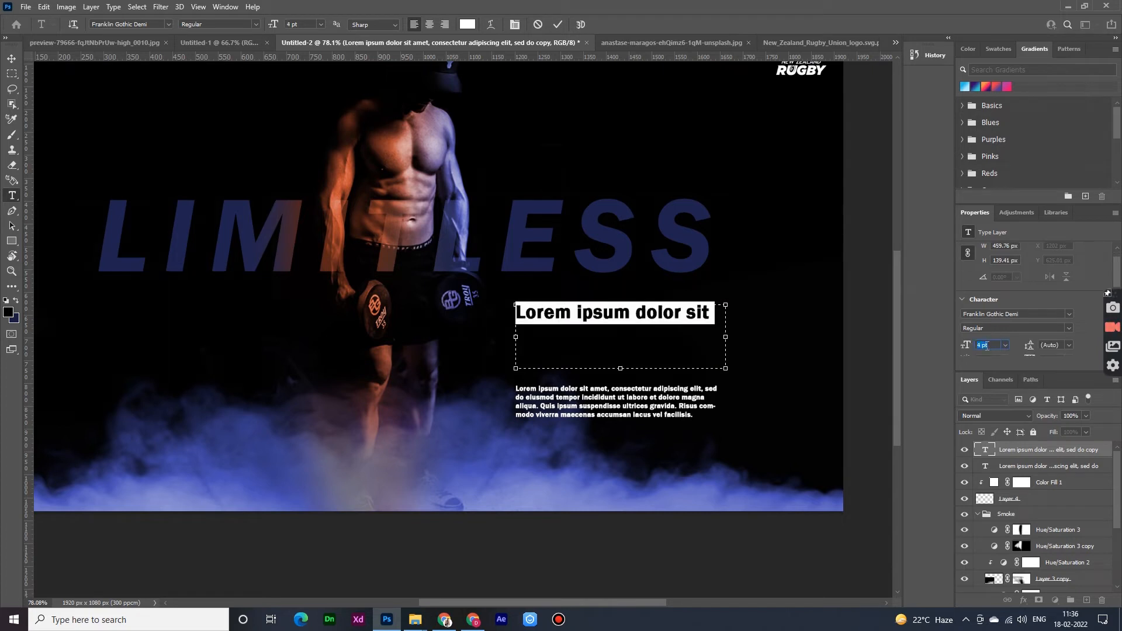
Shrink the heading's text box to one line and place it just above the small paragraph
mouse_move(623, 368)
mouse_down()
mouse_move(622, 324)
mouse_move(622, 374)
mouse_up()
click(11, 59)
scroll(1062, 346, down, 1)
Change the "Lorem ipsum dolor sit" heading's text colour to a saturated orange
click(1056, 336)
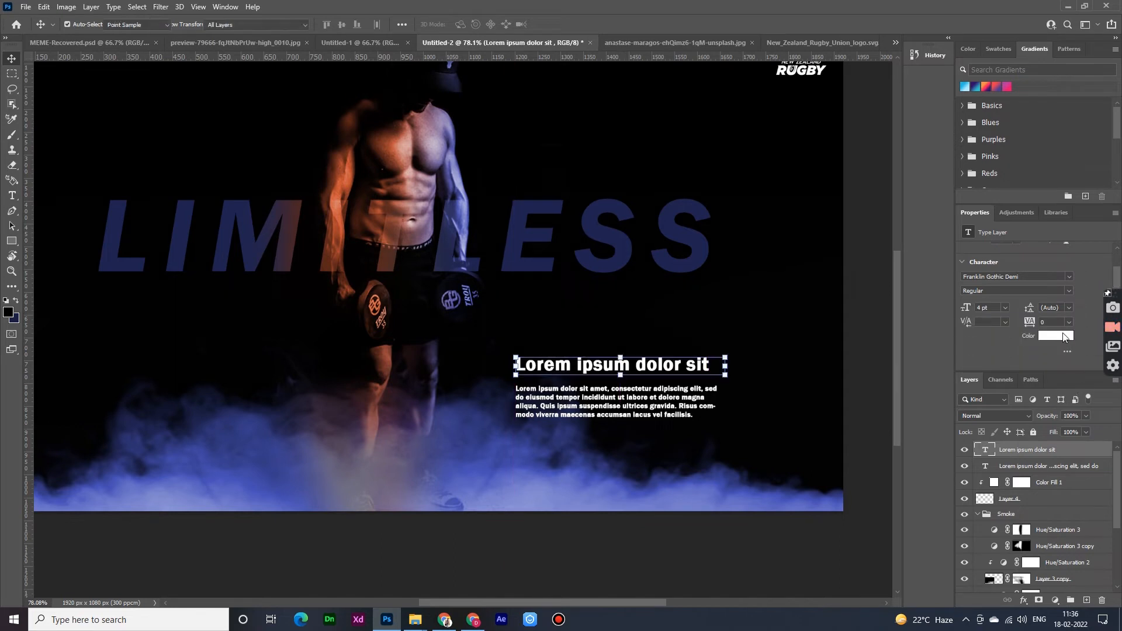
click(339, 210)
click(868, 337)
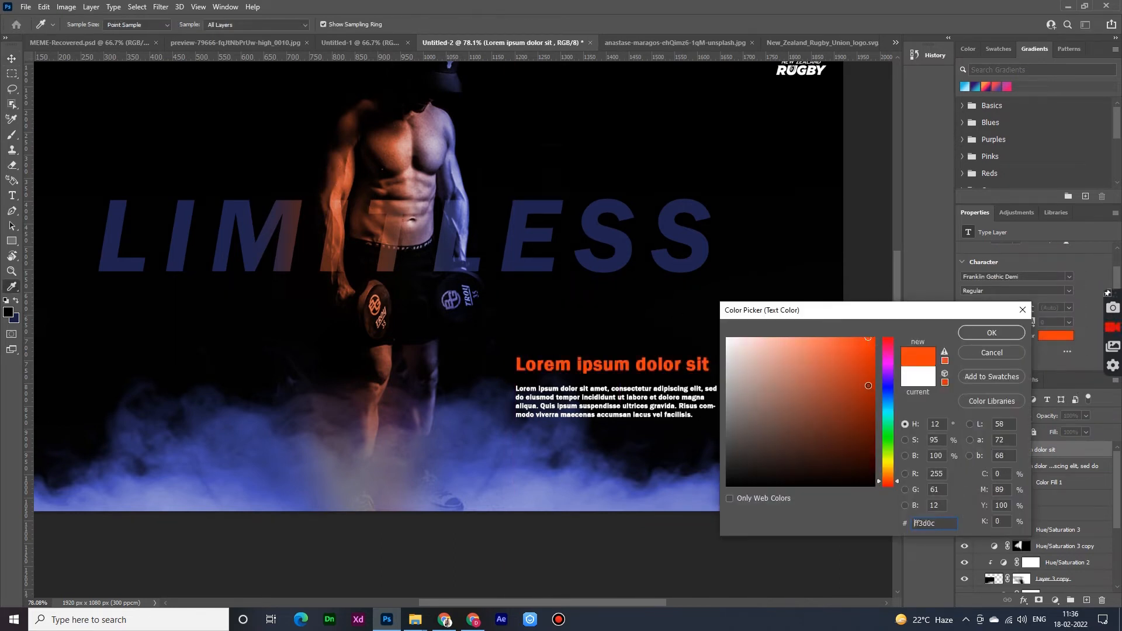
click(888, 404)
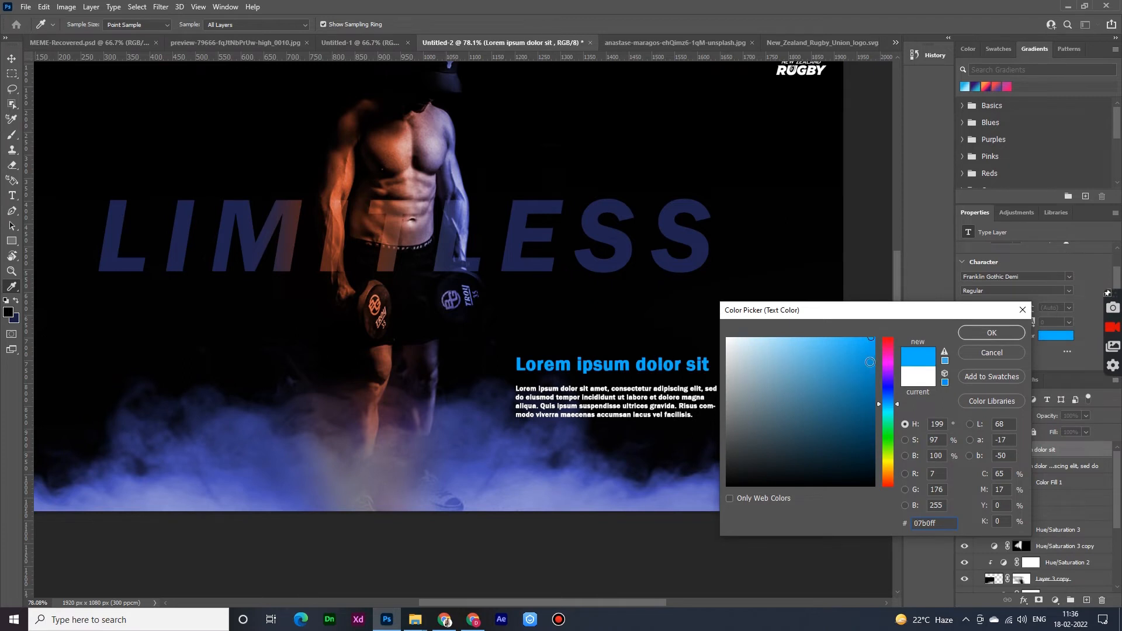
click(727, 338)
drag(893, 429, 888, 476)
click(874, 338)
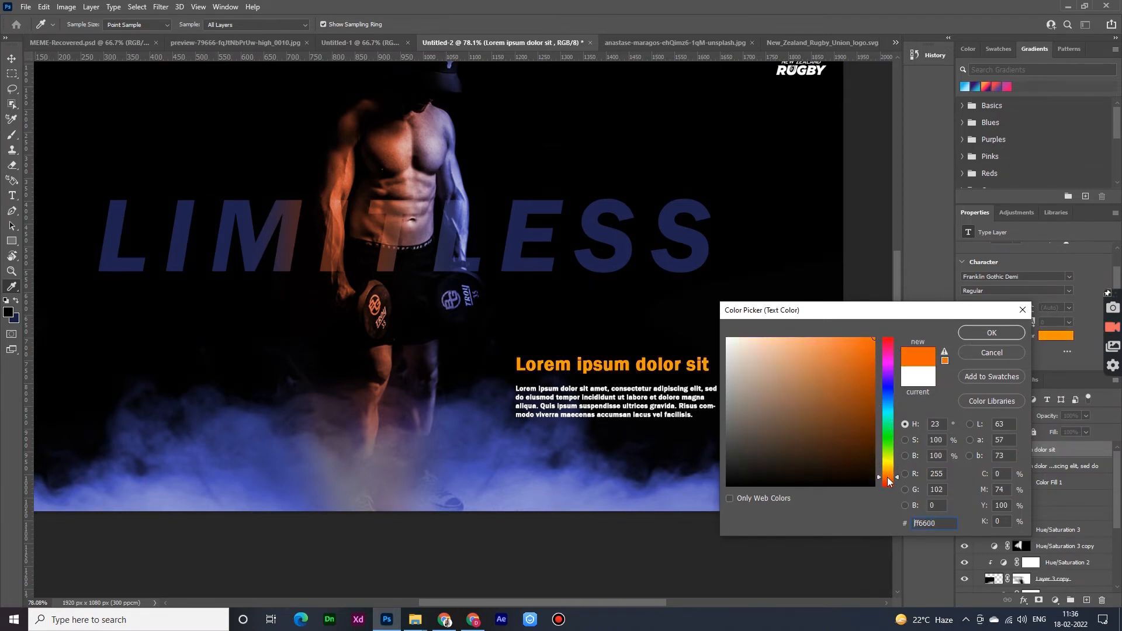
click(970, 335)
Move the orange heading and the small paragraph up together, closer to the LIMITLESS text
click(726, 507)
scroll(727, 508, down, 5)
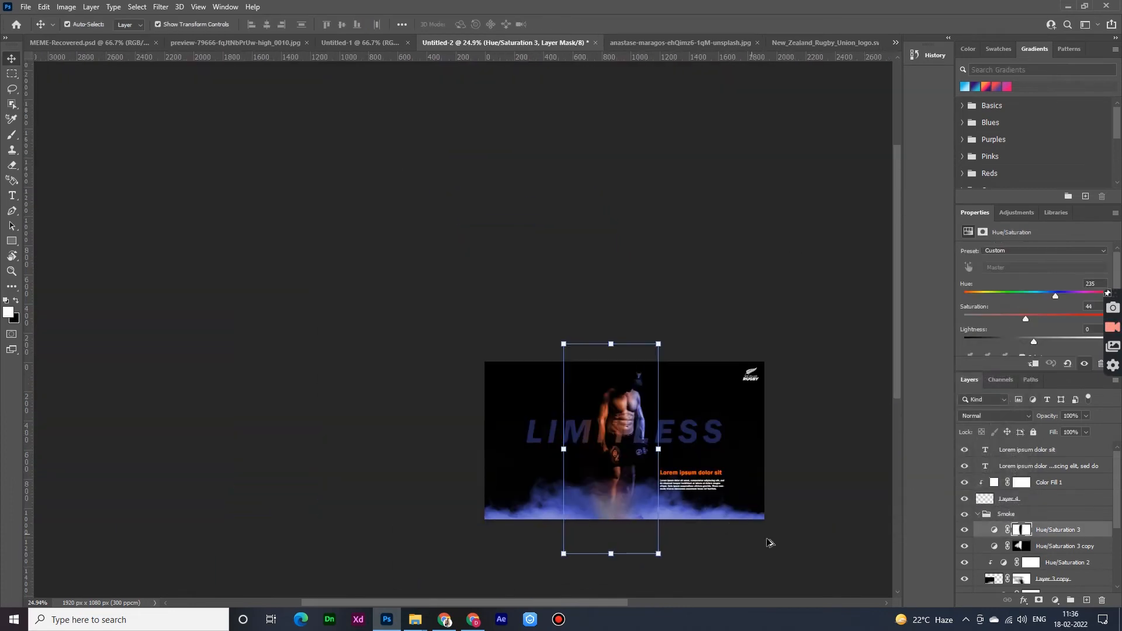
click(770, 541)
scroll(767, 532, up, 6)
scroll(659, 435, up, 2)
click(658, 434)
shift+click(659, 371)
scroll(653, 410, down, 6)
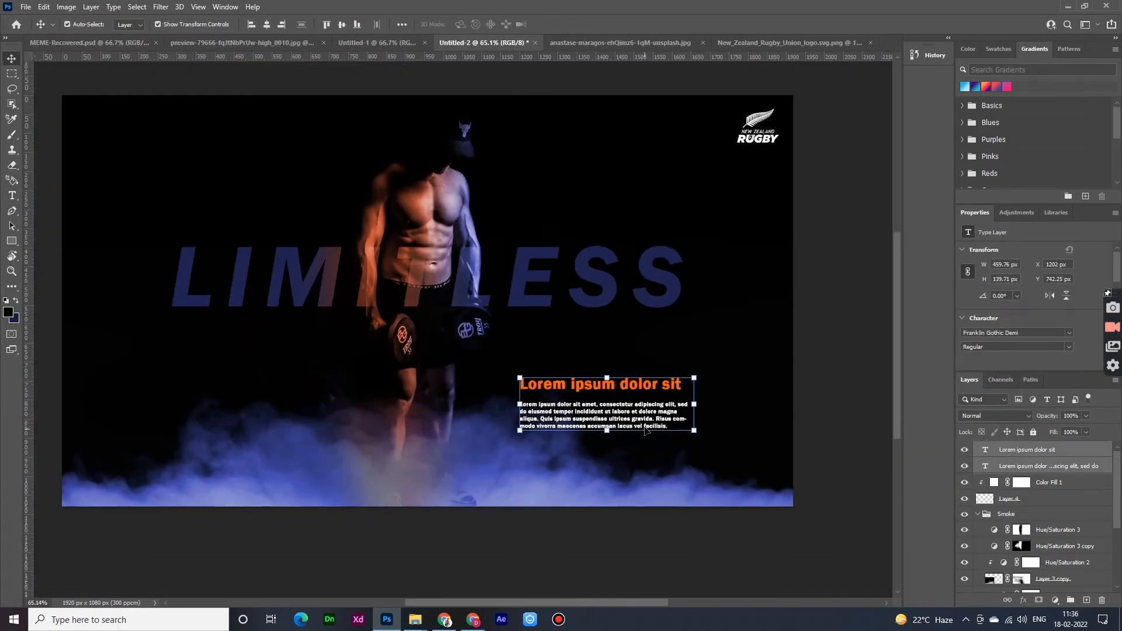
drag(650, 422, 663, 360)
Tighten the gap between the orange heading and the small paragraph beneath it
click(849, 387)
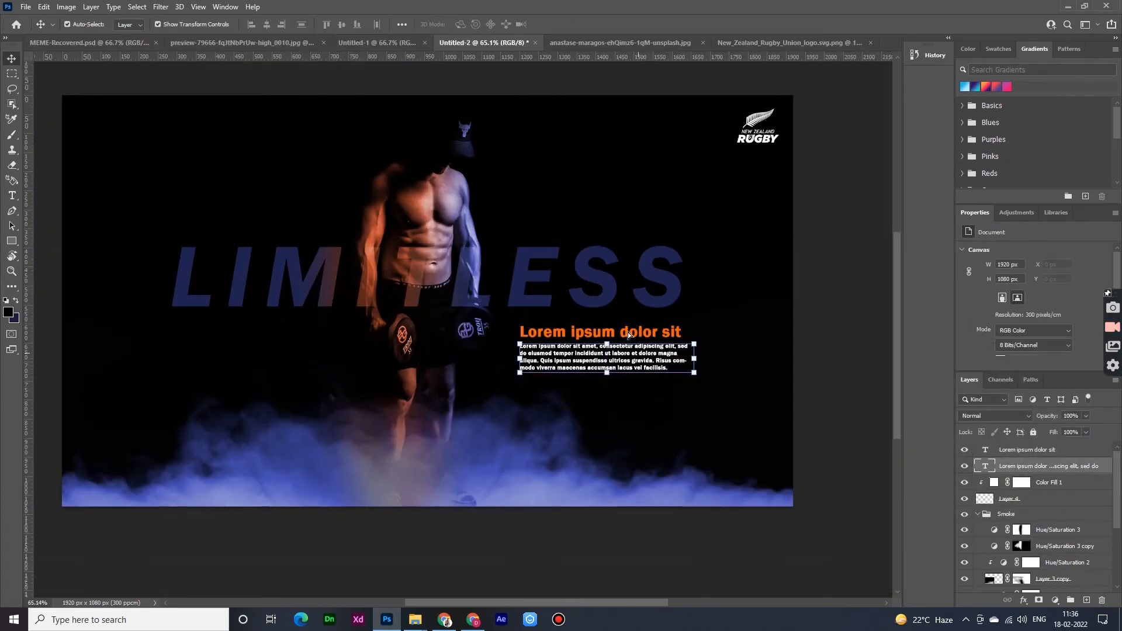
key(ctrl+t)
click(578, 24)
scroll(794, 350, down, 5)
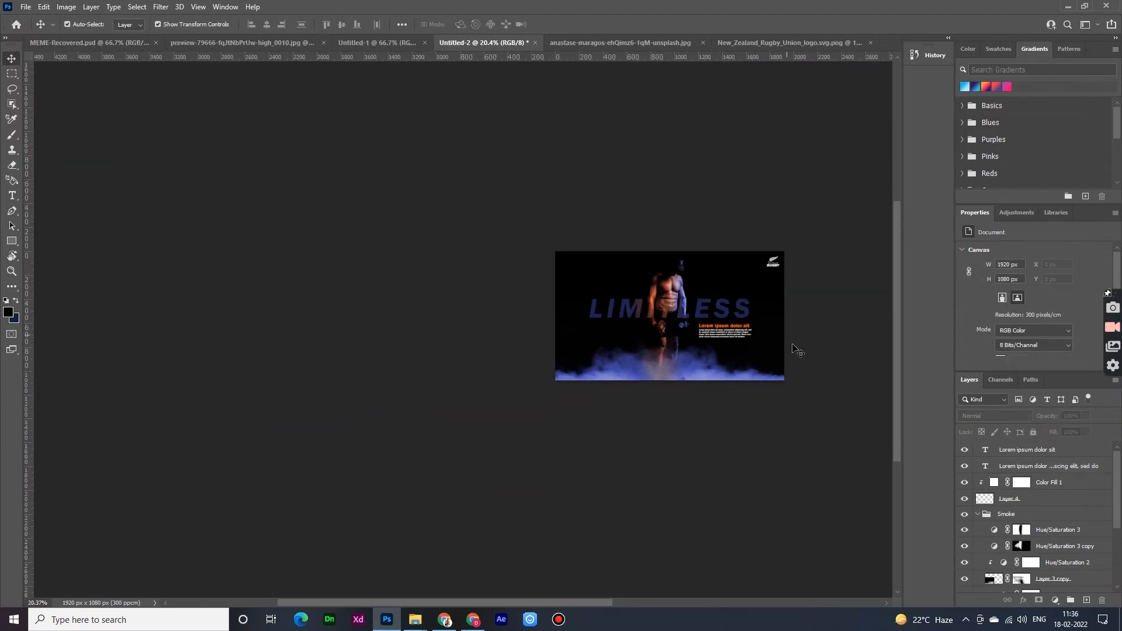
scroll(739, 343, up, 5)
Draw an unfilled rectangle about 392 × 76 px with a 5 px white stroke below the letters LIM
click(11, 241)
scroll(503, 275, up, 2)
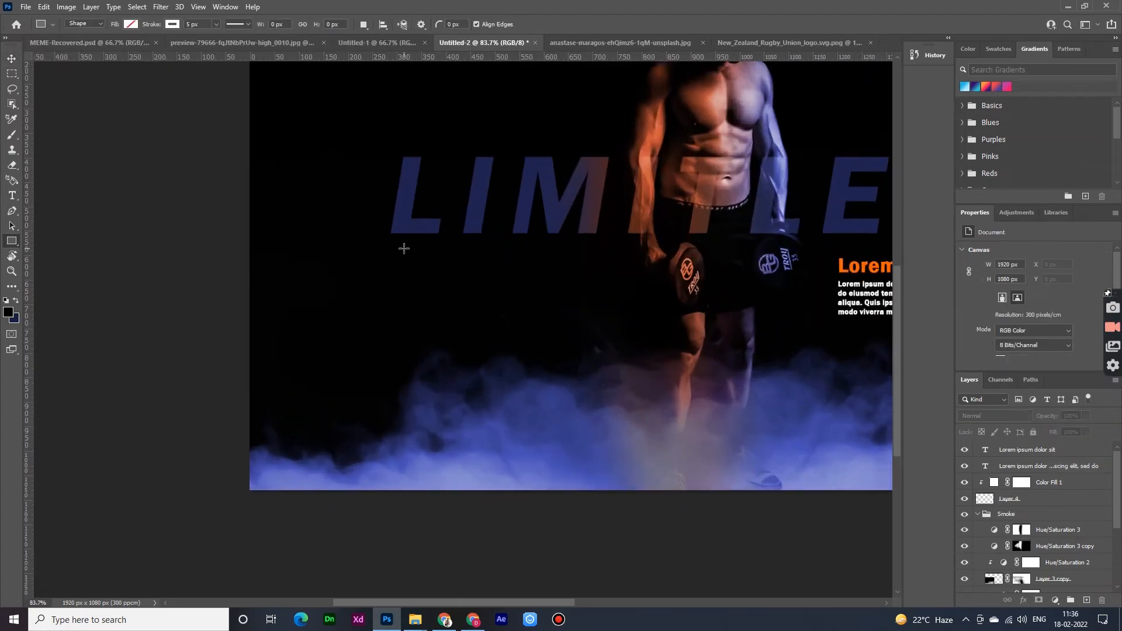
mouse_move(403, 249)
mouse_down()
mouse_move(585, 261)
mouse_move(595, 287)
mouse_up()
key(v)
scroll(426, 266, down, 1)
Set the rectangle outline's stroke width to 2 px
click(459, 291)
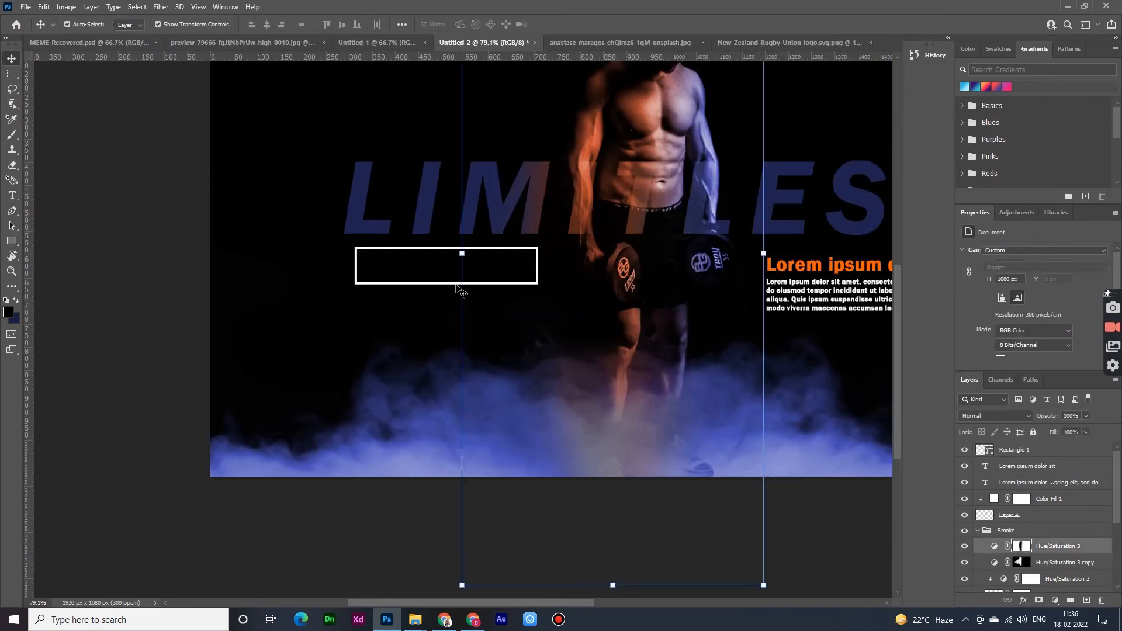
click(428, 286)
click(12, 240)
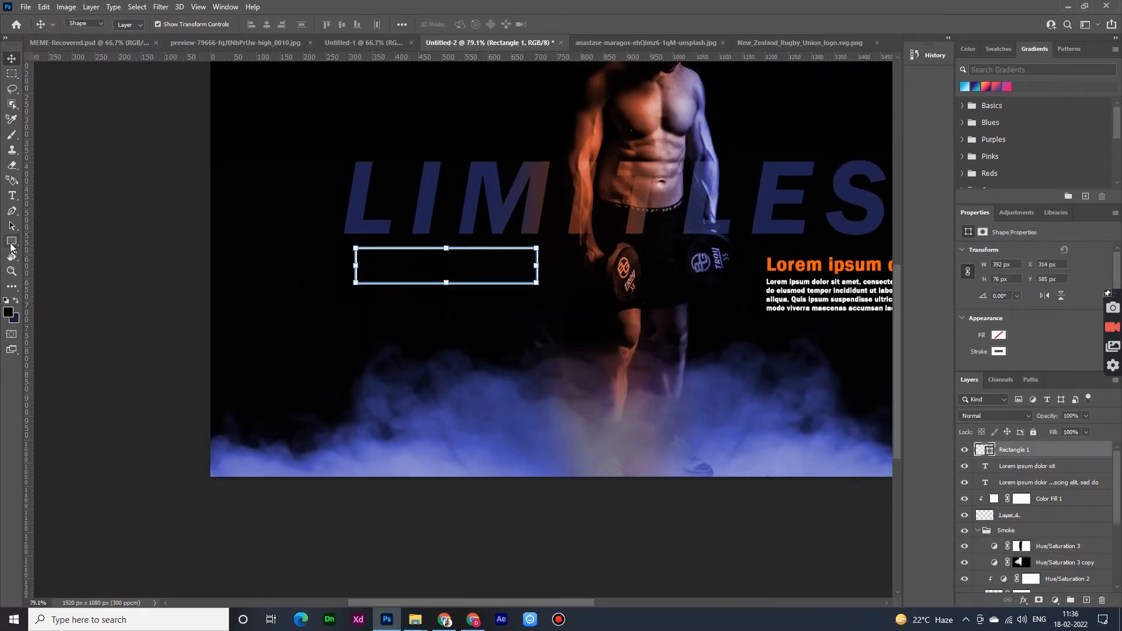
click(181, 25)
text(2)
key(Return)
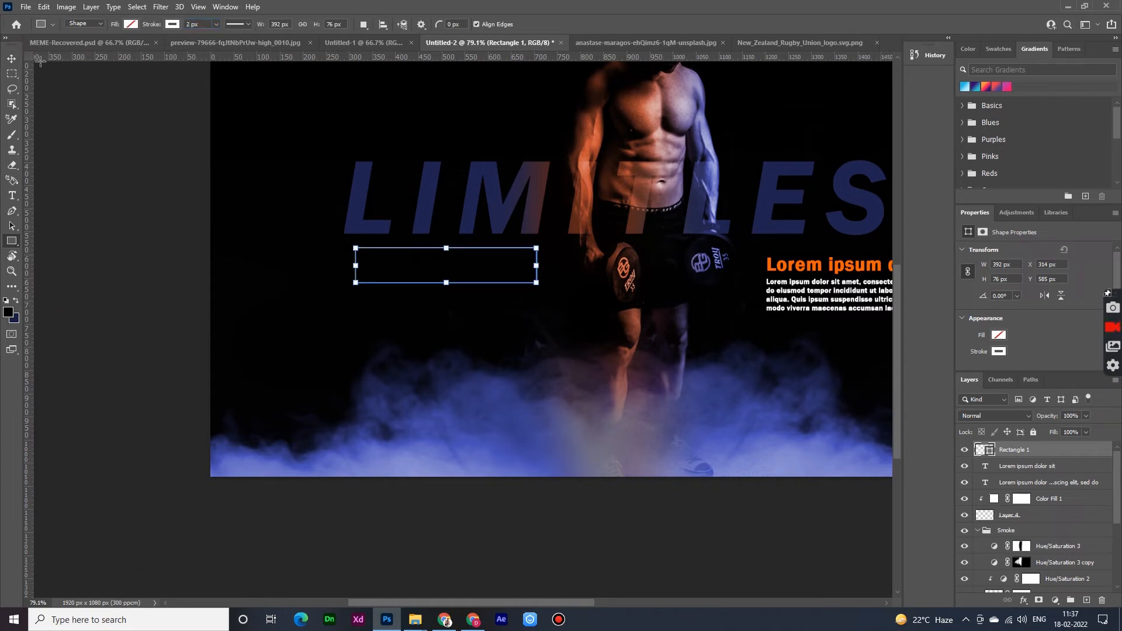
Scale the rectangle outline non-proportionally to about 68% of its width and 64% of its height
key(v)
drag(446, 287, 446, 270)
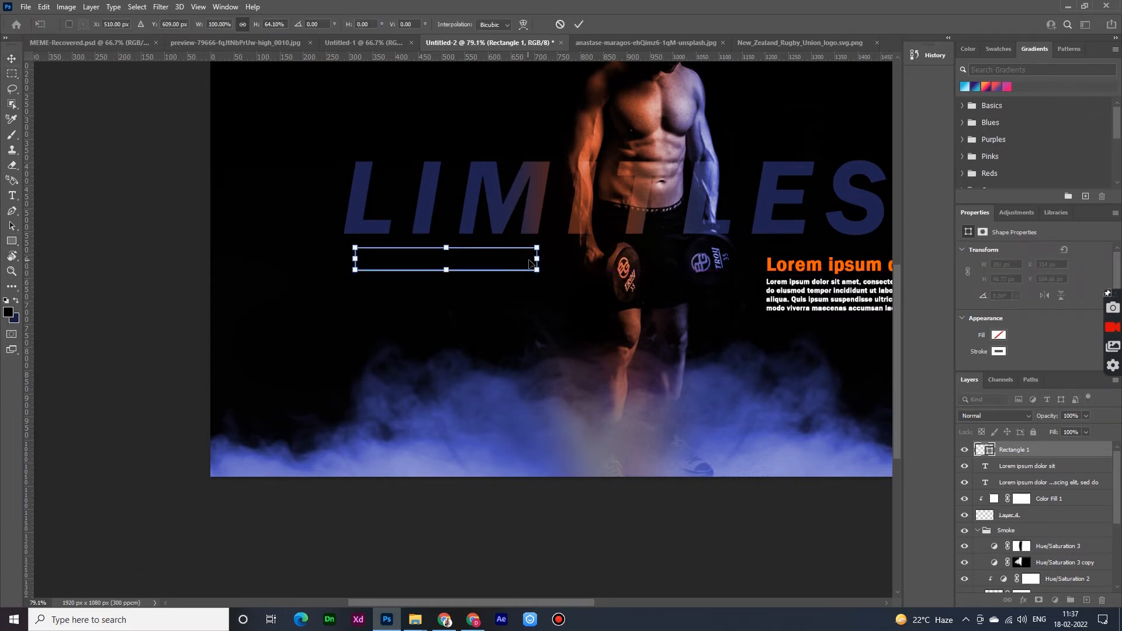
drag(537, 258, 479, 259)
Shift the rectangle outline horizontally to X 427 px so its left edge lines up with the L of LIMITLESS
key(shift+Right)
key(shift+Right)
key(shift+Right)
key(shift+Right)
key(shift+Right)
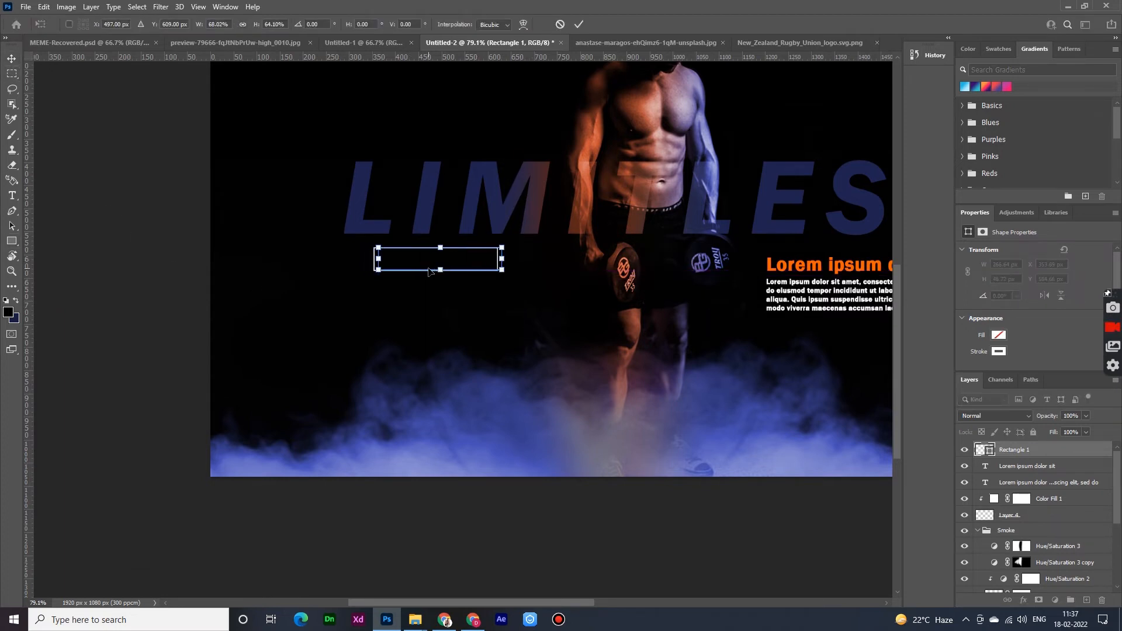
key(shift+Left)
key(shift+Left)
key(shift+Left)
key(shift+Left)
key(shift+Left)
key(shift+Left)
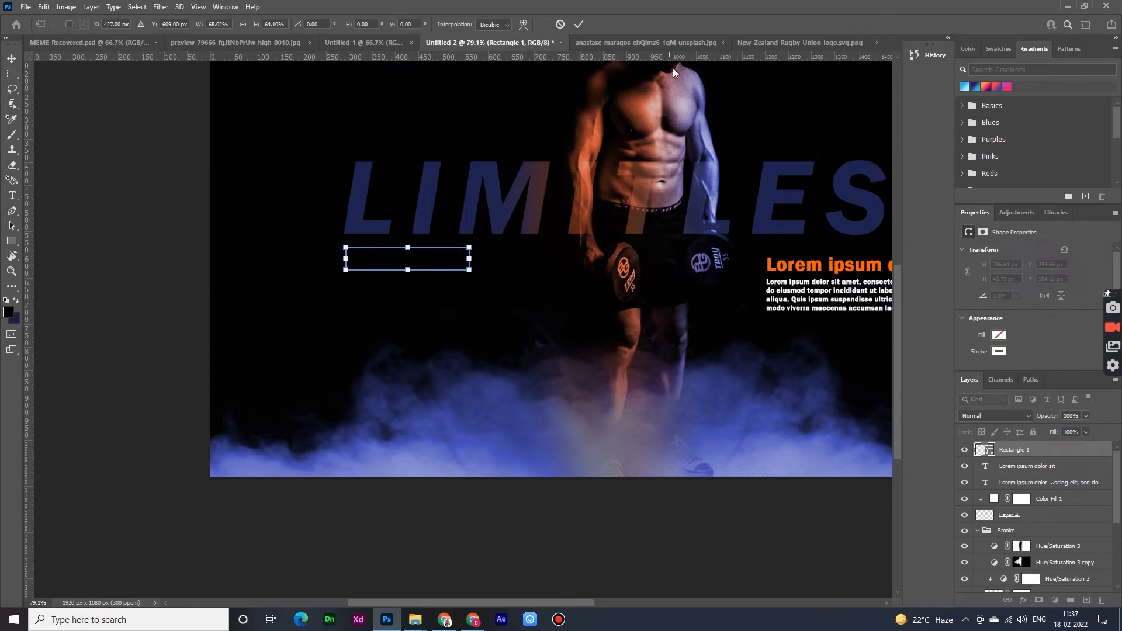
click(578, 25)
Duplicate the small paragraph to just below the rectangle outline and replace the copy's text with "LEARN MORE"
alt+drag(813, 310, 351, 310)
click(358, 312)
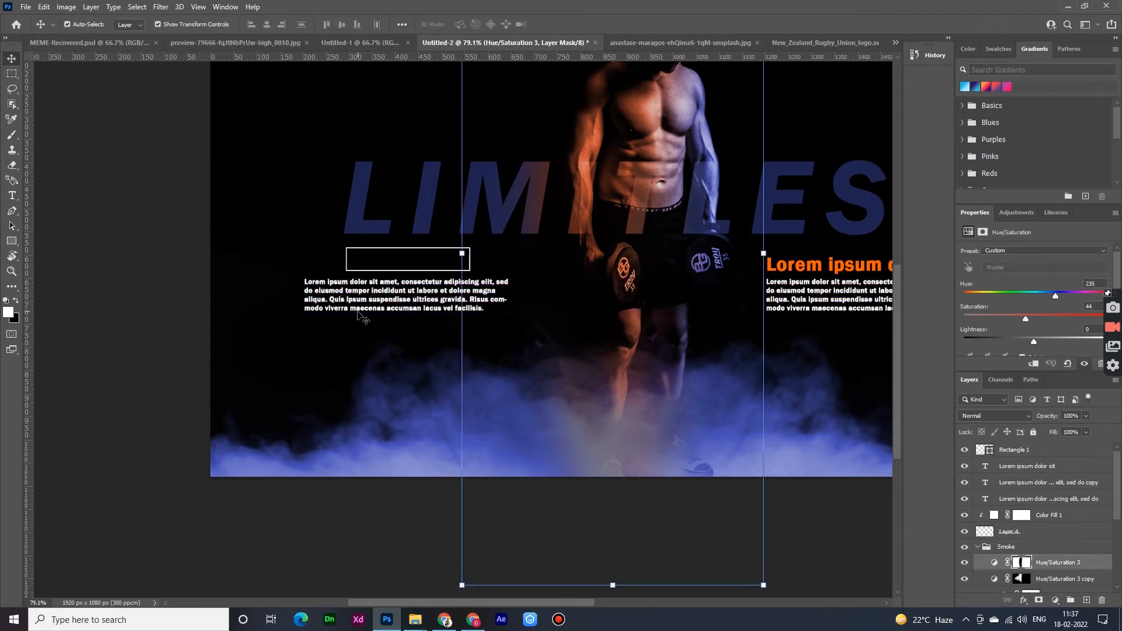
double_click(376, 293)
text(LEARN MORE)
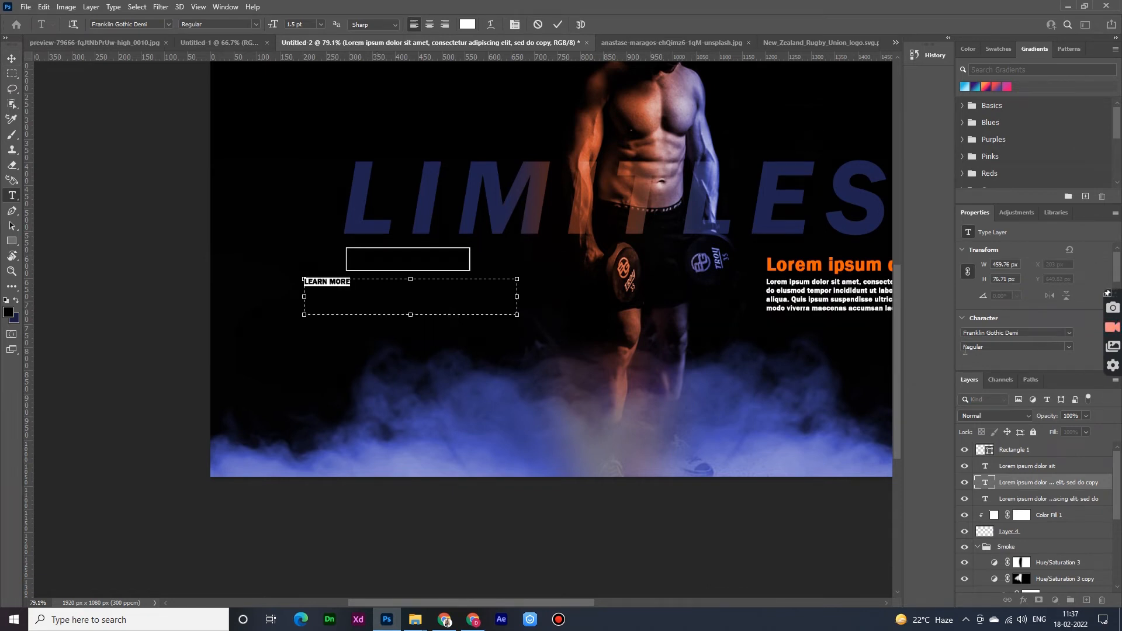
Set the LEARN MORE text to 3 pt with tracking 200 and shrink its text box to fit one line
scroll(965, 350, down, 1)
scroll(994, 345, down, 1)
scroll(997, 317, up, 3)
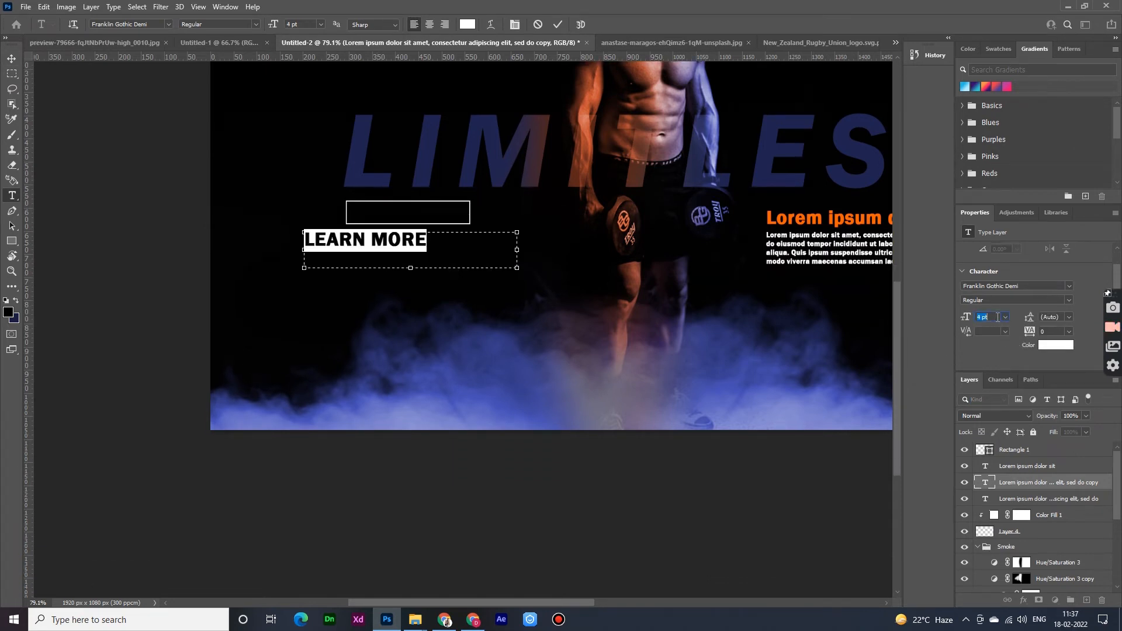
scroll(1047, 331, up, 10)
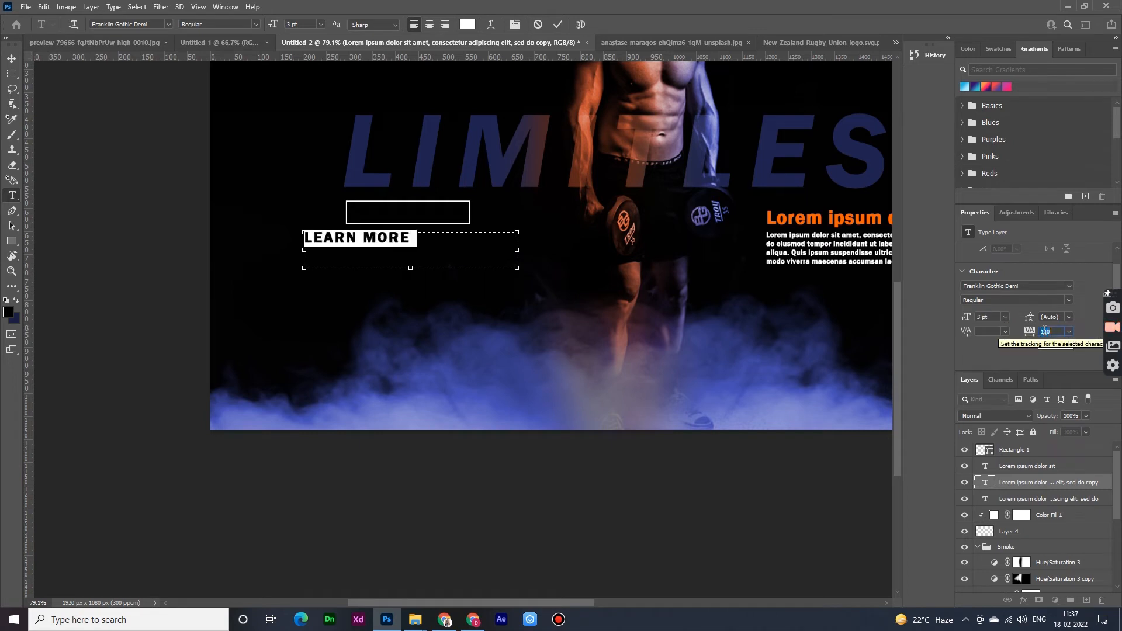
drag(518, 268, 365, 247)
key(ctrl+Return)
key(v)
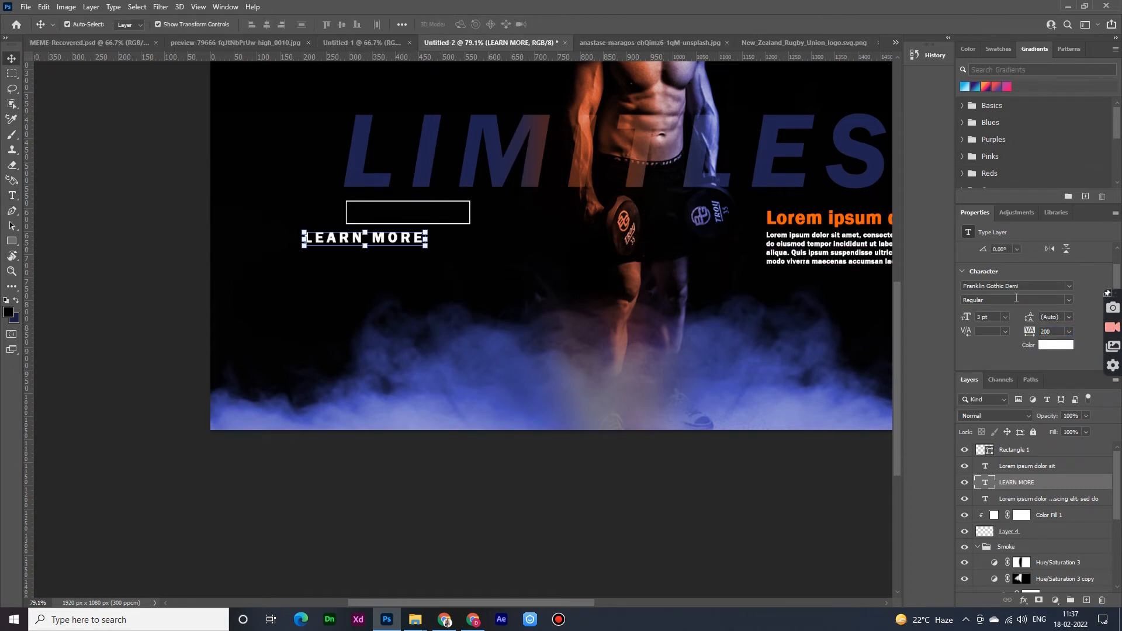
Change the LEARN MORE font to Myriad Pro and centre the text inside the rectangle outline, scaled to 74.60%
scroll(1010, 286, down, 1)
scroll(1009, 286, down, 1)
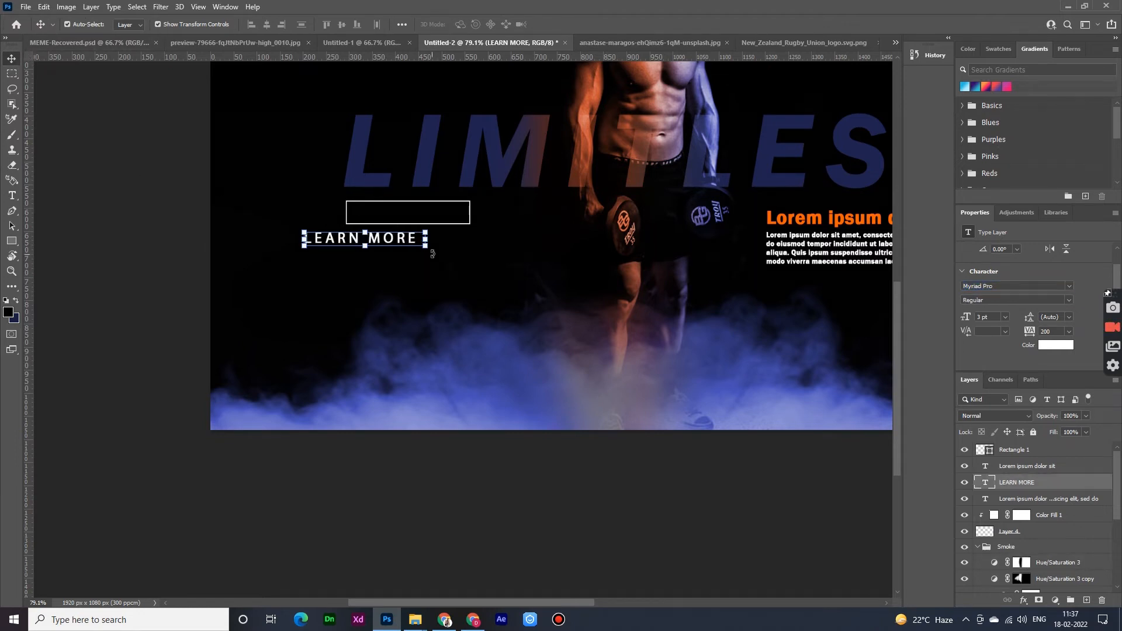
drag(425, 245, 429, 217)
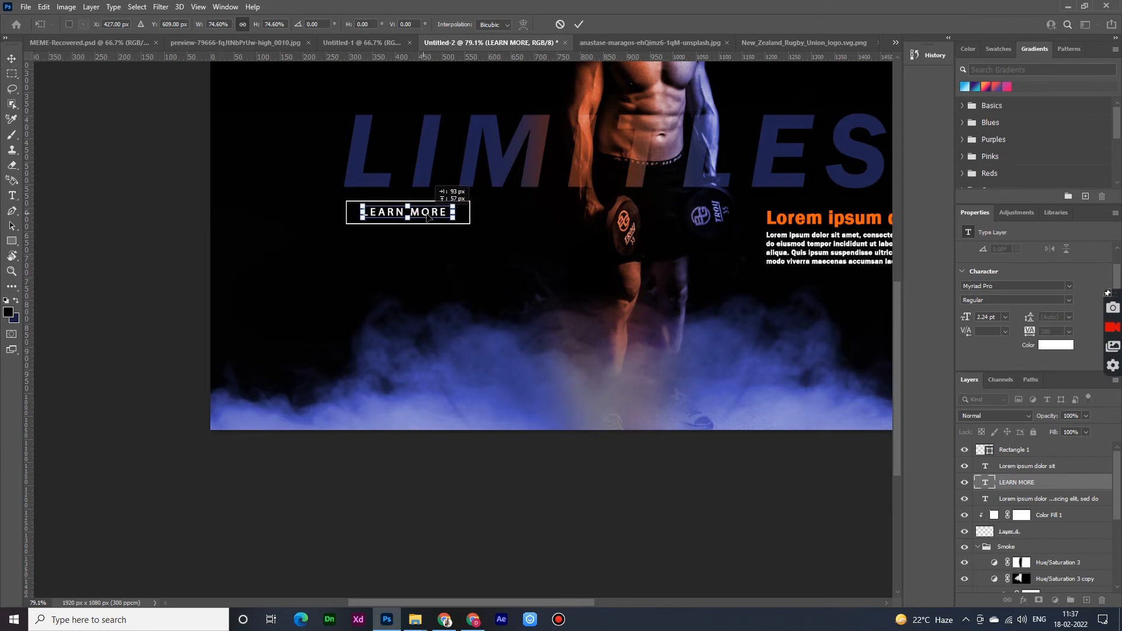
key(Return)
scroll(273, 267, down, 3)
click(153, 243)
scroll(237, 270, down, 3)
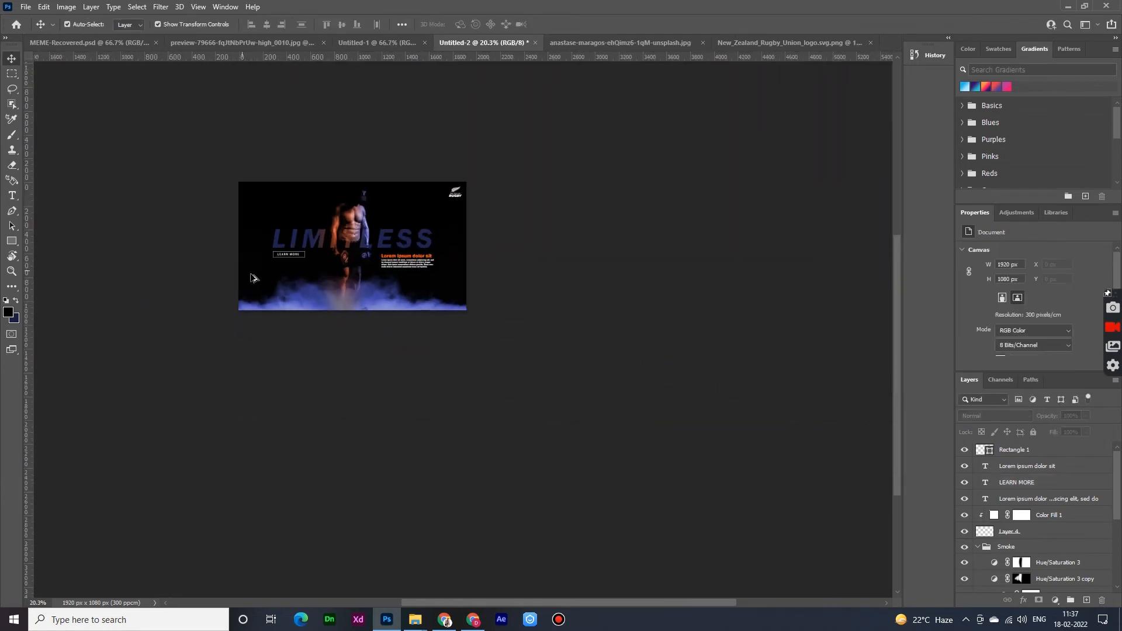
scroll(356, 286, up, 1)
click(328, 329)
click(542, 366)
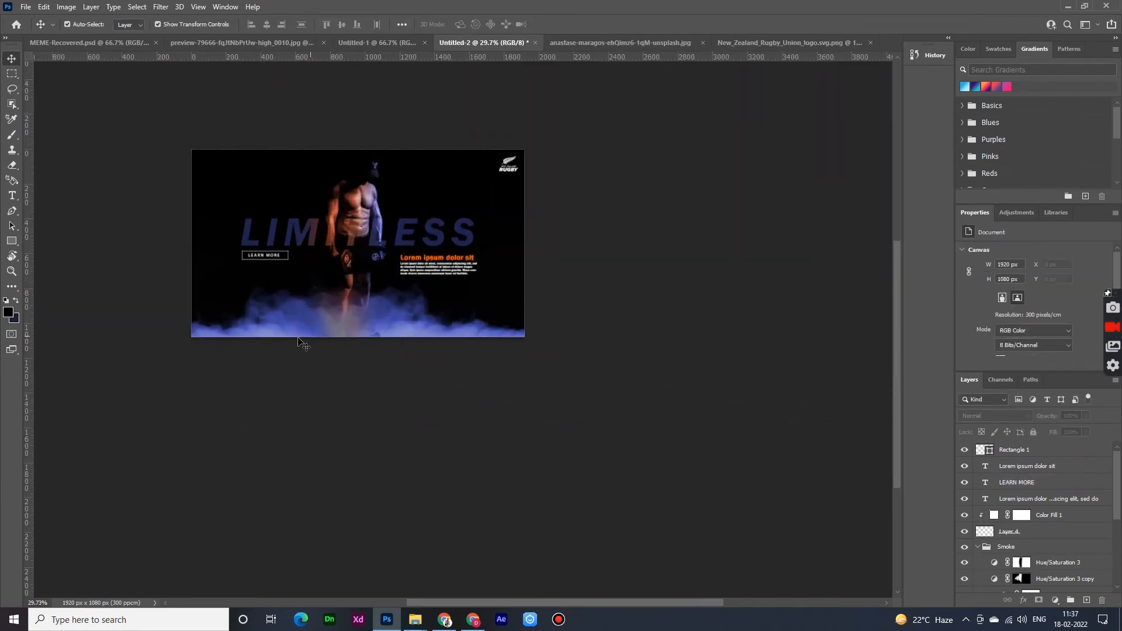
click(296, 336)
click(458, 363)
scroll(458, 363, down, 1)
scroll(414, 339, up, 2)
scroll(319, 286, up, 2)
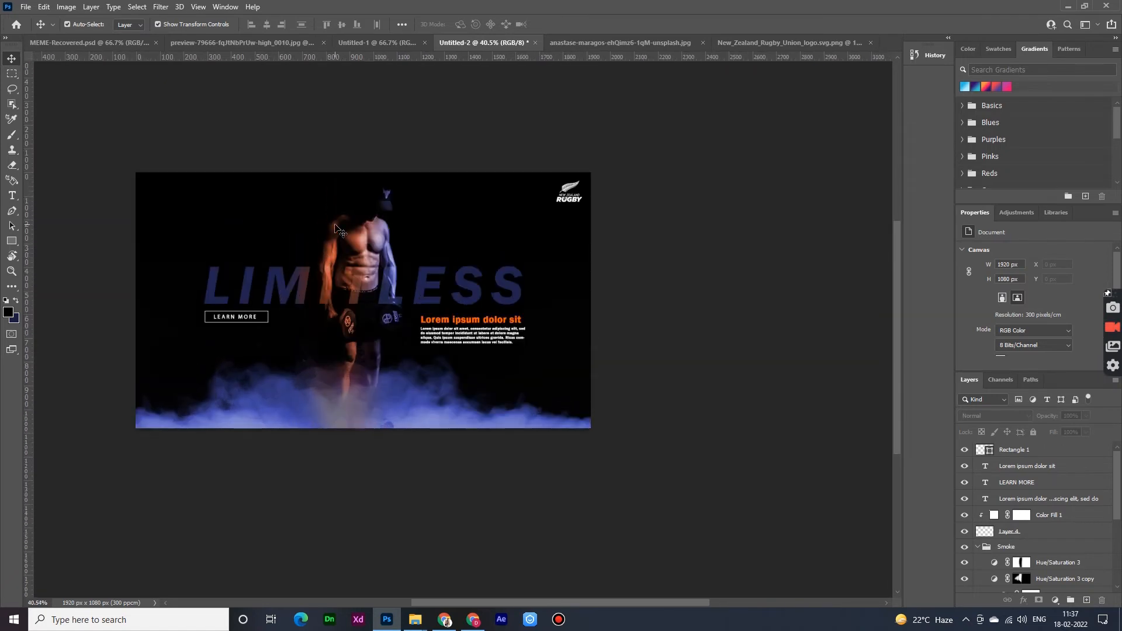
scroll(296, 289, up, 1)
Add a Hue/Saturation adjustment above the LIMITLESS text layer and clip it to that layer
click(295, 296)
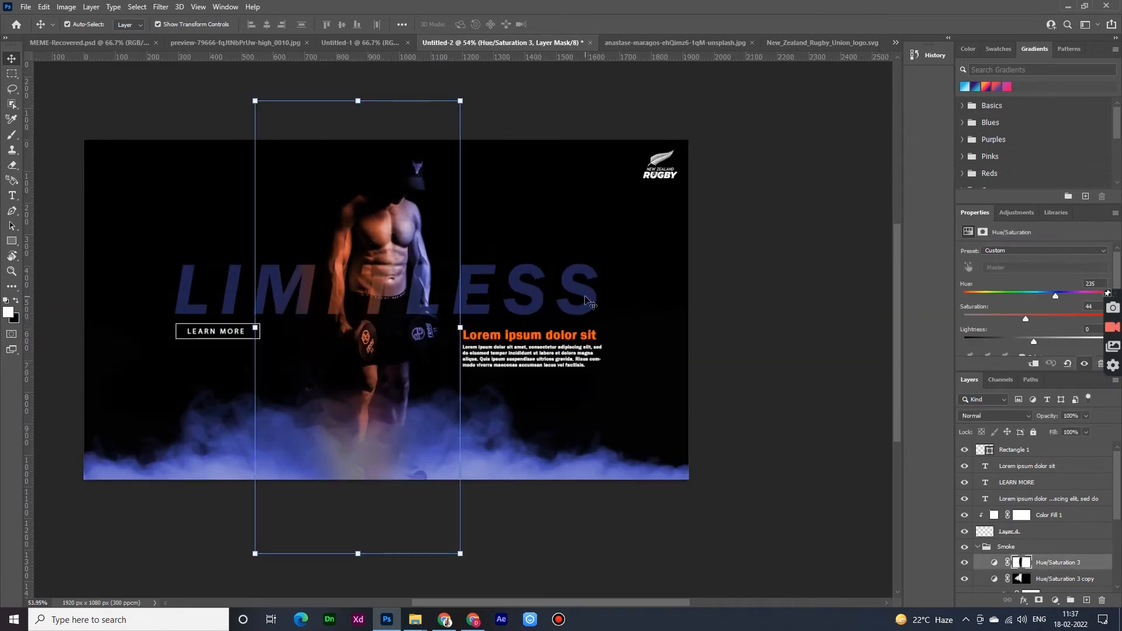
scroll(1008, 564, down, 5)
click(1026, 522)
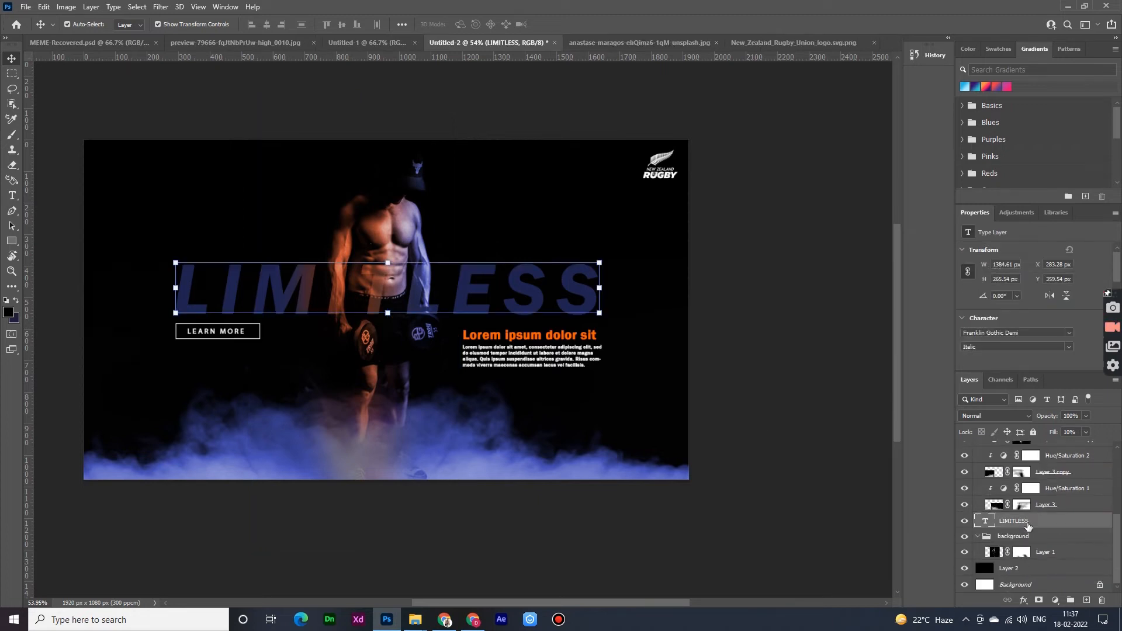
click(1057, 601)
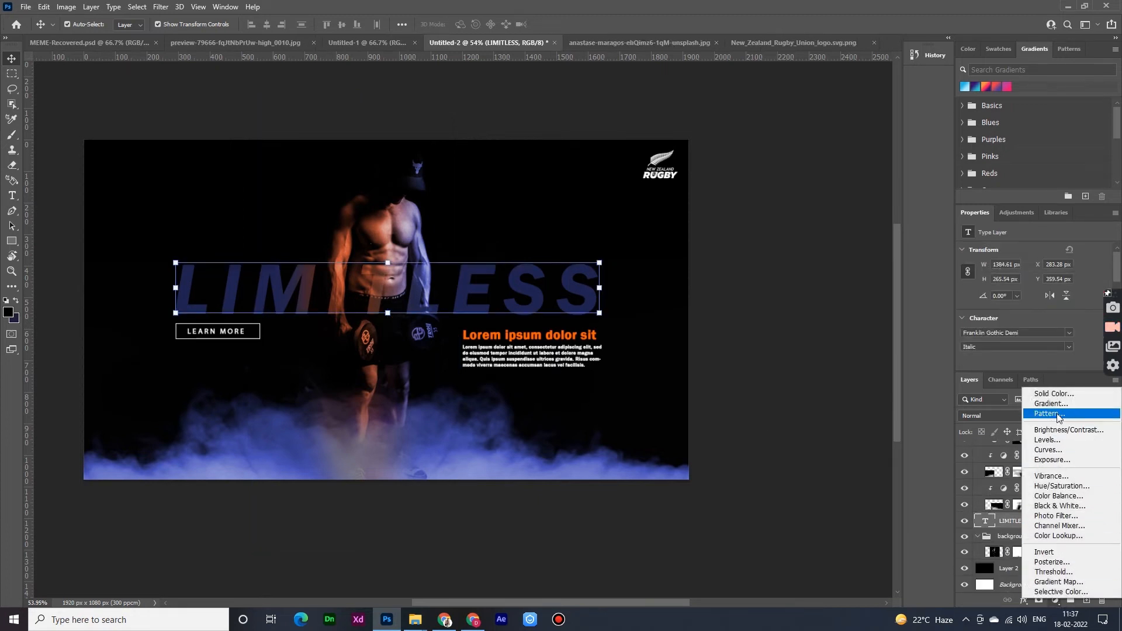
click(1060, 486)
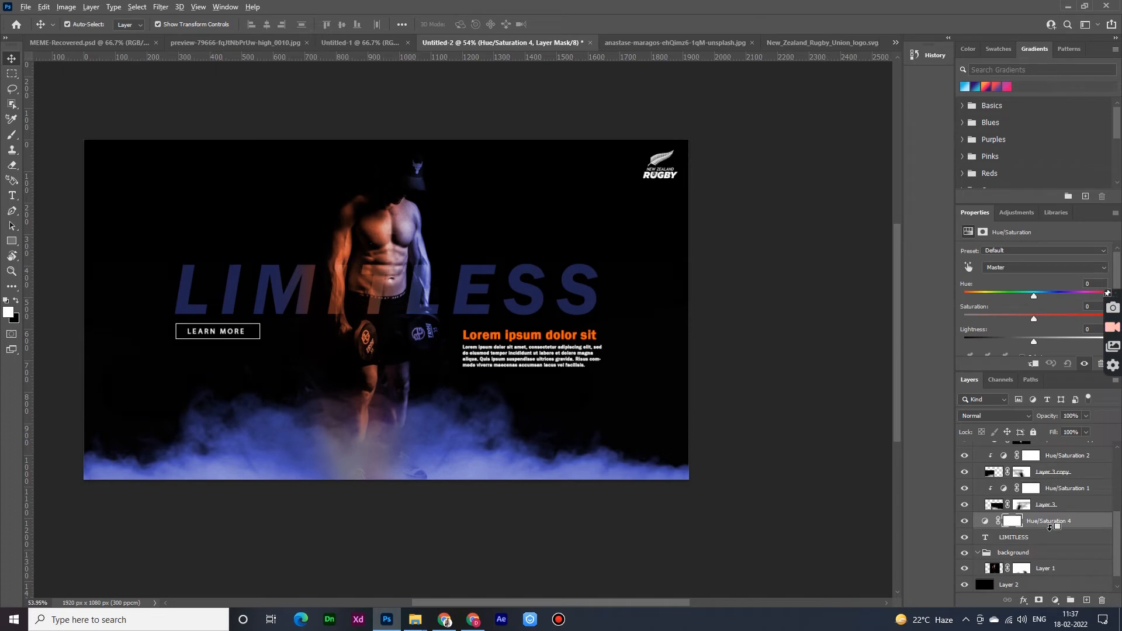
alt+click(1050, 525)
Turn on Colorize in the LIMITLESS text's Hue/Saturation adjustment with hue 47 and an increased saturation
scroll(1019, 328, down, 1)
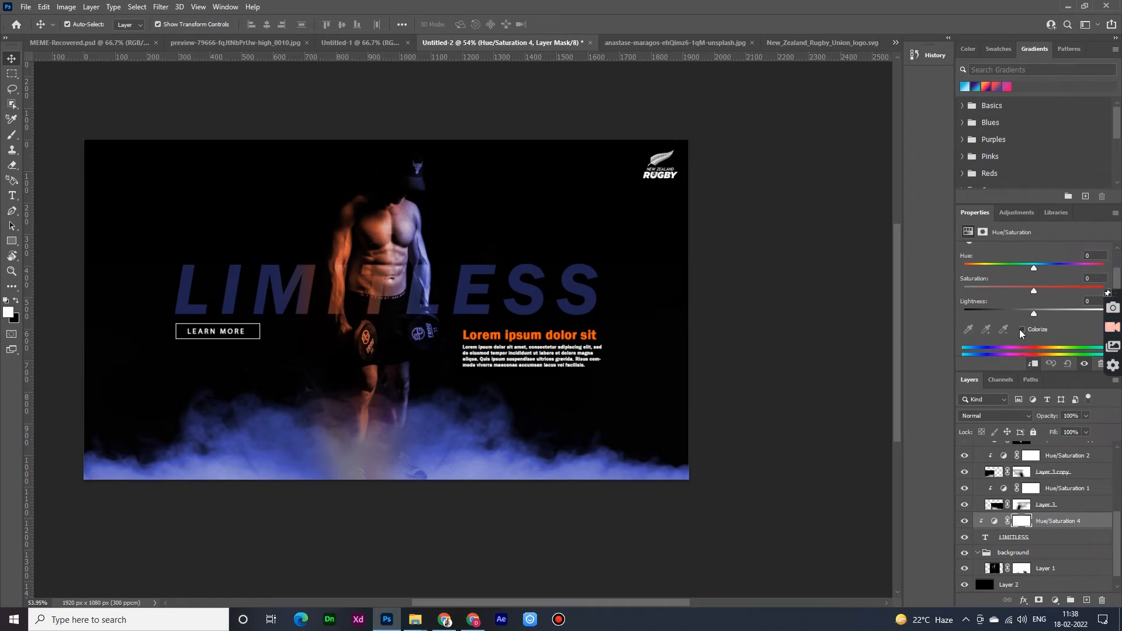
click(1021, 329)
drag(1020, 290, 1052, 290)
Try to move the LIMITLESS text and its clipped Hue/Saturation adjustment above the Smoke group
scroll(1040, 518, up, 1)
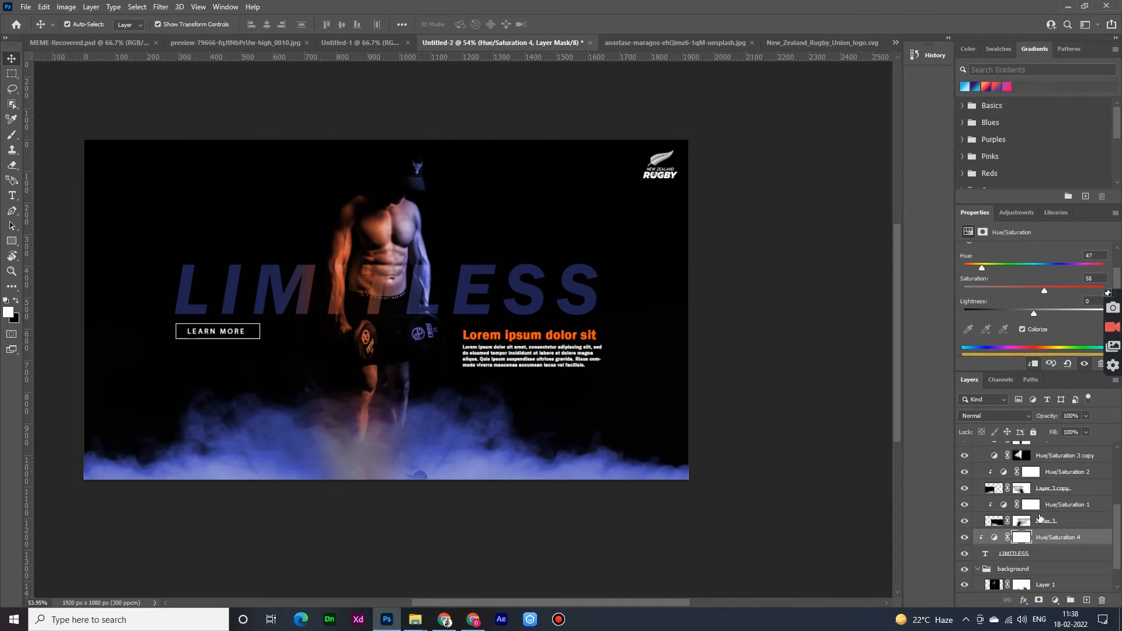
scroll(1039, 518, up, 6)
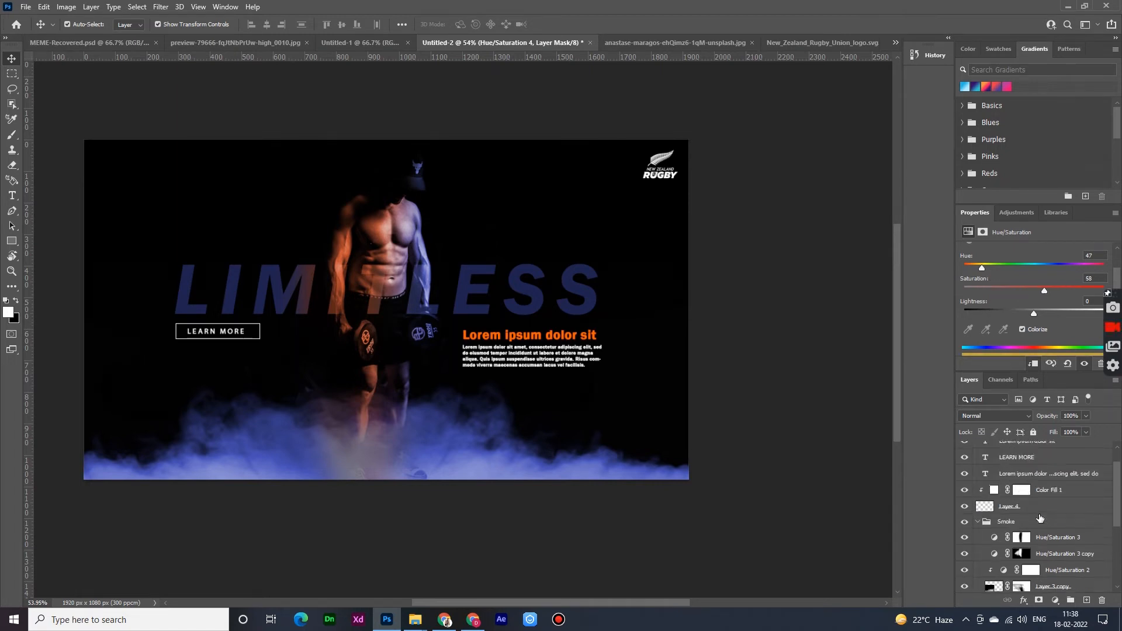
scroll(1039, 518, down, 7)
shift+click(1040, 535)
scroll(1039, 536, up, 3)
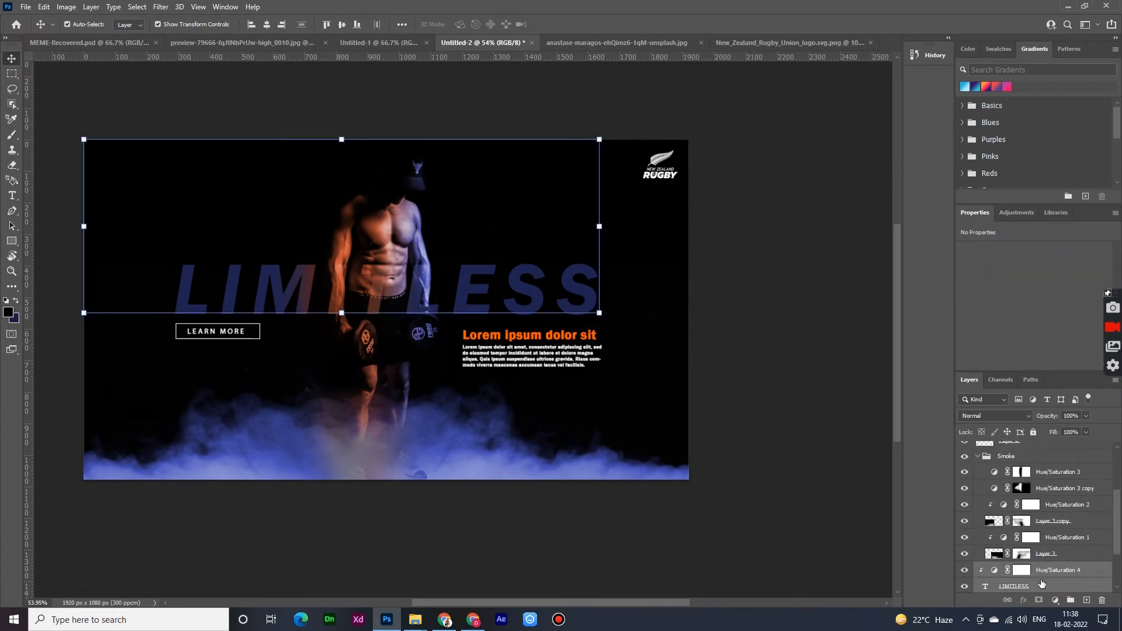
drag(1041, 584, 1028, 454)
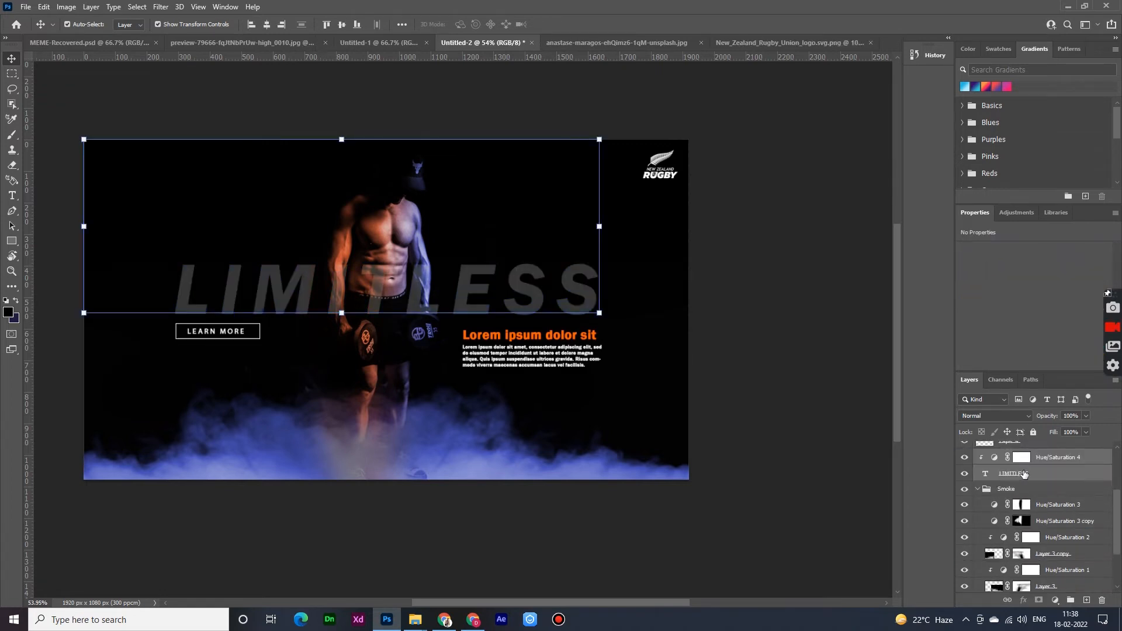
Try raising the LIMITLESS adjustment's saturation to 71 and shifting its hue towards orange-red
click(1041, 460)
drag(1045, 319, 1064, 319)
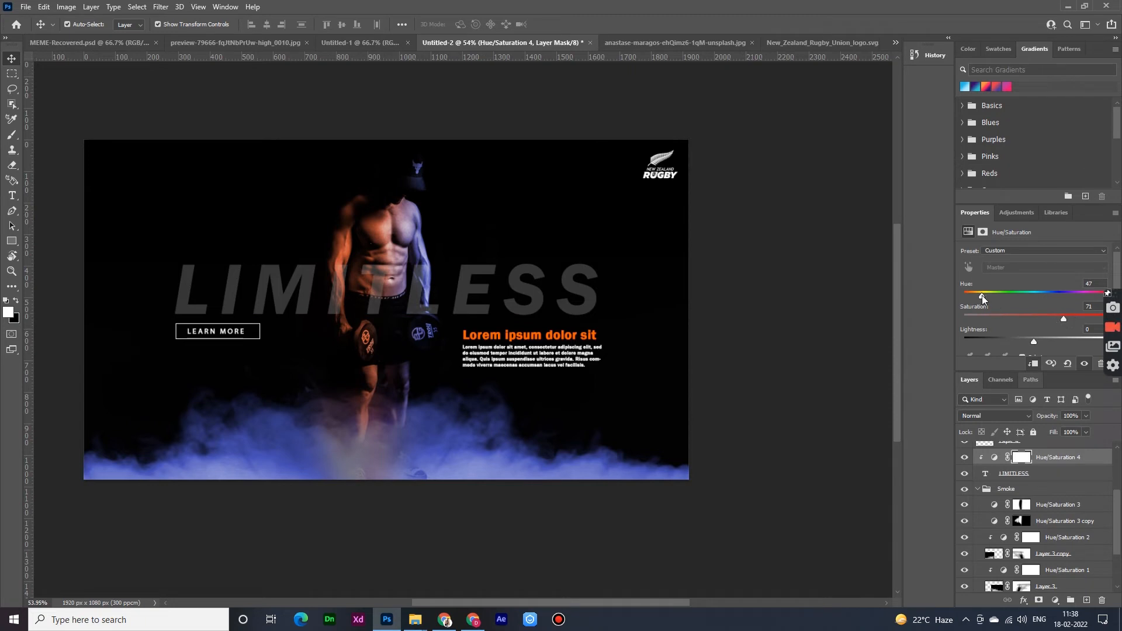
drag(982, 295, 967, 296)
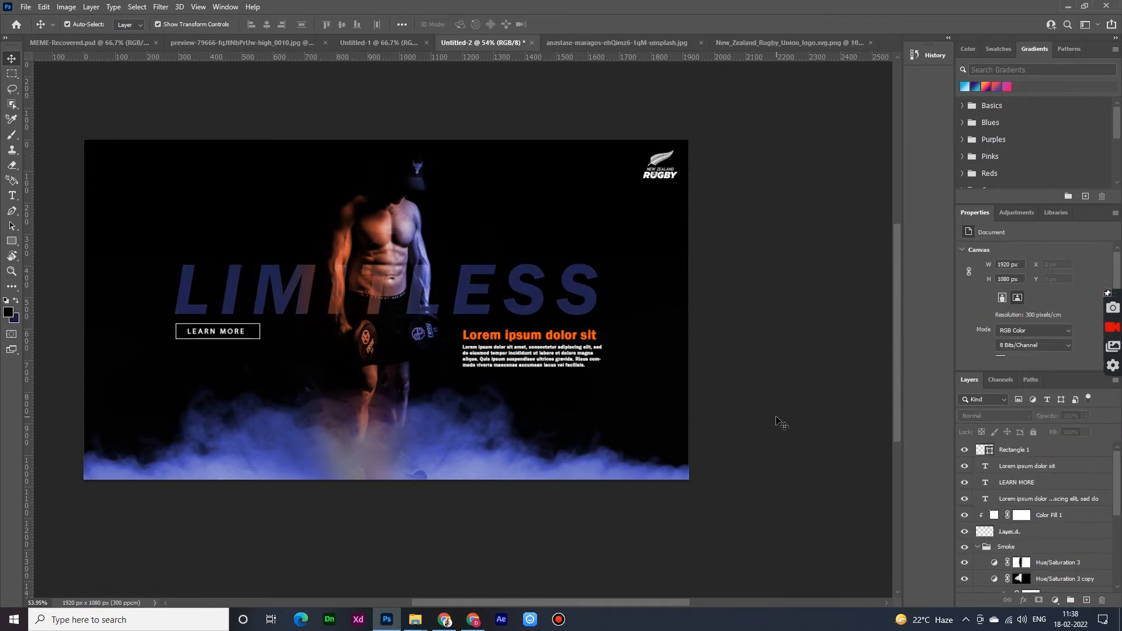
Examine the composite together with its smoke layer copy and the Hue/Saturation 3 adjustments in the Smoke group
scroll(782, 423, down, 4)
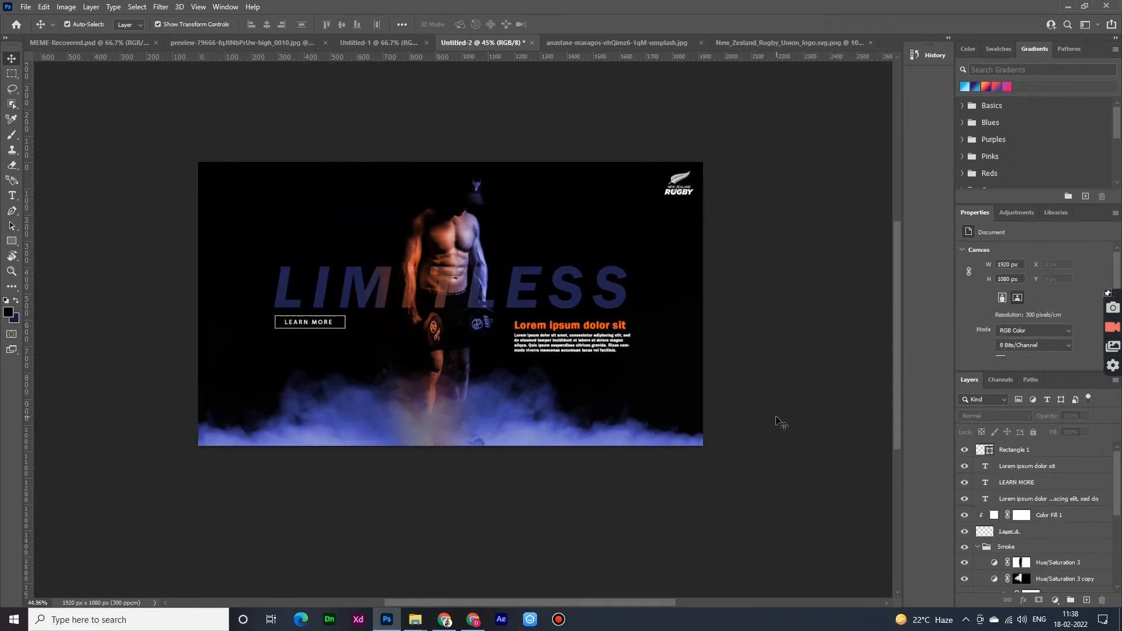
scroll(739, 453, up, 3)
click(666, 384)
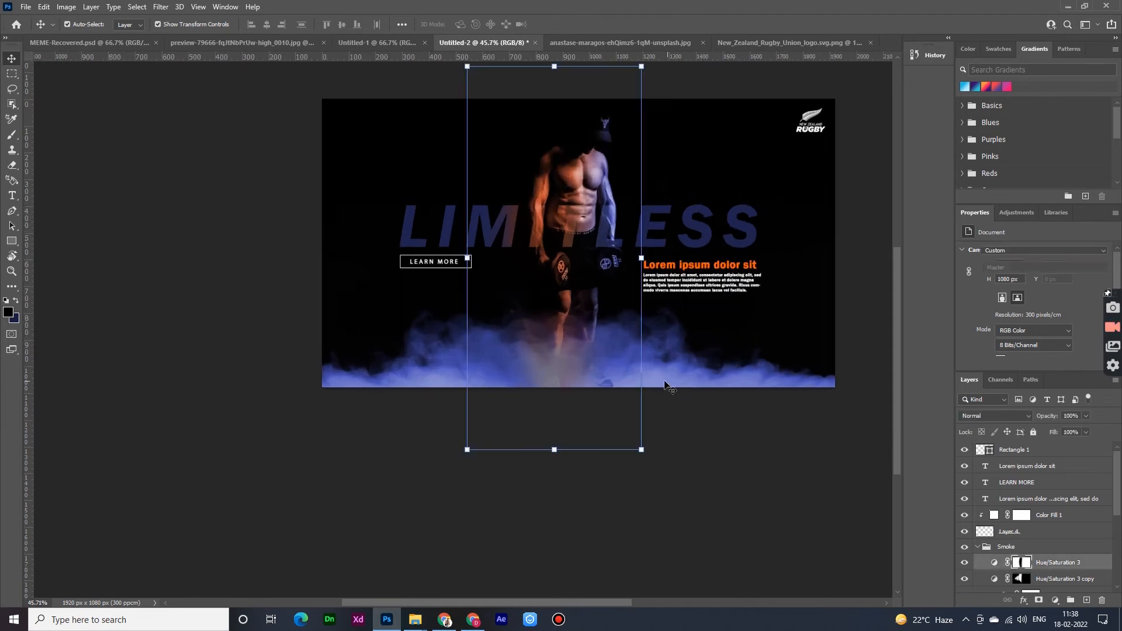
scroll(997, 540, down, 3)
click(1043, 530)
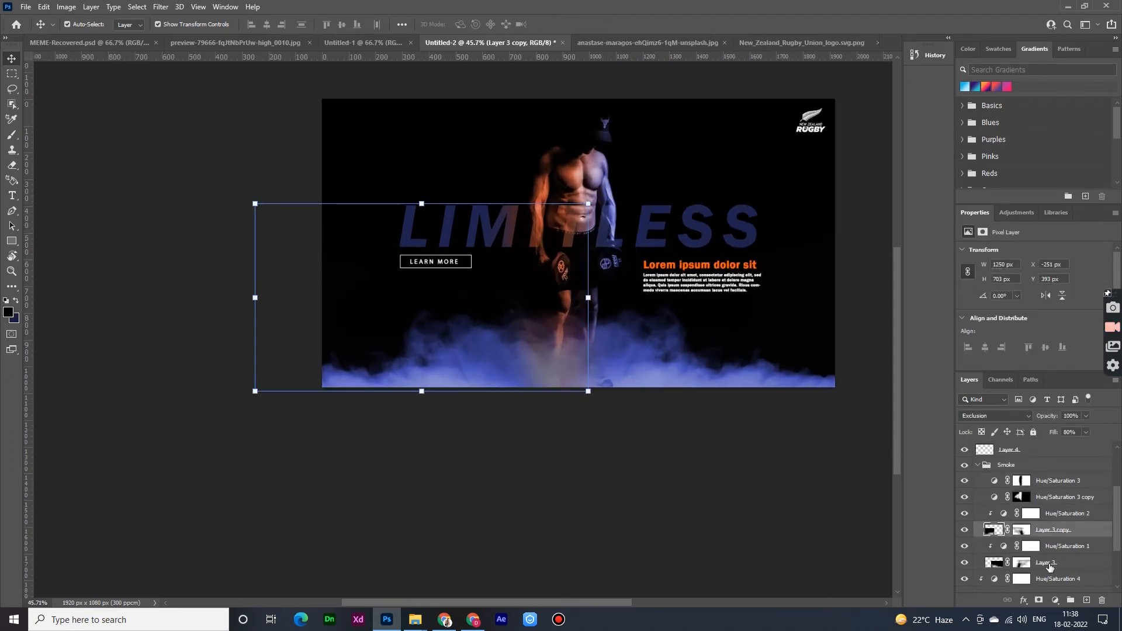
click(1045, 482)
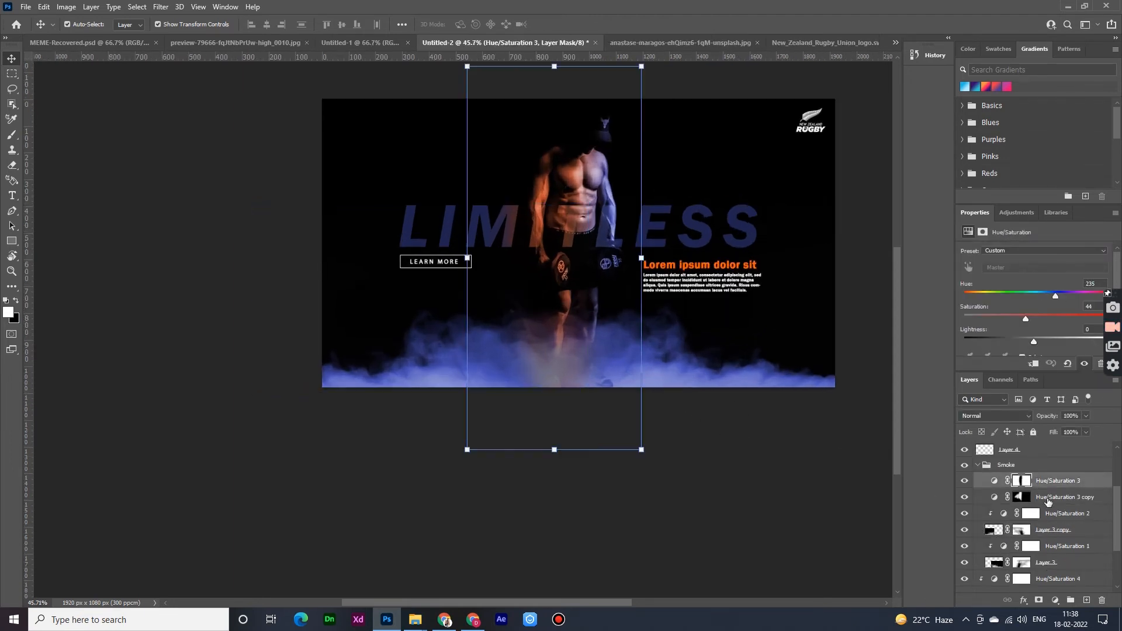
shift+click(1048, 498)
scroll(729, 468, down, 1)
click(729, 468)
scroll(729, 468, down, 4)
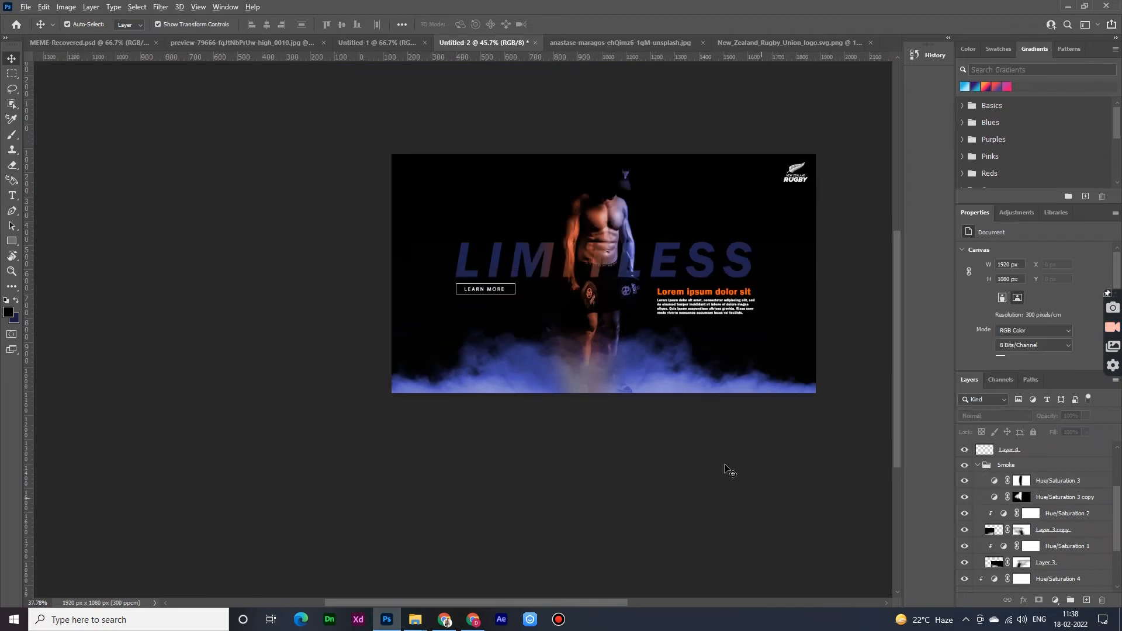
scroll(830, 390, up, 5)
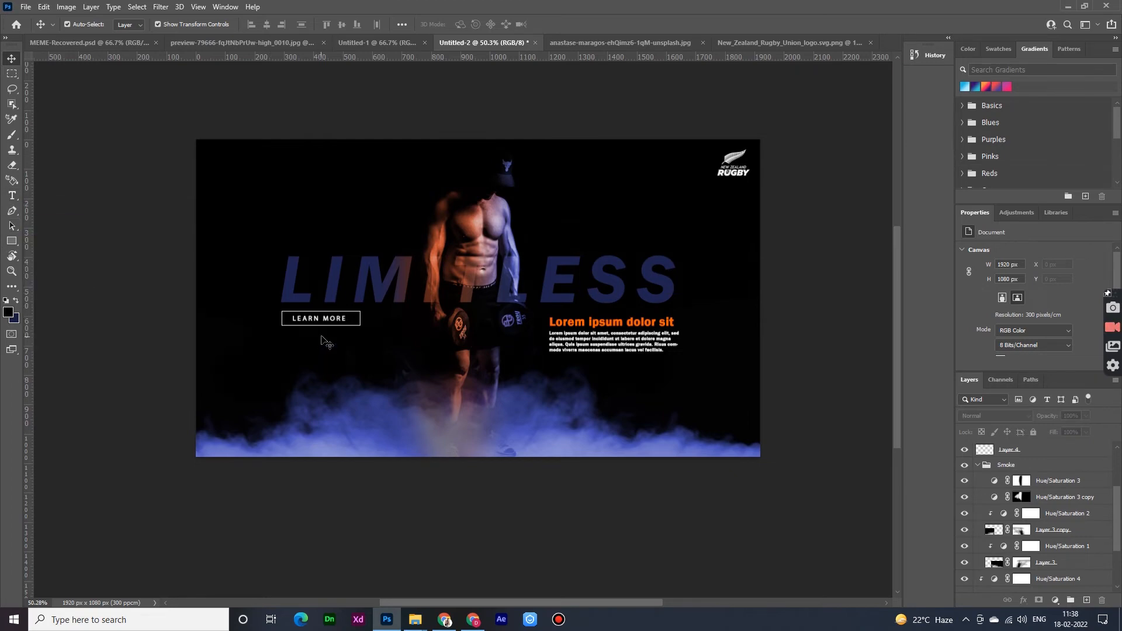
Change the stroke of the rectangle outline around LEARN MORE to the recently used orange
scroll(324, 321, up, 3)
click(311, 317)
scroll(369, 322, up, 2)
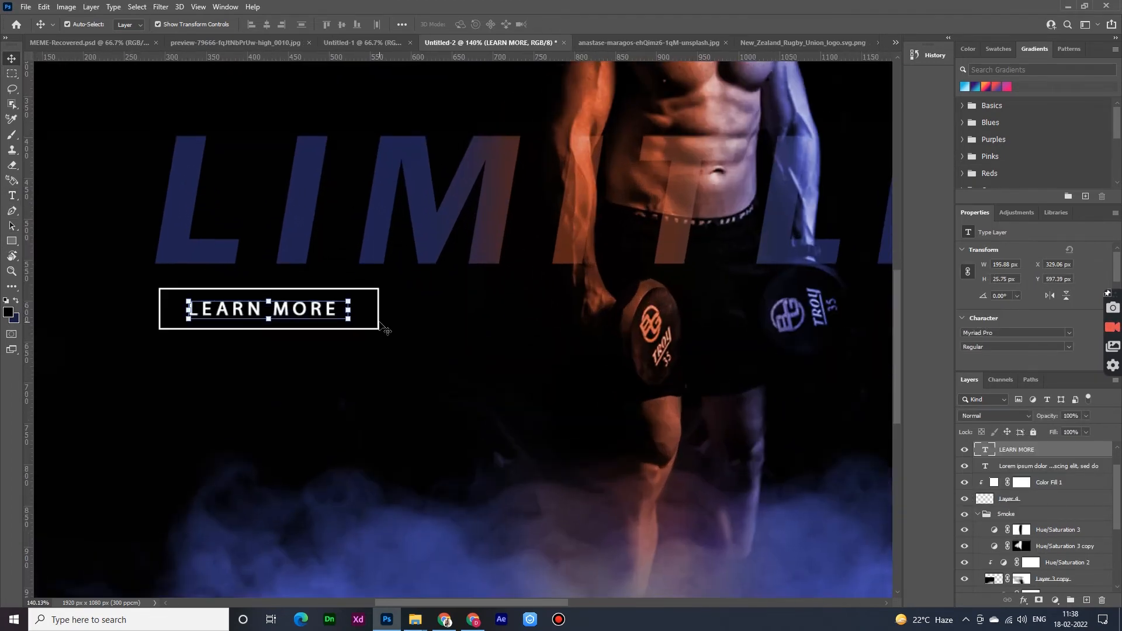
shift+click(379, 323)
scroll(449, 394, up, 2)
scroll(448, 396, down, 5)
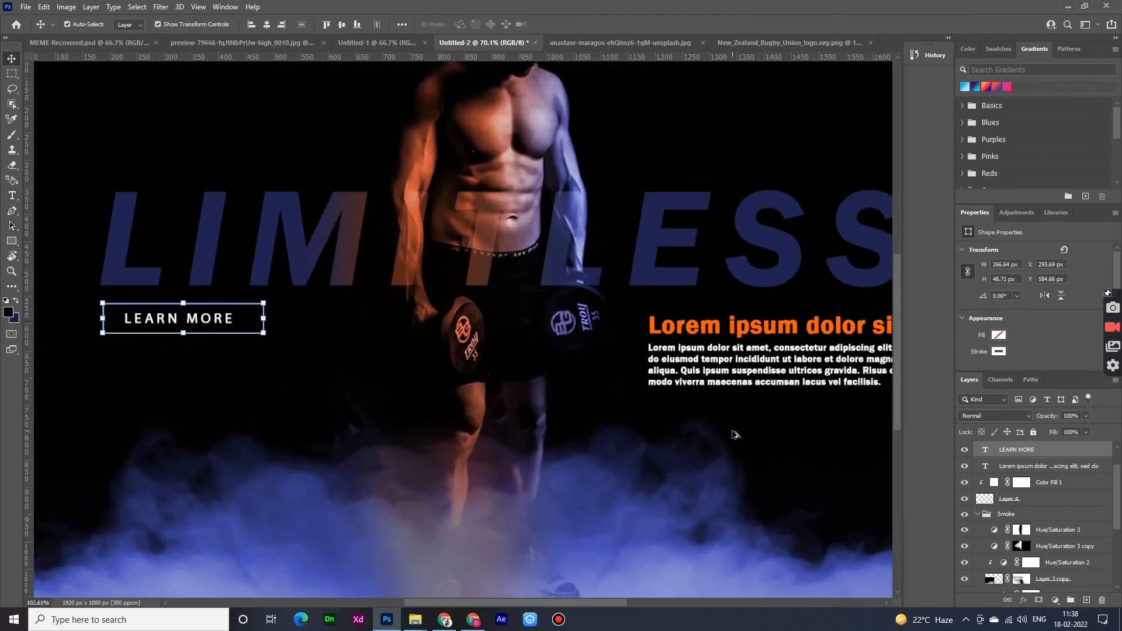
scroll(735, 435, up, 1)
click(999, 352)
click(961, 414)
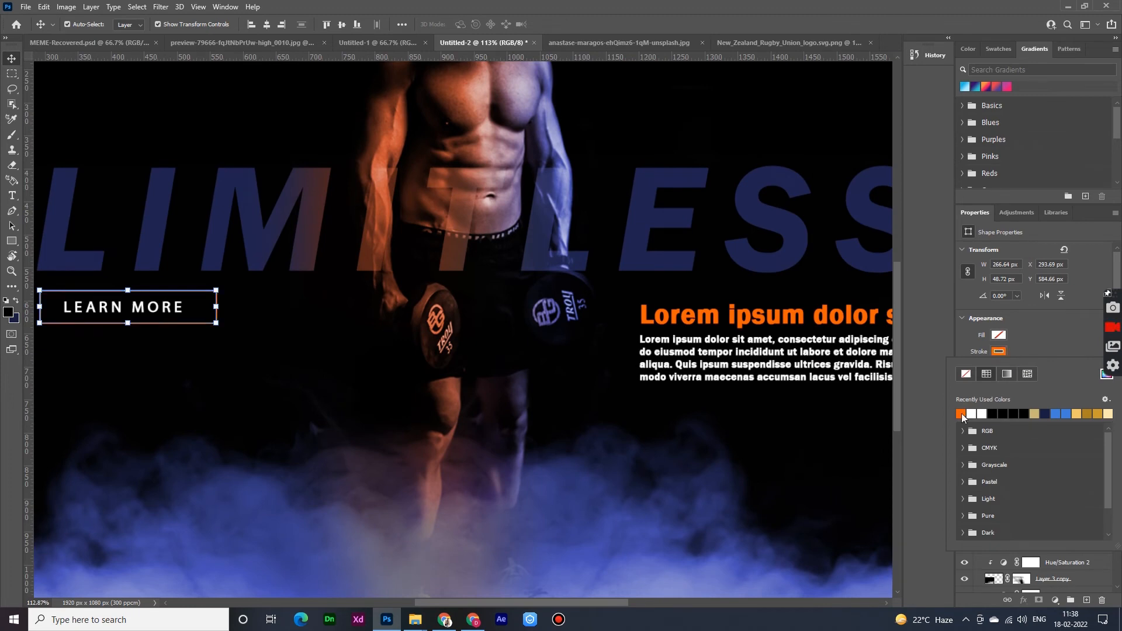
click(153, 127)
Recolour the LEARN MORE text with the orange sampled from the Lorem ipsum heading
scroll(501, 572, down, 6)
scroll(504, 581, up, 12)
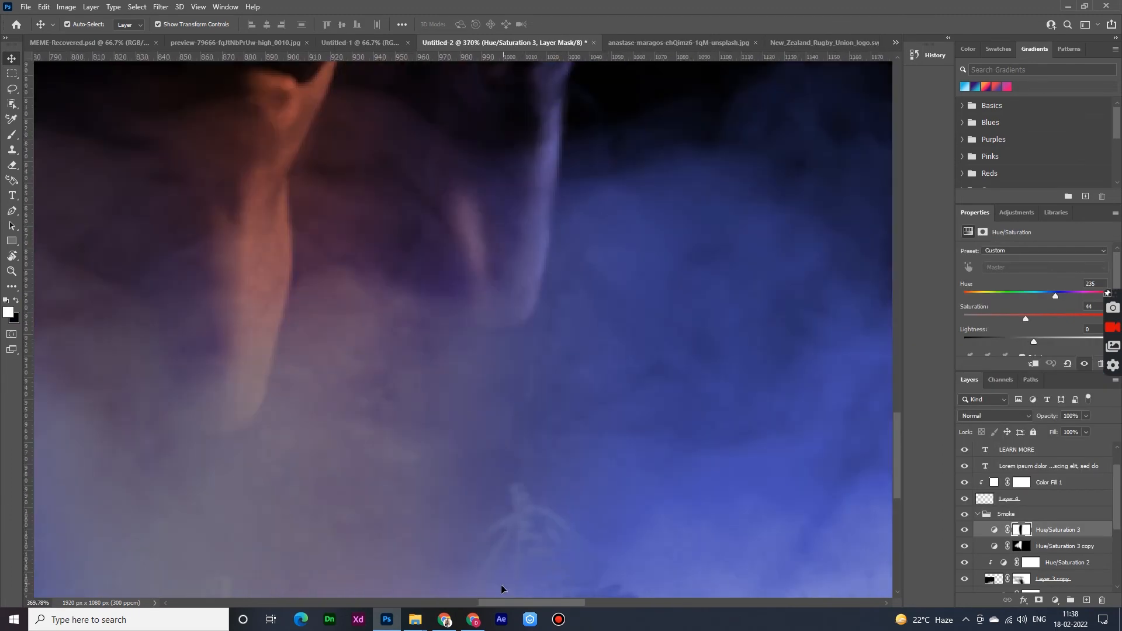
scroll(483, 572, down, 12)
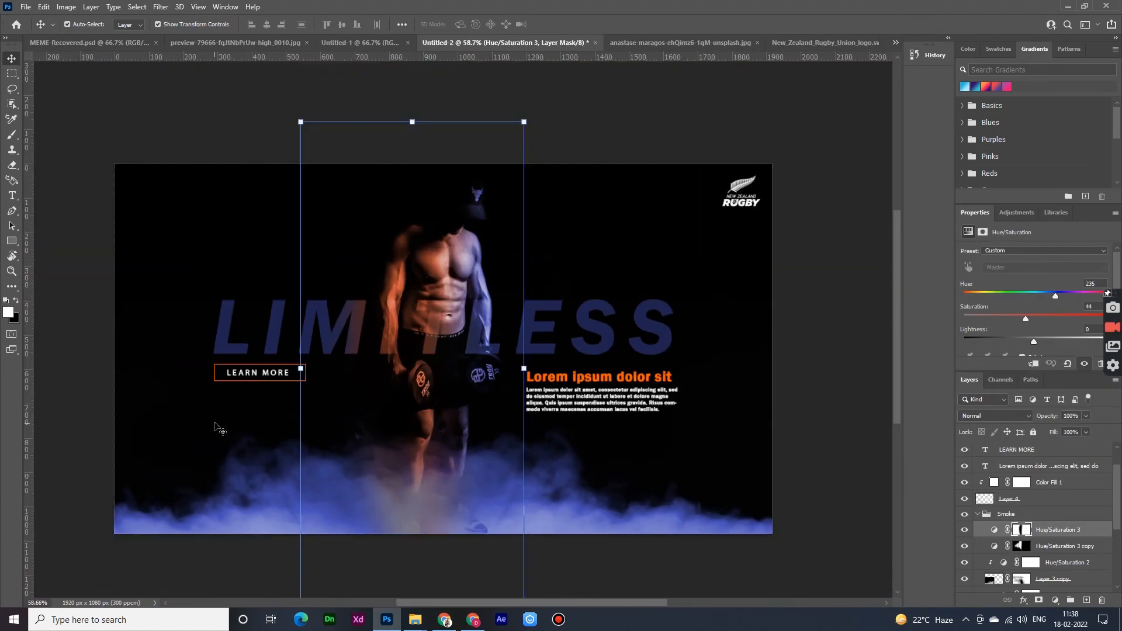
scroll(264, 383, up, 1)
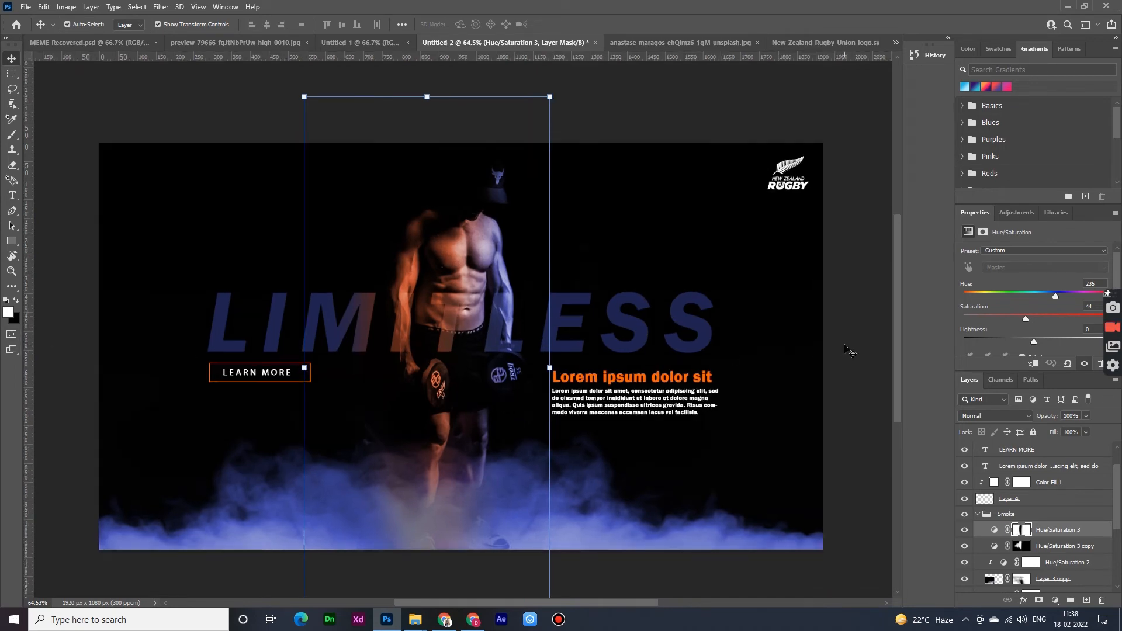
scroll(375, 380, down, 5)
scroll(374, 383, up, 8)
click(373, 381)
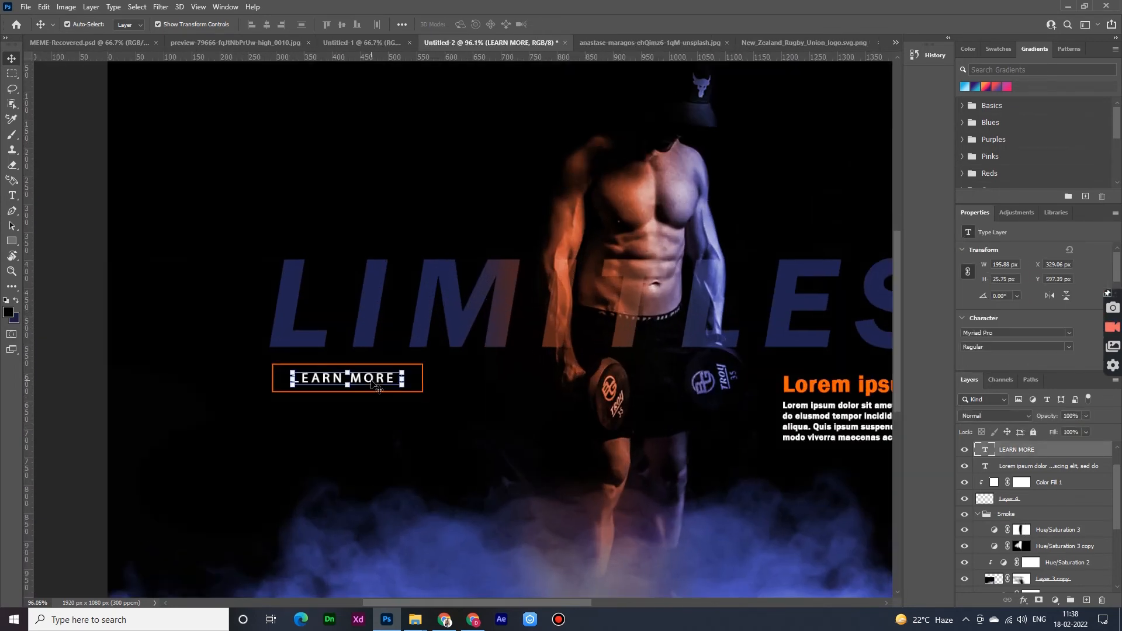
scroll(1070, 363, down, 3)
click(1056, 352)
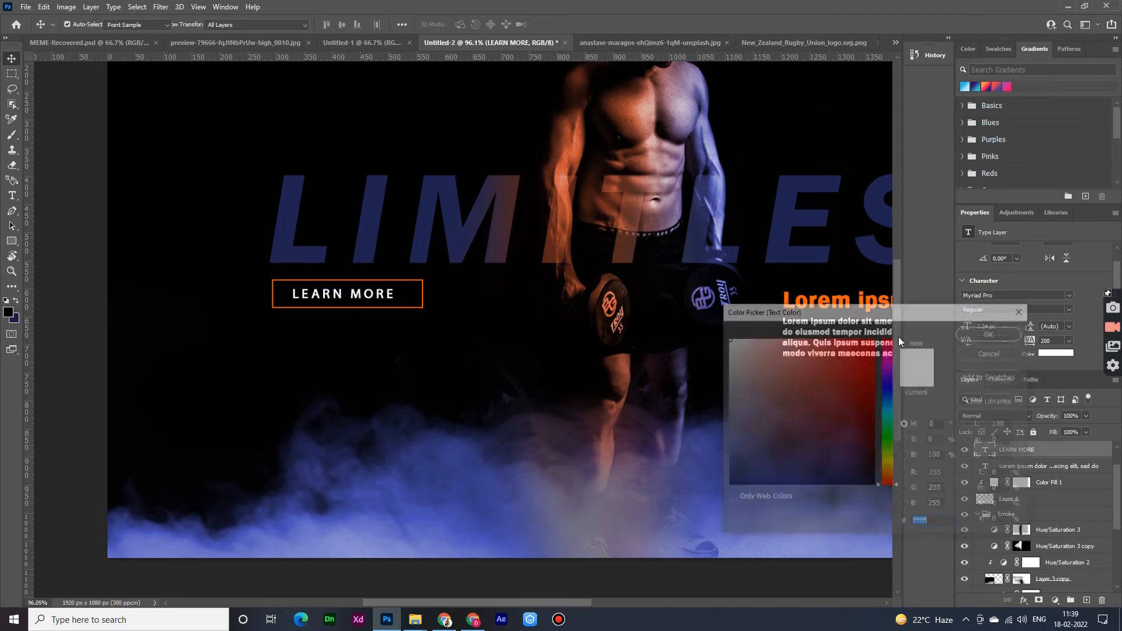
click(802, 295)
click(992, 333)
key(t)
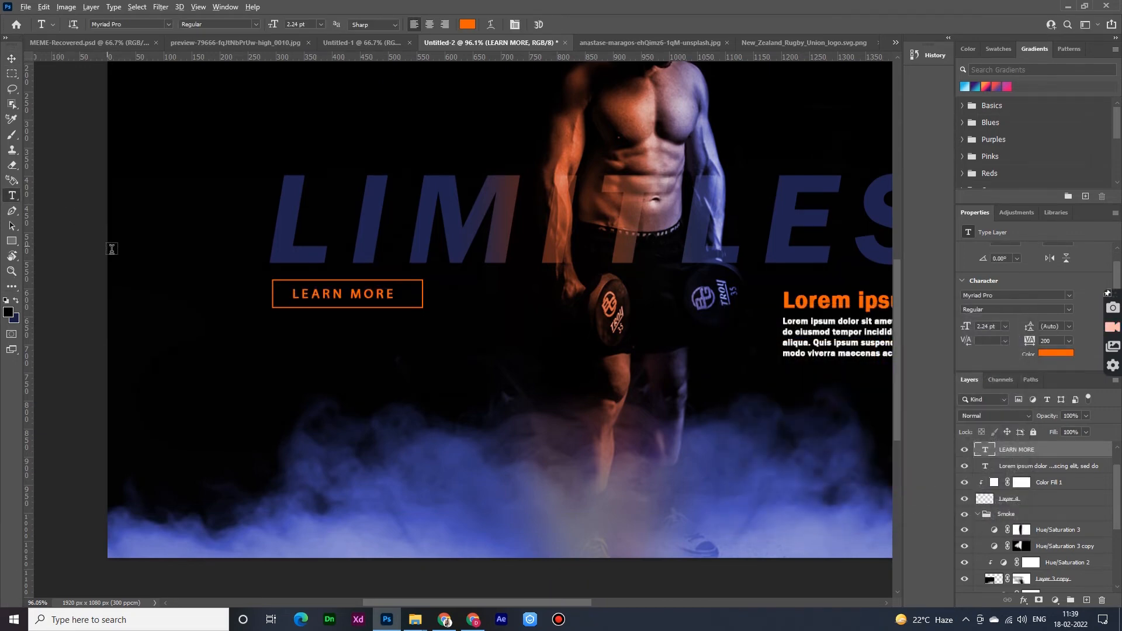
Duplicate the man's photo layer, Layer 1, in the background group and reselect the original
scroll(206, 339, down, 4)
scroll(207, 339, up, 3)
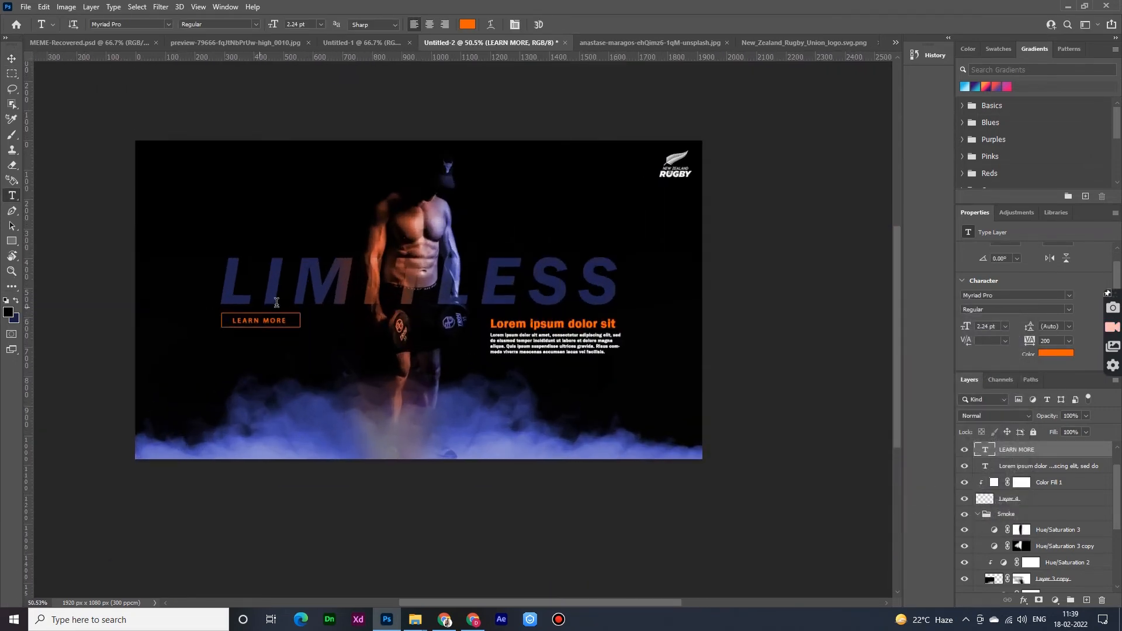
key(v)
click(1052, 530)
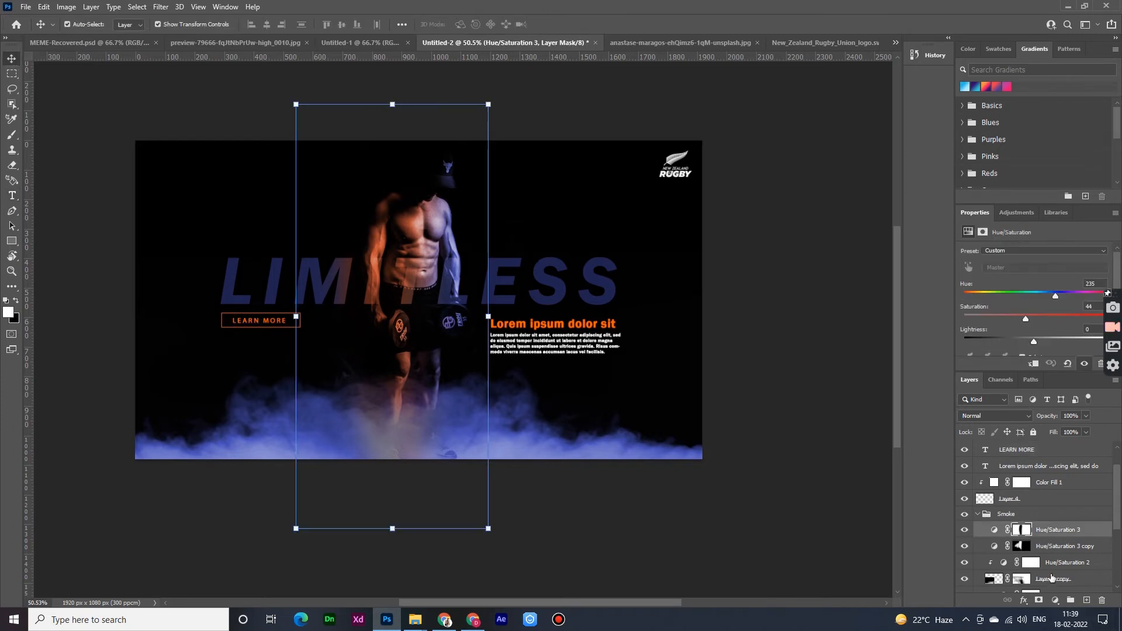
scroll(1052, 538, down, 3)
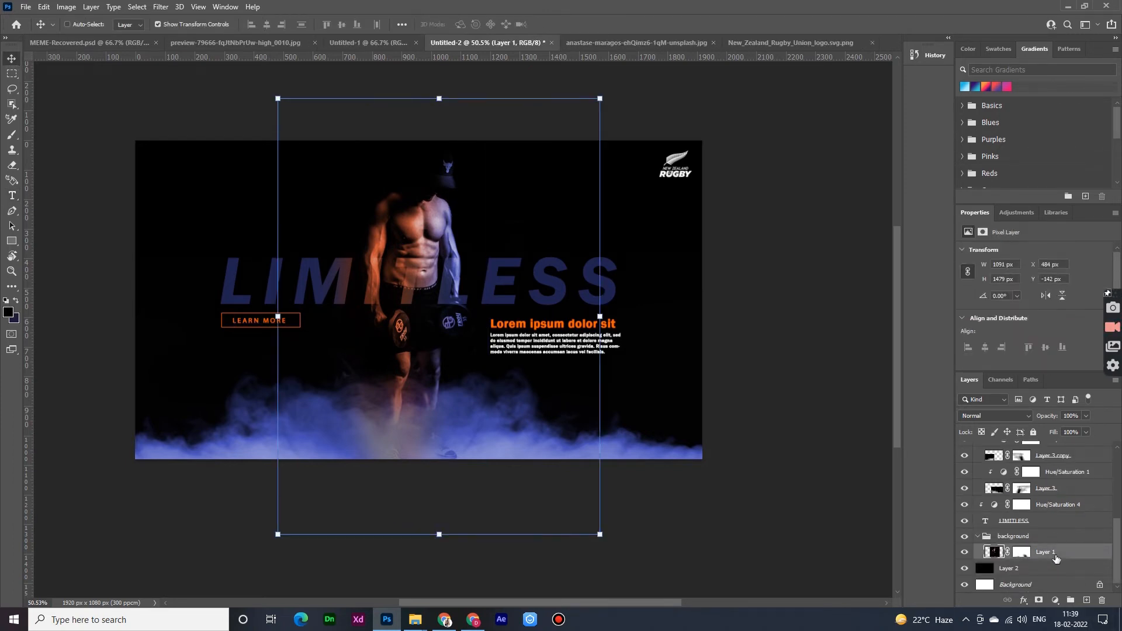
key(ctrl+j)
click(1052, 558)
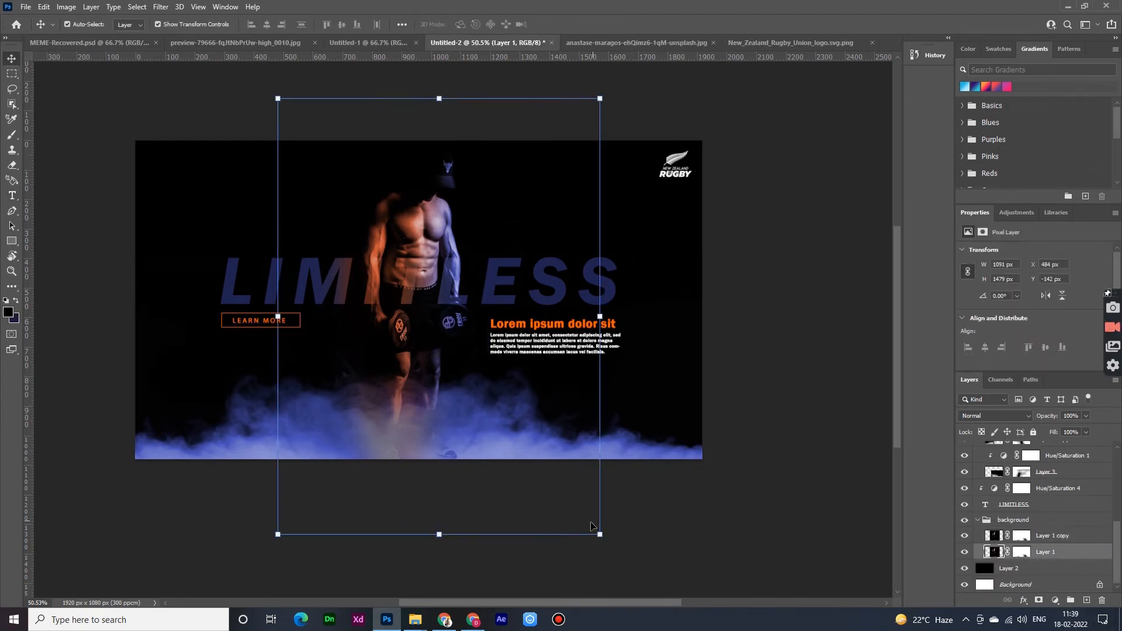
Enlarge the original Layer 1 from its centre to 1399 × 1895 px and reorder it above Layer 1 copy
drag(601, 533, 696, 551)
click(579, 24)
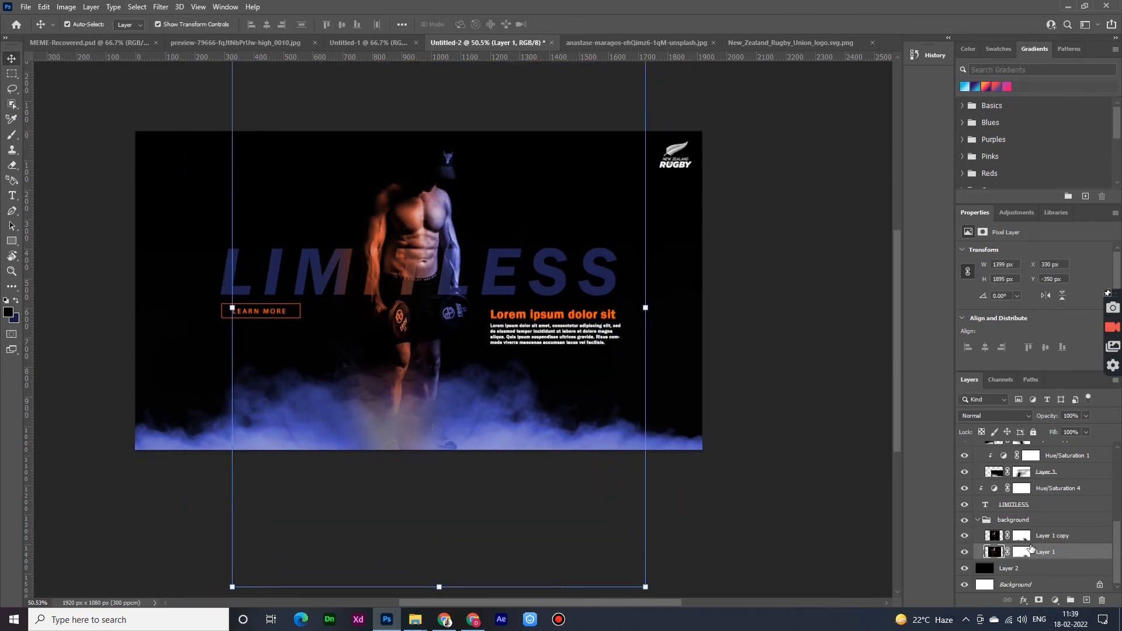
drag(1037, 556, 1040, 532)
Undo the stray shift of the Hue/Saturation 3 mask and move the enlarged Layer 1 to the top of the layer stack
drag(429, 200, 372, 200)
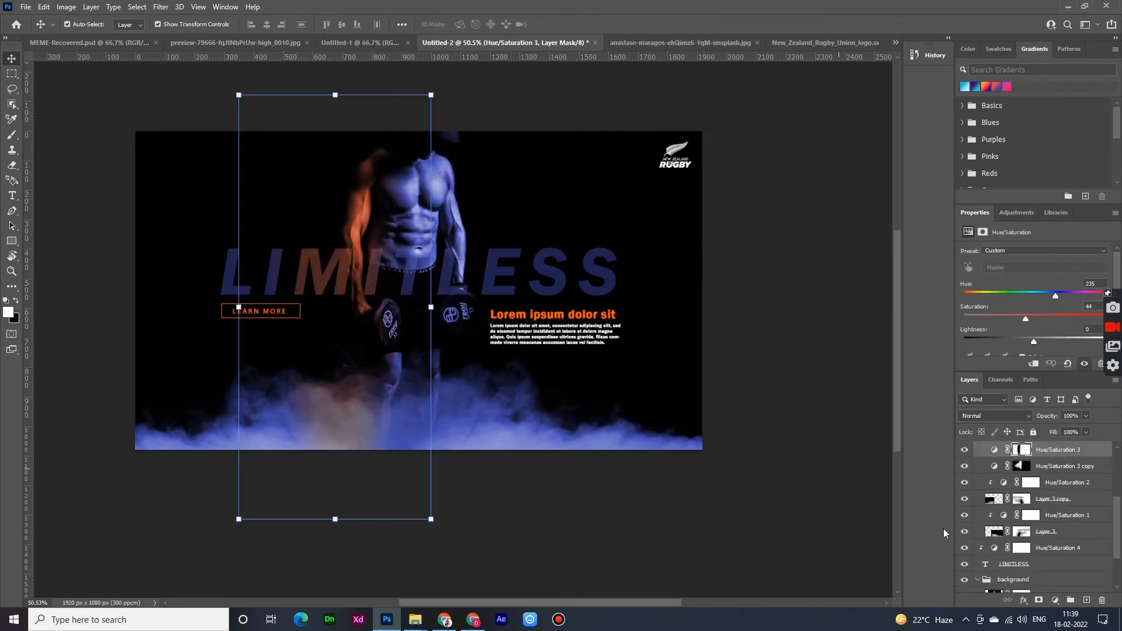
key(ctrl+z)
scroll(1044, 565, down, 2)
drag(1037, 538, 1035, 420)
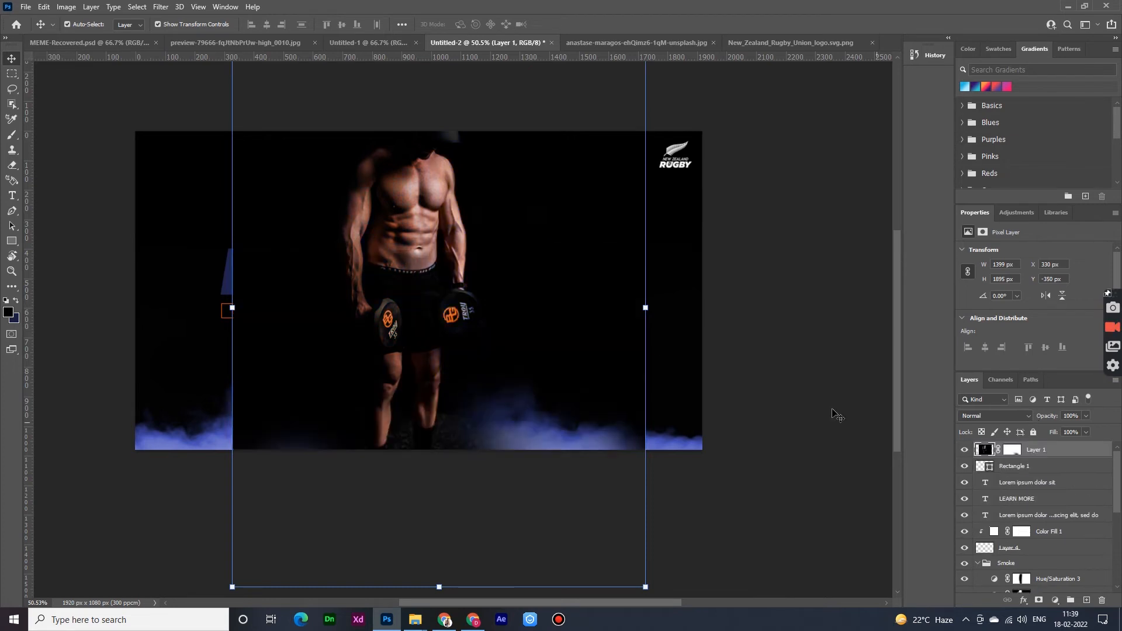
Enlarge Layer 1 from its centre to 2341 × 3171 px and position the man over the canvas's left half
drag(410, 307, 352, 317)
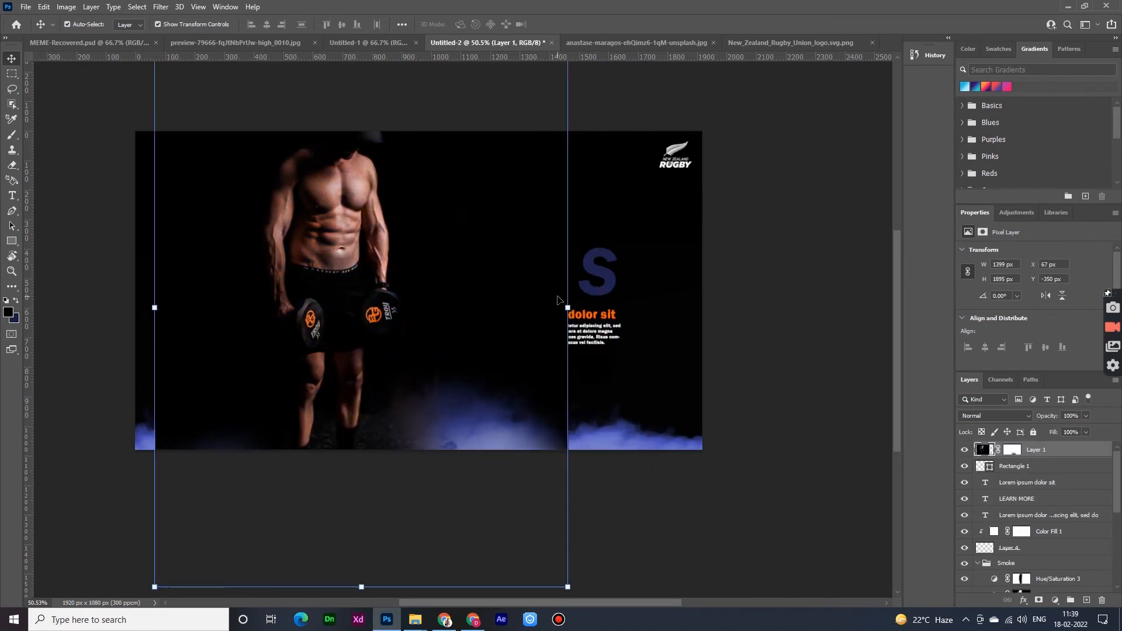
drag(568, 307, 549, 356)
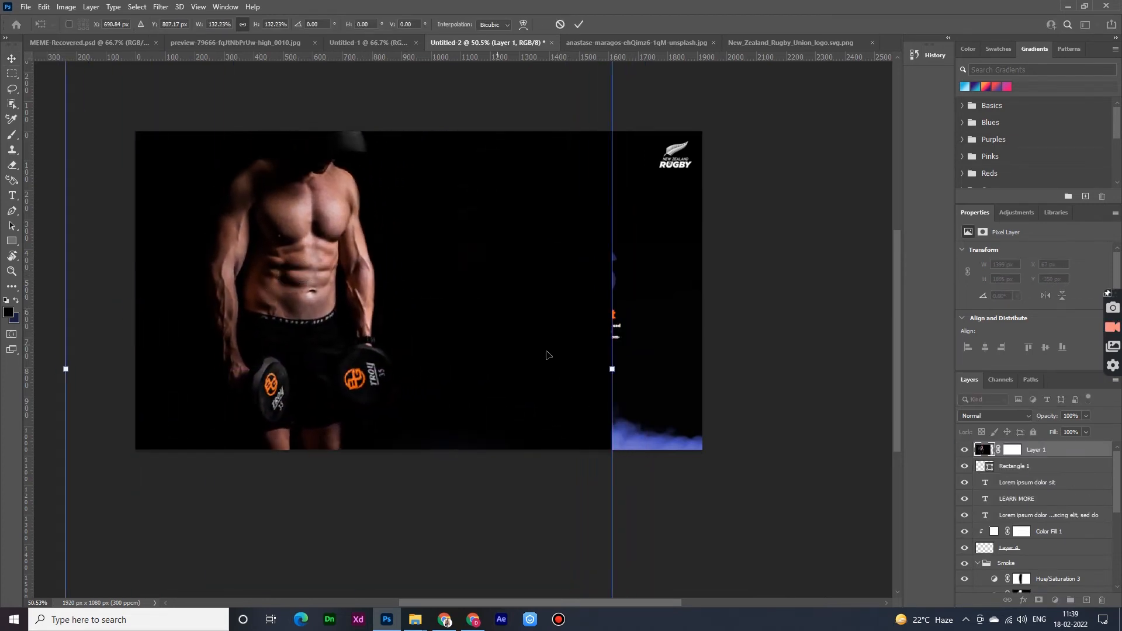
drag(612, 368, 685, 434)
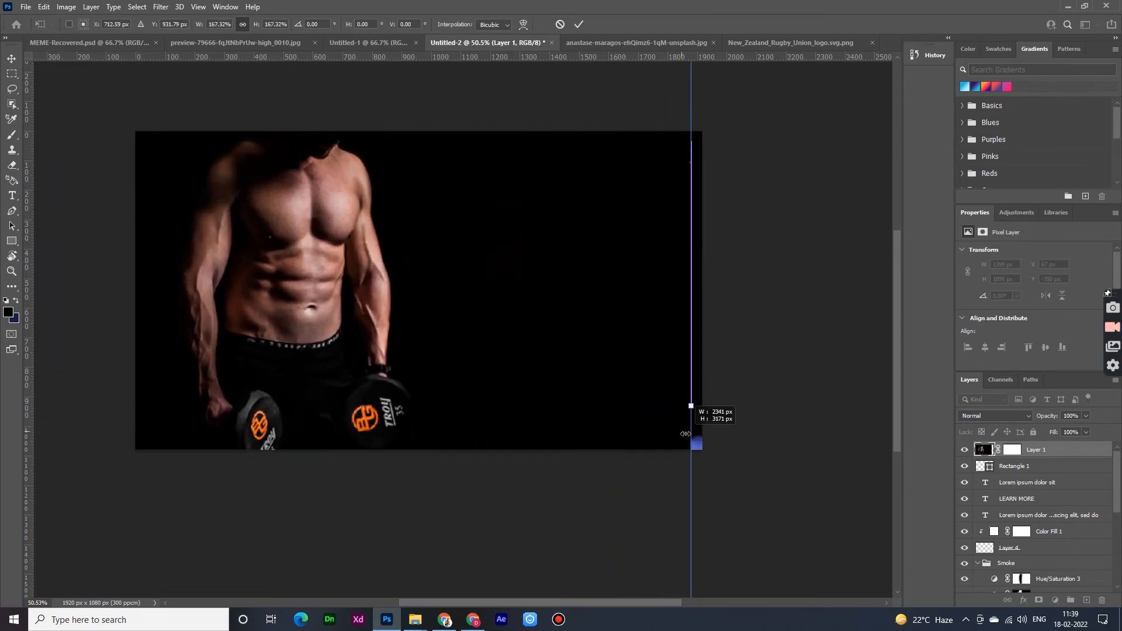
mouse_move(381, 288)
mouse_down()
mouse_move(381, 313)
mouse_move(381, 303)
mouse_up()
click(578, 25)
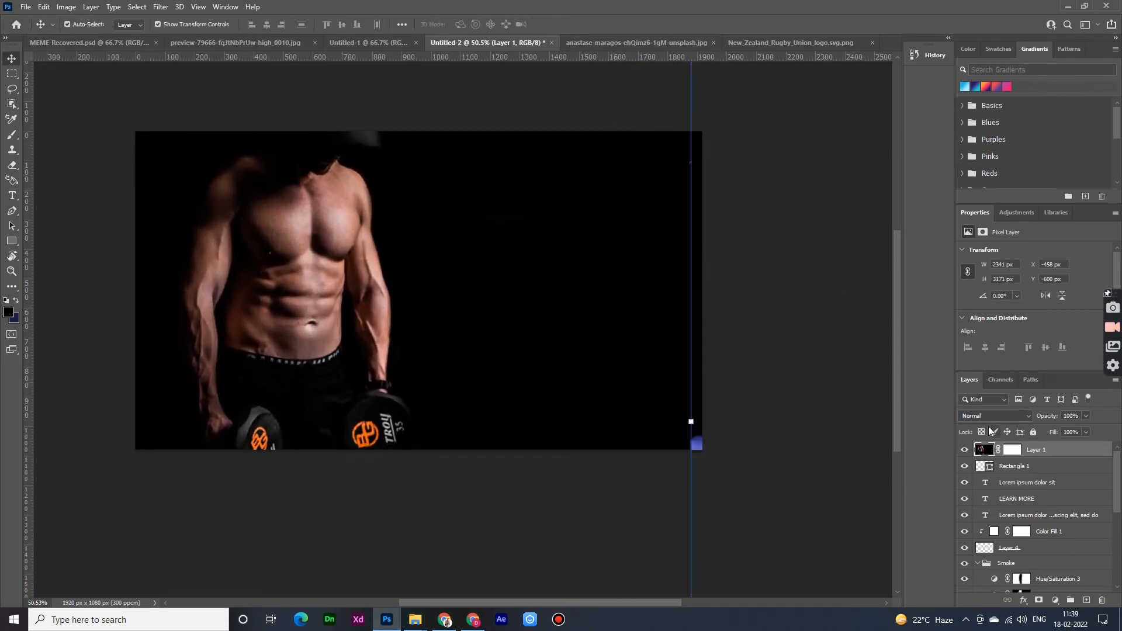
Set Layer 1's blend mode to Screen and shift it sideways to X -610 px
click(993, 416)
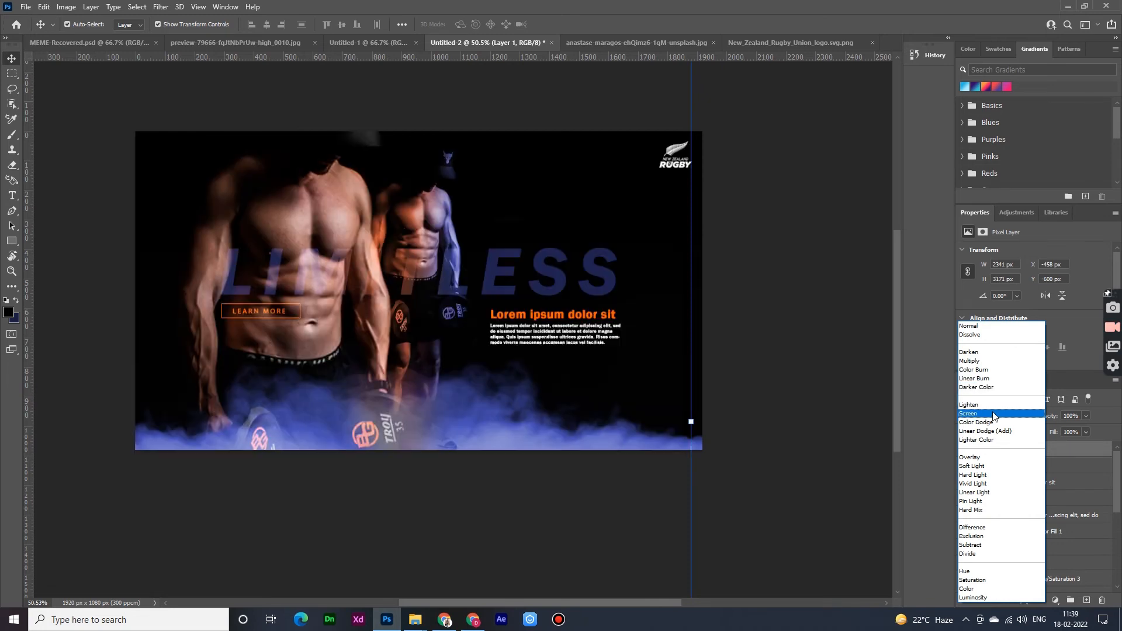
click(994, 416)
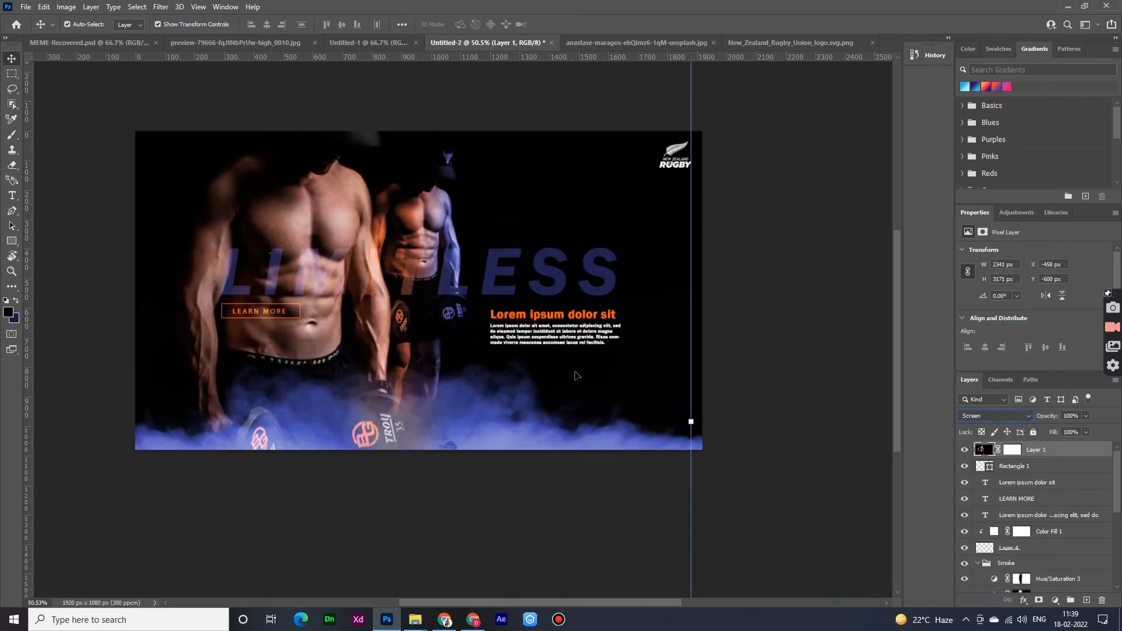
drag(312, 341, 266, 341)
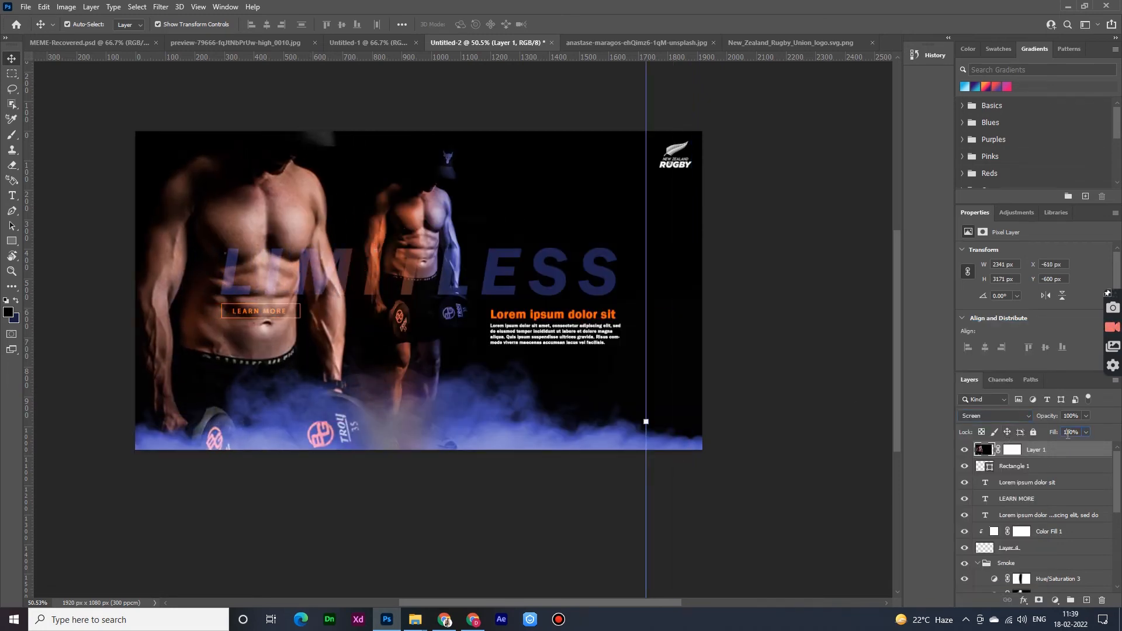
Lower the fill of Layer 1 to 10% so the enlarged man becomes a faint backdrop
scroll(1067, 434, down, 9)
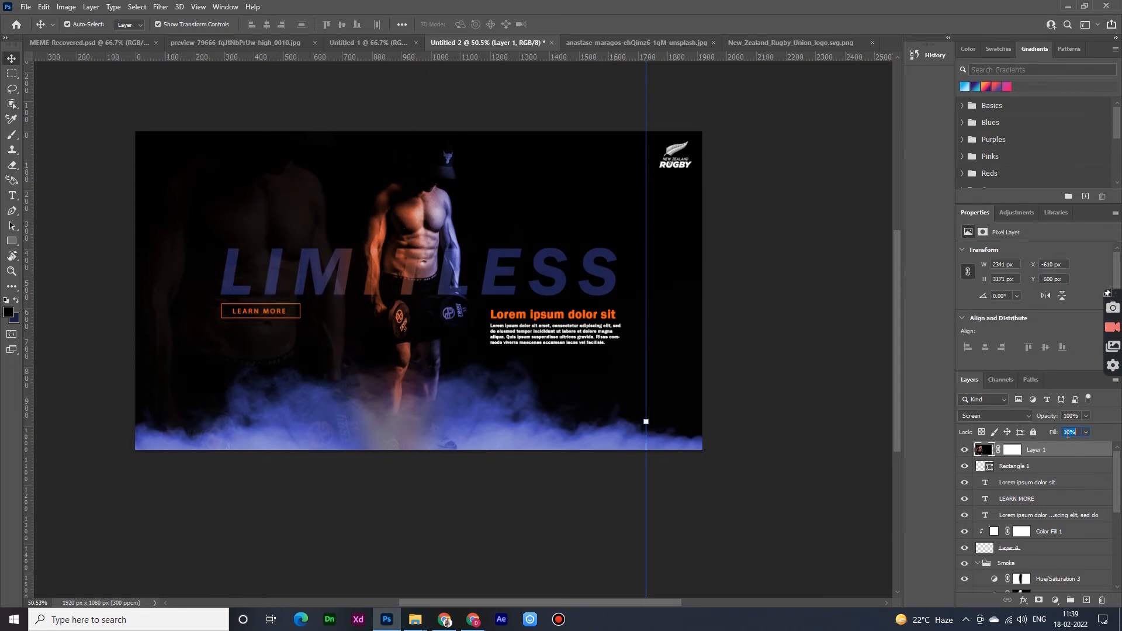
key(shift+Up)
key(shift+Down)
key(shift+Down)
key(shift+Up)
click(853, 433)
scroll(621, 374, down, 6)
scroll(780, 465, up, 6)
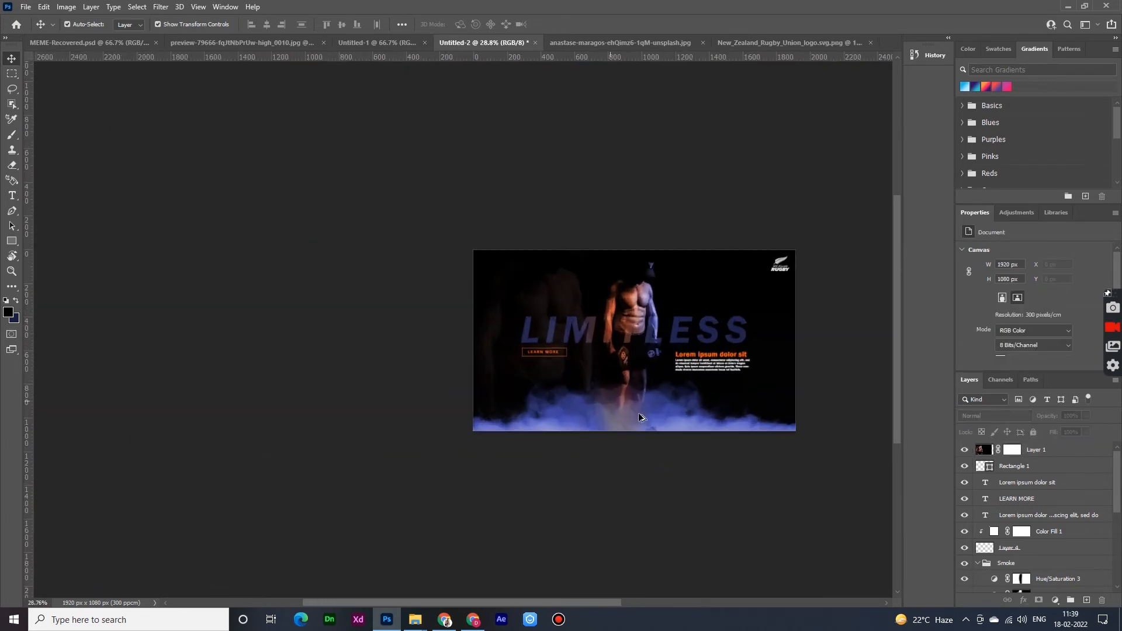
Draw a white vertical Pen line about 582 px long near the canvas's left edge, with a 2 px stroke
click(387, 194)
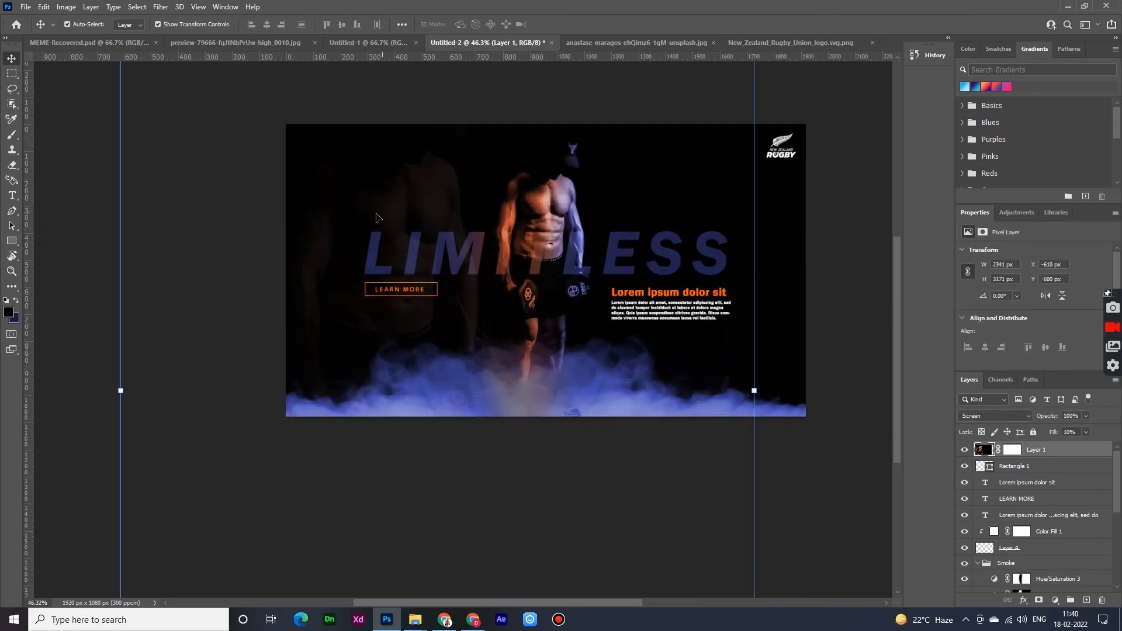
key(p)
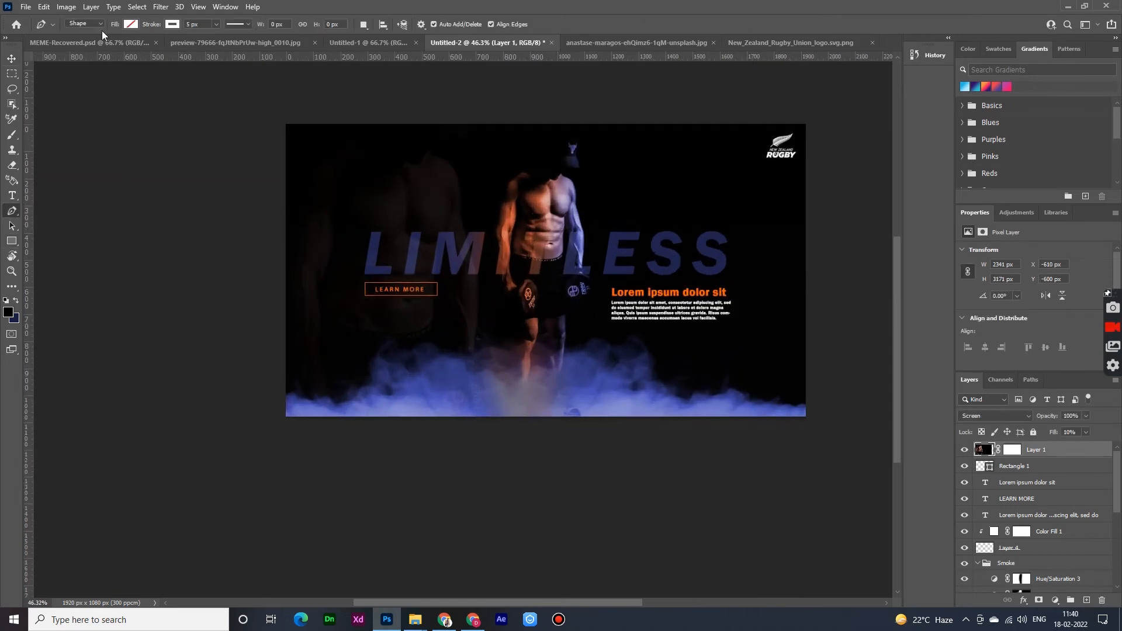
click(308, 171)
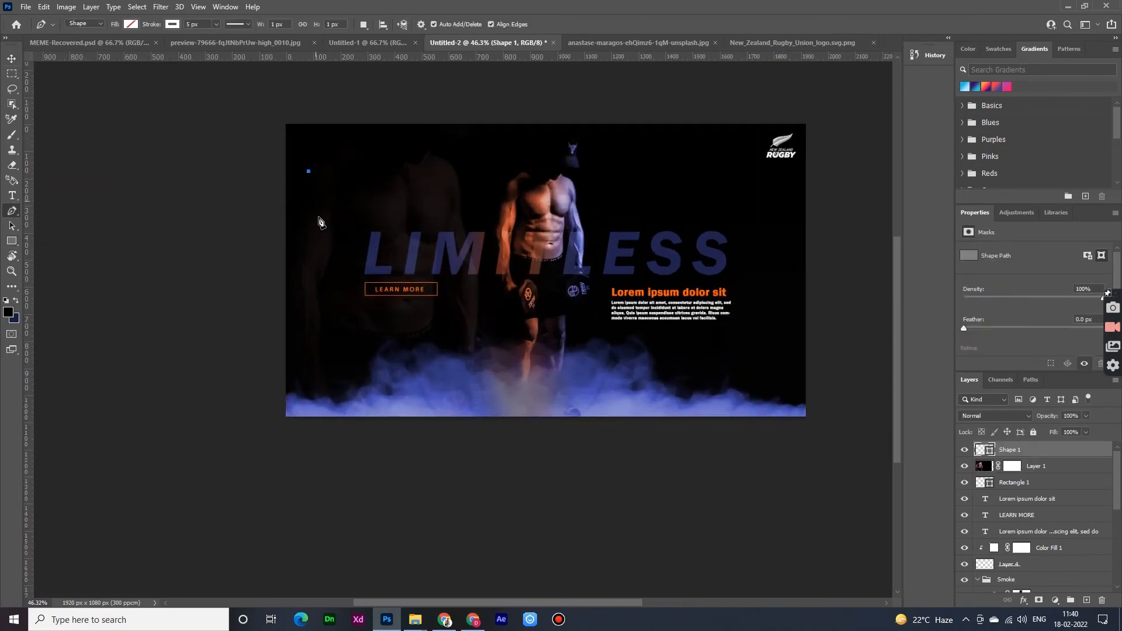
click(308, 329)
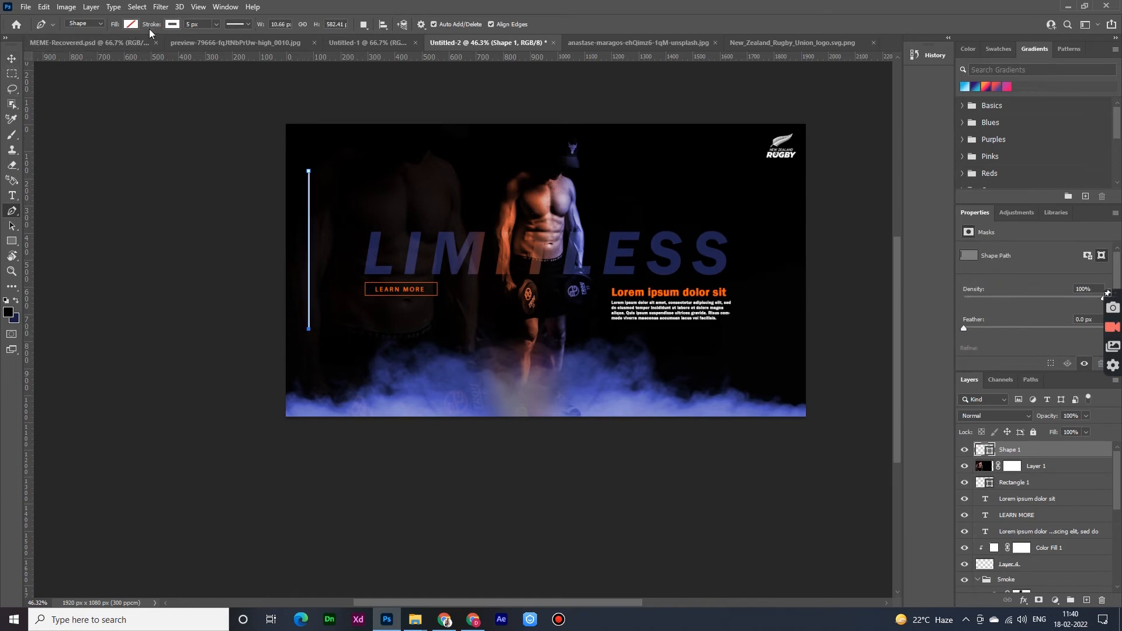
text(2)
key(Return)
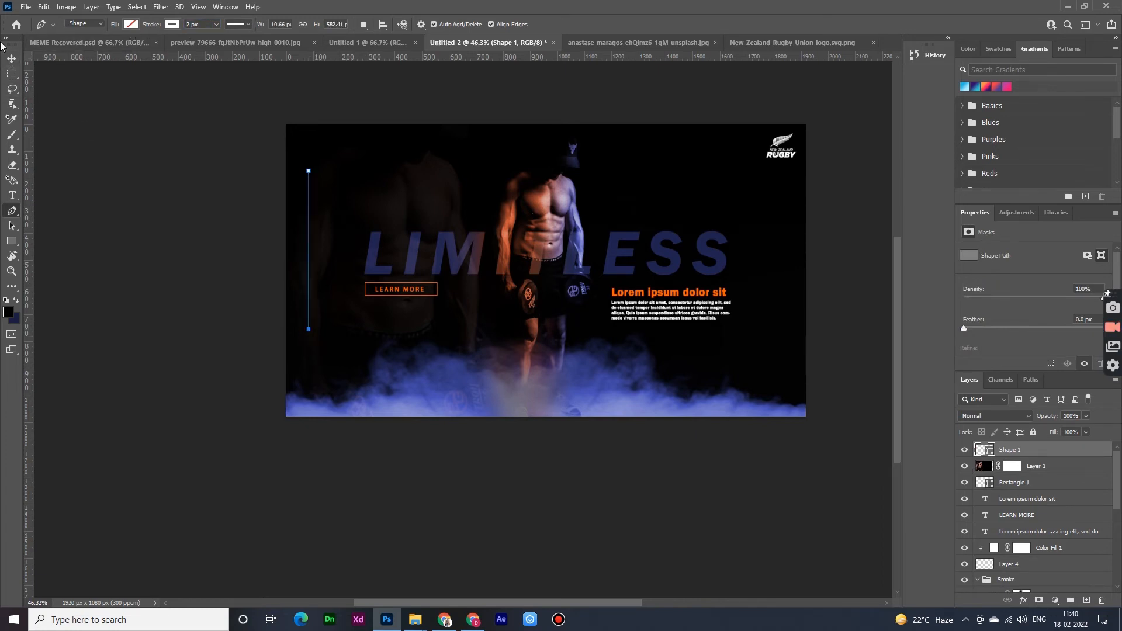
Shift the white vertical line slightly upward along the canvas's left edge
click(11, 58)
click(173, 230)
scroll(307, 372, down, 3)
scroll(336, 355, up, 6)
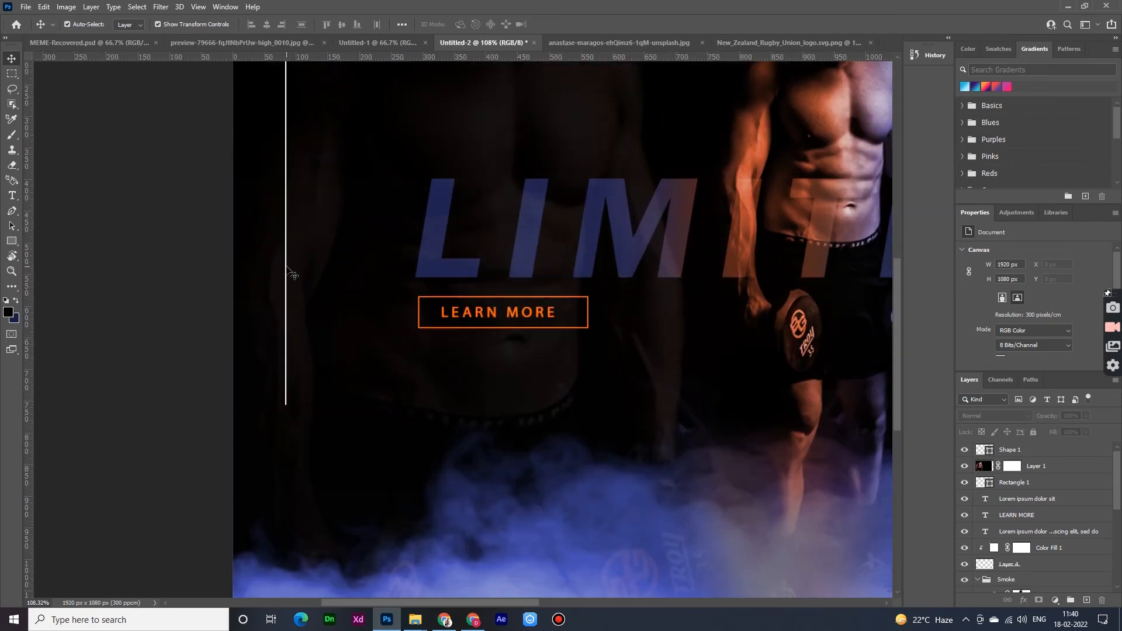
click(285, 268)
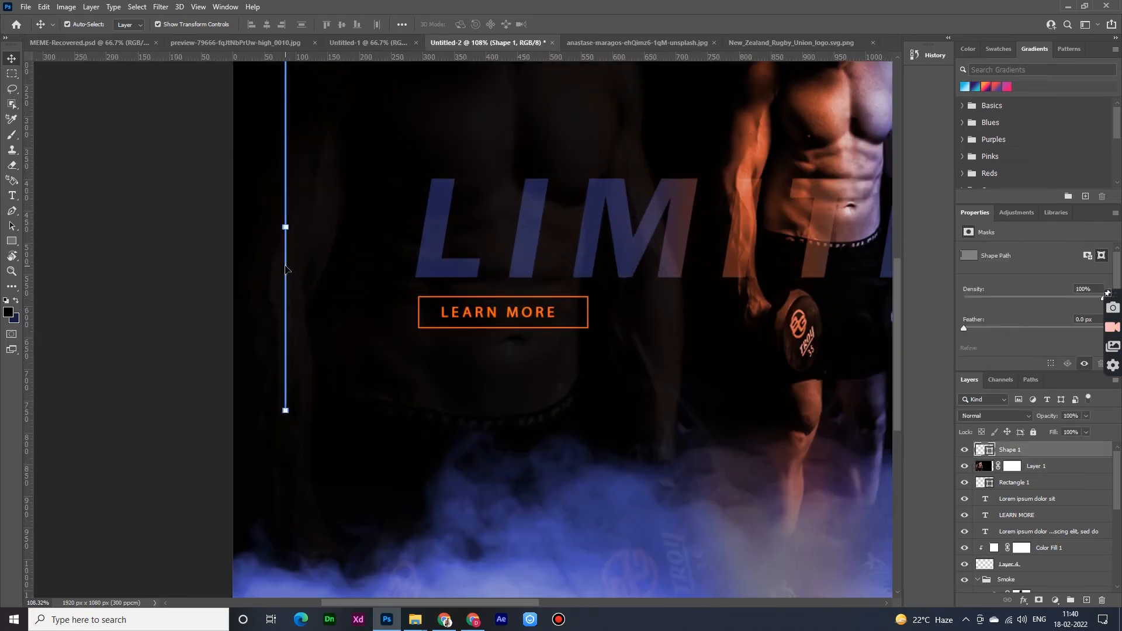
click(122, 233)
scroll(126, 239, down, 3)
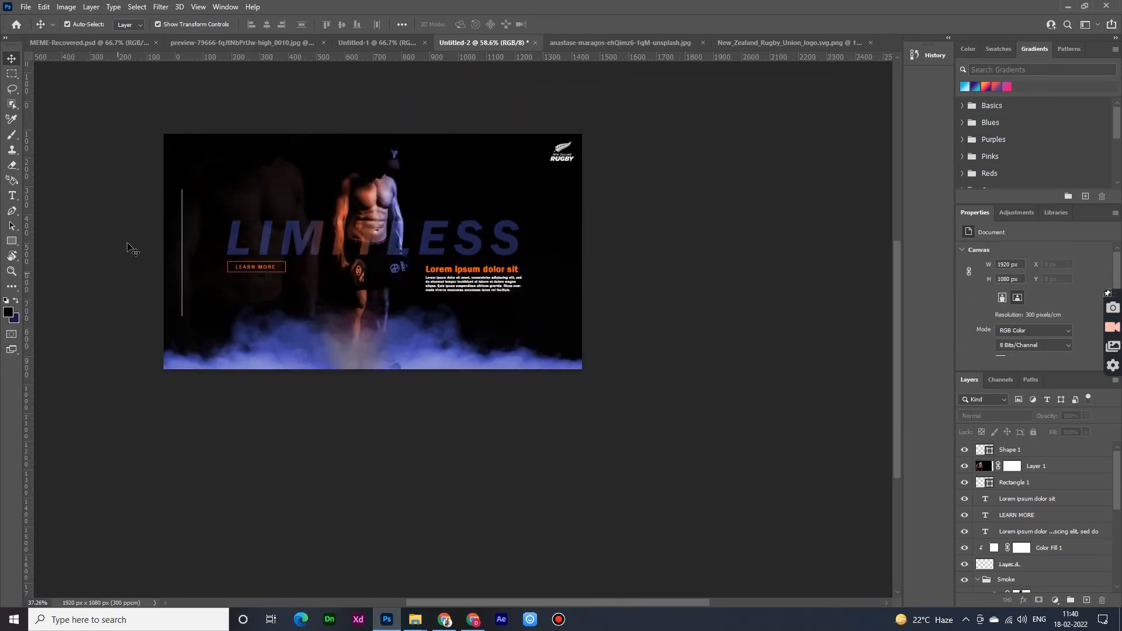
scroll(170, 263, up, 5)
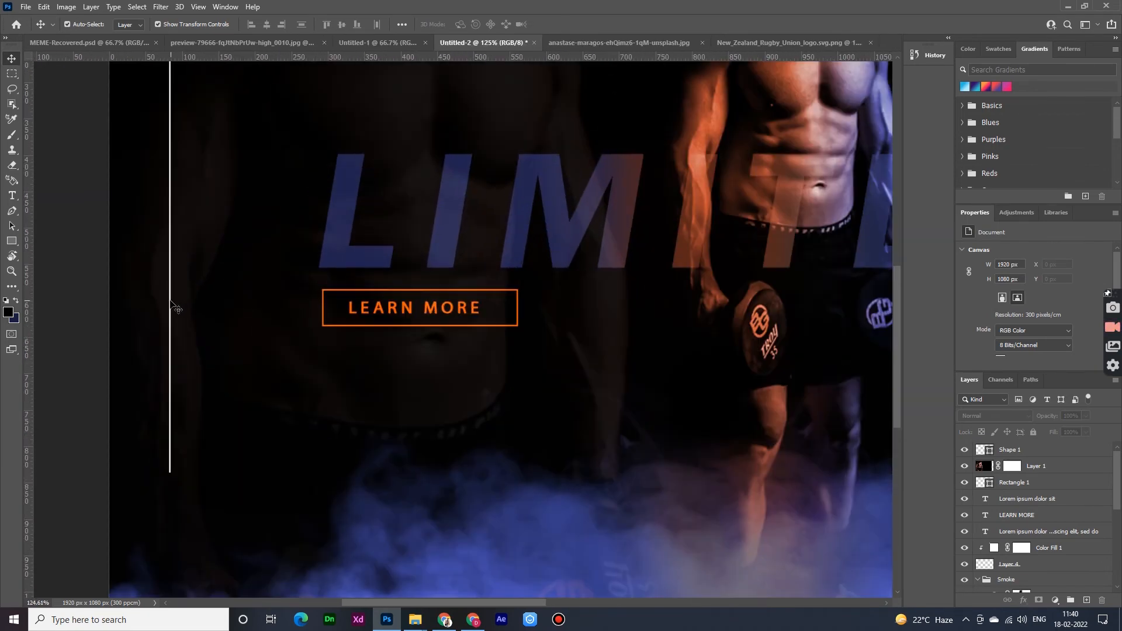
scroll(146, 290, down, 4)
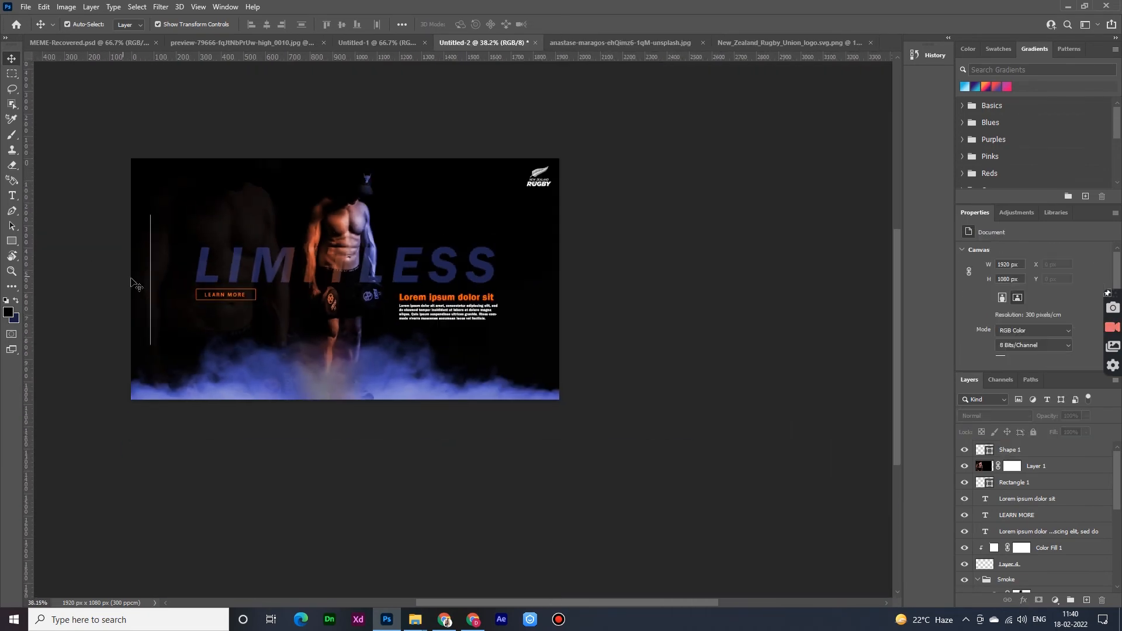
scroll(163, 301, up, 2)
click(155, 301)
scroll(158, 302, down, 1)
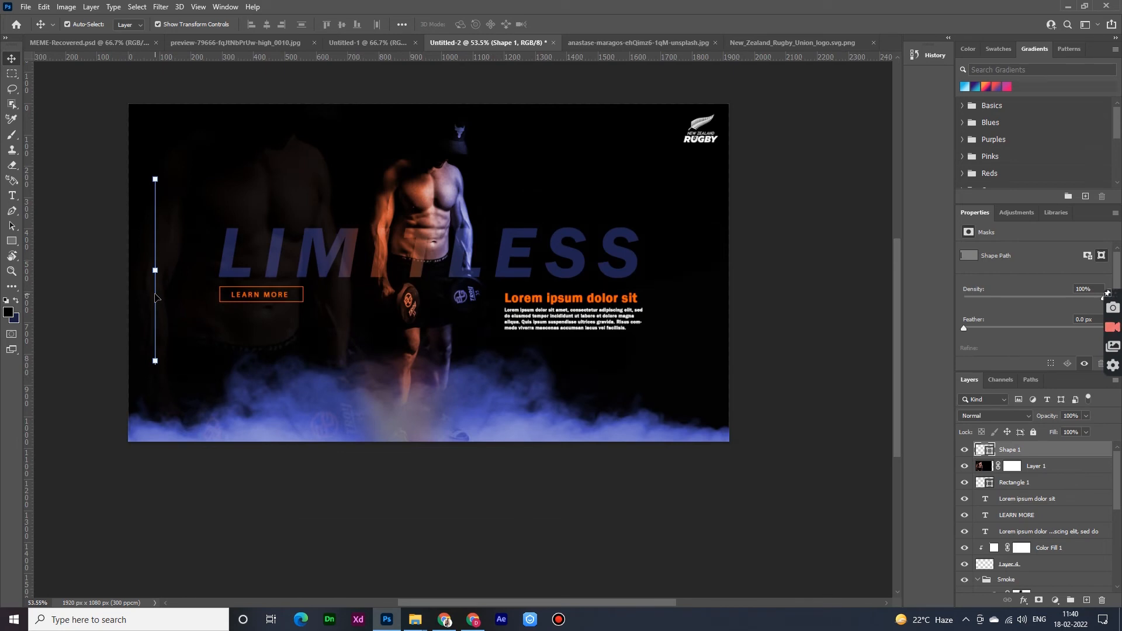
click(713, 207)
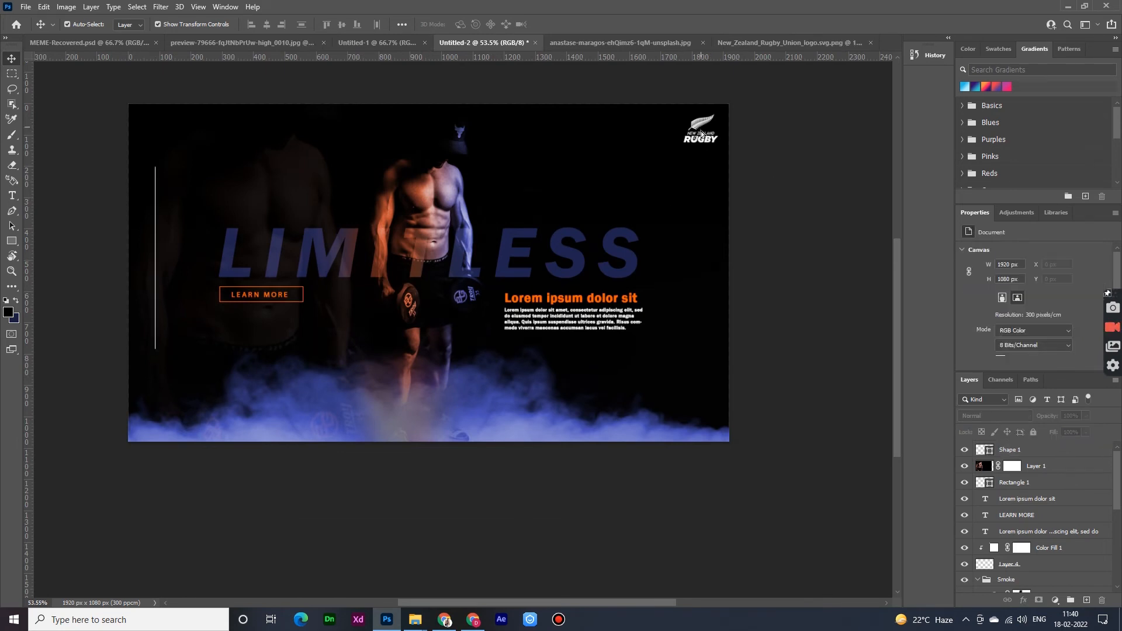
Duplicate the rugby logo layer with its clipped Color Fill 1 and place the copy near the white vertical line
drag(700, 130, 577, 251)
key(ctrl+z)
click(712, 131)
click(705, 124)
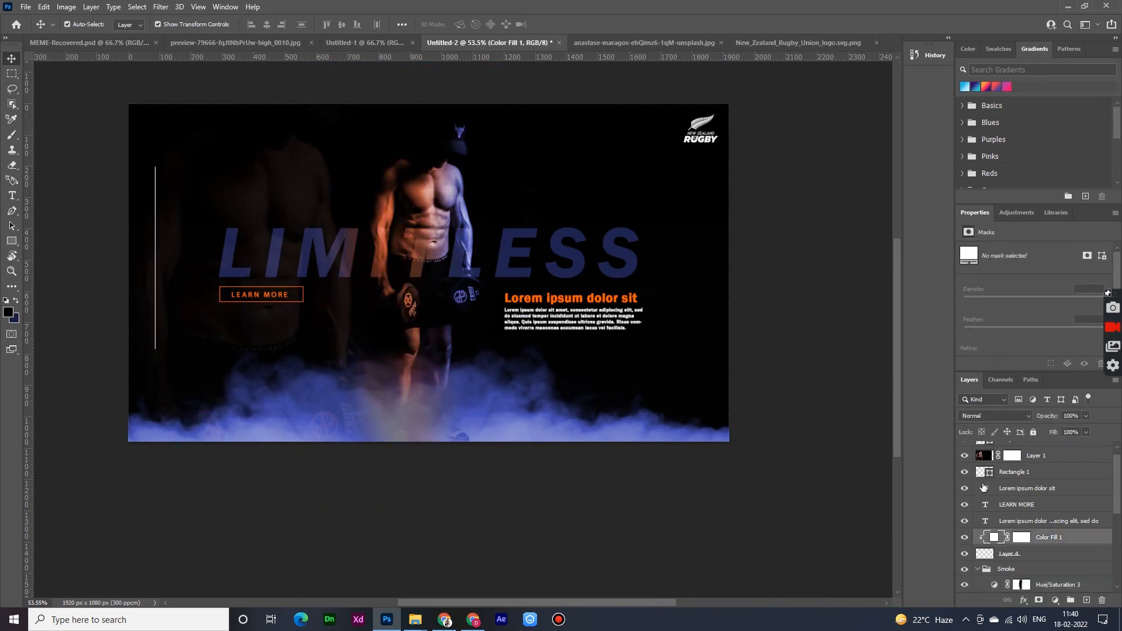
scroll(1013, 517, up, 1)
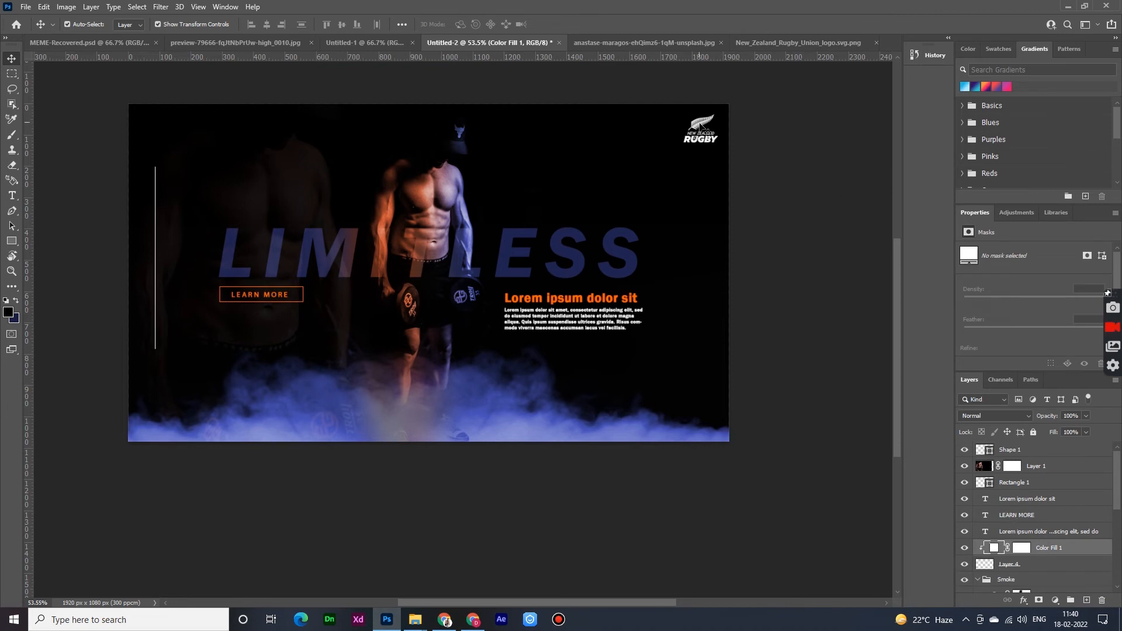
scroll(1005, 536, down, 2)
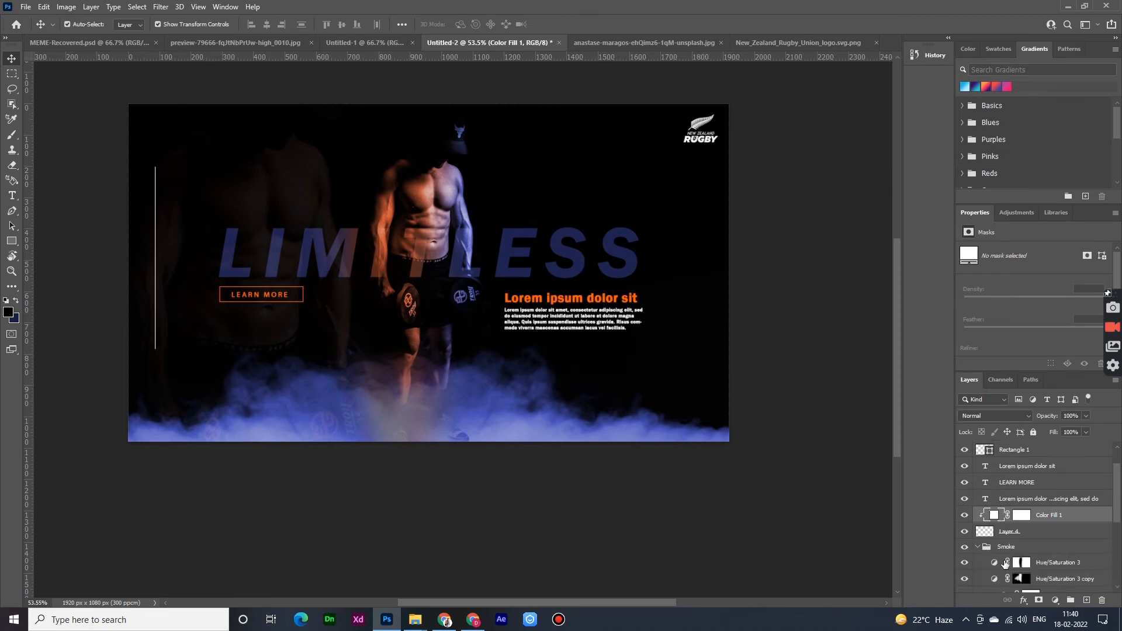
click(1044, 532)
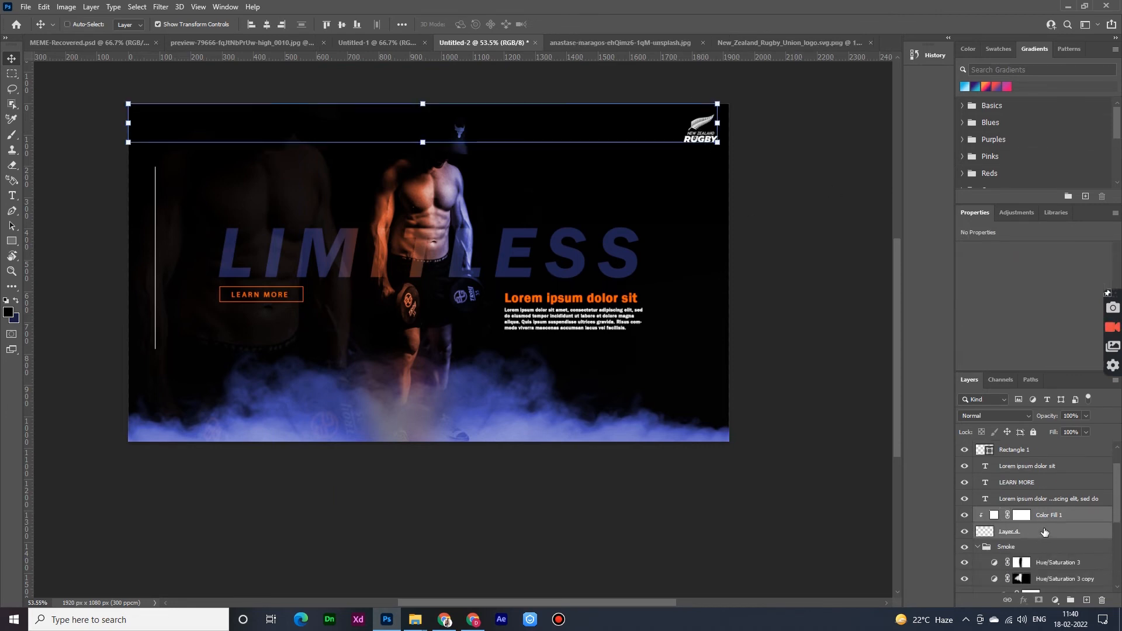
drag(708, 128, 139, 308)
Scale the rugby logo copy down and centre it just below the white vertical line
scroll(163, 391, up, 1)
scroll(164, 392, up, 5)
click(579, 24)
scroll(304, 447, down, 5)
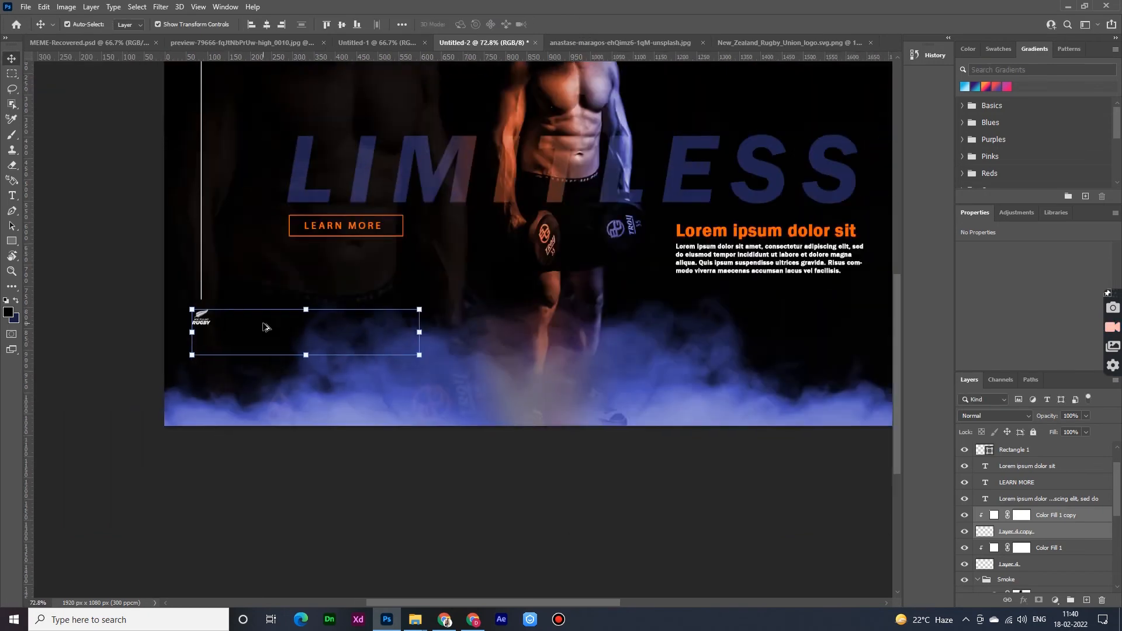
scroll(301, 447, down, 2)
scroll(234, 339, up, 5)
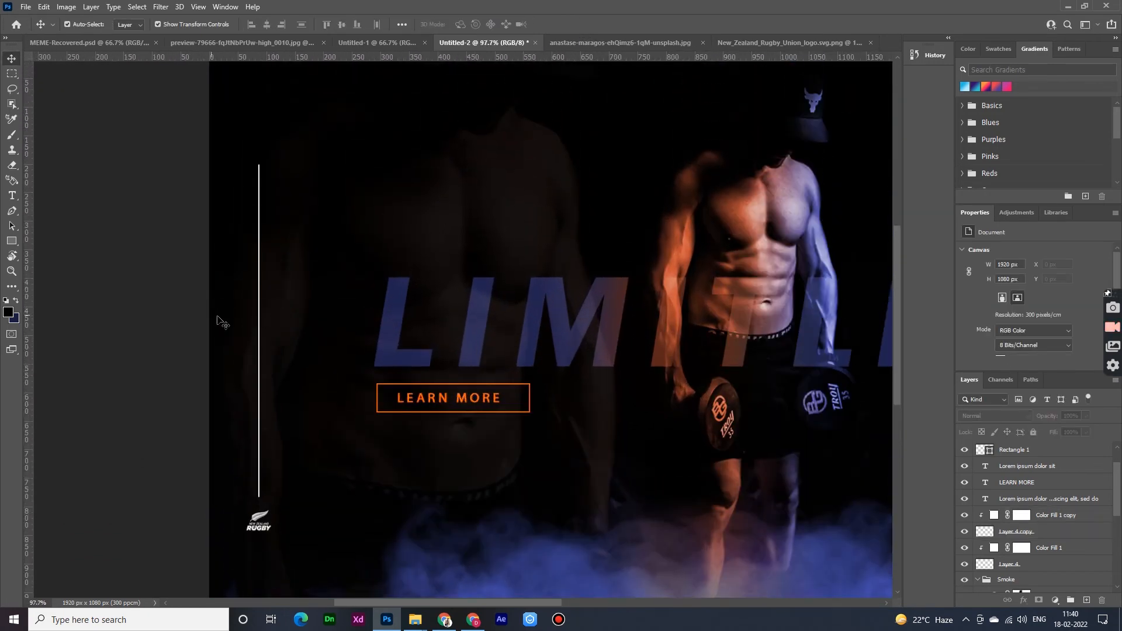
Duplicate the LEARN MORE text layer and move the copy above the LIMITLESS text, to Y 307.39 px
key(ctrl+v)
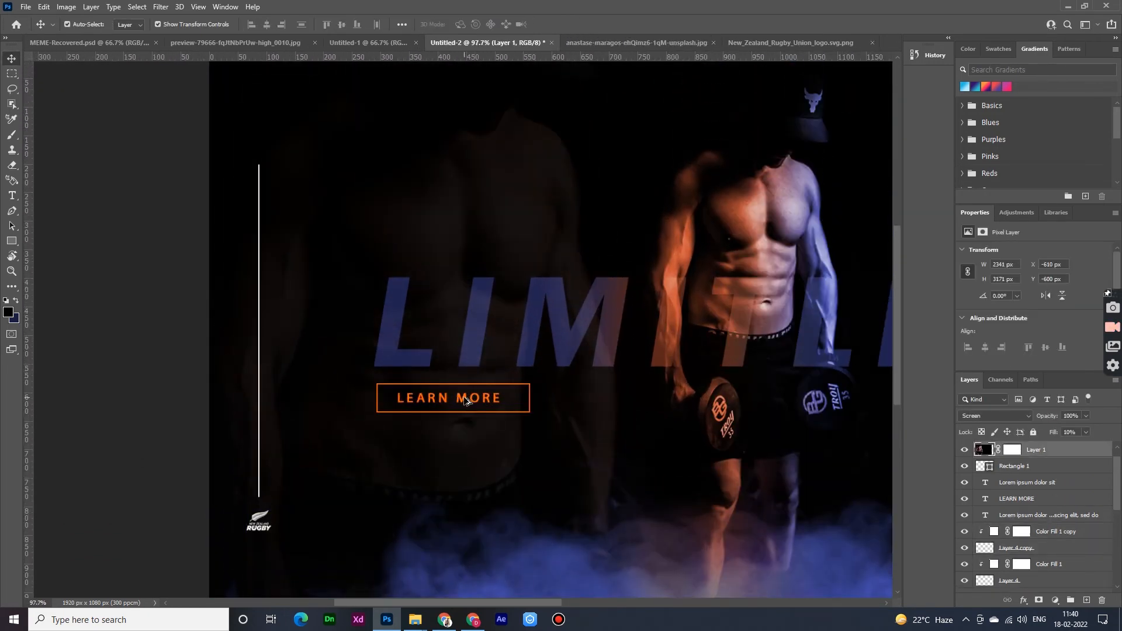
click(1017, 500)
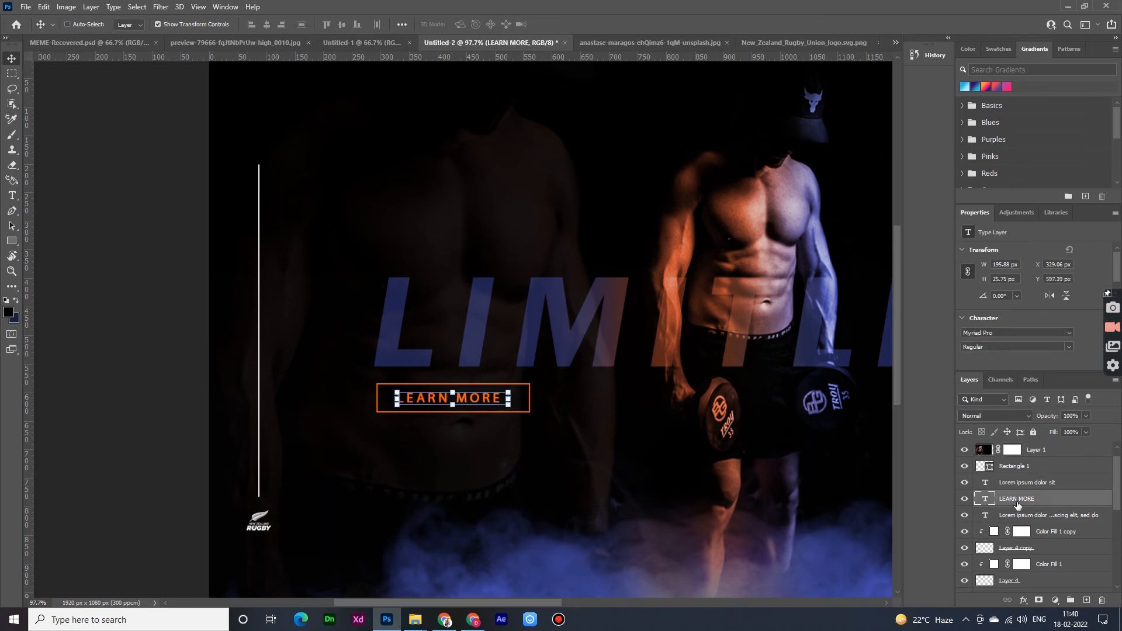
key(ctrl+j)
key(shift+Up)
key(shift+Up)
key(shift+Up)
key(shift+Up)
key(shift+Up)
key(shift+Up)
key(shift+Up)
key(shift+Up)
key(shift+Up)
key(shift+Up)
key(shift+Up)
key(shift+Up)
key(shift+Up)
key(shift+Up)
key(shift+Up)
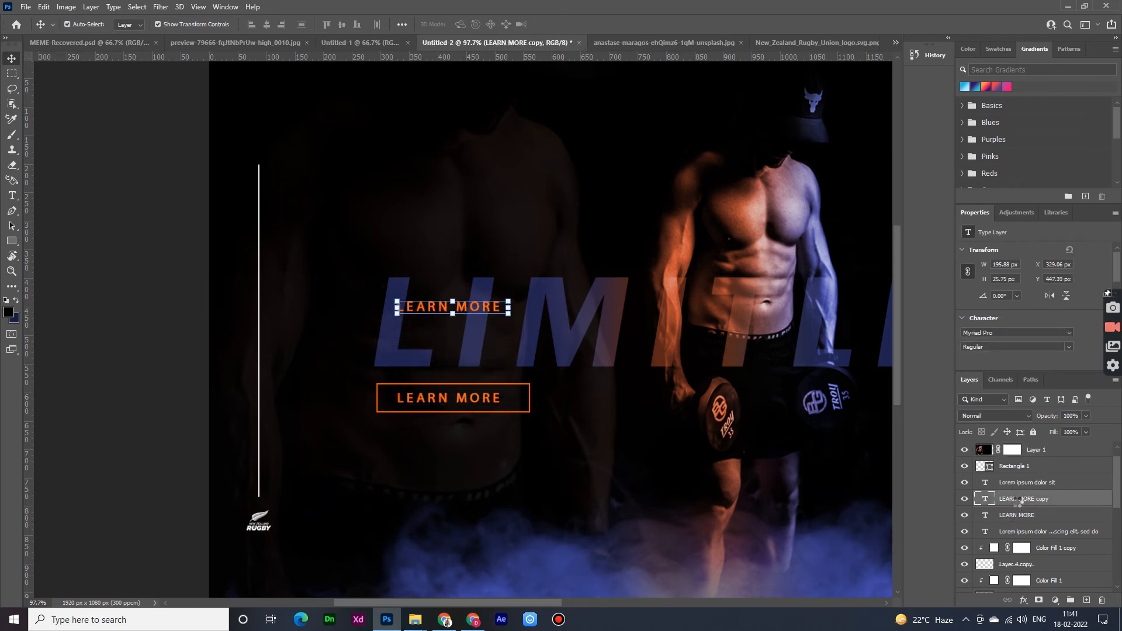
key(shift+Up)
key(shift+Up)
key(shift+Up)
key(shift+Up)
key(shift+Up)
key(shift+Up)
key(shift+Up)
key(shift+Up)
key(shift+Up)
key(shift+Up)
key(shift+Up)
key(shift+Up)
key(shift+Up)
key(shift+Up)
Bring the LEARN MORE copy above Layer 1 in the stack and replace its text with FITNESS
click(477, 232)
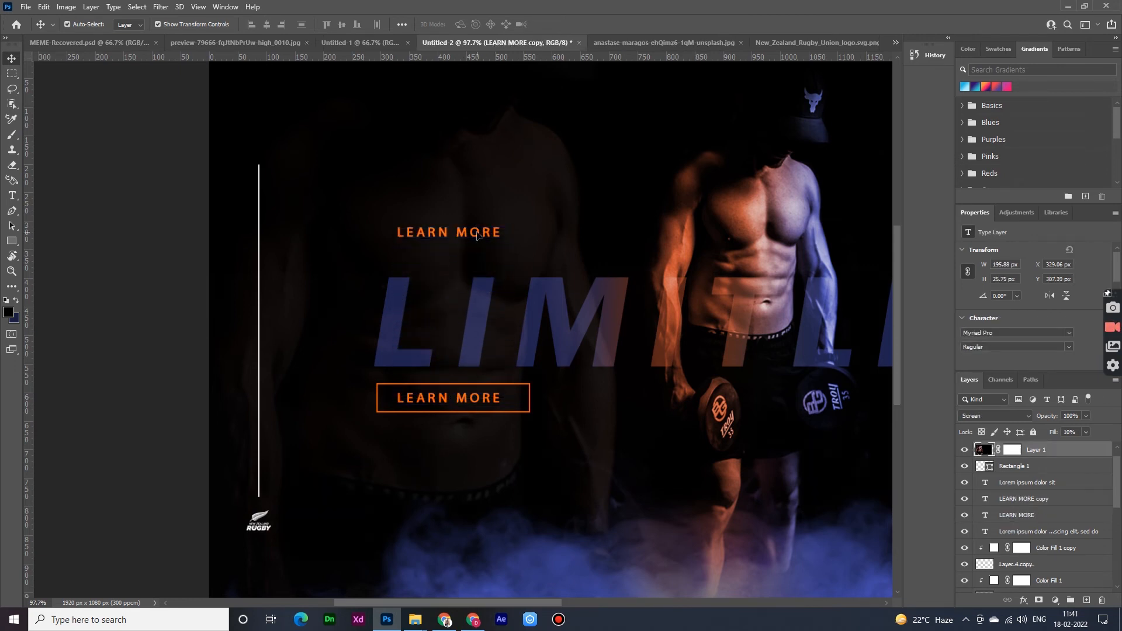
drag(1032, 498, 1029, 447)
click(484, 235)
double_click(484, 234)
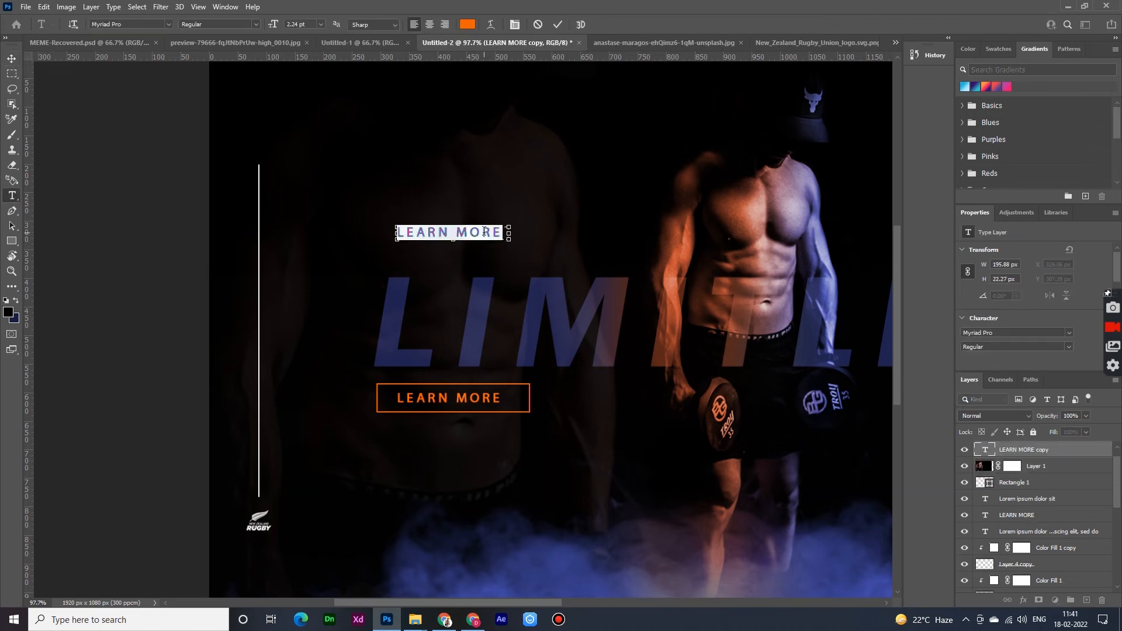
text(FITNESS)
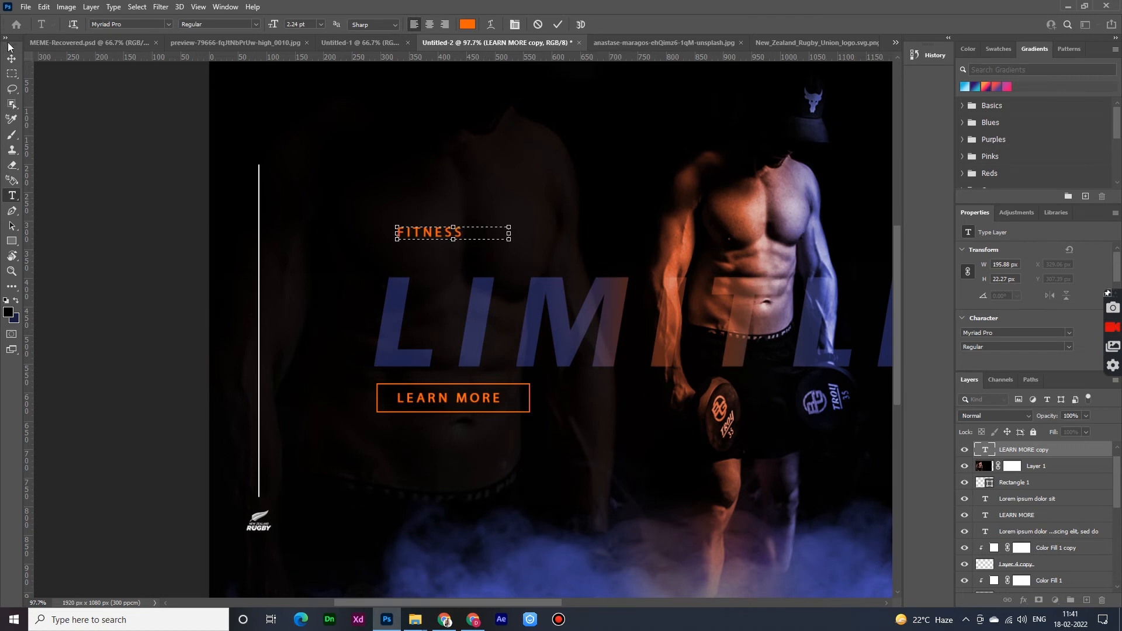
Rotate the FITNESS text by -90° and place it on the middle of the white vertical line
click(11, 58)
drag(515, 246, 470, 158)
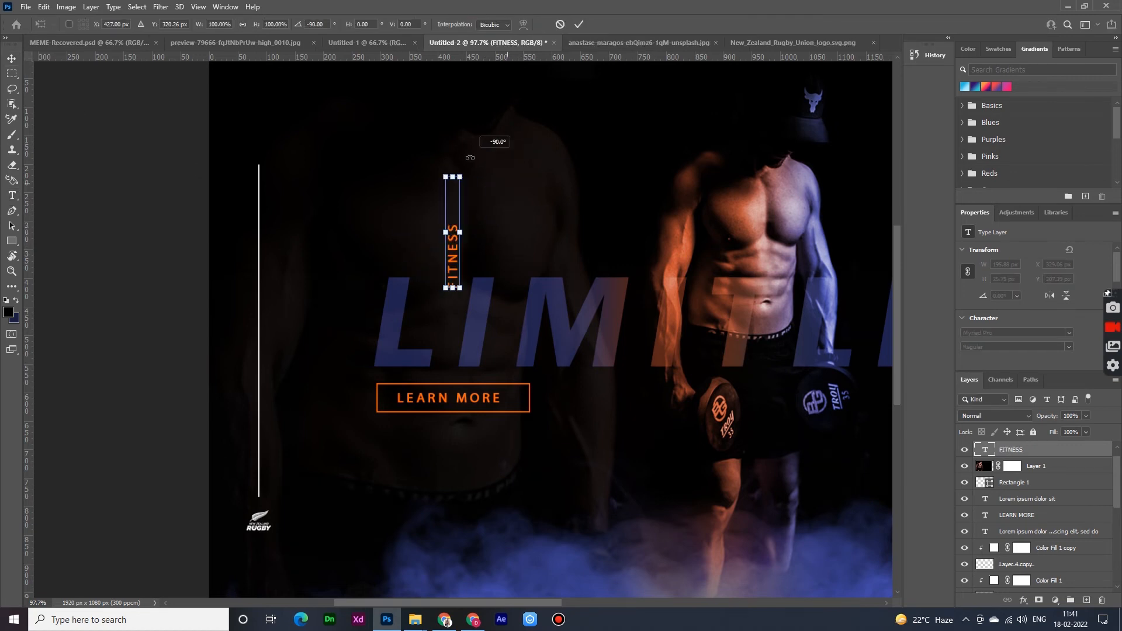
drag(451, 266, 257, 334)
click(579, 25)
click(160, 321)
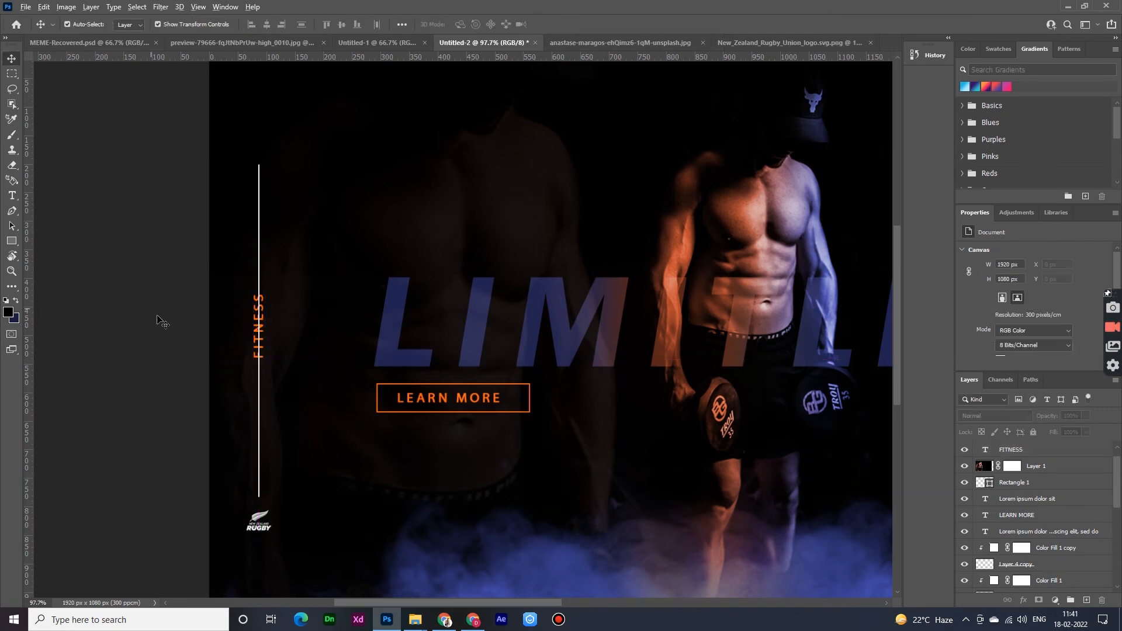
Select the FITNESS text layer and draw a rectangular marquee selection tightly around the FITNESS word on the vertical line
scroll(240, 347, down, 1)
scroll(240, 347, up, 2)
scroll(237, 347, up, 2)
click(250, 327)
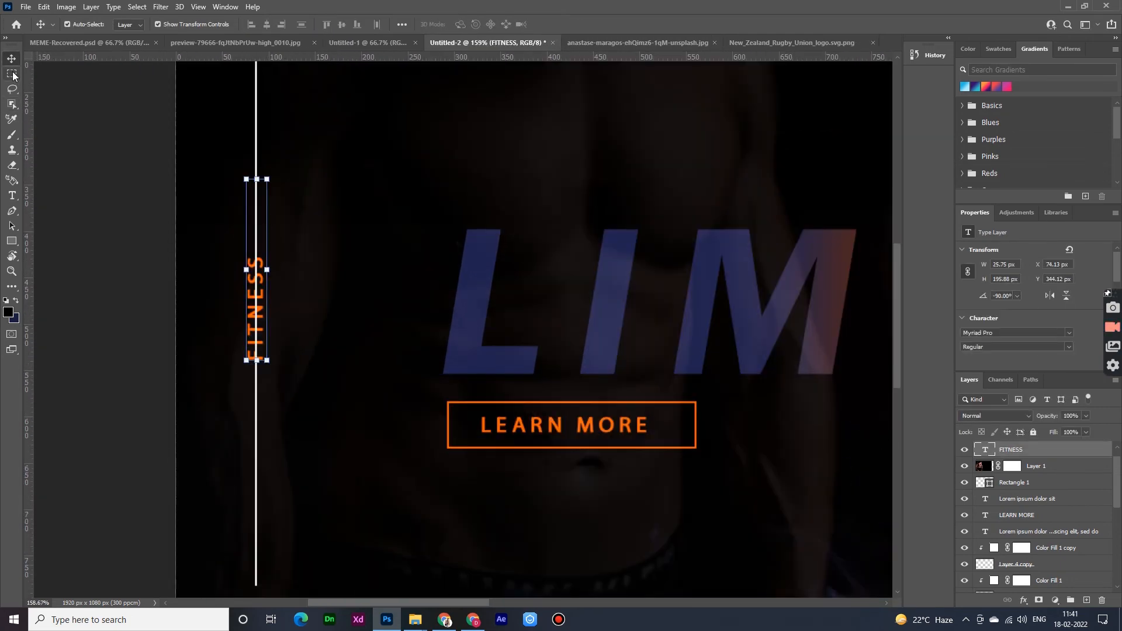
click(13, 75)
drag(236, 252, 272, 376)
scroll(326, 387, down, 3)
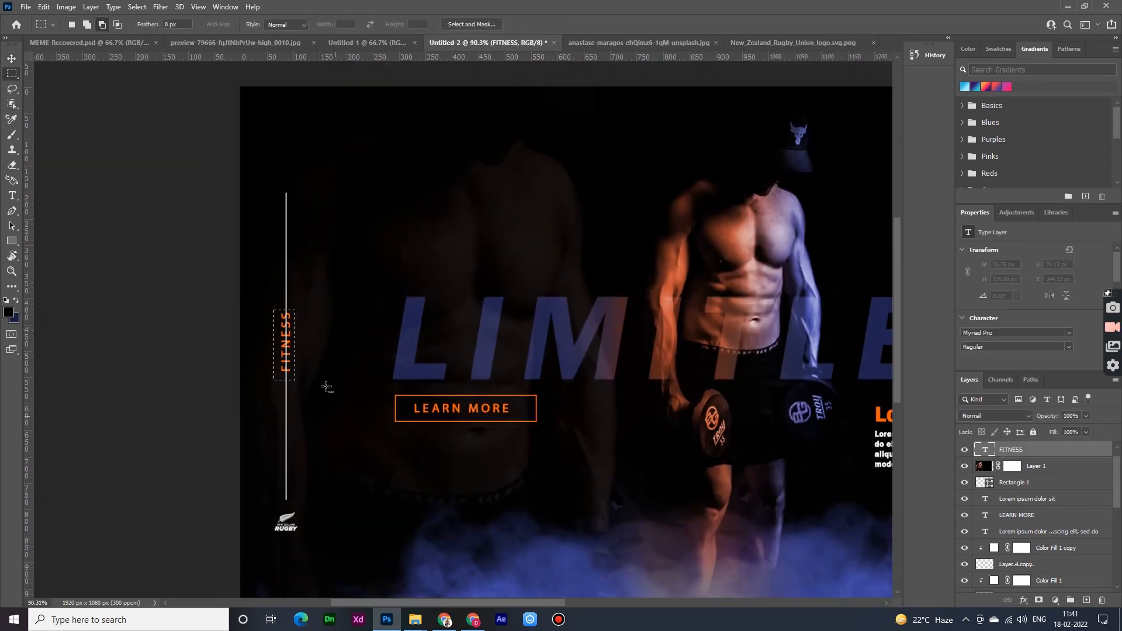
Find the white vertical line's layer, Shape 1, and mask it from the selection to leave a gap behind the FITNESS text
click(1029, 483)
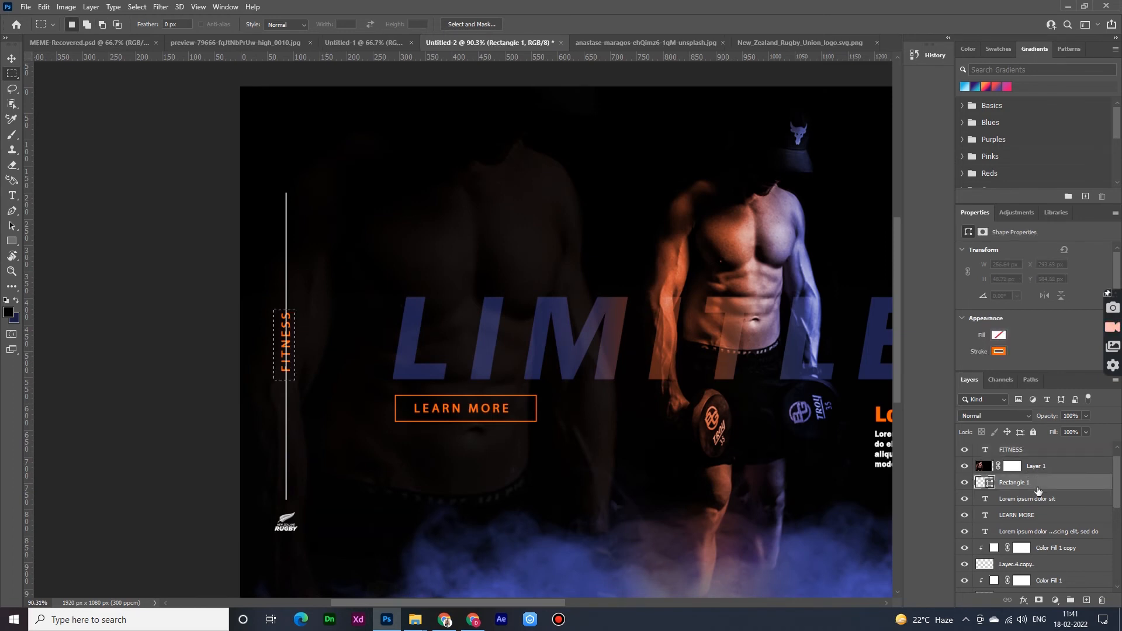
click(966, 484)
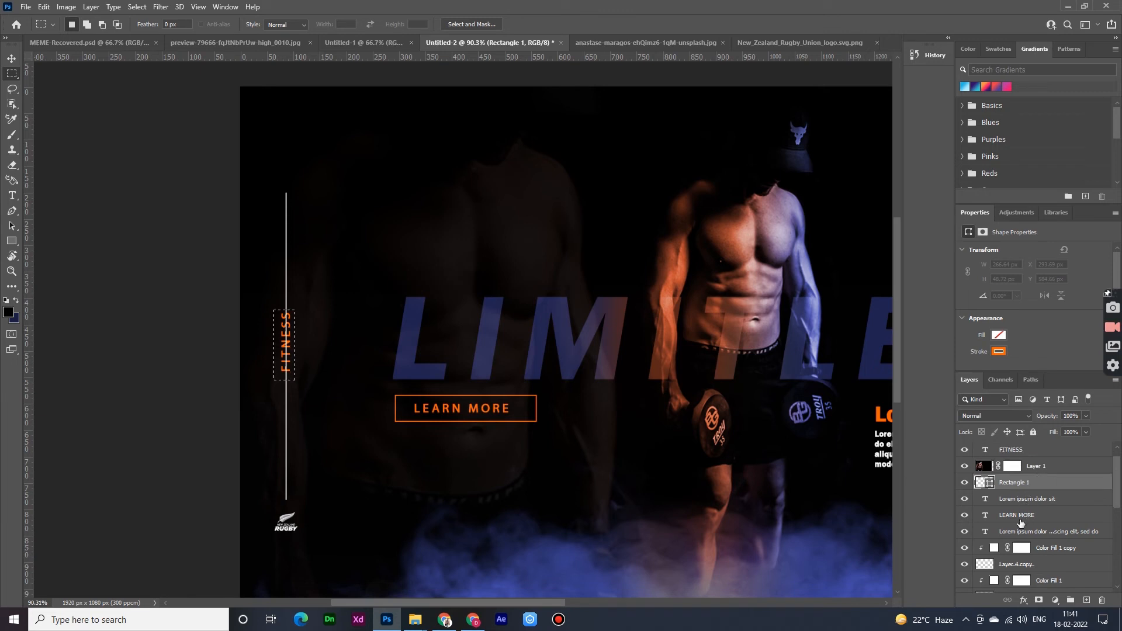
scroll(1013, 570, down, 10)
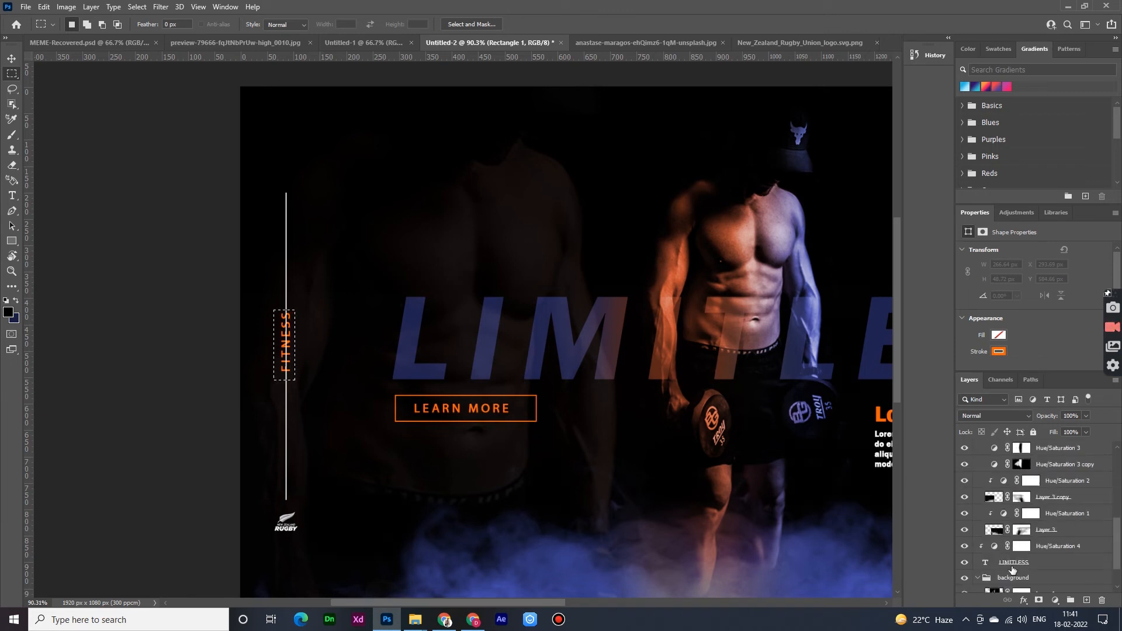
scroll(1013, 570, up, 5)
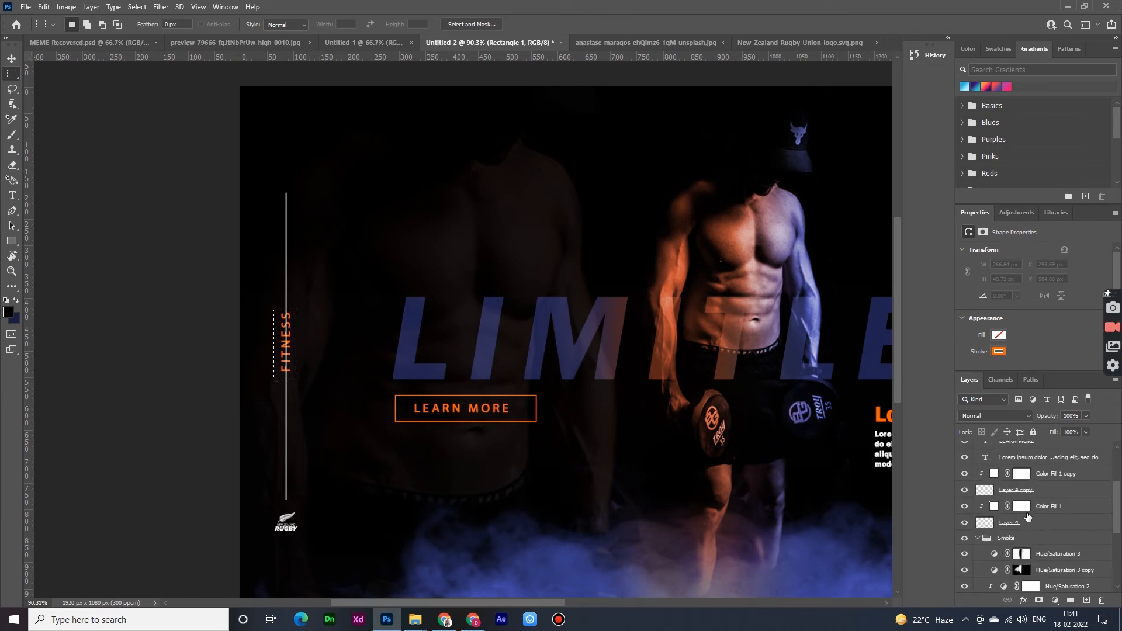
scroll(1028, 517, up, 4)
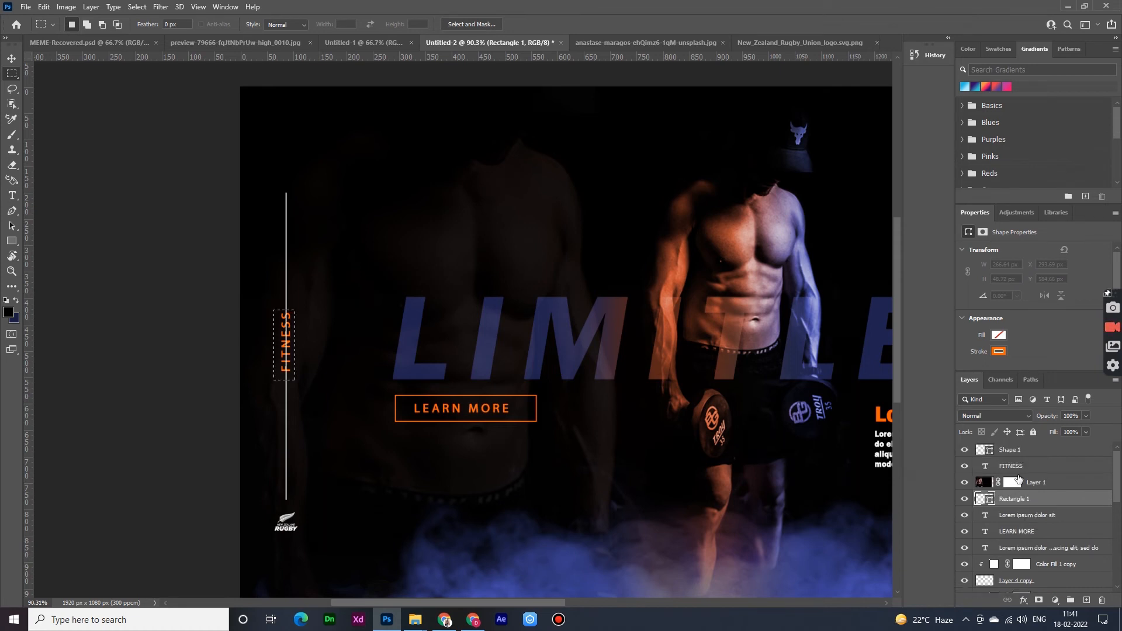
click(1013, 451)
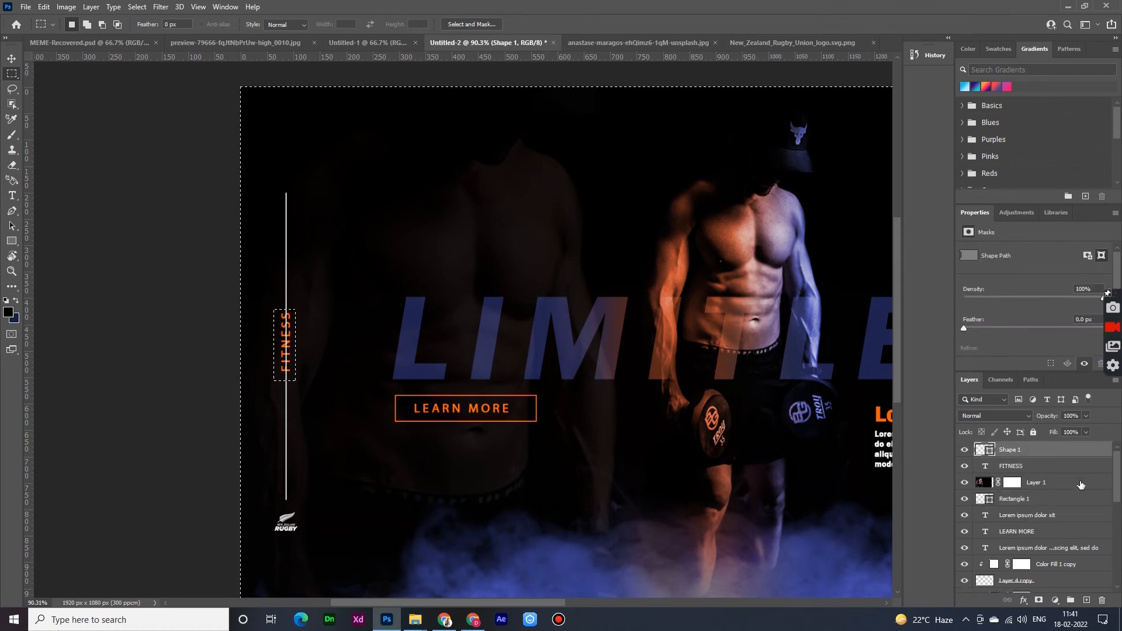
click(1038, 601)
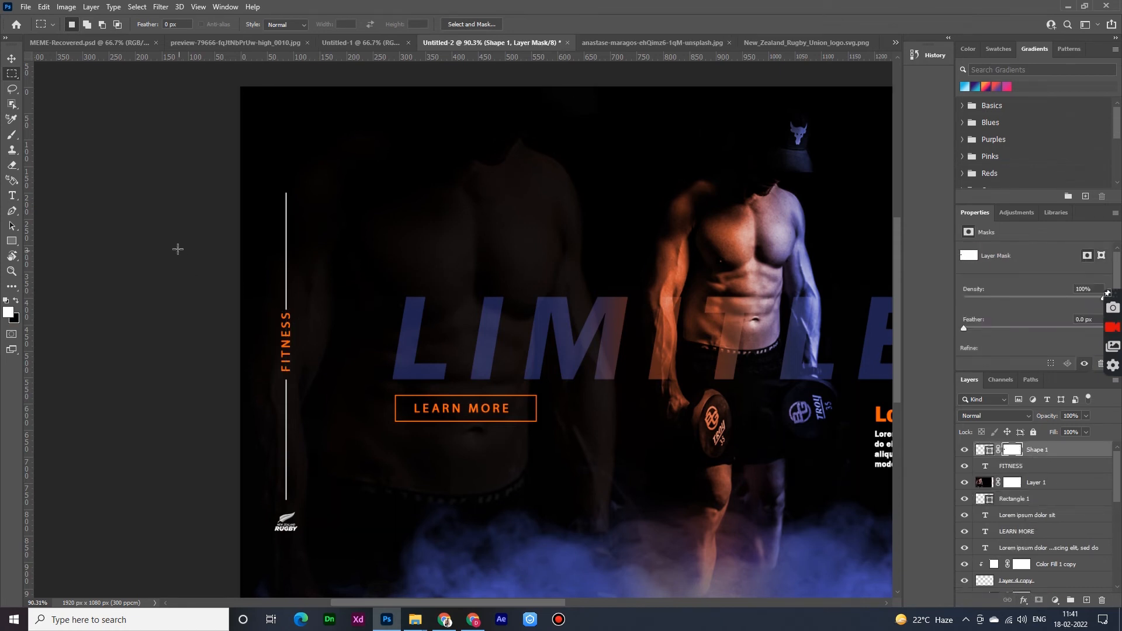
Move the FITNESS layer above Shape 1 in the stack and set its text colour to white, ffffff
click(12, 58)
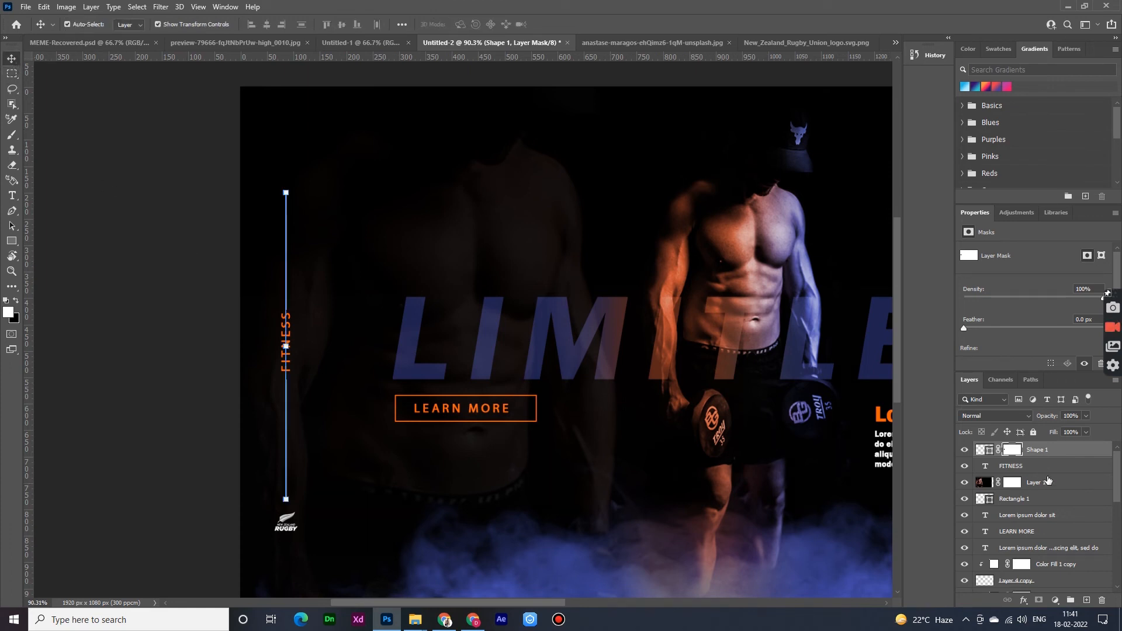
drag(1046, 467, 1035, 450)
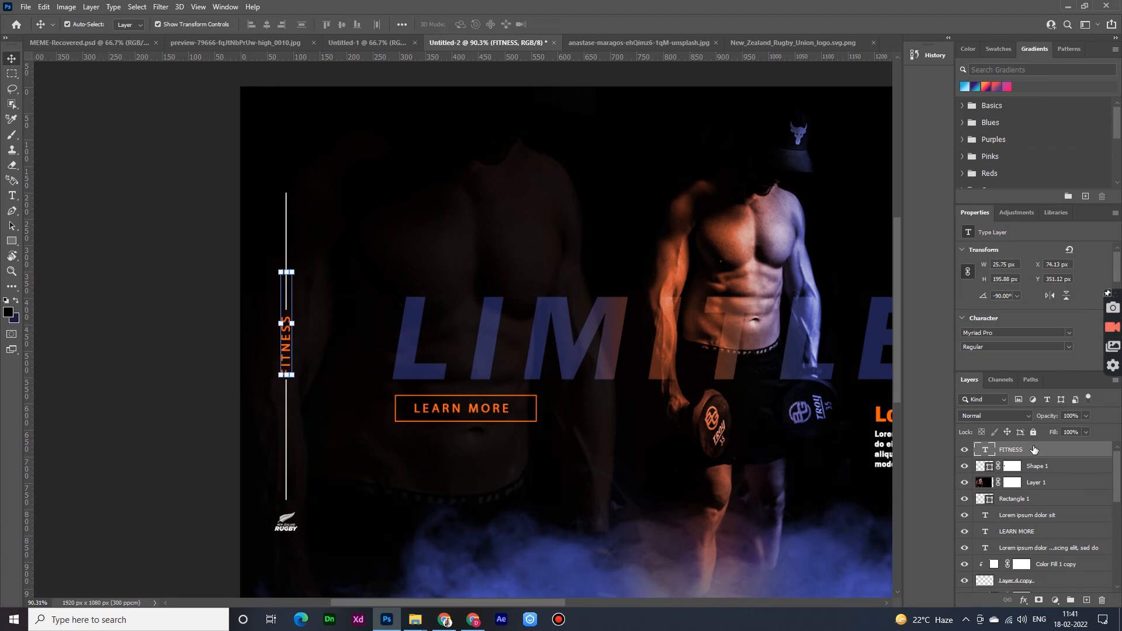
scroll(1038, 345, down, 2)
click(1055, 345)
click(727, 338)
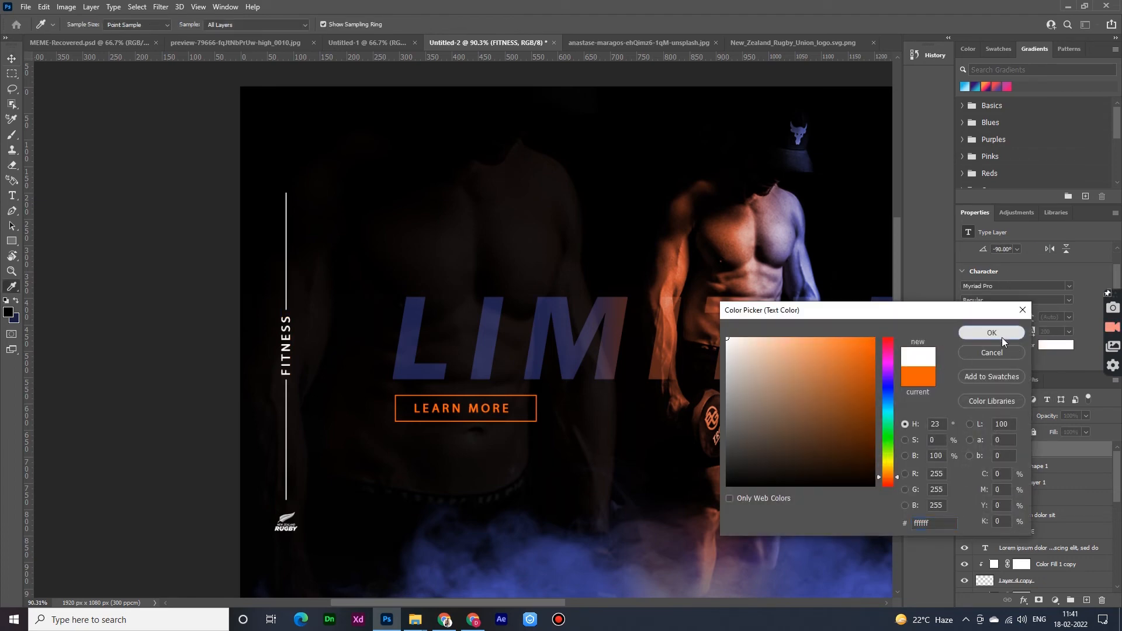
click(992, 332)
scroll(584, 491, down, 4)
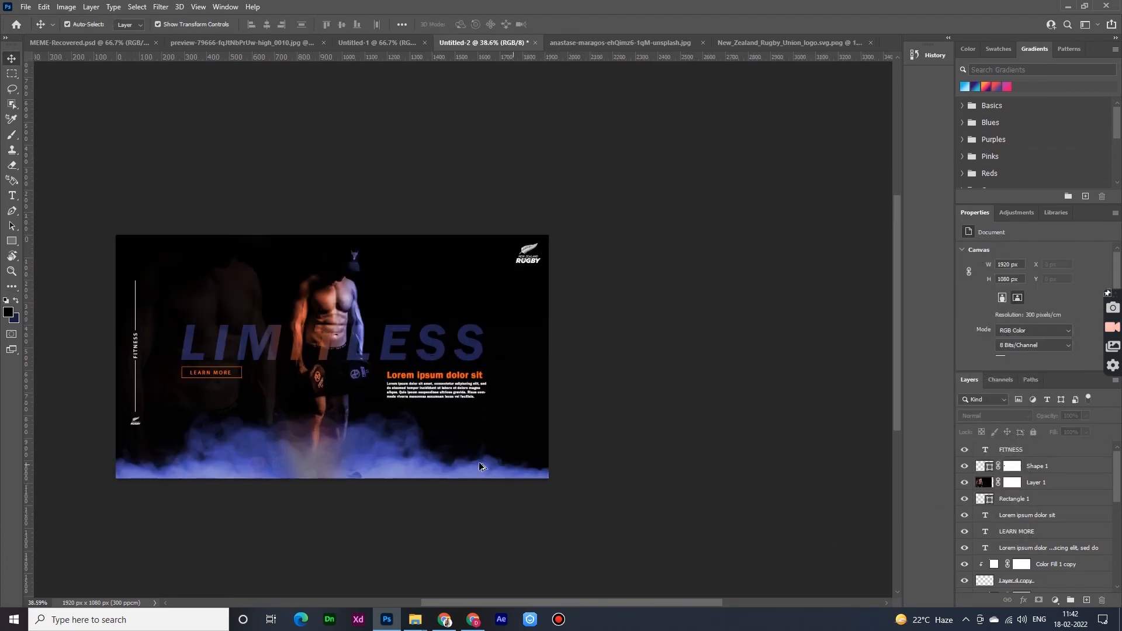
scroll(206, 442, up, 3)
drag(78, 403, 92, 280)
key(ctrl+z)
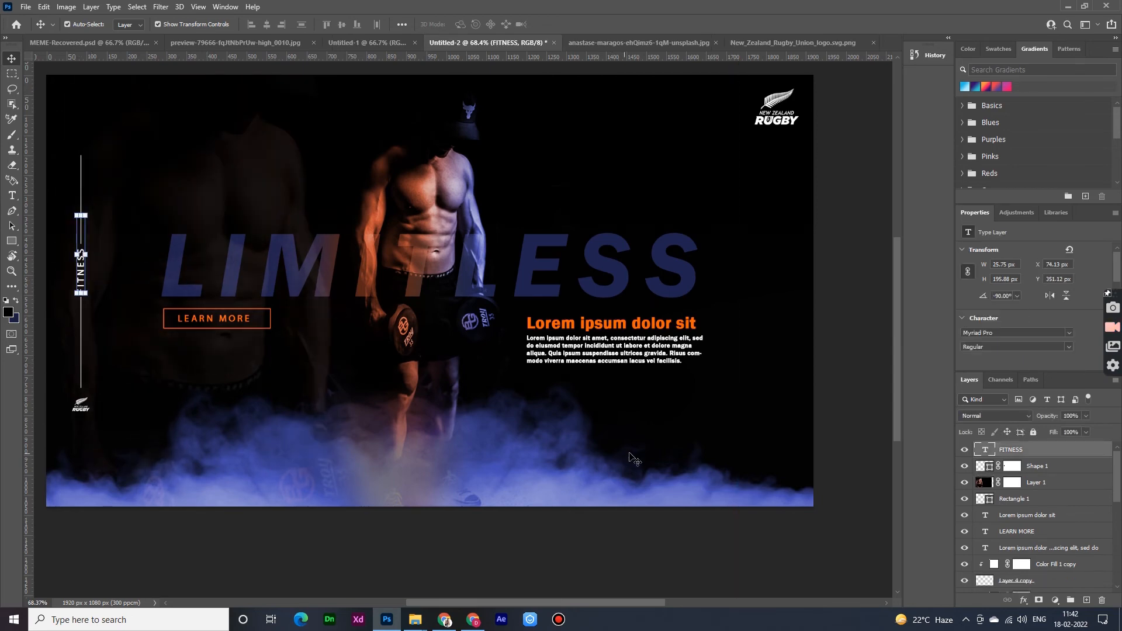
scroll(802, 422, down, 2)
click(853, 386)
scroll(852, 385, up, 1)
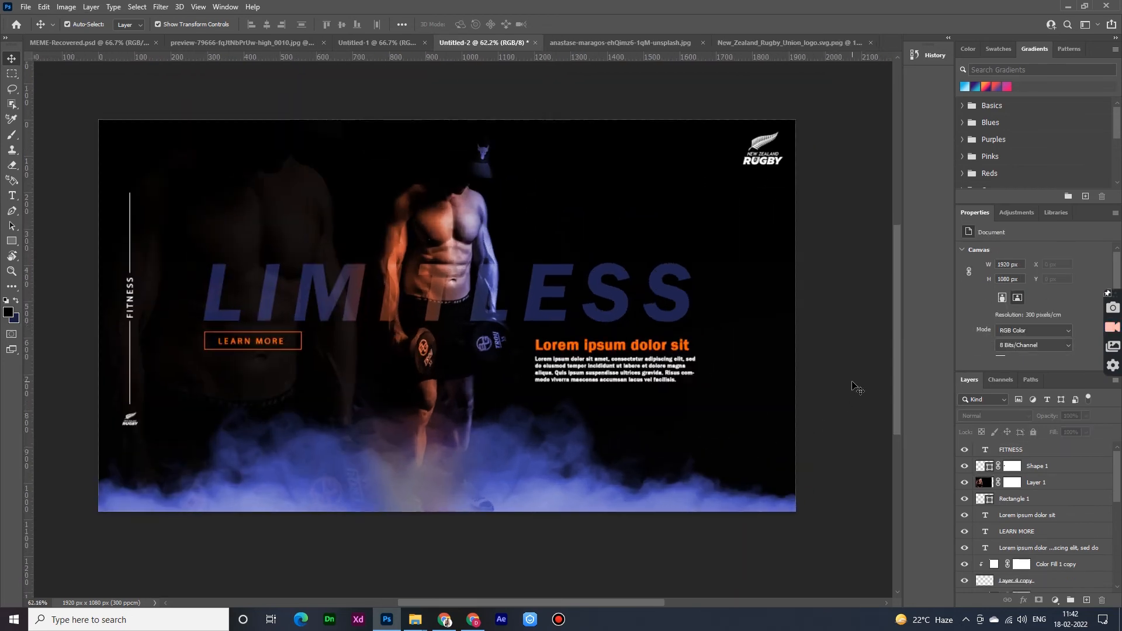
scroll(847, 388, down, 2)
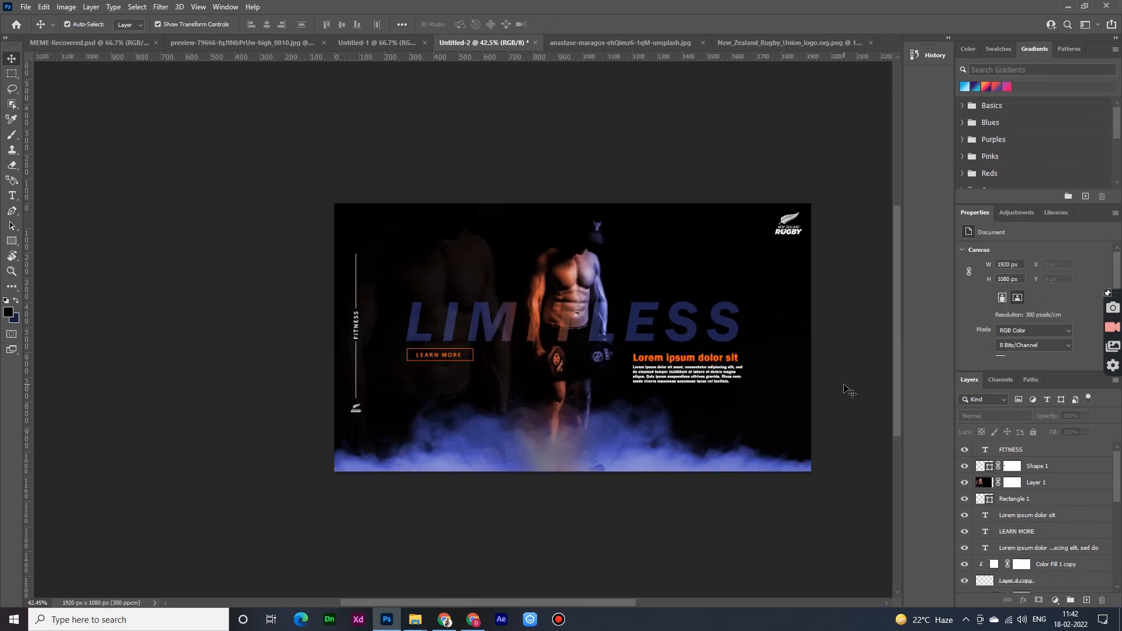
scroll(848, 389, up, 1)
Draw an unfilled 46 × 46 px circle with a 1 px white stroke between the vertical line and the LIMITLESS text
click(11, 243)
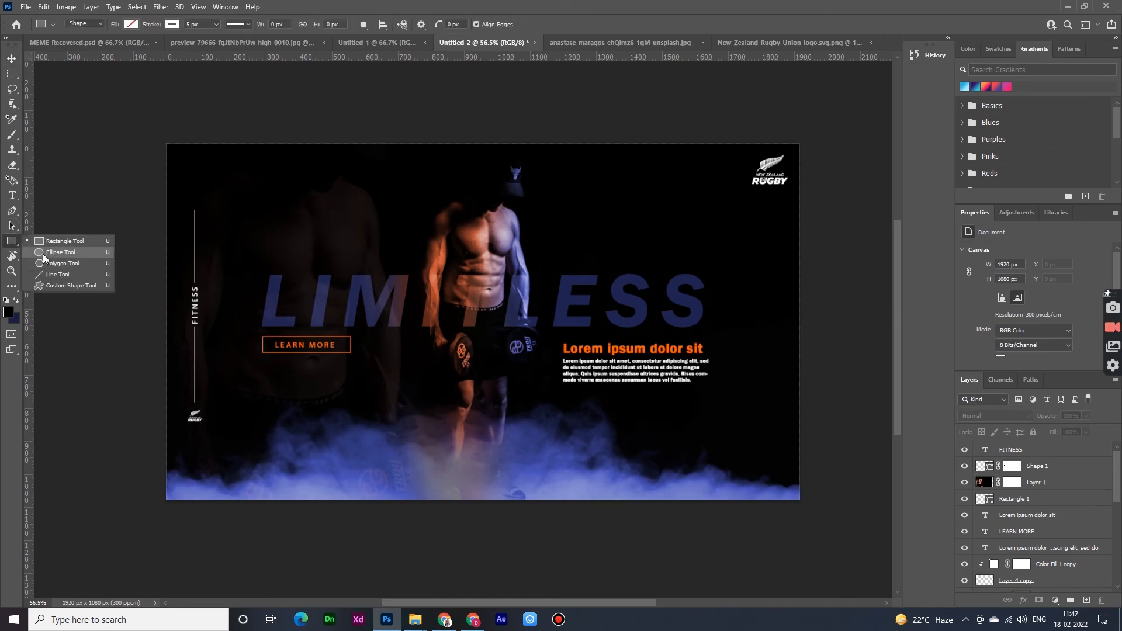
click(46, 258)
scroll(254, 297, up, 5)
drag(238, 349, 263, 372)
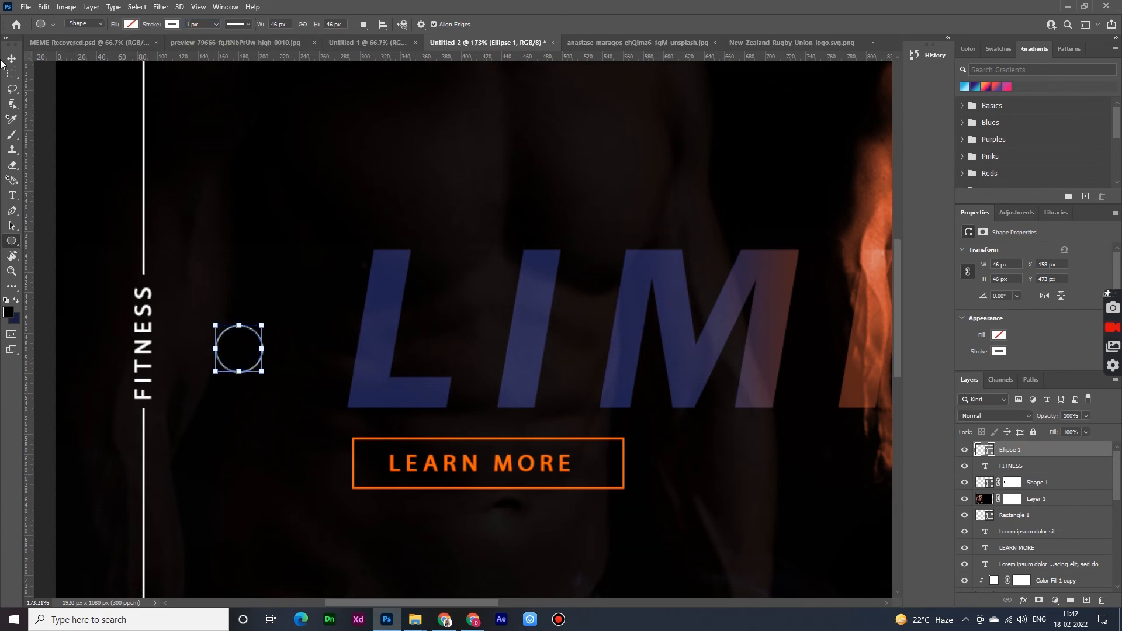
click(12, 58)
click(170, 244)
scroll(170, 244, down, 2)
Create an unfilled three-sided polygon, 100 × 100 px, with a 5 px white stroke above the L of LIMITLESS
click(11, 241)
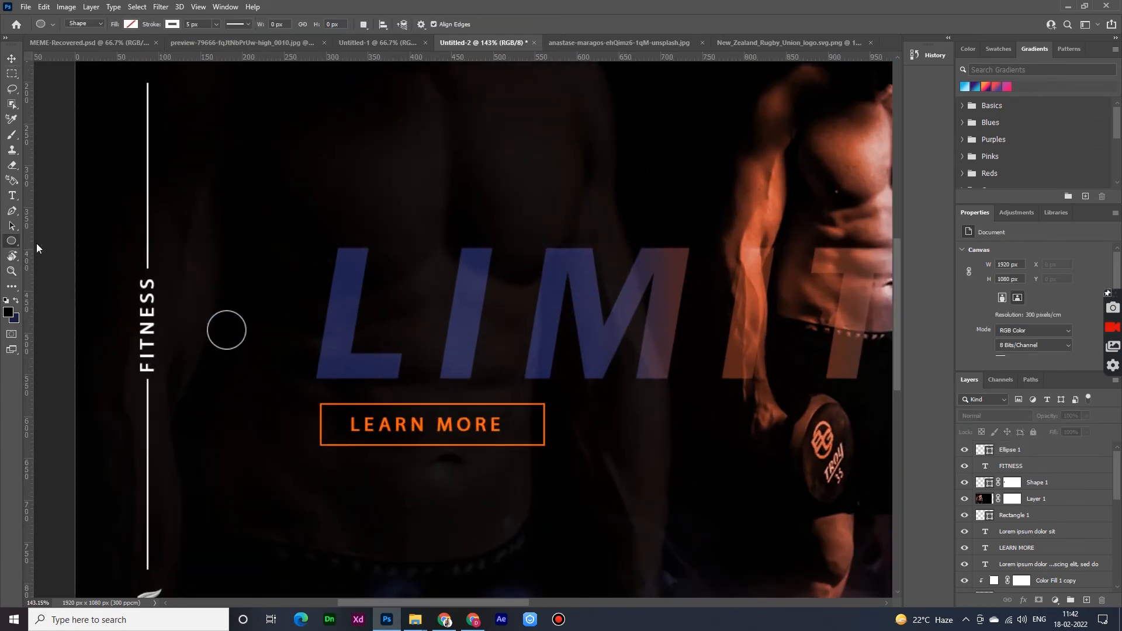
click(54, 264)
click(309, 180)
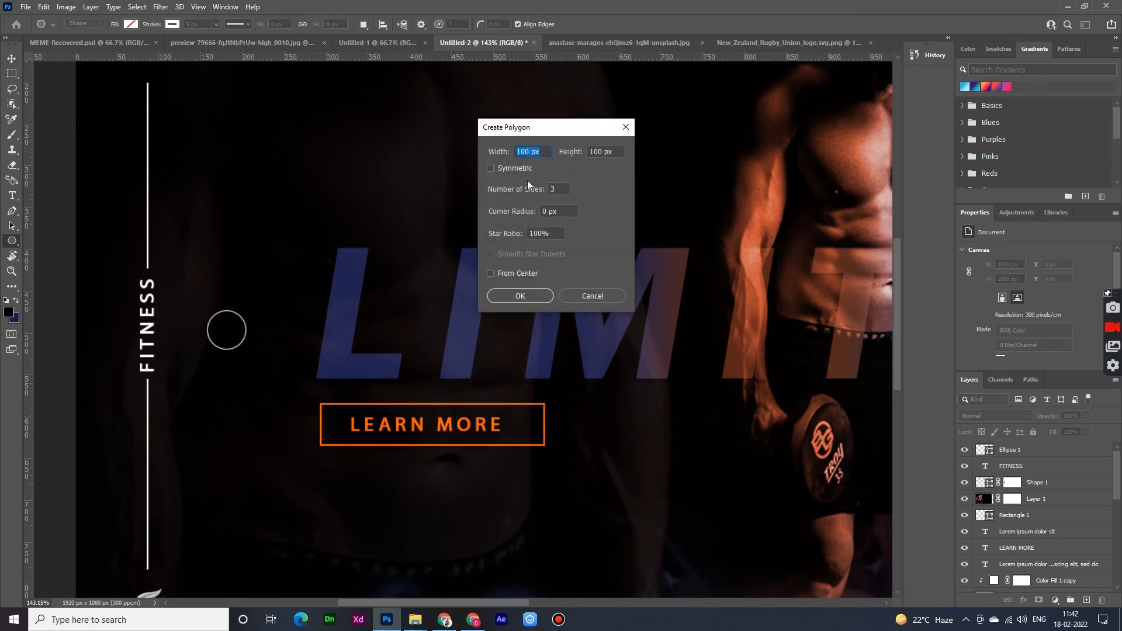
click(539, 298)
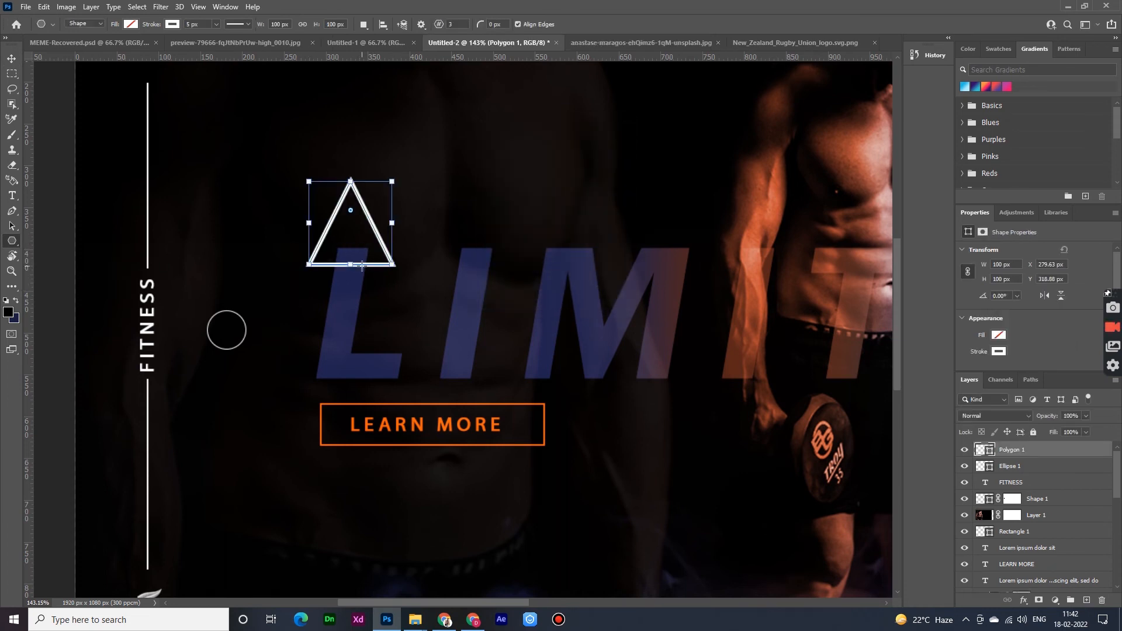
Select the upper part of the triangle and mask off its base so only an open chevron is left
click(7, 59)
click(12, 74)
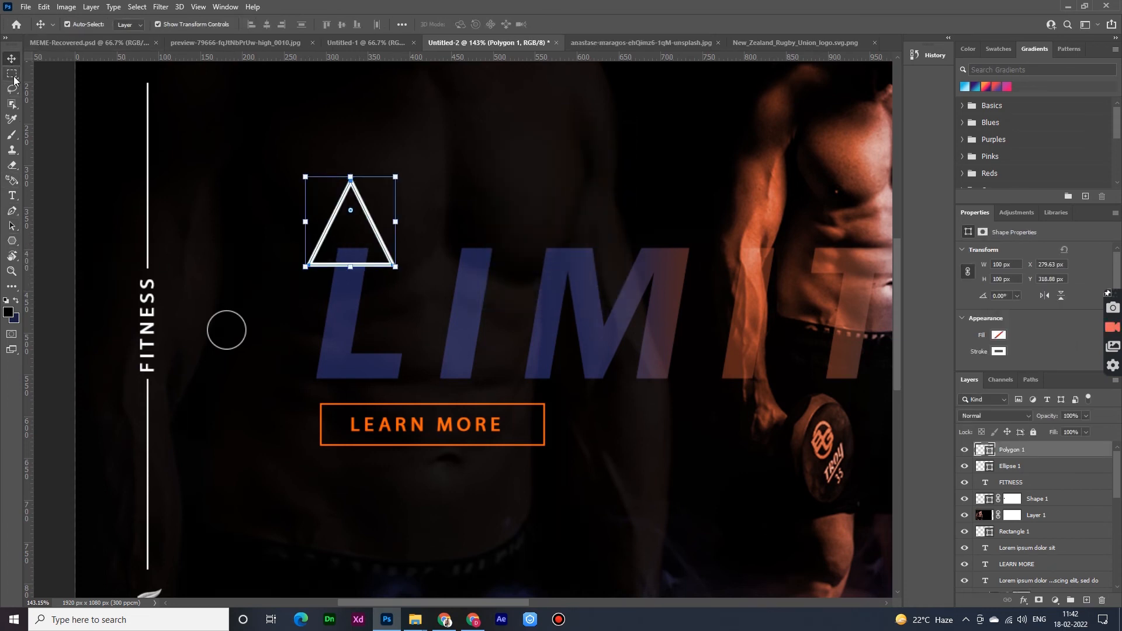
drag(284, 167, 413, 237)
click(1039, 600)
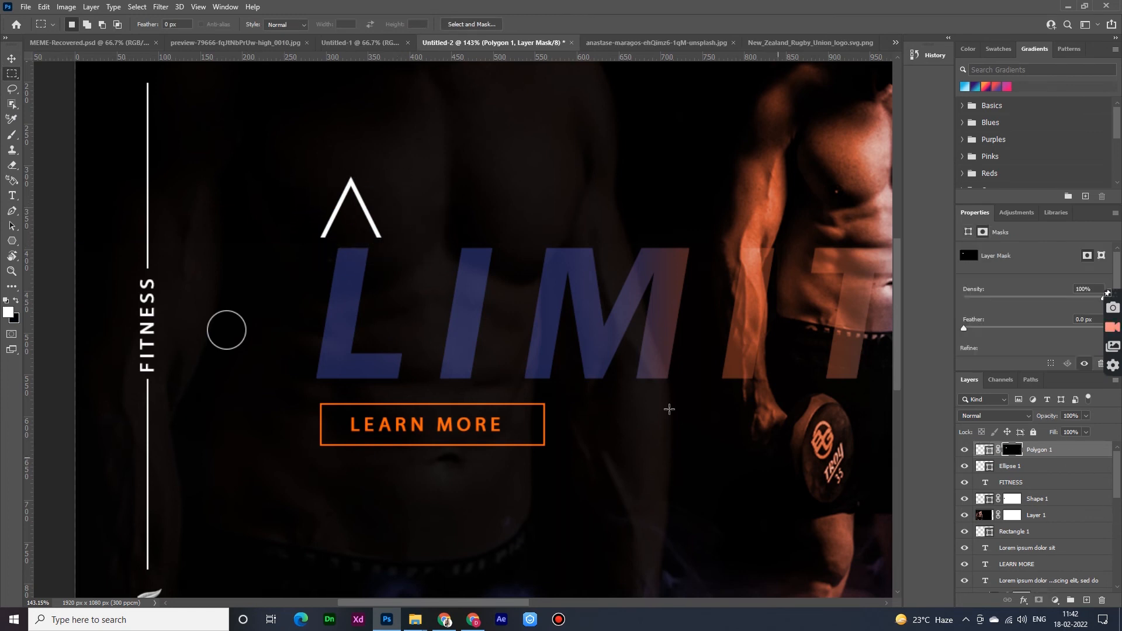
Rotate the chevron by -90°, scale it down and place it inside the white circle as a left-pointing arrow
click(12, 59)
drag(399, 275, 231, 337)
key(Left)
key(Left)
key(Left)
key(Left)
key(Return)
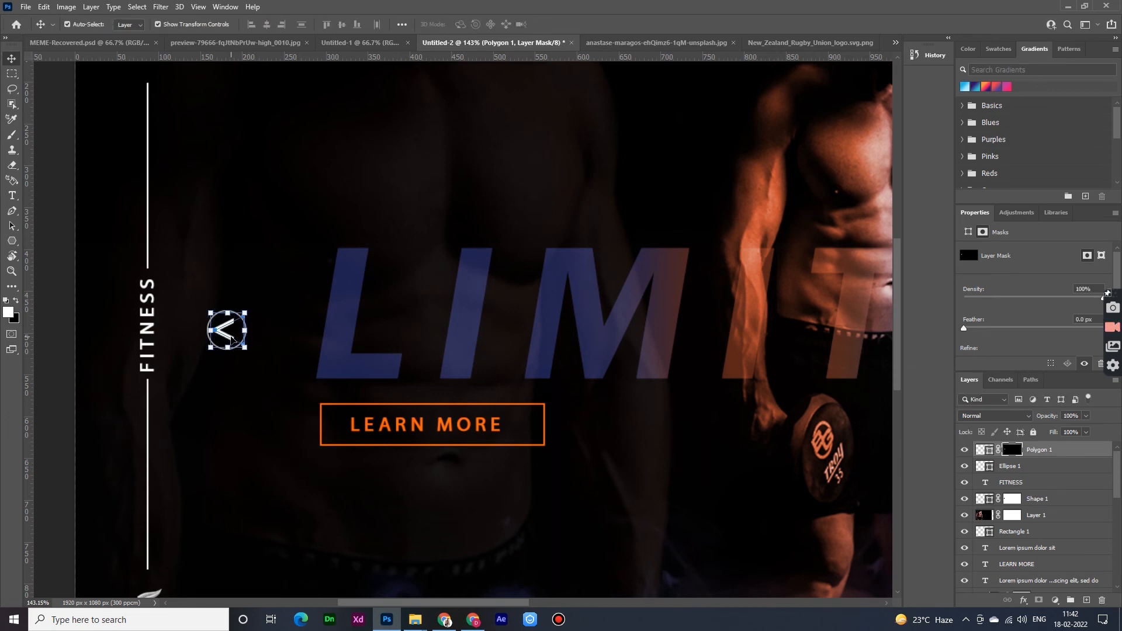
Thin the chevron's stroke and scale its shape down to about 25 × 25 px inside the circle
click(11, 243)
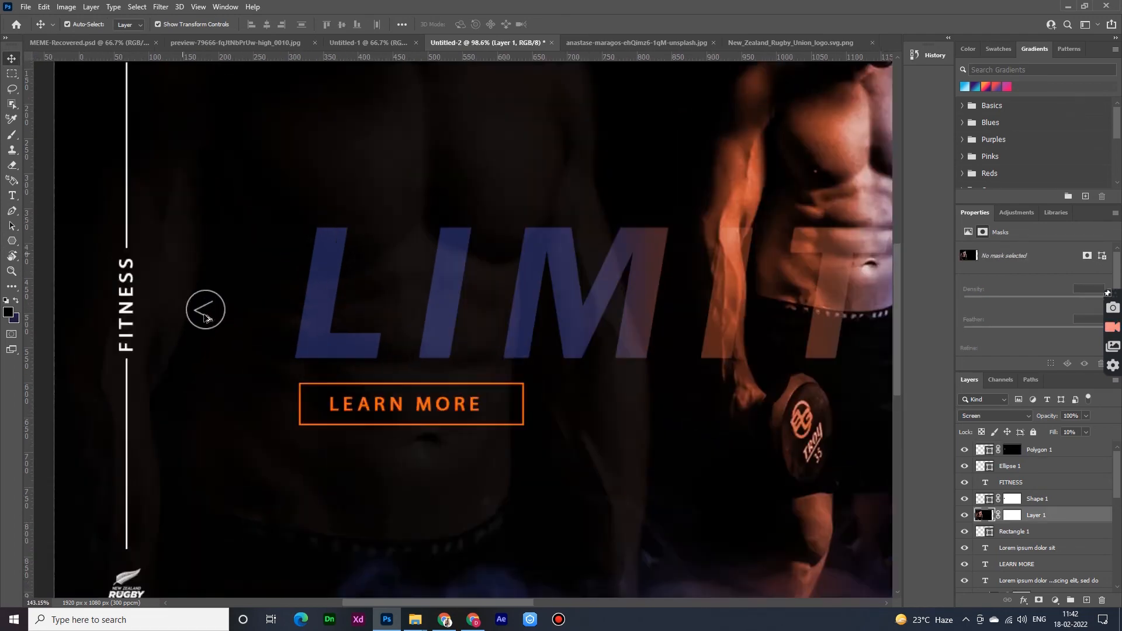
scroll(205, 319, up, 5)
click(213, 318)
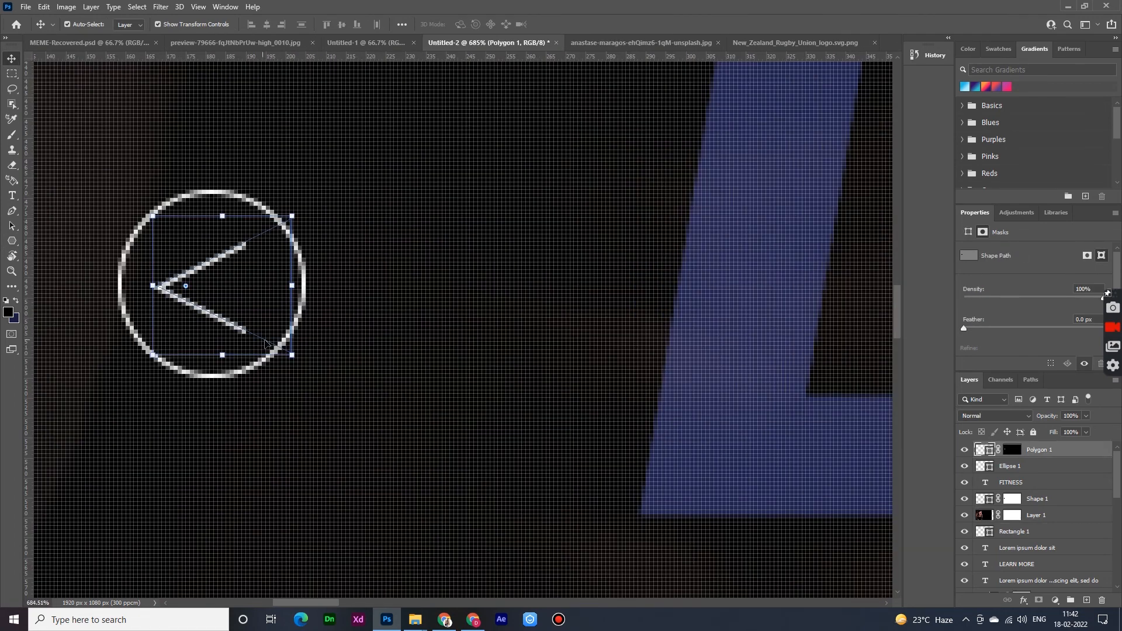
drag(292, 355, 267, 335)
click(578, 25)
Select the chevron and circle layers together and duplicate them
shift+click(1038, 466)
scroll(494, 393, down, 6)
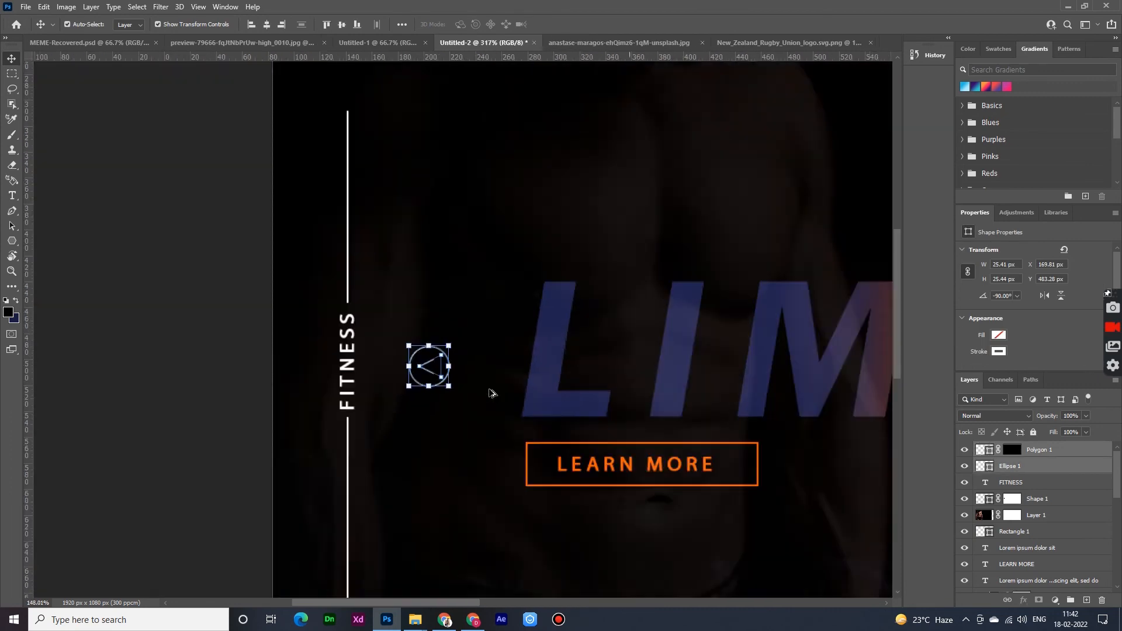
scroll(520, 403, up, 3)
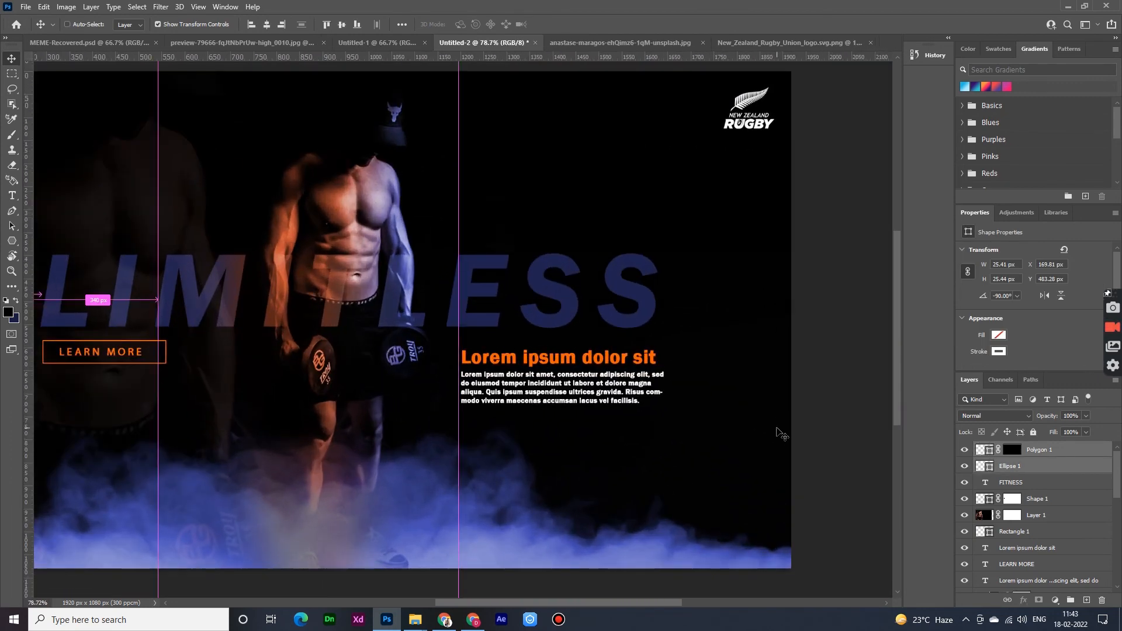
key(ctrl+j)
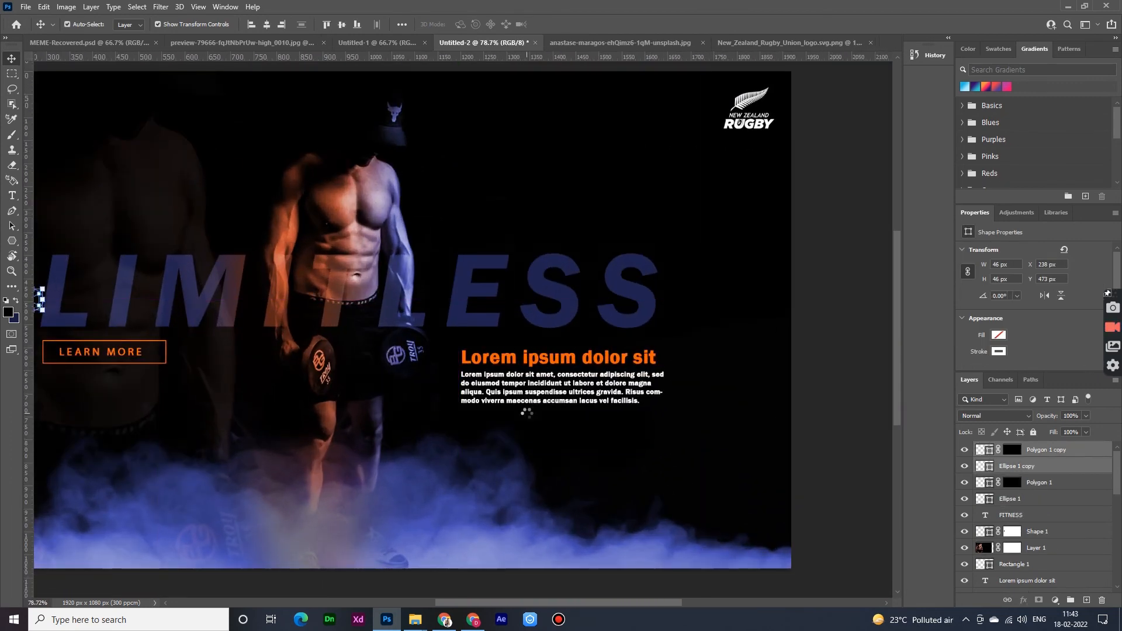
Move the copied circle and chevron horizontally to the right of LIMITLESS, centred at X 1749.50 px
key(shift+Right)
key(shift+Right)
key(shift+Right)
key(shift+Right)
key(shift+Right)
key(shift+Right)
key(shift+Right)
key(shift+Right)
key(shift+Right)
key(shift+Right)
key(shift+Right)
key(shift+Right)
key(shift+Right)
key(shift+Right)
key(shift+Right)
key(shift+Right)
key(shift+Right)
key(shift+Right)
key(shift+Right)
key(shift+Right)
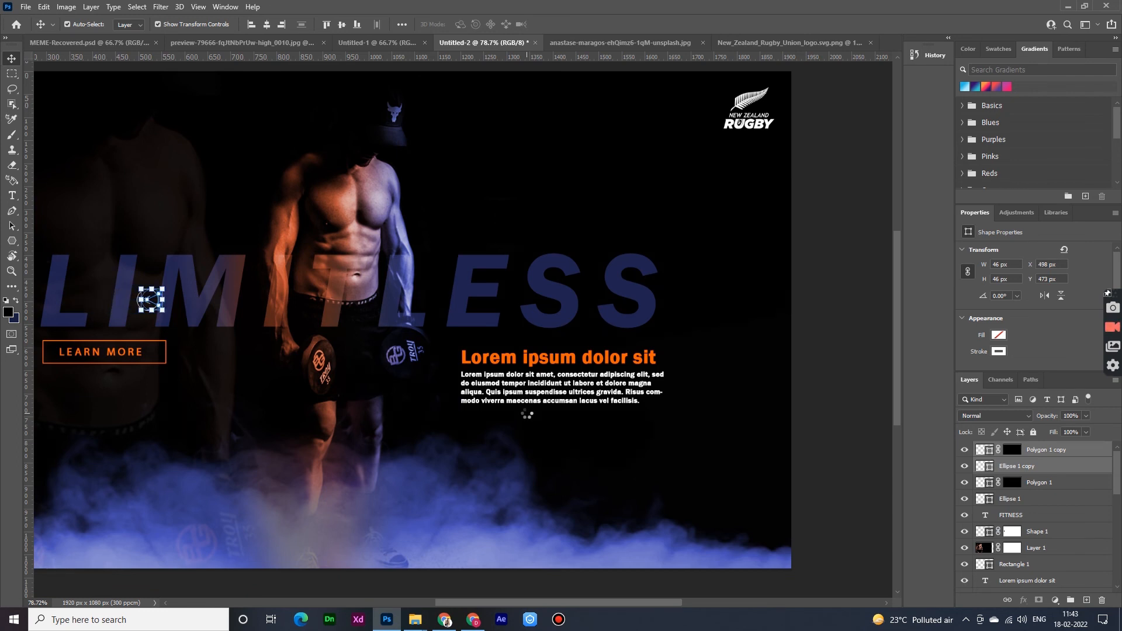
key(shift+Right)
key(shift+Right)
key(shift+Right)
key(shift+Right)
key(shift+Right)
key(shift+Right)
key(shift+Right)
key(shift+Right)
key(shift+Right)
key(shift+Right)
key(shift+Right)
key(shift+Right)
key(shift+Right)
key(shift+Right)
key(shift+Right)
key(shift+Right)
key(shift+Right)
key(shift+Right)
key(shift+Right)
key(shift+Right)
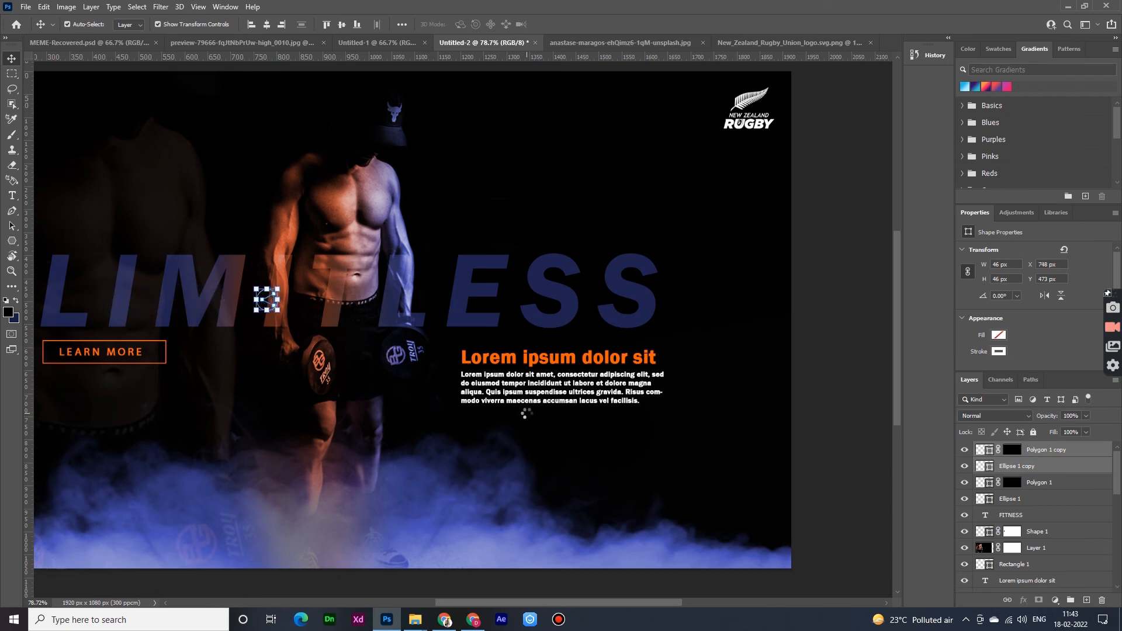
key(shift+Right)
key(shift+Right)
key(shift+Right)
key(shift+Right)
key(shift+Right)
key(shift+Right)
key(shift+Right)
key(shift+Right)
key(shift+Right)
key(shift+Right)
key(shift+Right)
key(shift+Right)
key(shift+Right)
key(shift+Right)
key(shift+Right)
key(shift+Right)
key(shift+Right)
key(shift+Right)
key(shift+Right)
key(shift+Right)
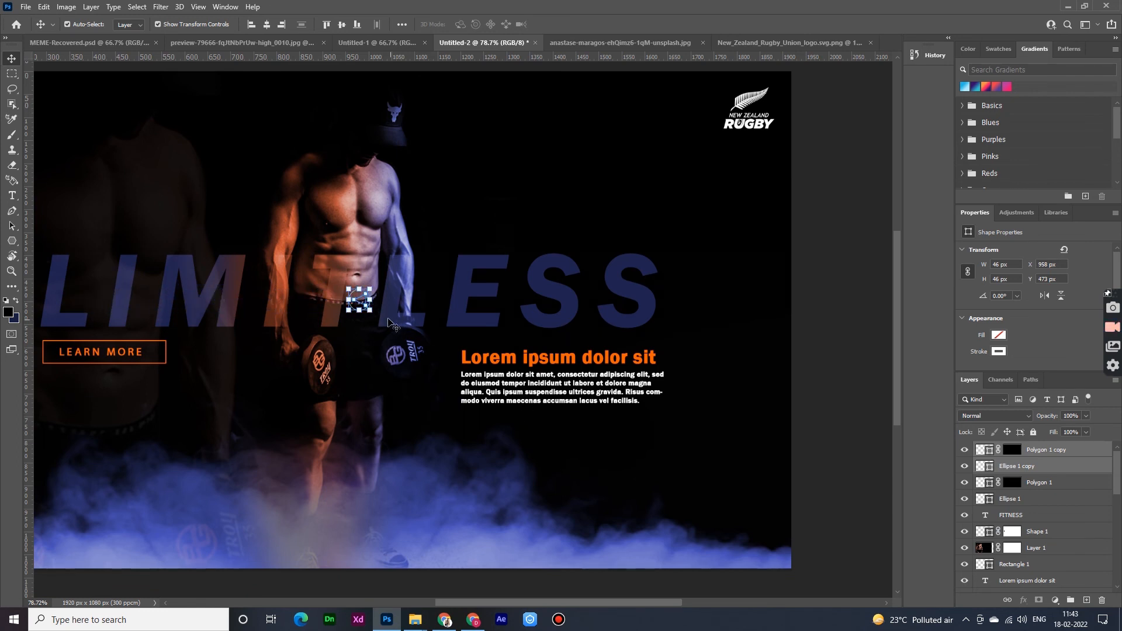
drag(362, 305, 718, 307)
Flip the copied circle and chevron horizontally so the arrow points right
key(ctrl+t)
right_click(712, 321)
click(745, 530)
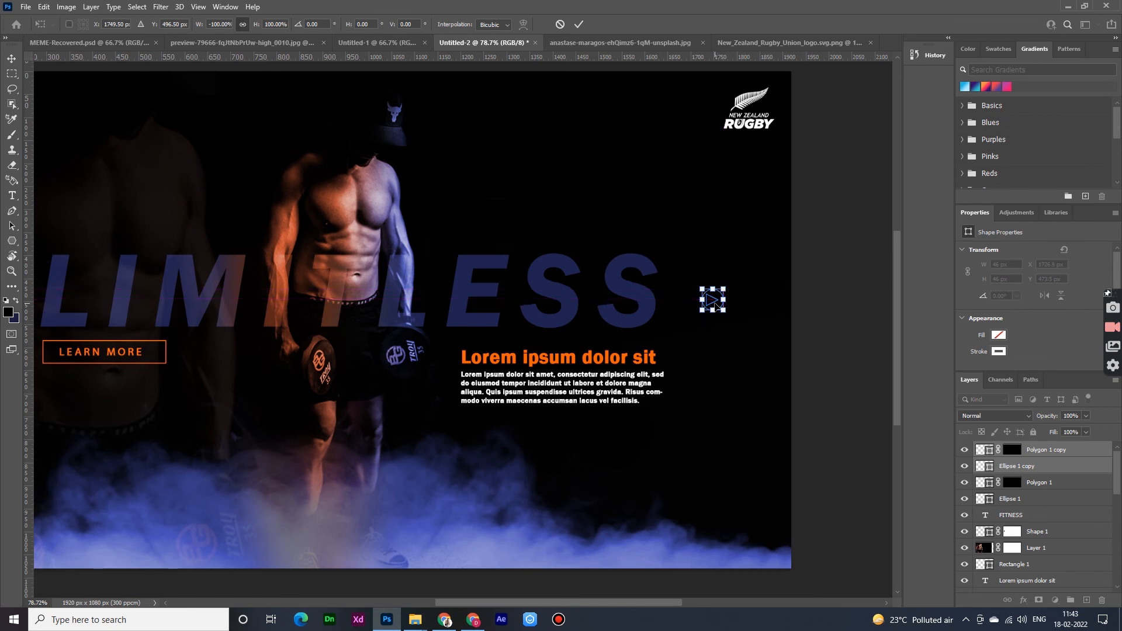
key(Return)
Select the original left-pointing chevron and circle, Polygon 1 and Ellipse 1, and set their fill to 30%
scroll(718, 307, down, 6)
click(822, 388)
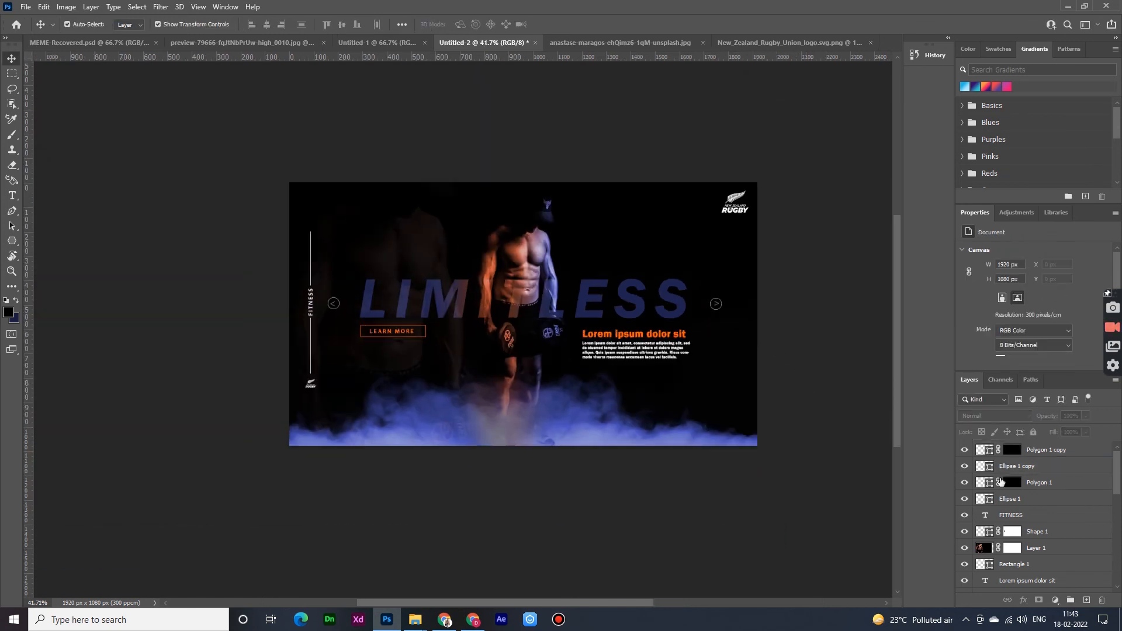
click(1040, 484)
shift+click(1034, 499)
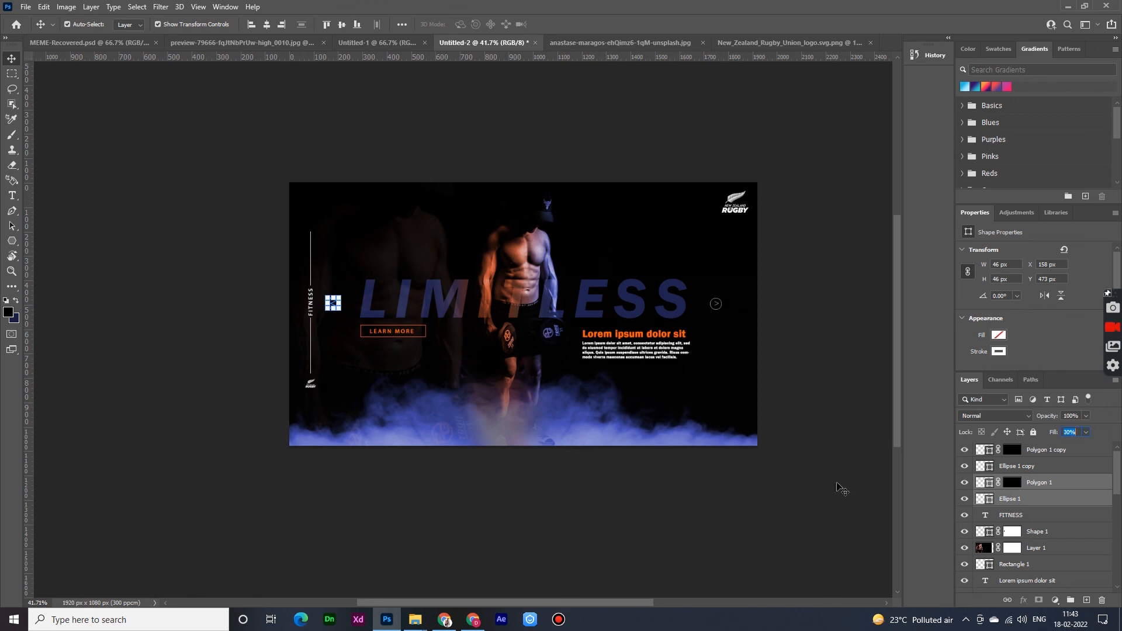
Lower the fill of the selected left-pointing chevron and circle, Polygon 1 and Ellipse 1, to 10%
text(10)
key(Return)
click(586, 431)
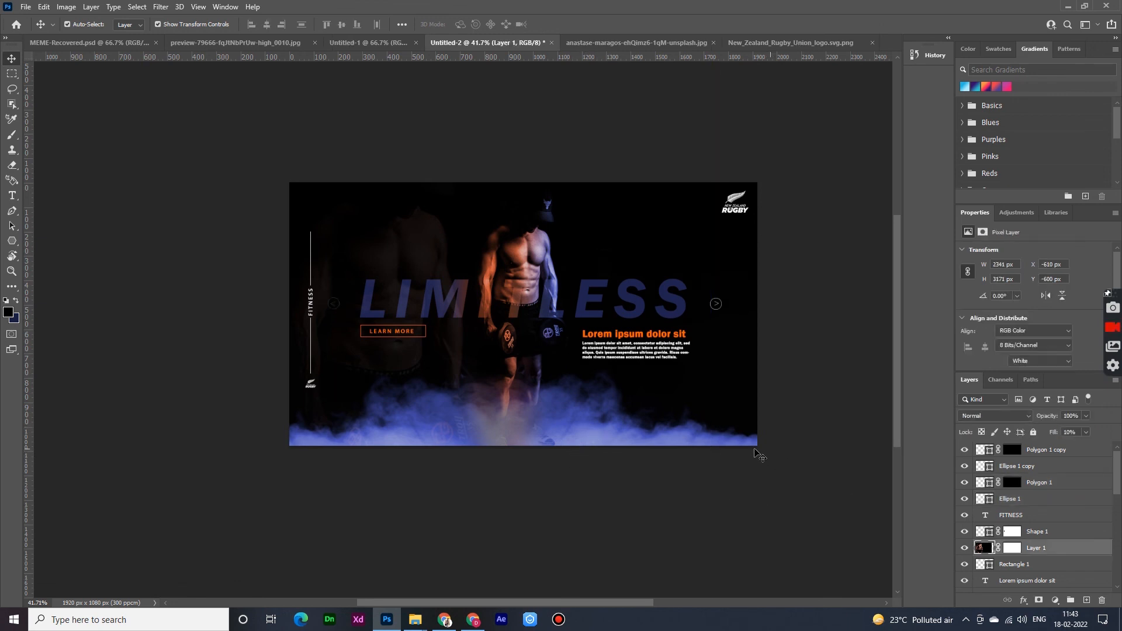
Set the saturation of the Hue/Saturation 2 adjustment in the Smoke group to 36
scroll(1040, 526, down, 10)
click(1046, 554)
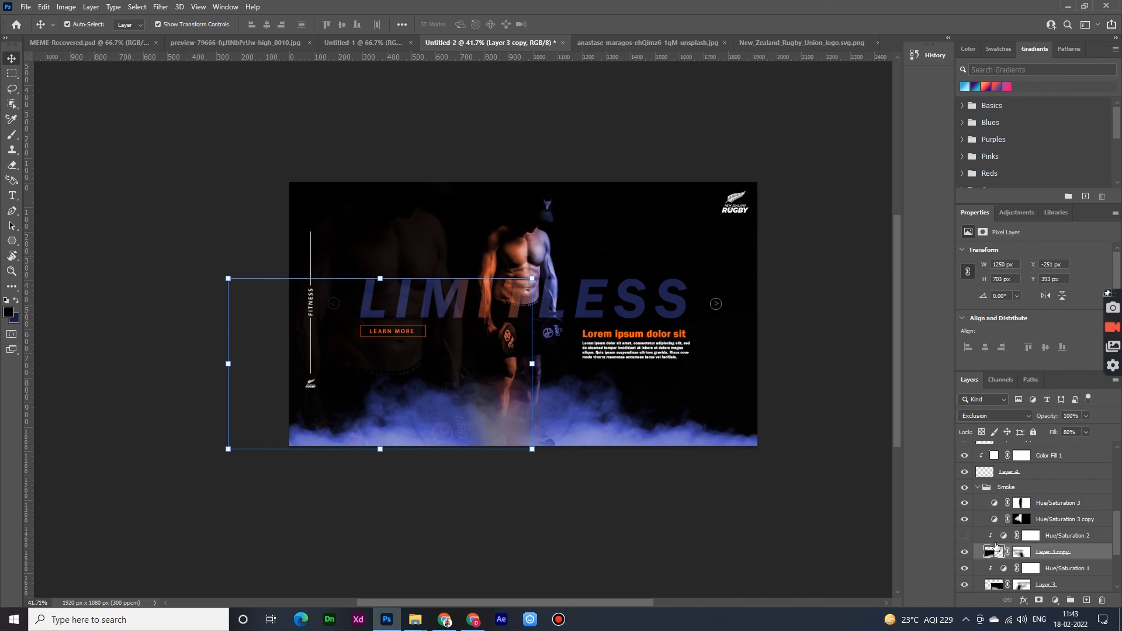
click(1025, 537)
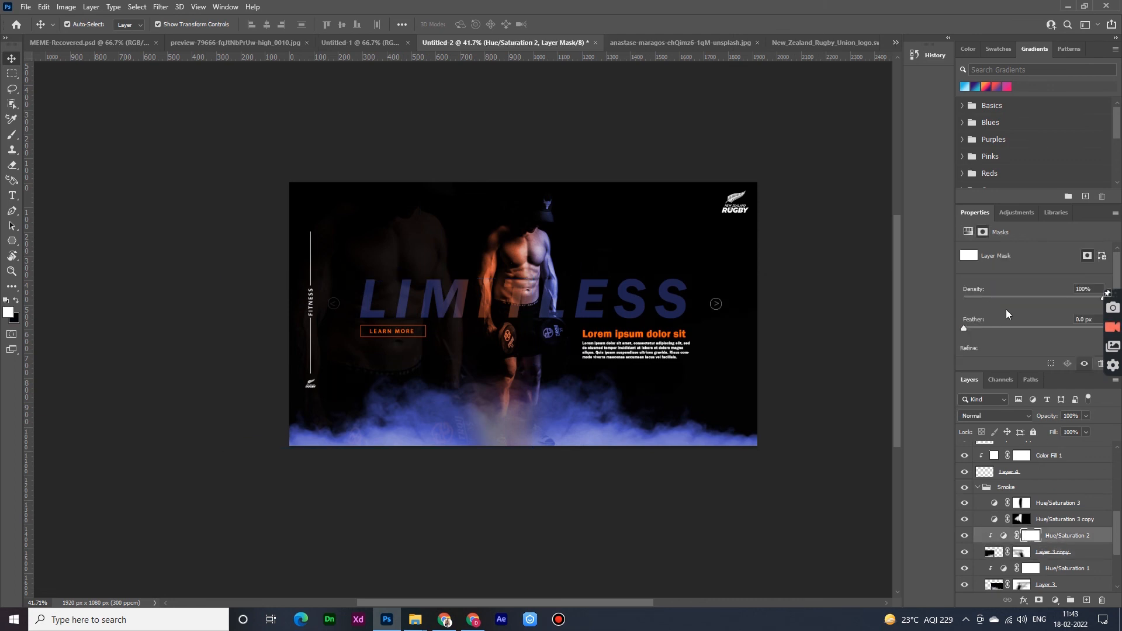
click(1003, 537)
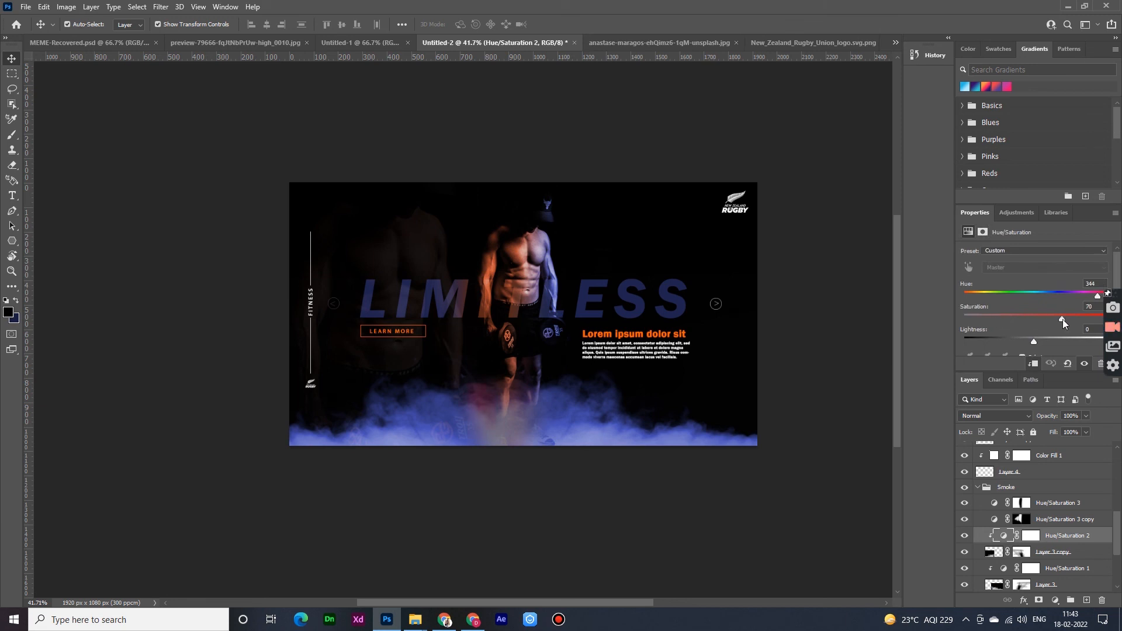
Hide the Hue/Saturation 3 adjustment in the Smoke group
scroll(1020, 475, down, 2)
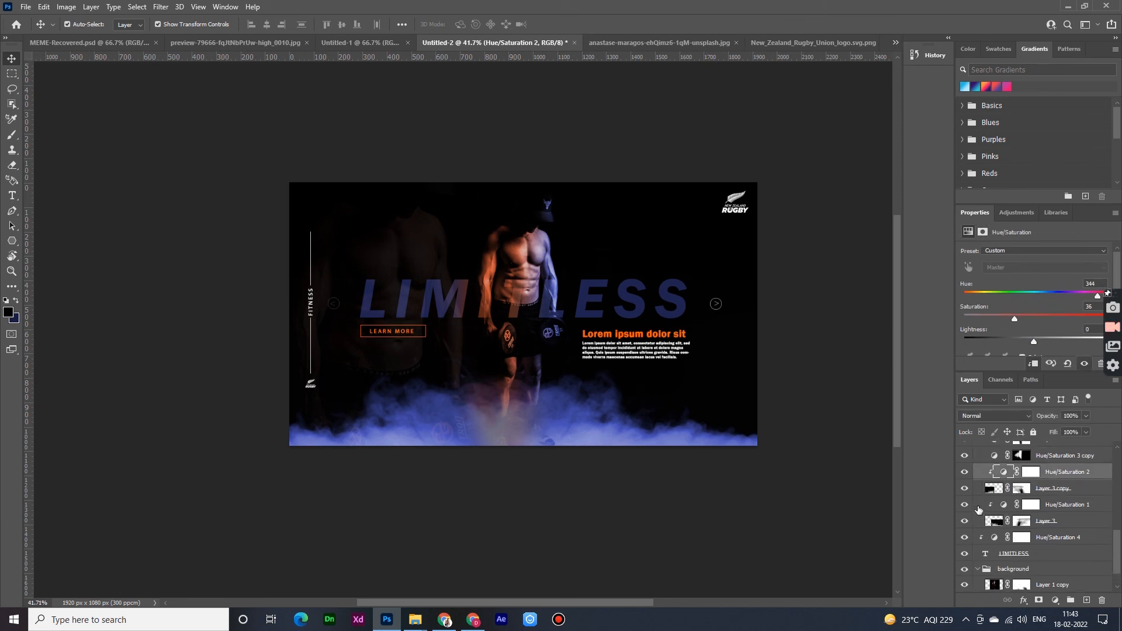
click(1046, 491)
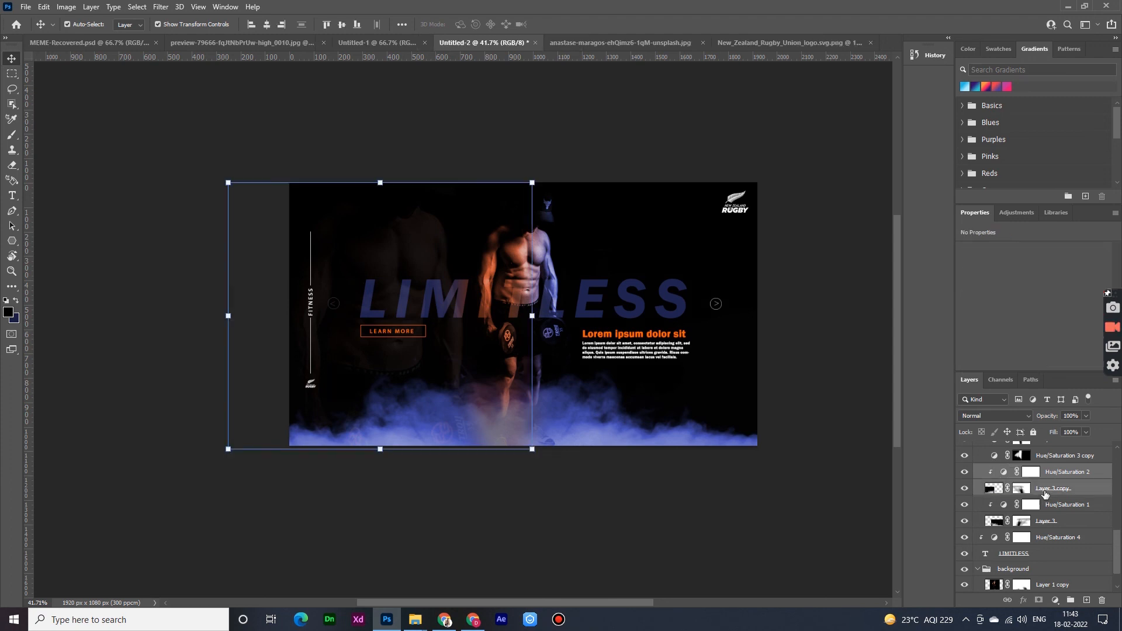
shift+click(1055, 523)
scroll(1052, 523, up, 2)
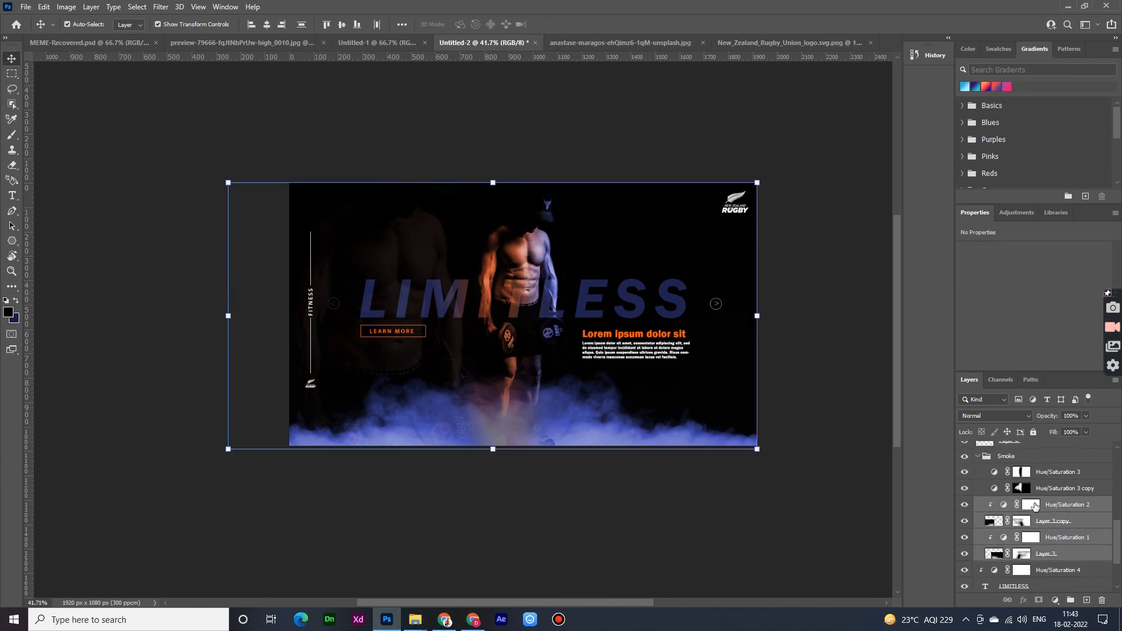
click(1040, 493)
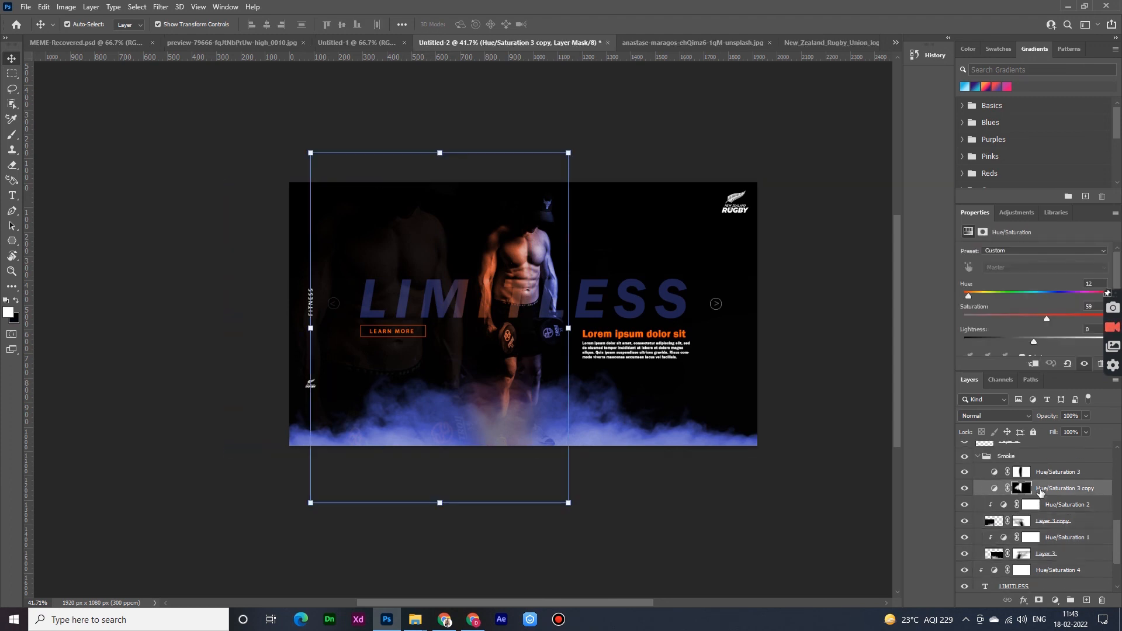
click(965, 473)
click(804, 491)
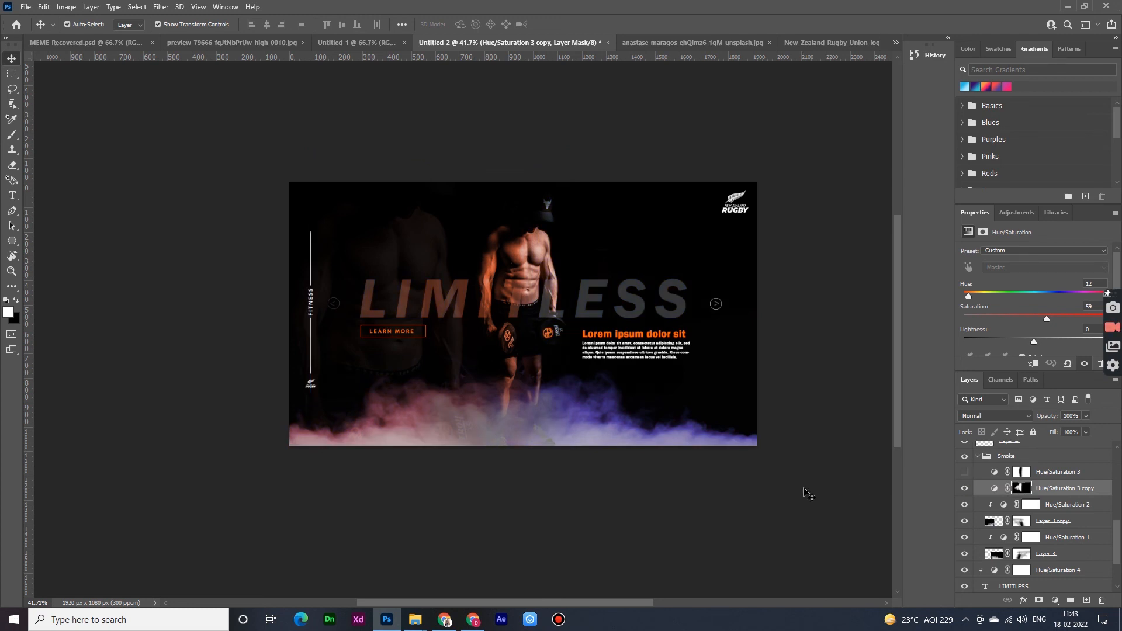
scroll(798, 514, down, 3)
scroll(792, 507, up, 3)
scroll(599, 341, up, 2)
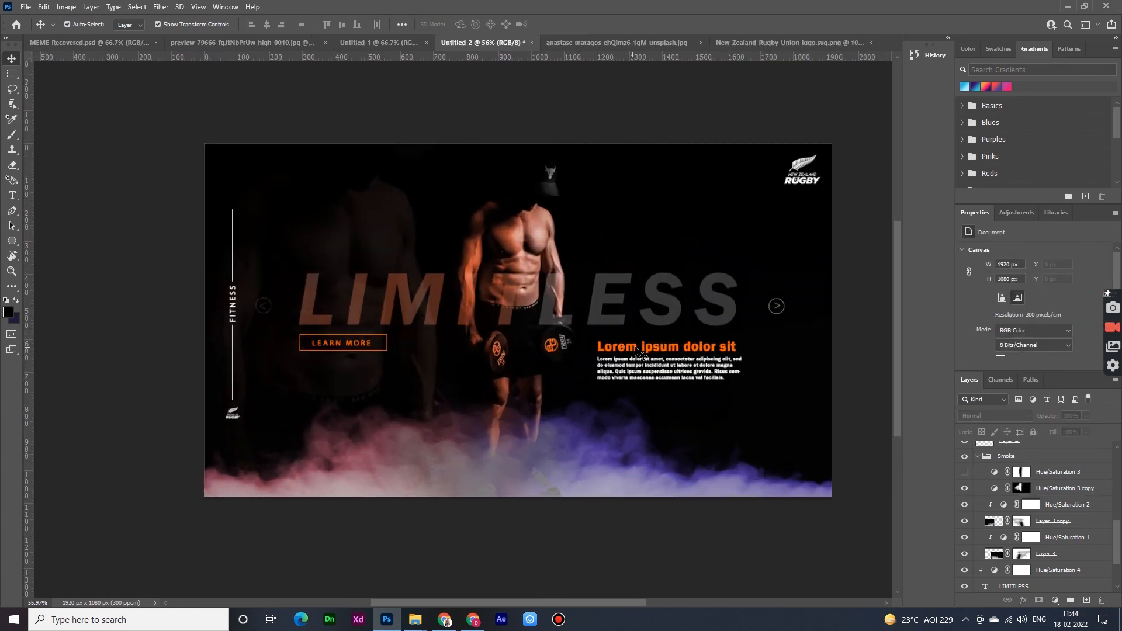
Recolour the "Lorem ipsum dolor sit" heading with a bright purple based on a colour sampled from the smoke
click(599, 340)
click(1042, 483)
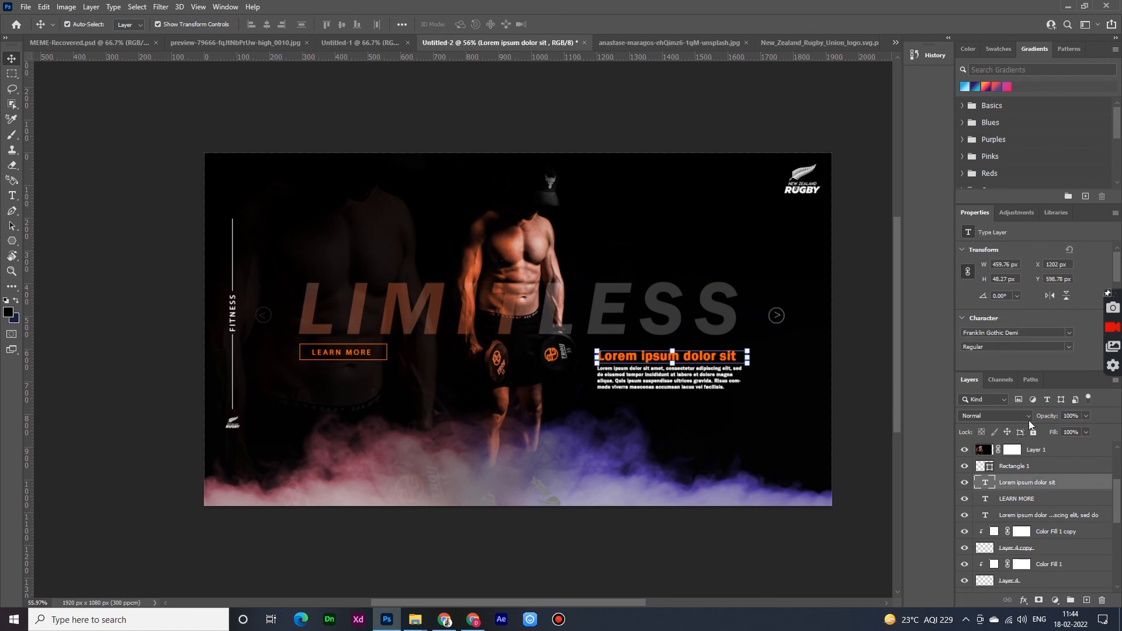
click(1056, 317)
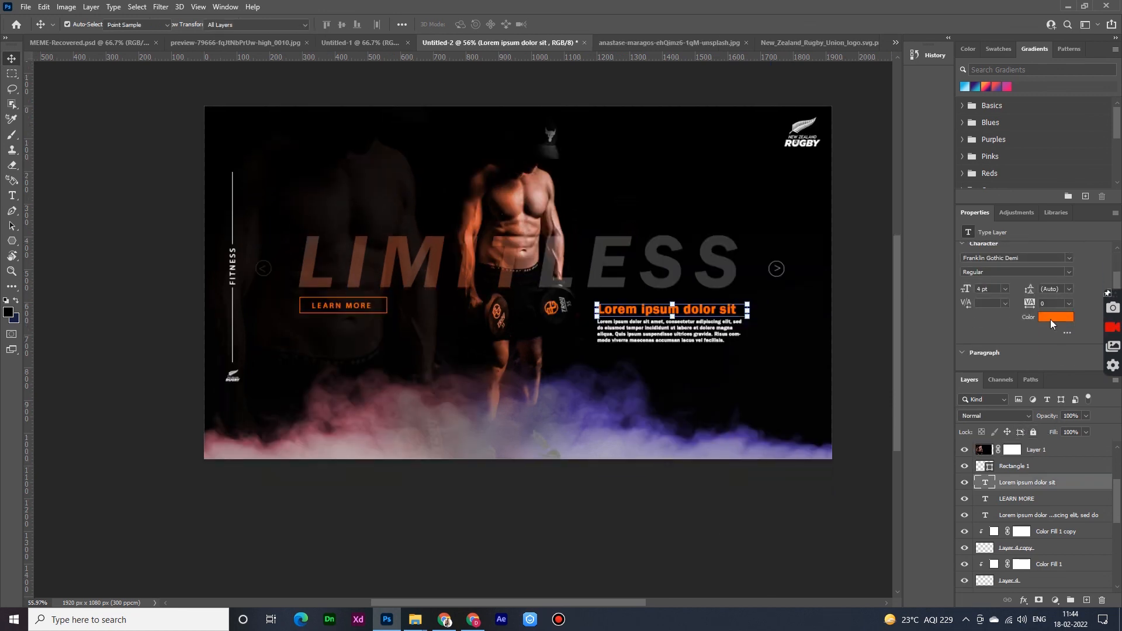
click(695, 440)
drag(829, 352, 826, 349)
click(991, 333)
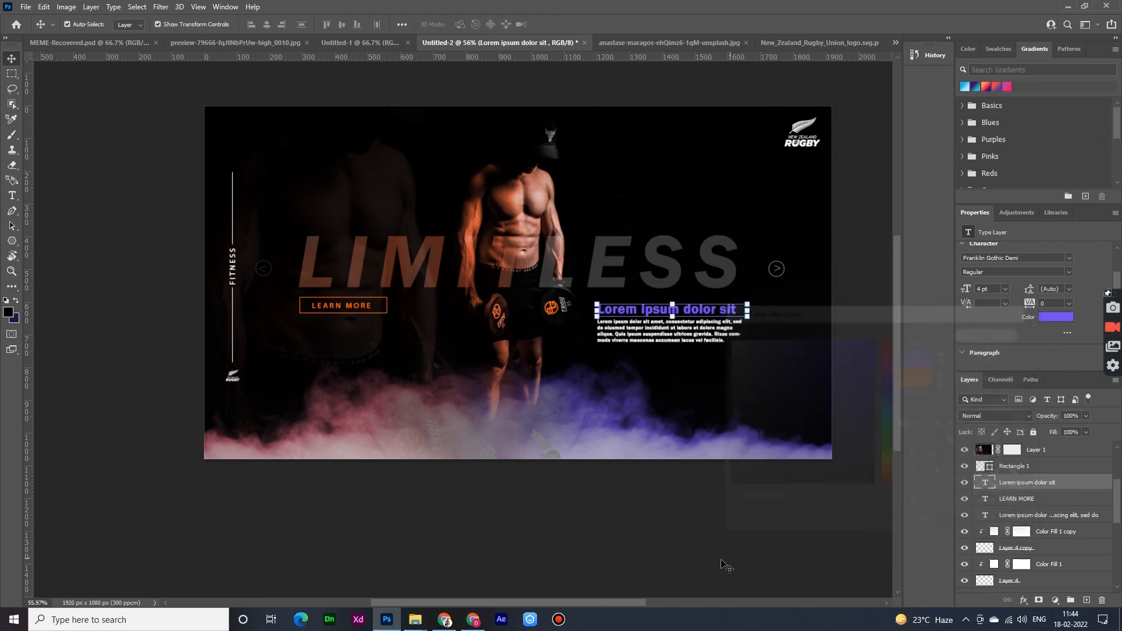
scroll(721, 561, down, 3)
scroll(835, 387, down, 3)
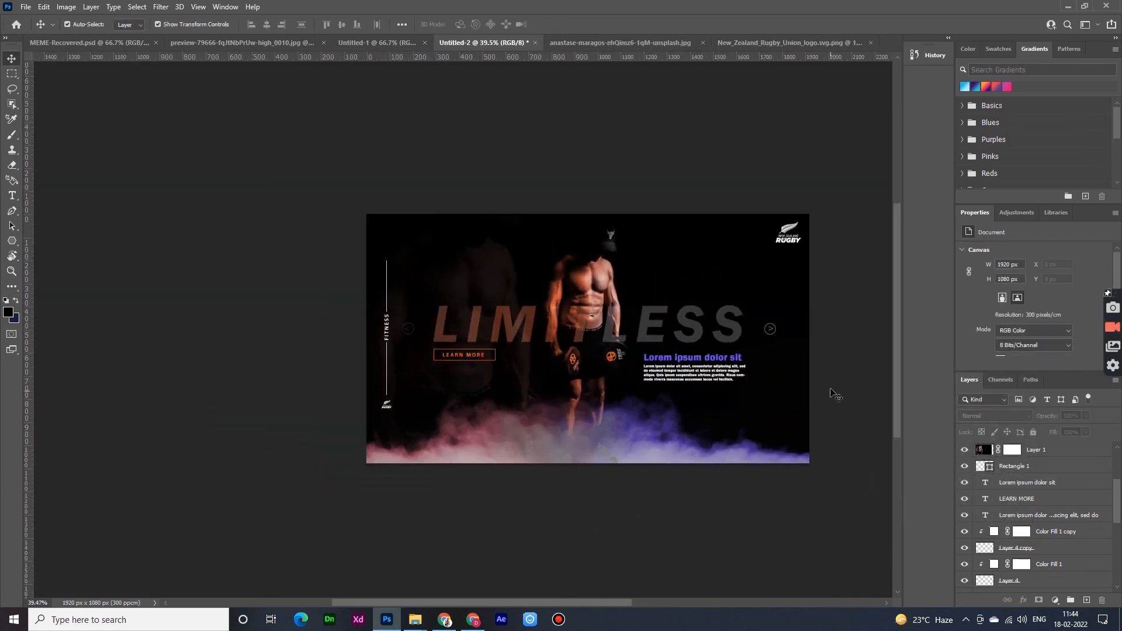
Set the text colour of the "Lorem ipsum dolor sit" heading to white
scroll(783, 386, up, 3)
click(699, 352)
scroll(701, 352, up, 4)
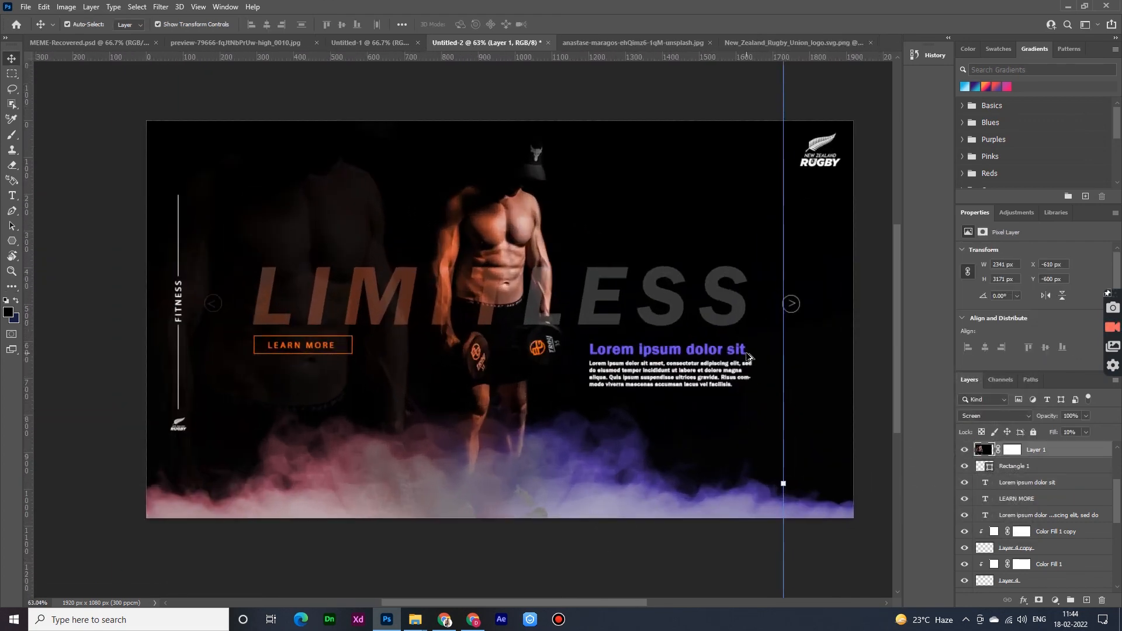
click(1027, 482)
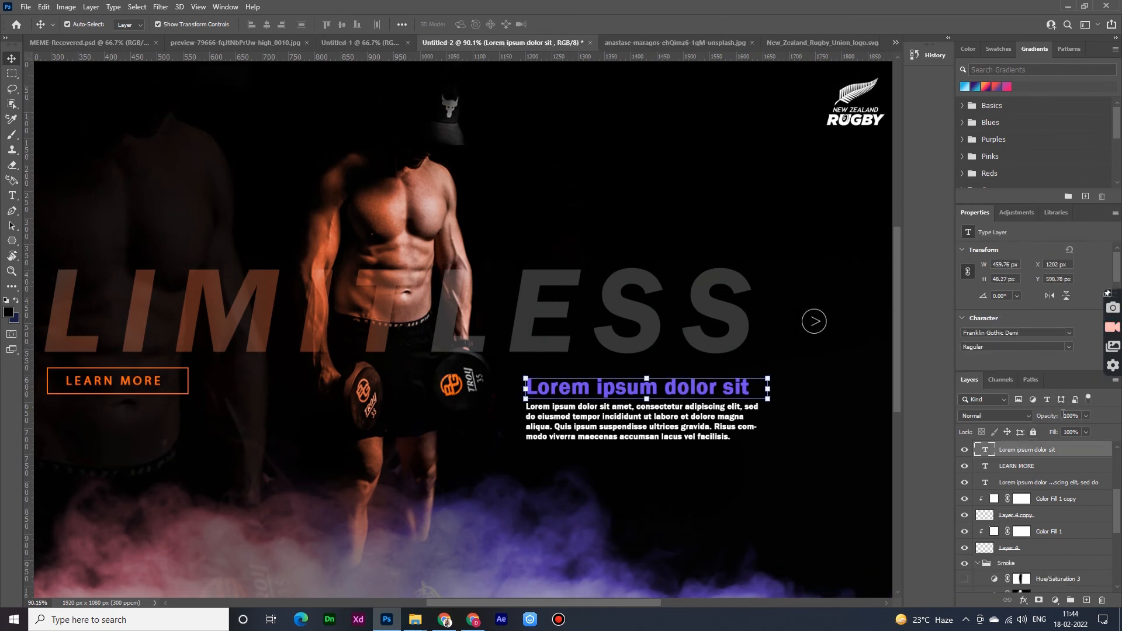
scroll(1047, 334, down, 2)
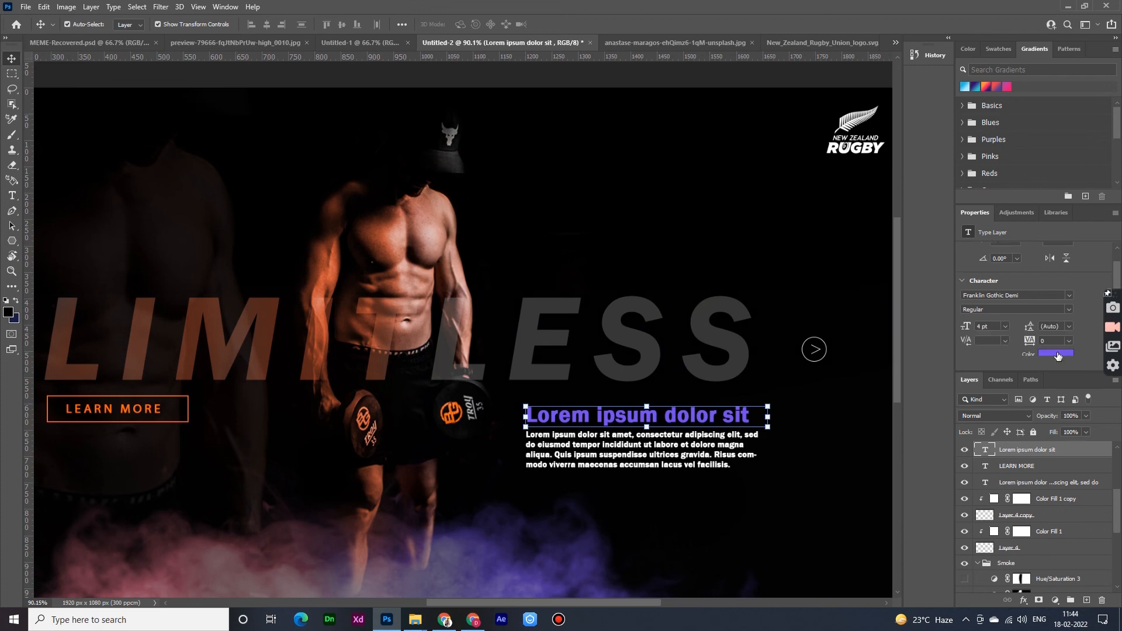
click(1057, 354)
click(723, 338)
click(992, 333)
scroll(649, 509, down, 4)
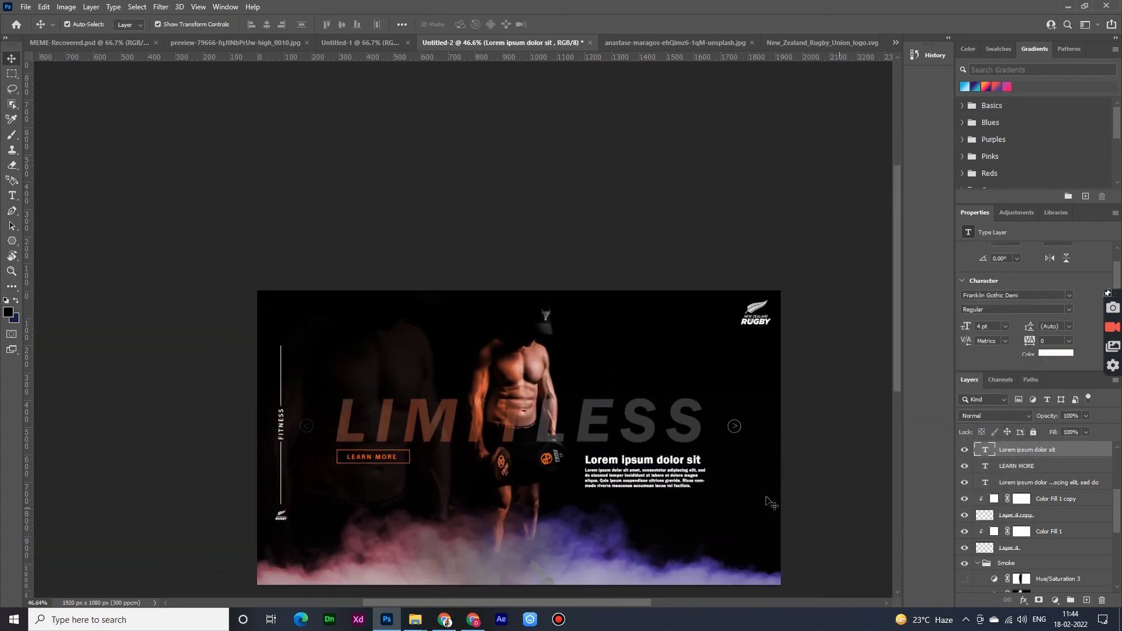
Set the font of the paragraph below the "Lorem ipsum dolor sit" heading to Arial
click(684, 490)
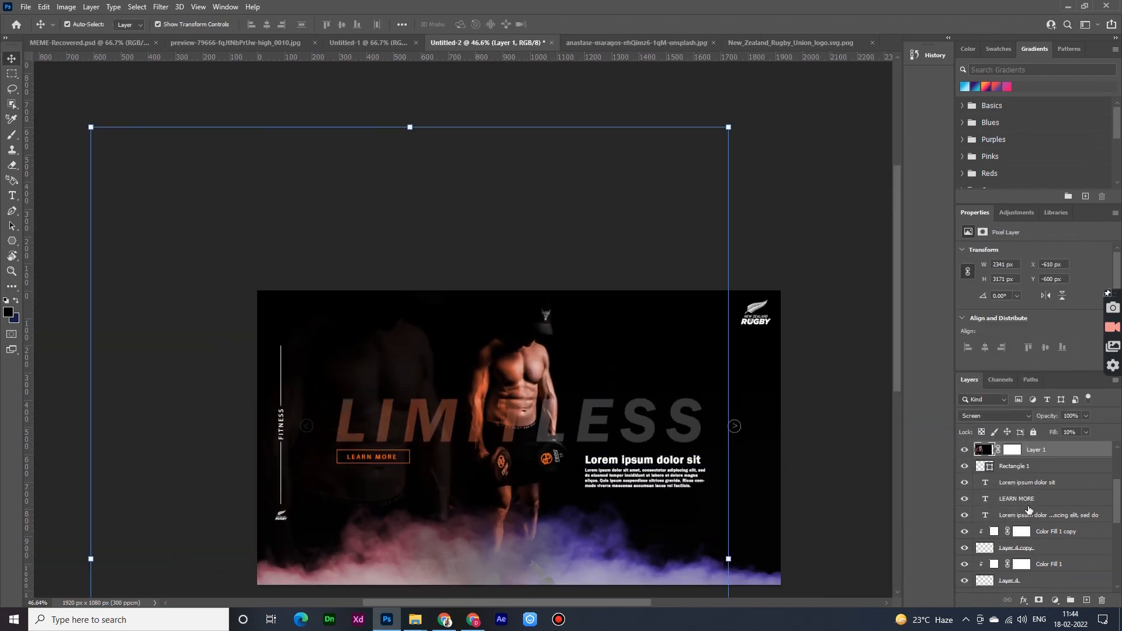
click(1029, 512)
click(1001, 333)
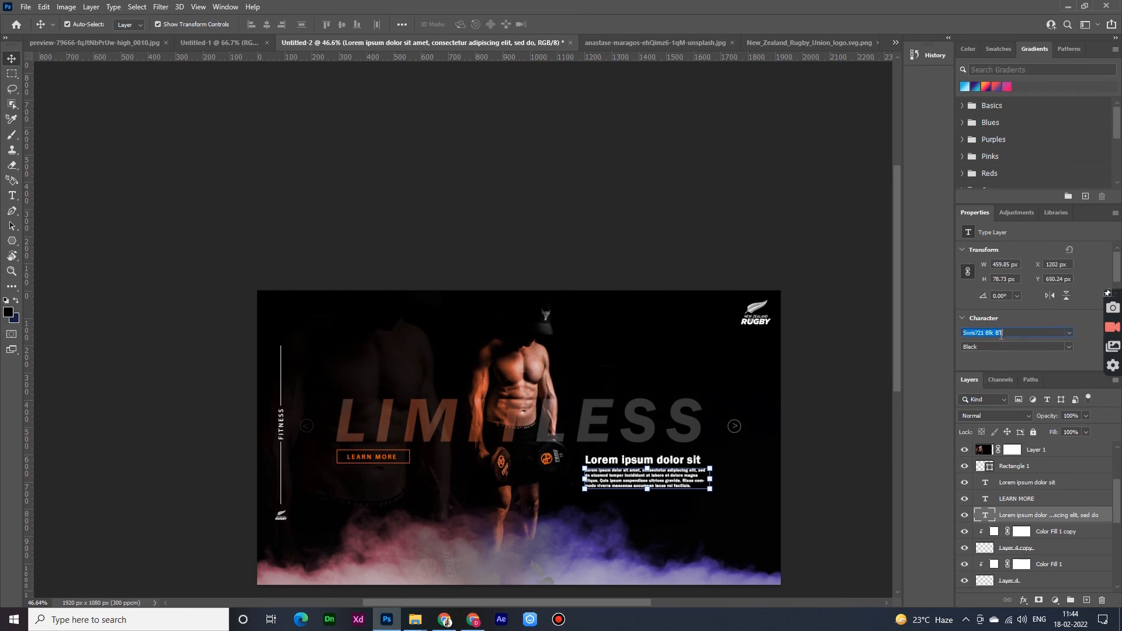
text(Arial)
key(Return)
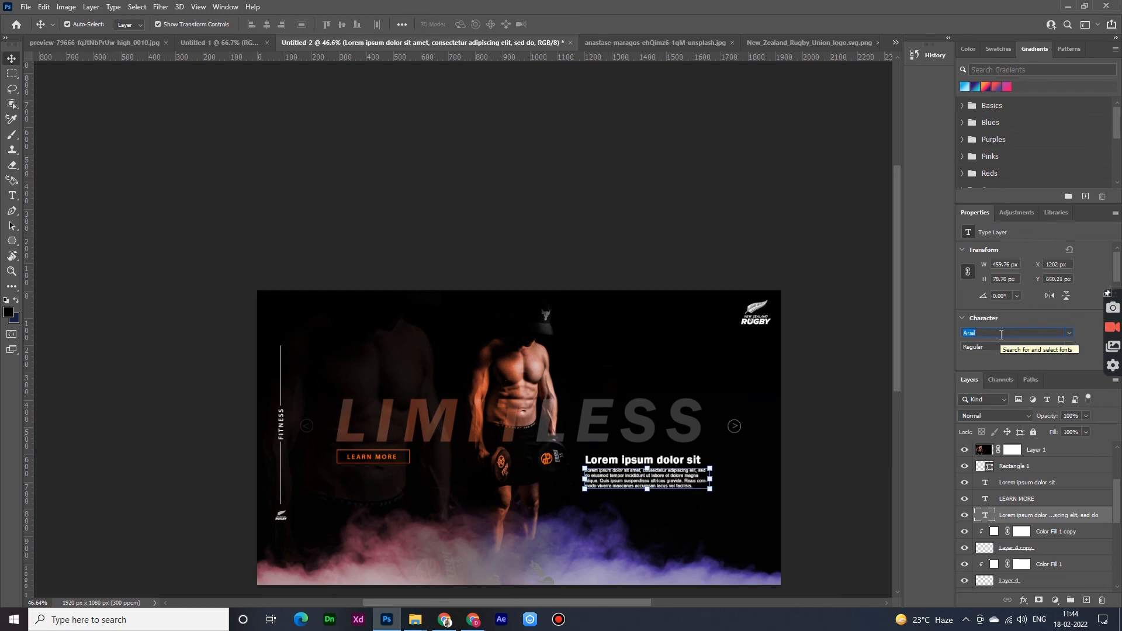
scroll(800, 508, up, 3)
click(808, 514)
Set the paragraph's tracking to 100 and its font size to 1.2 pt
scroll(816, 514, down, 2)
scroll(687, 423, up, 6)
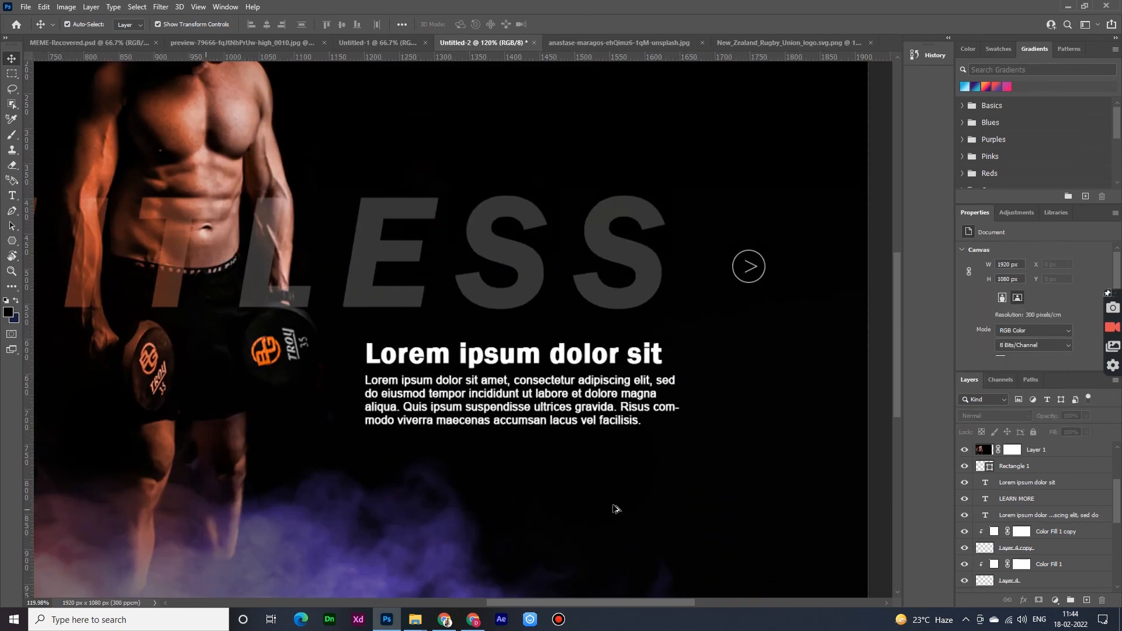
click(557, 414)
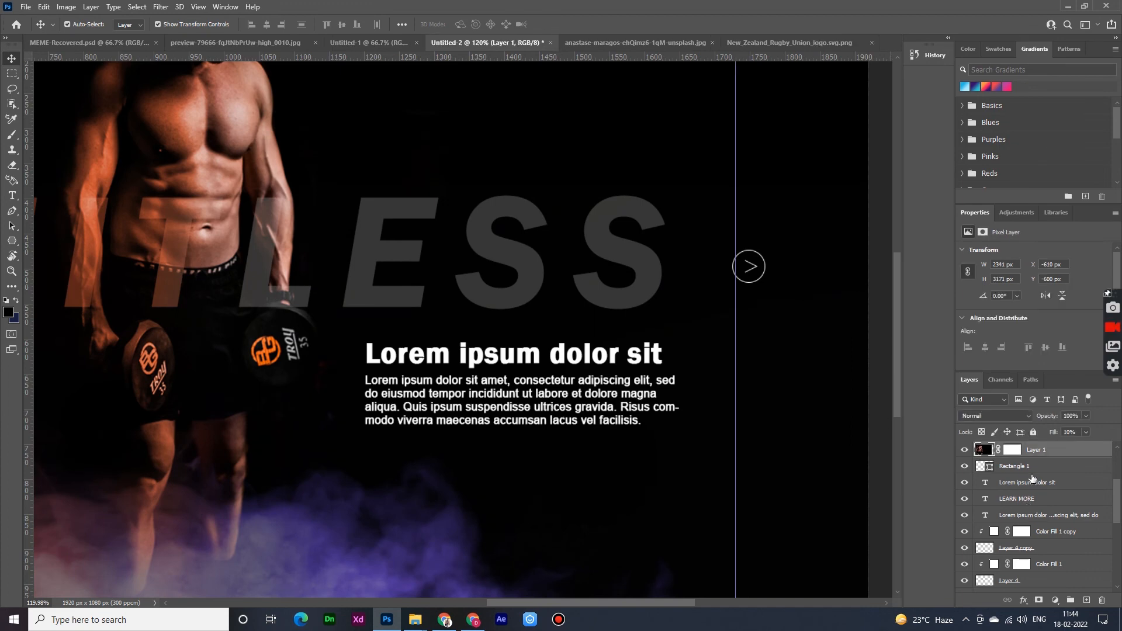
click(1033, 514)
key(Up)
key(Up)
key(Up)
key(Up)
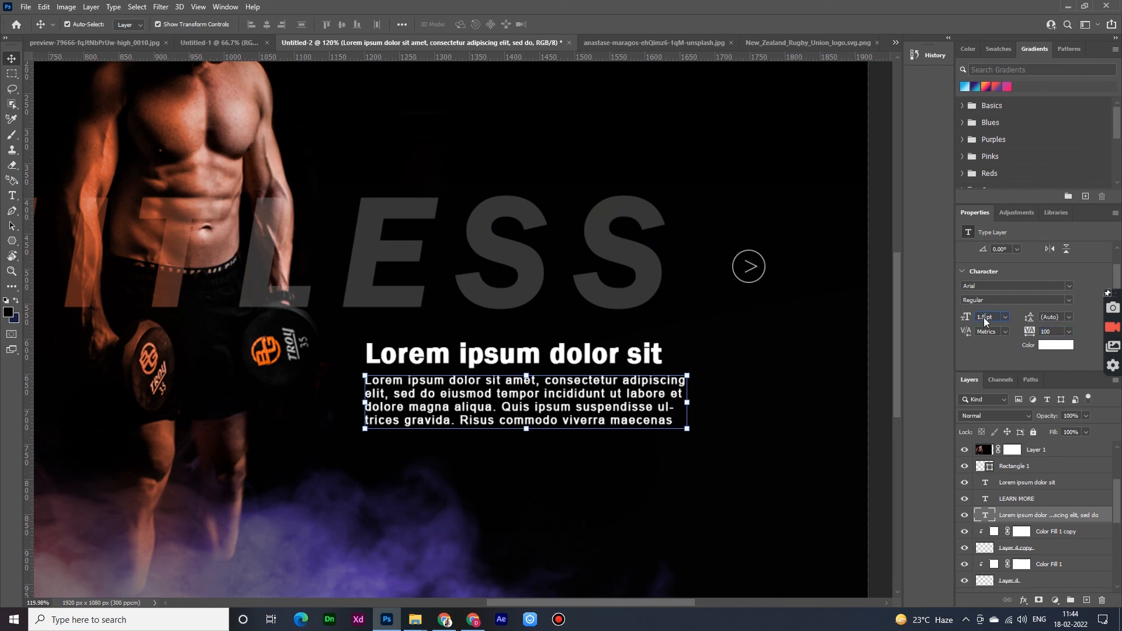
key(Return)
scroll(809, 378, down, 5)
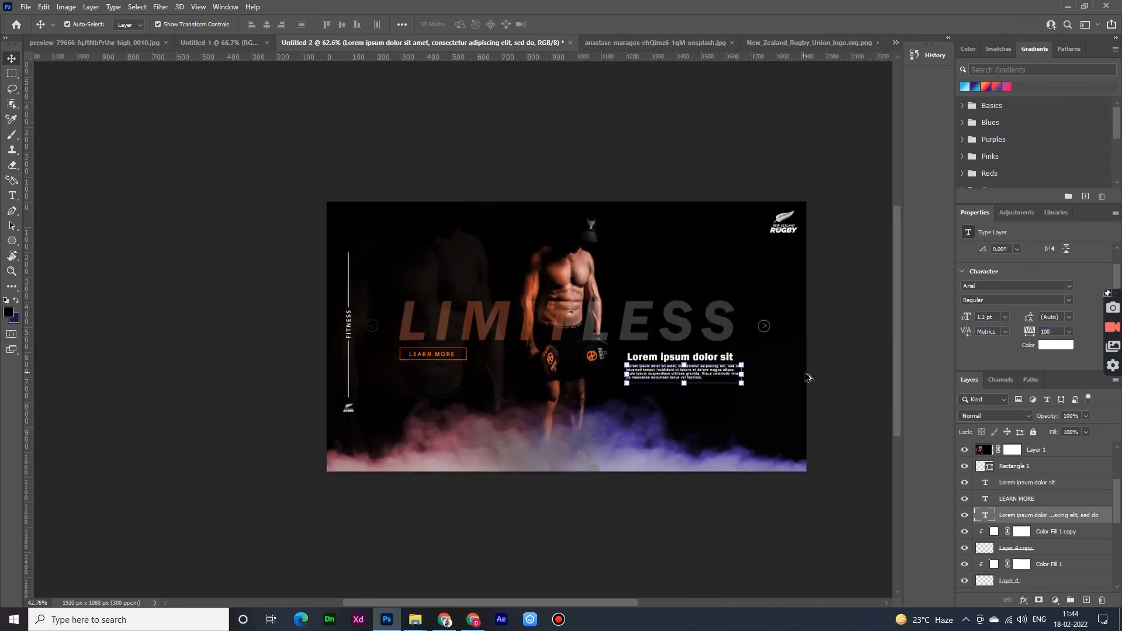
click(824, 411)
scroll(842, 413, down, 3)
scroll(860, 421, up, 3)
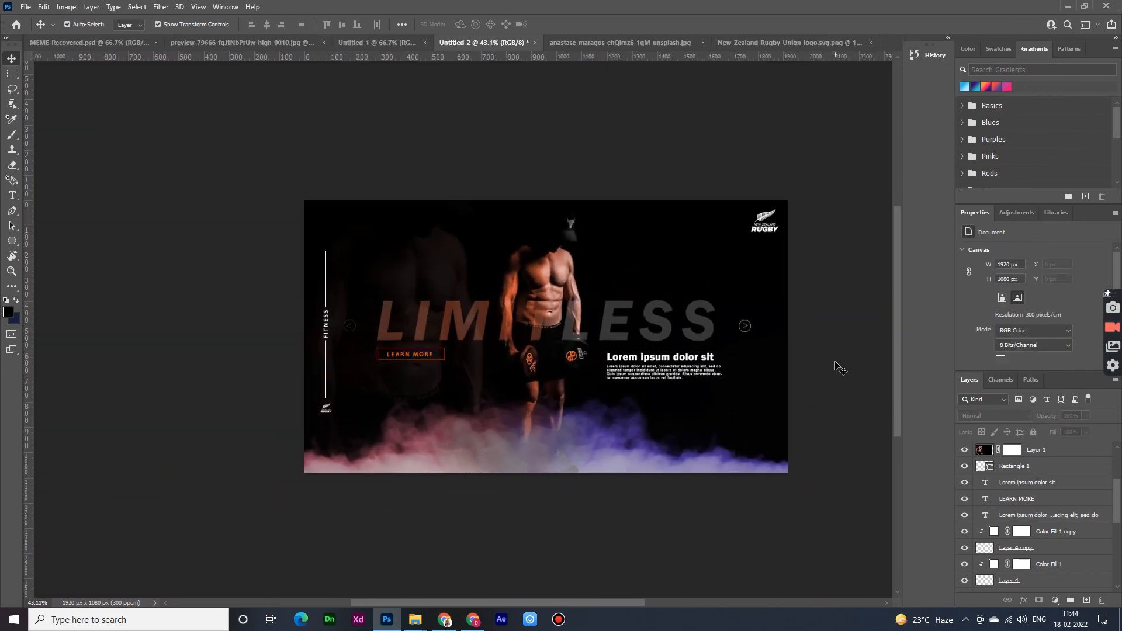